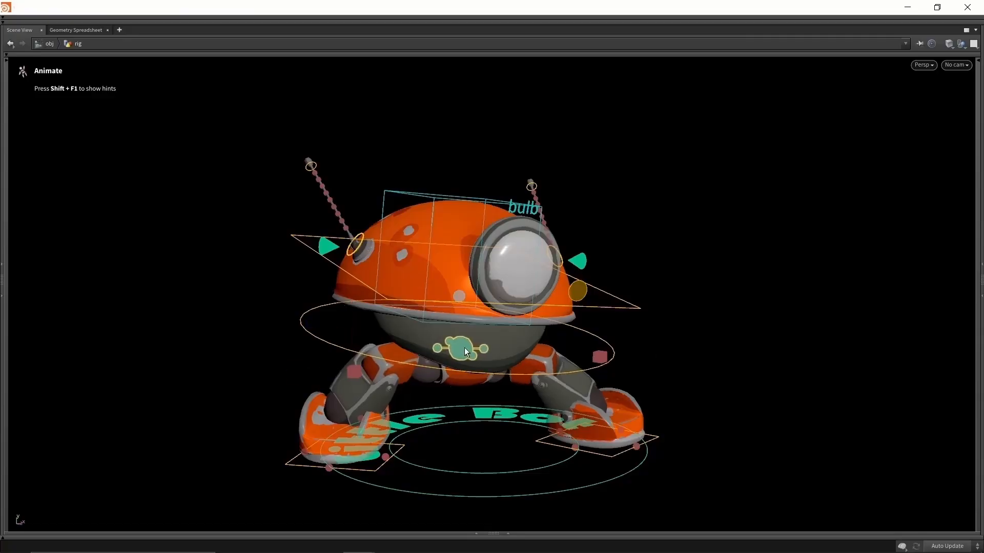
- Try out the robot rig's animation controls by moving them in the viewport to pose the character
left_click_drag(582, 291, 613, 303)
mouse_move(461, 299)
left_mouse_down()
mouse_move(466, 306)
mouse_move(457, 296)
left_mouse_up()
left_click(456, 182)
left_click_drag(499, 202, 492, 185)
mouse_move(395, 158)
left_mouse_down()
mouse_move(386, 165)
mouse_move(398, 156)
left_mouse_up()
left_click(669, 155)
left_click_drag(328, 230, 293, 178)
left_click_drag(259, 93, 364, 199)
left_click_drag(403, 191, 403, 152)
left_click(441, 146)
left_click_drag(558, 244, 572, 161)
left_click_drag(444, 106, 504, 183)
left_click_drag(515, 188, 477, 198)
left_click(681, 186)
left_click_drag(548, 205, 904, 189)
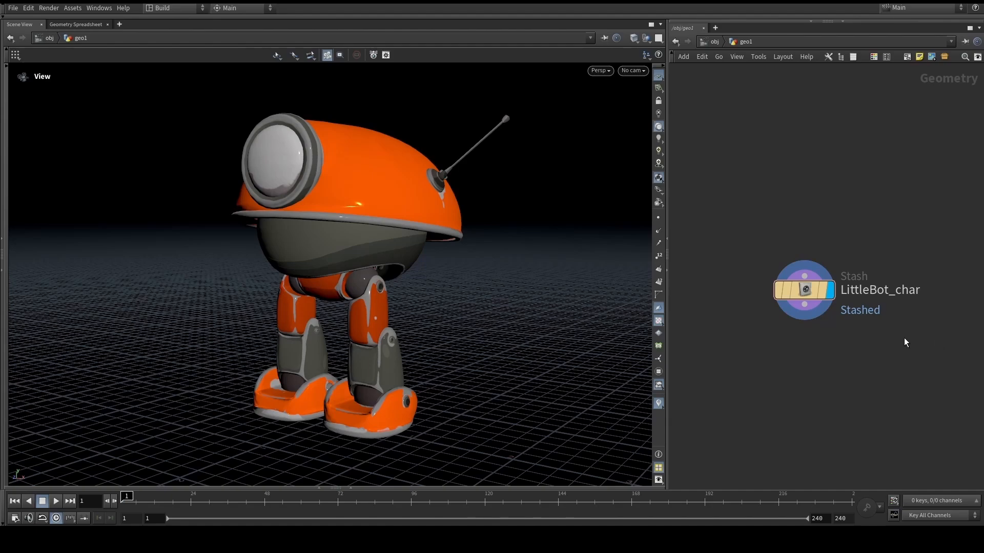
- Expand the packed folder hierarchy of the LittleBot_char node and examine the contents of LittleBot.char
left_click_drag(891, 321, 775, 228)
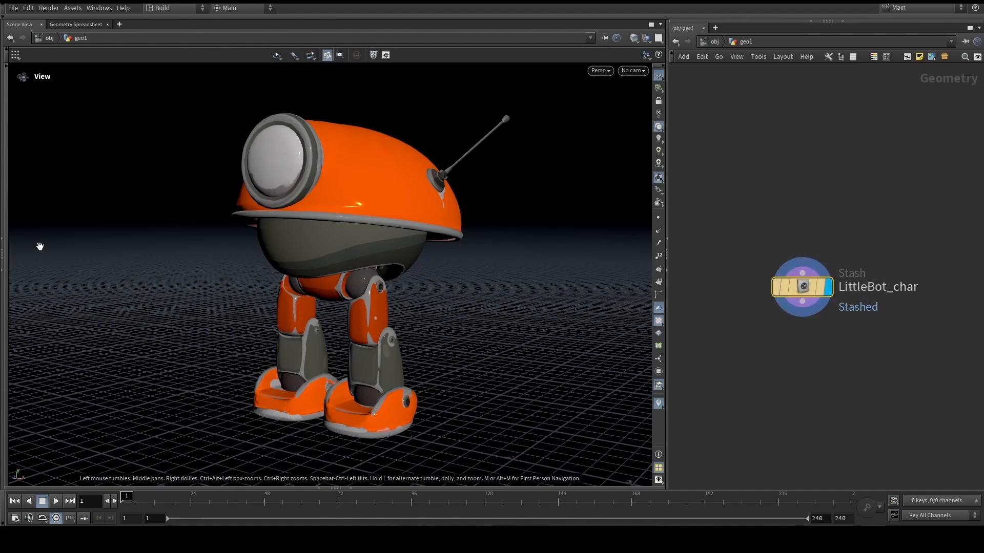
left_click(3, 238)
left_click(6, 88)
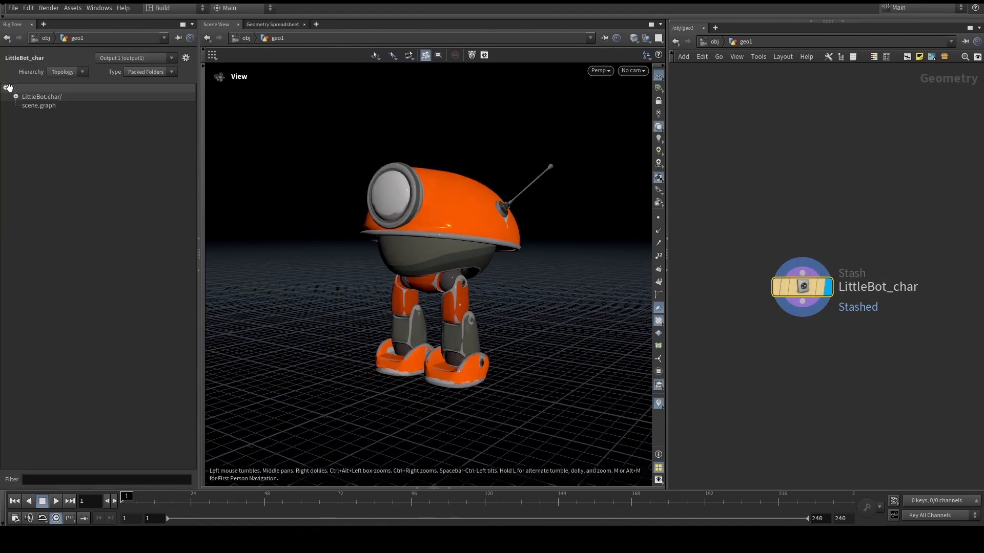
left_click(16, 96)
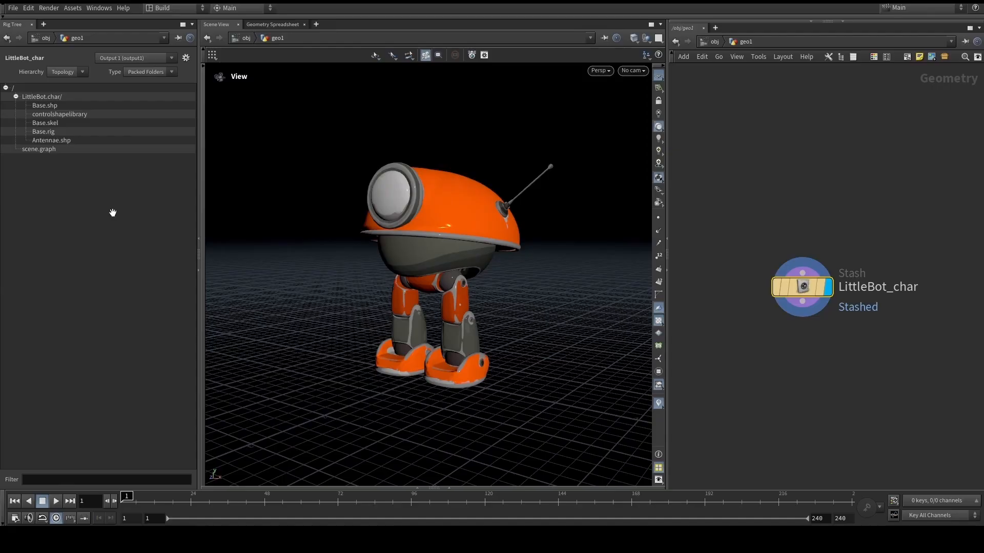
left_click(197, 239)
middle_click_drag(393, 249, 362, 257)
right_click_drag(362, 256, 340, 261)
left_click_drag(340, 261, 340, 268)
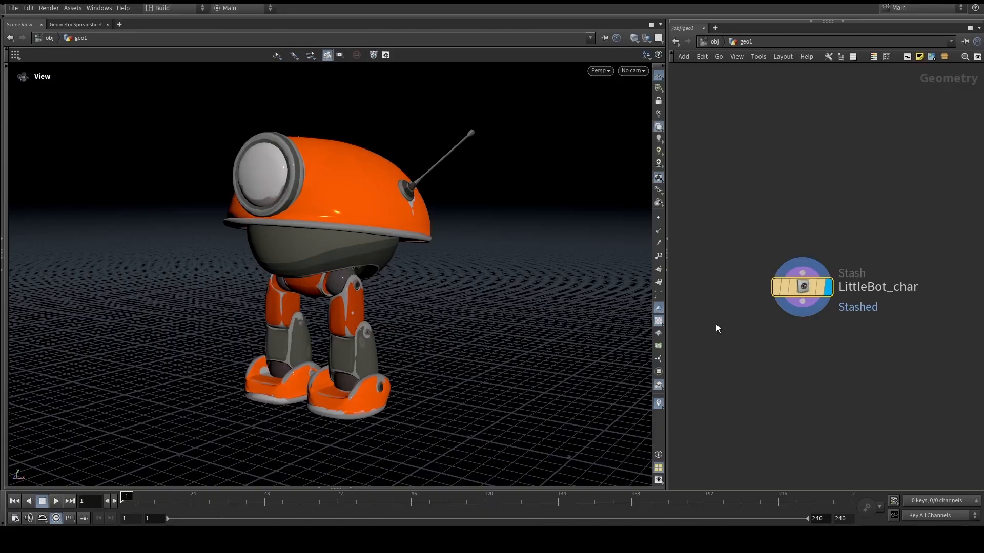
- Show the node parameters, add an Unpack Folder node wired below LittleBot_char and display it
middle_click_drag(801, 349, 791, 330)
key("p")
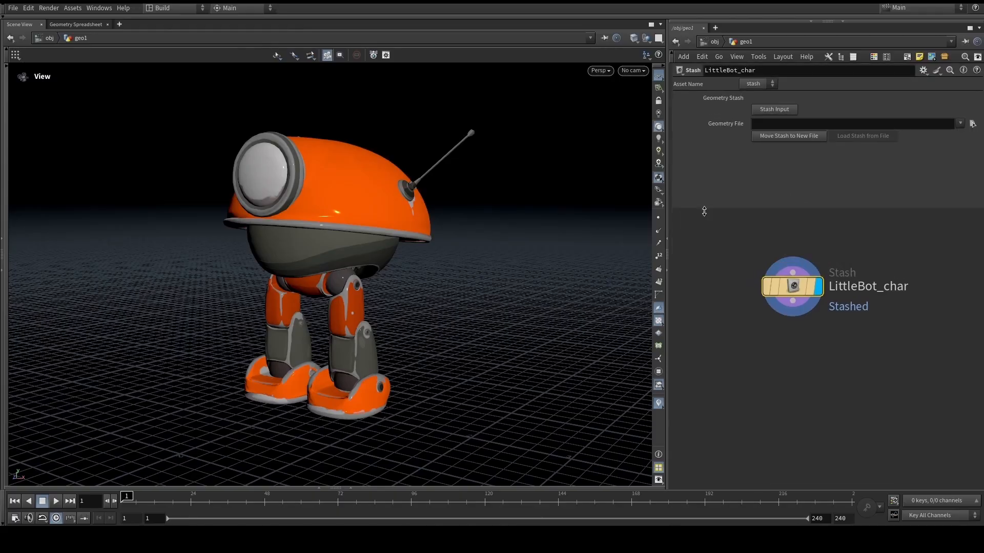
key("Tab")
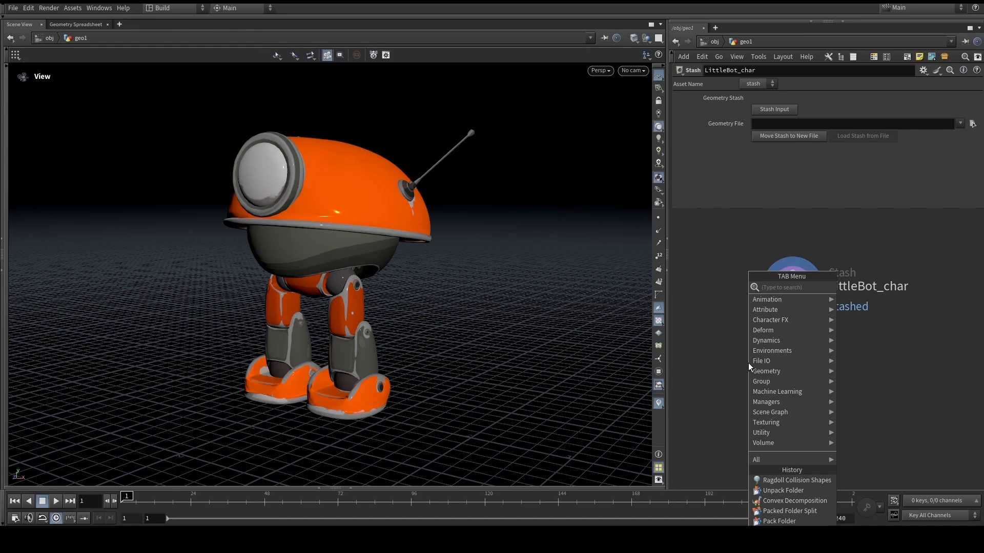
type("unpack f")
key("Return")
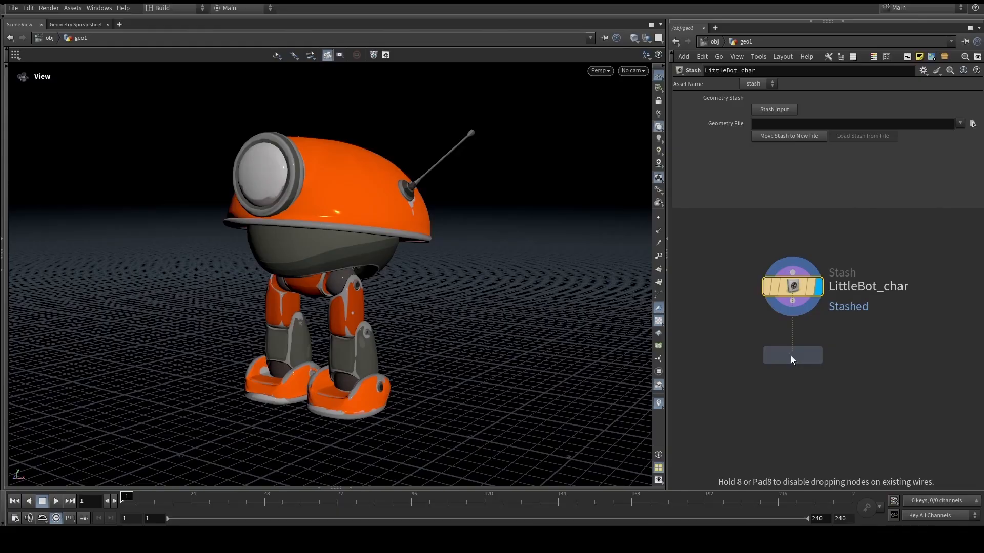
left_click(791, 355)
left_click(820, 365)
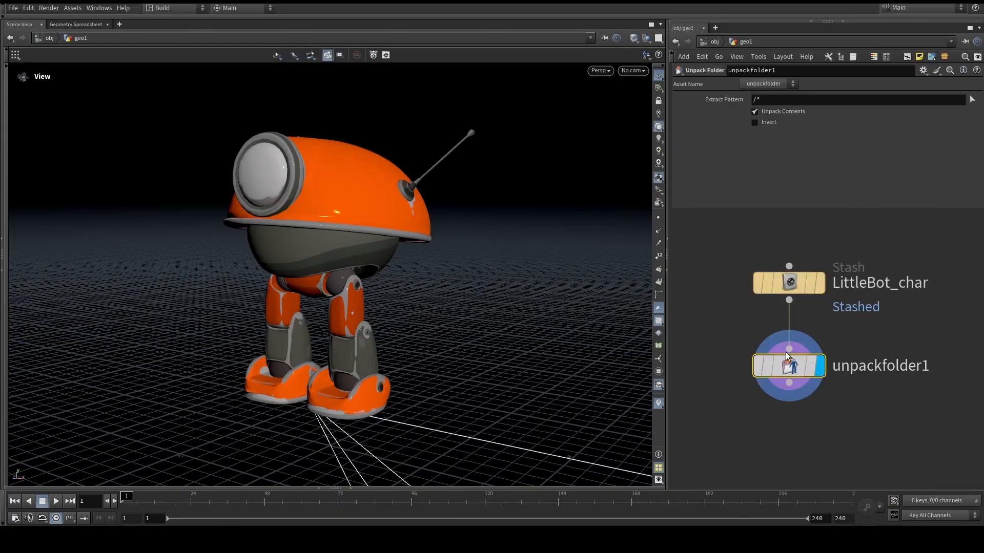
- Set the Unpack Folder node to extract /LittleBot.char/Base.skel and rename it skel
left_click(3, 241)
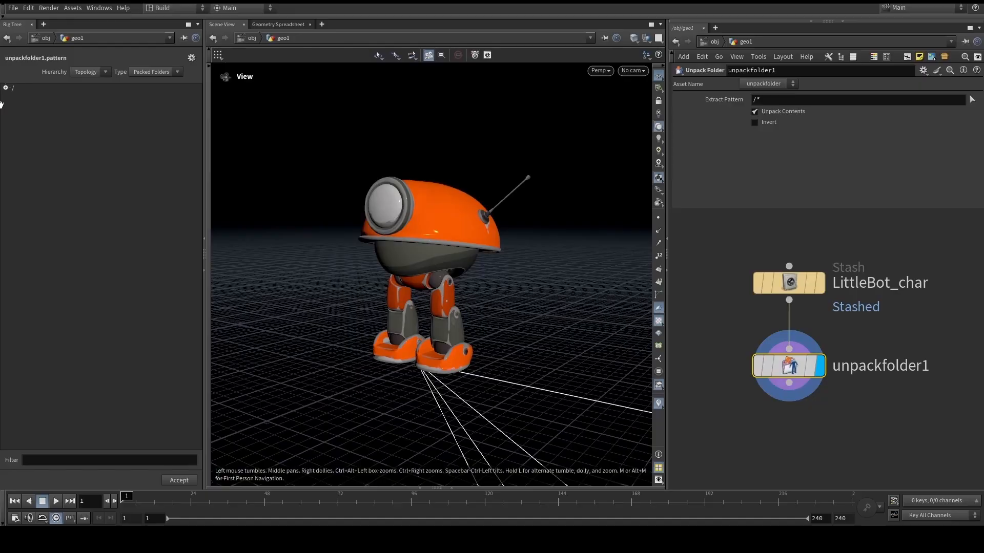
left_click(6, 88)
left_click(16, 96)
left_click(56, 123)
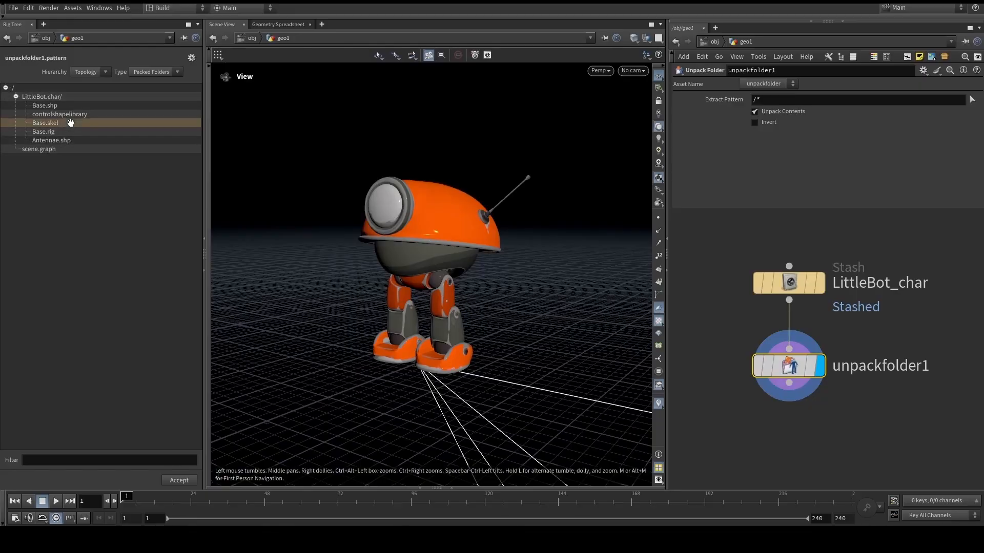
left_click(194, 479)
double_click(869, 371)
type("skel")
key("Return")
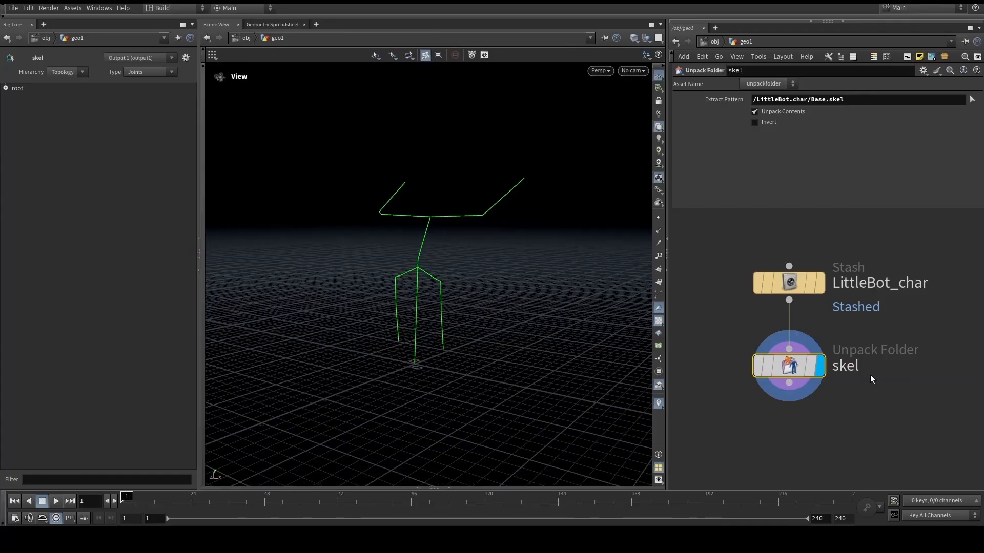
- Duplicate the skel node and place the copy beside it, also fed by LittleBot_char
middle_click_drag(870, 374, 919, 379)
middle_click_drag(753, 354, 761, 342)
key("ctrl+c")
key("ctrl+v")
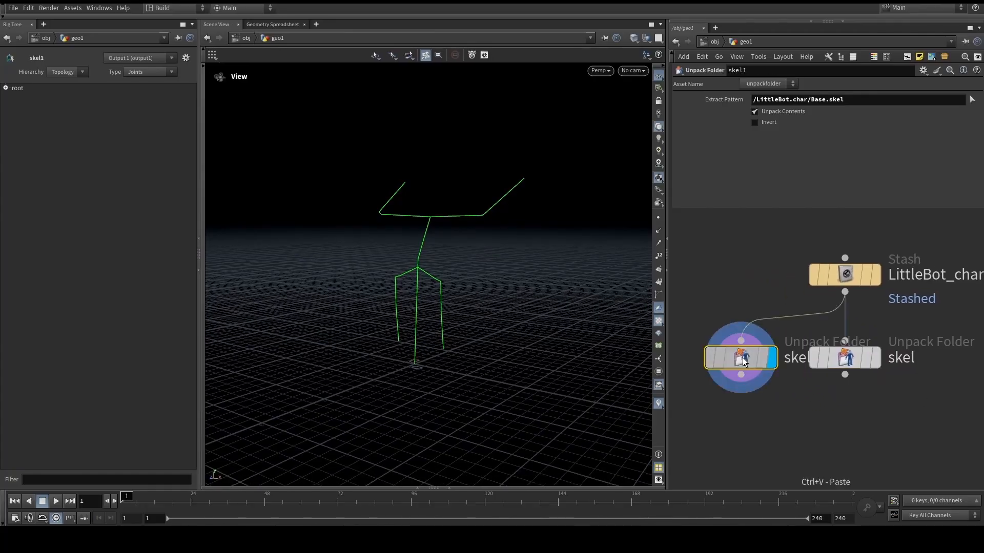
left_click_drag(742, 358, 714, 357)
- Set the duplicated Unpack Folder node's extract pattern to Base.shp and Antennae.shp from LittleBot.char
left_click(972, 98)
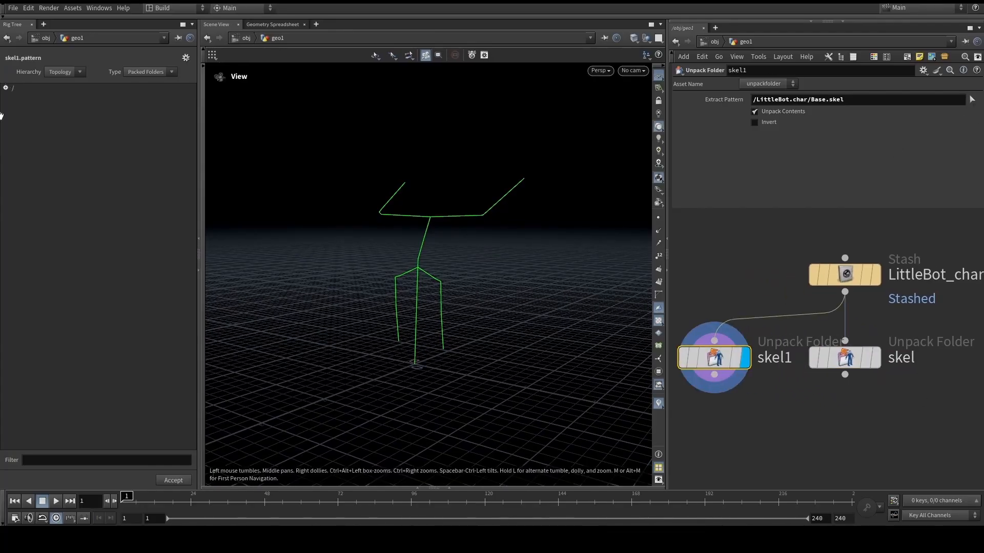
left_click(16, 97)
left_click(16, 97)
left_click(37, 107)
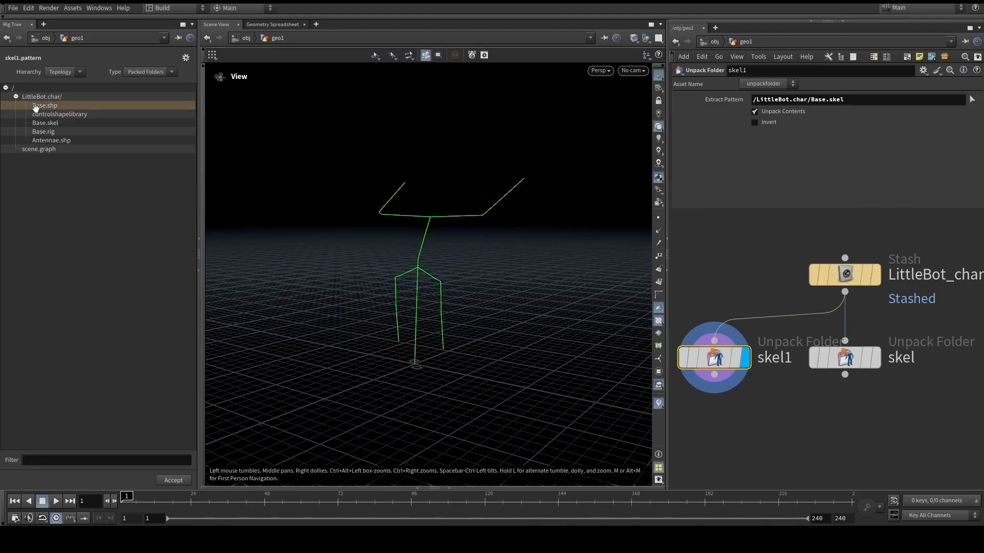
left_click(62, 141, "ctrl")
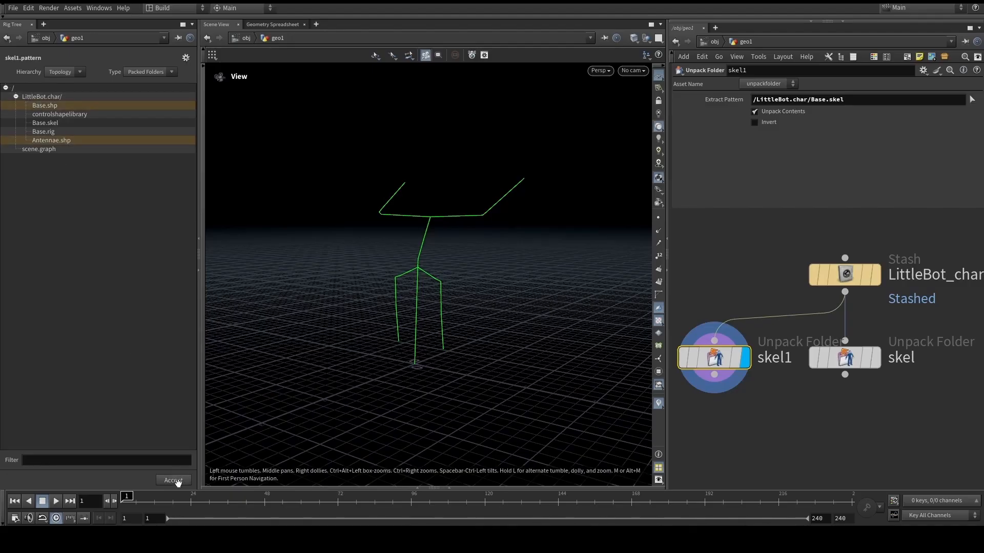
left_click(173, 480)
left_click(197, 246)
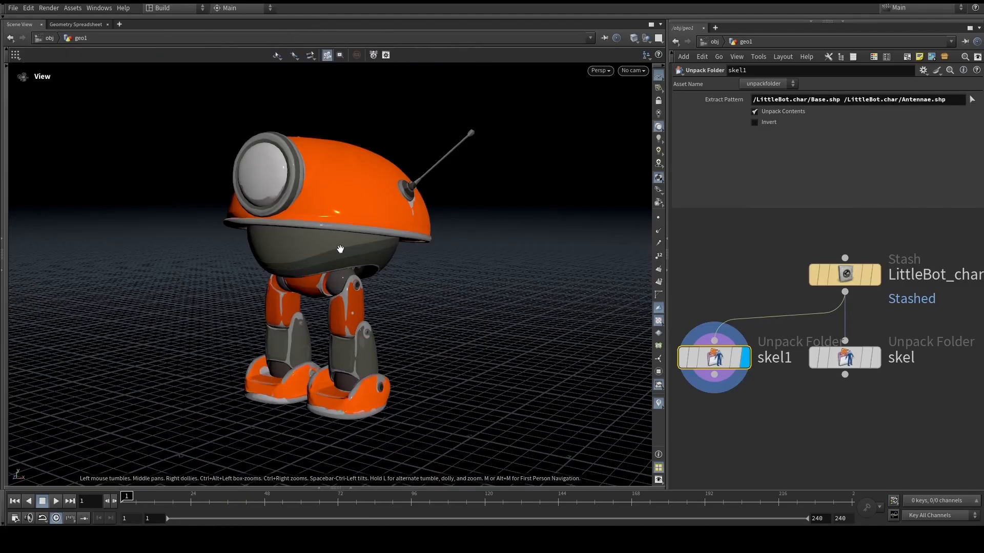
- Rename the duplicated Unpack Folder node as skin
double_click(779, 356)
type("skin")
key("Return")
- Inspect the geometry info of the skin node and of the skel node
middle_click(715, 357)
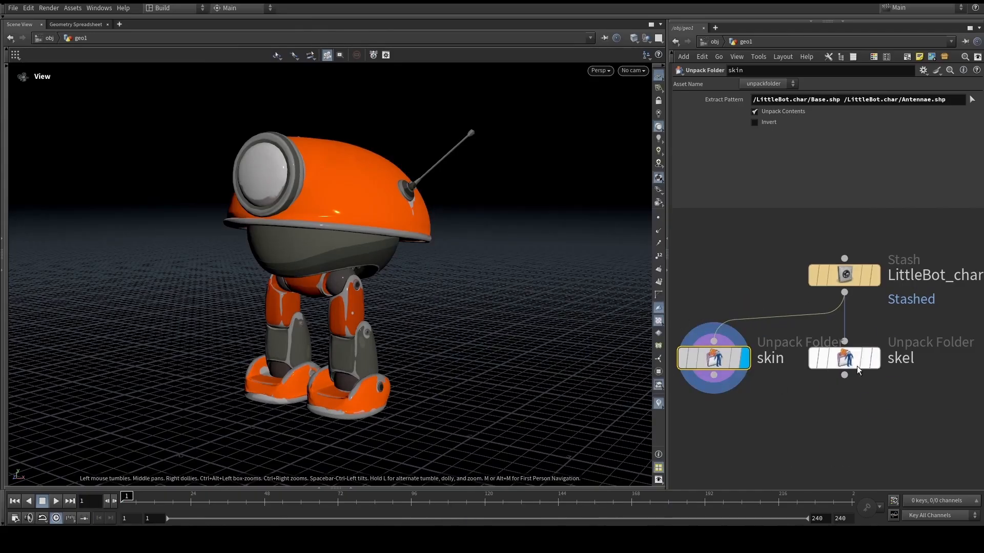
left_click(845, 357)
middle_click(848, 358)
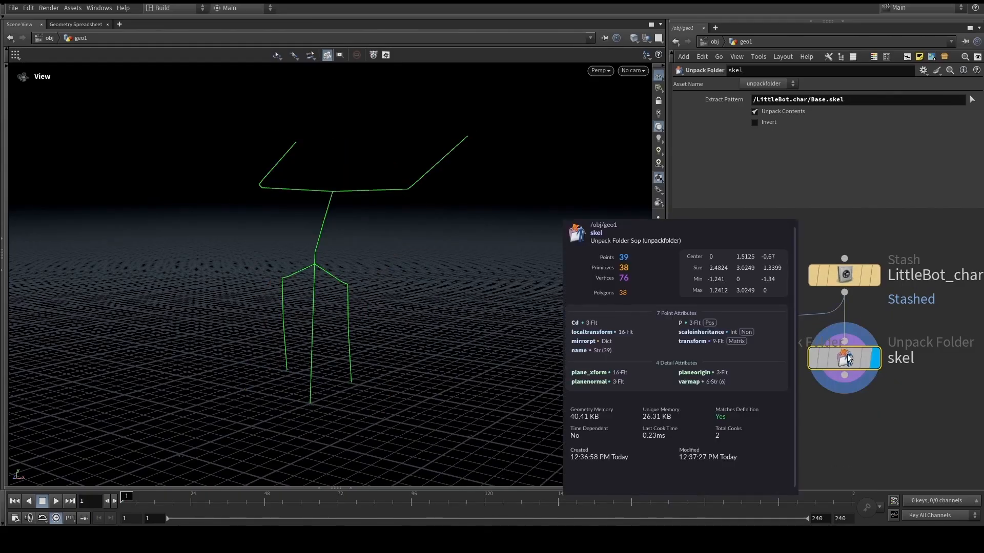
scroll(923, 389, "down", 3)
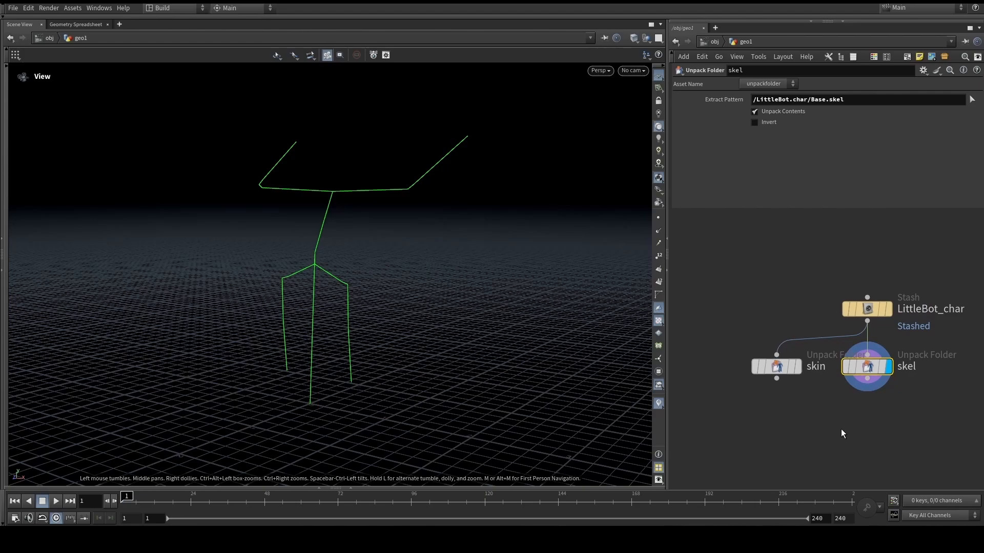
- Add a Ragdoll Collision Shapes node below the skel node
middle_click_drag(841, 434, 820, 417)
scroll(824, 416, "up", 1)
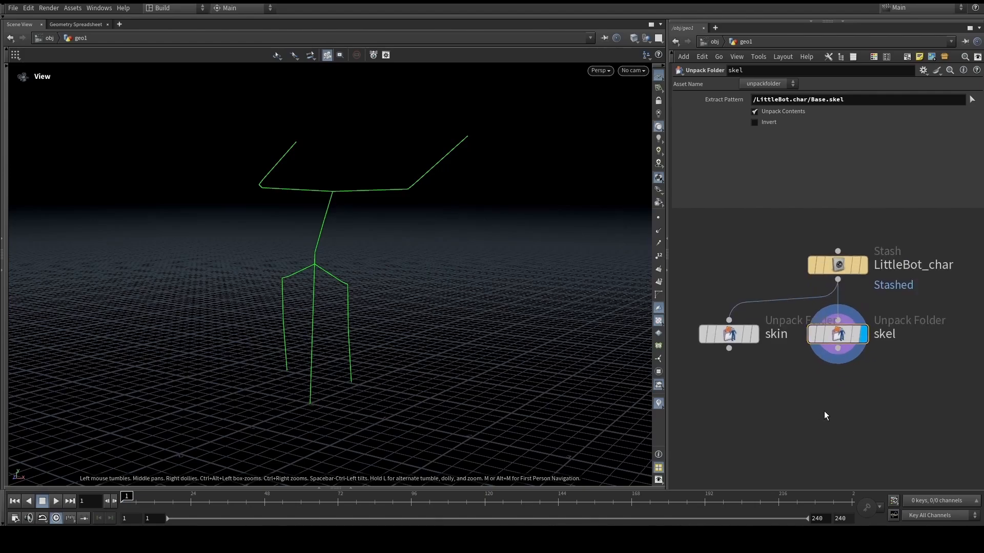
key("Tab")
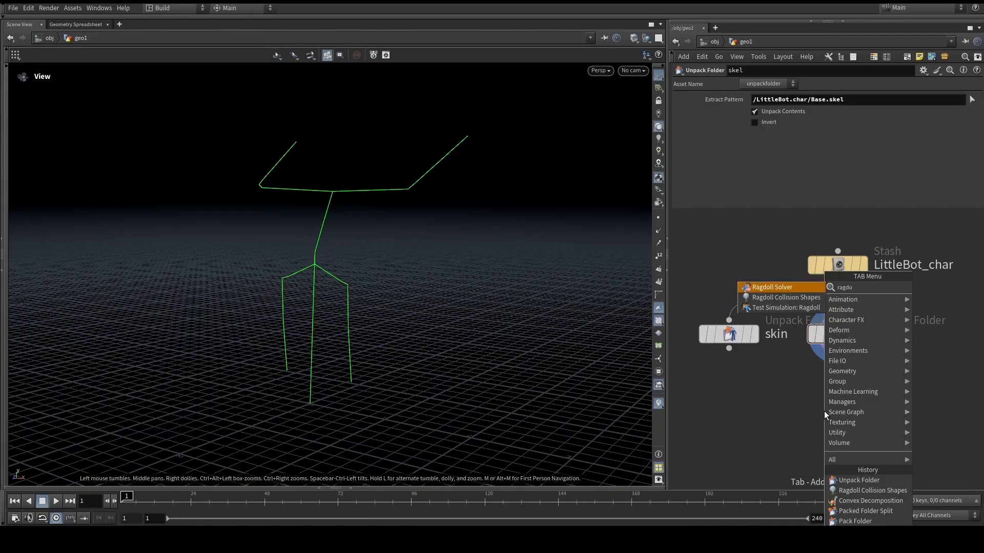
key("Return")
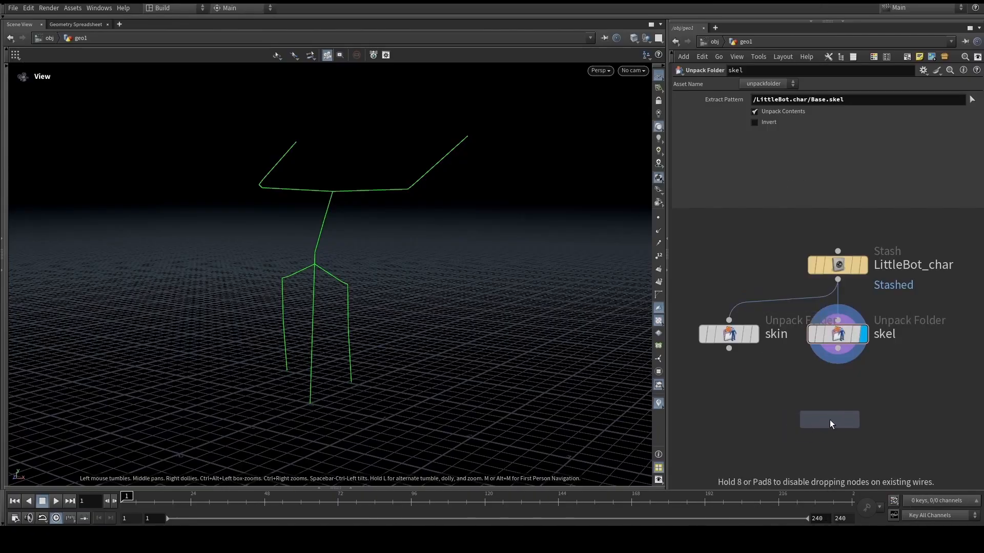
left_click(844, 417)
scroll(871, 369, "up", 1)
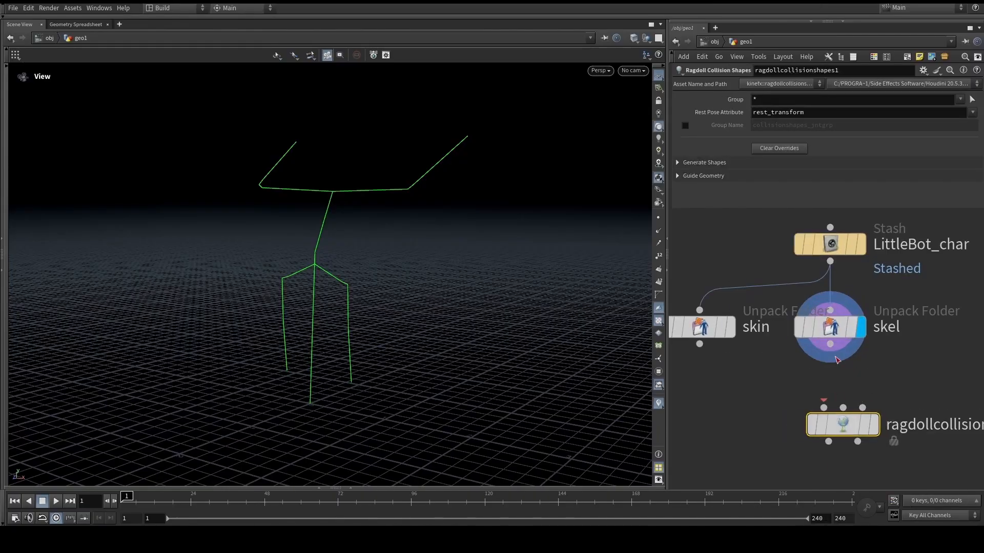
- Wire skel into the first input and skin into the third input of the Ragdoll Collision Shapes node, and display it
scroll(835, 354, "down", 3)
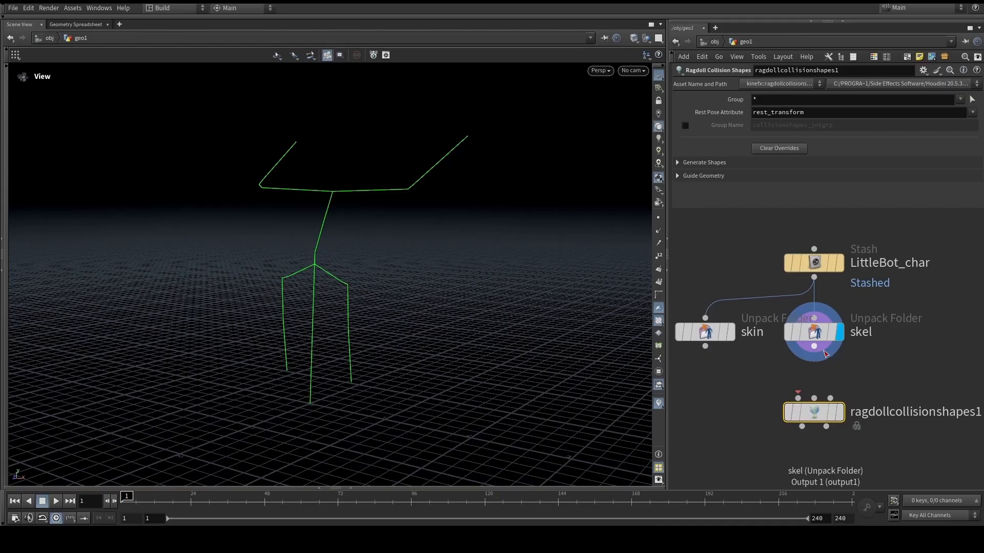
middle_click_drag(840, 358, 845, 357)
left_click(804, 396)
left_click(818, 346)
left_click(710, 346)
left_click(839, 391)
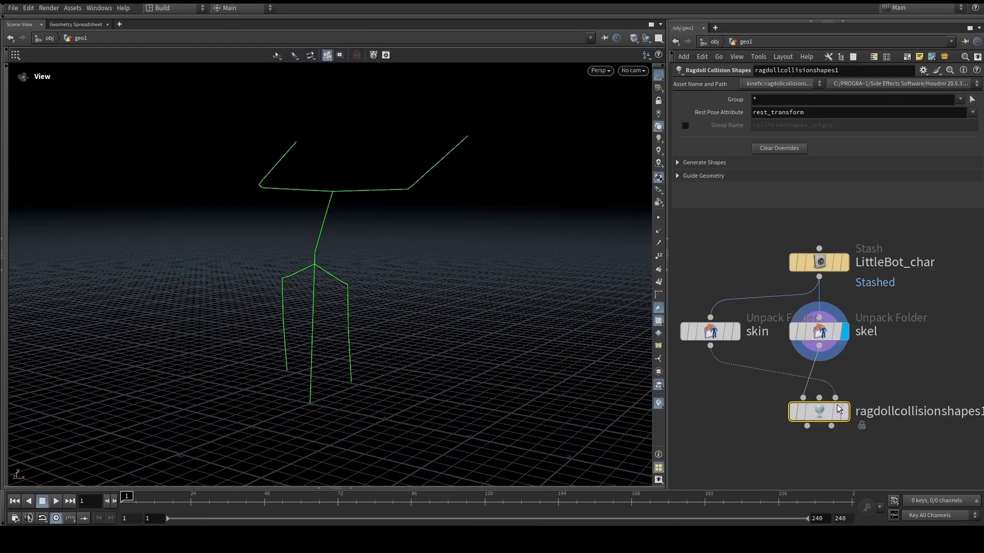
left_click(851, 416)
left_click(871, 415)
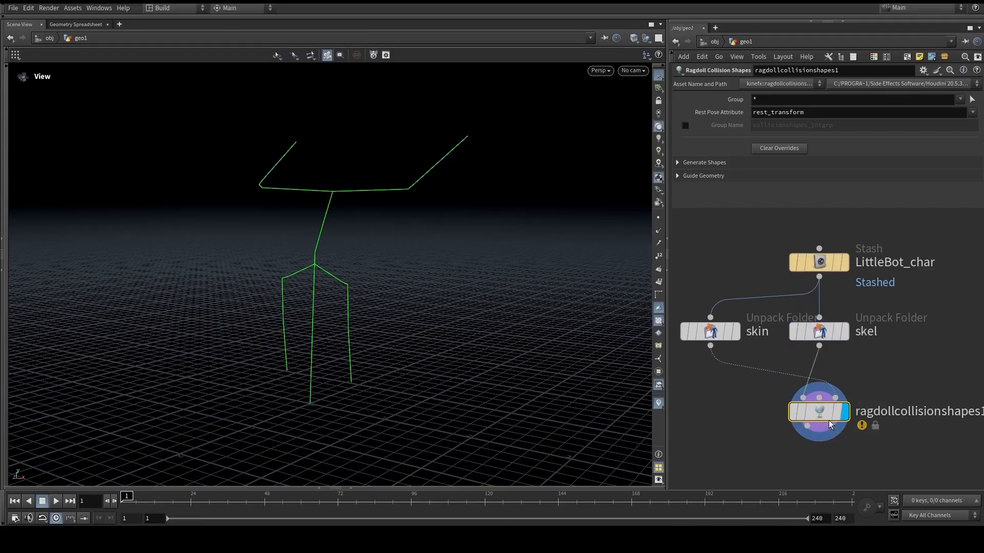
- Activate the Ragdoll Collision Shapes viewport state and inspect the generated collision shapes from a low angle
key("Return")
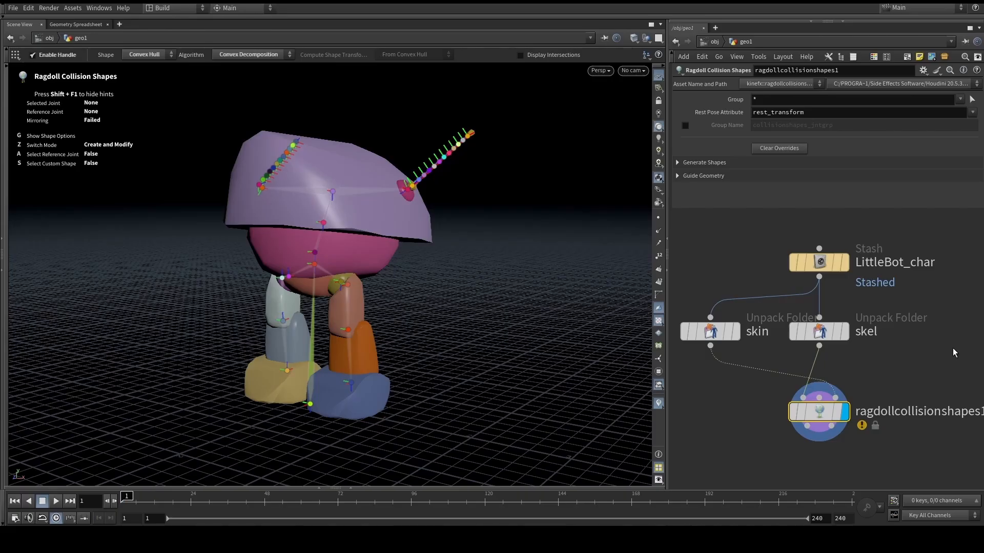
key("Escape")
left_click_drag(408, 235, 363, 188)
scroll(401, 266, "up", 3)
key("Return")
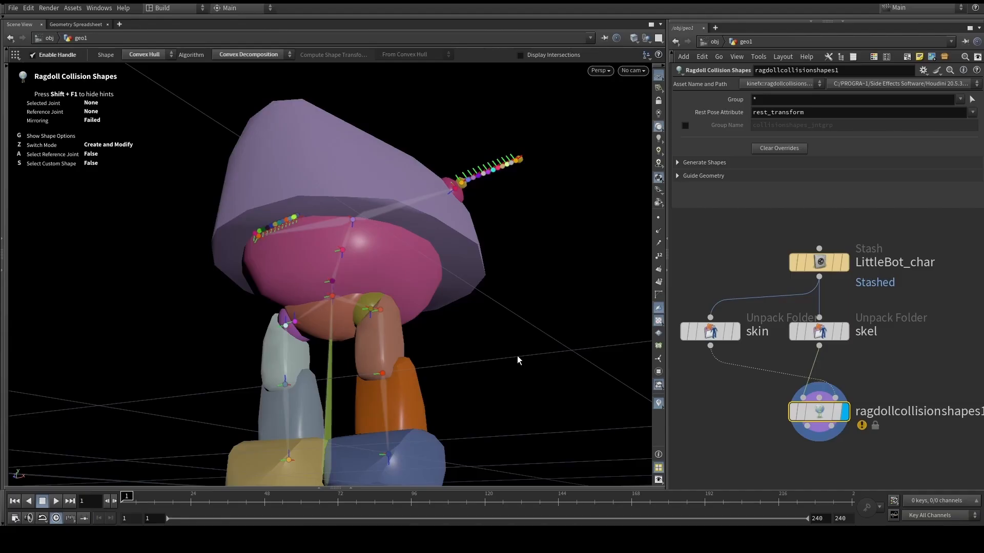
key("Escape")
left_click_drag(517, 356, 475, 293)
- In the Ragdoll Collision Shapes state, select the helmet's collision shape and choose Convex Hull in its shape options
key("Return")
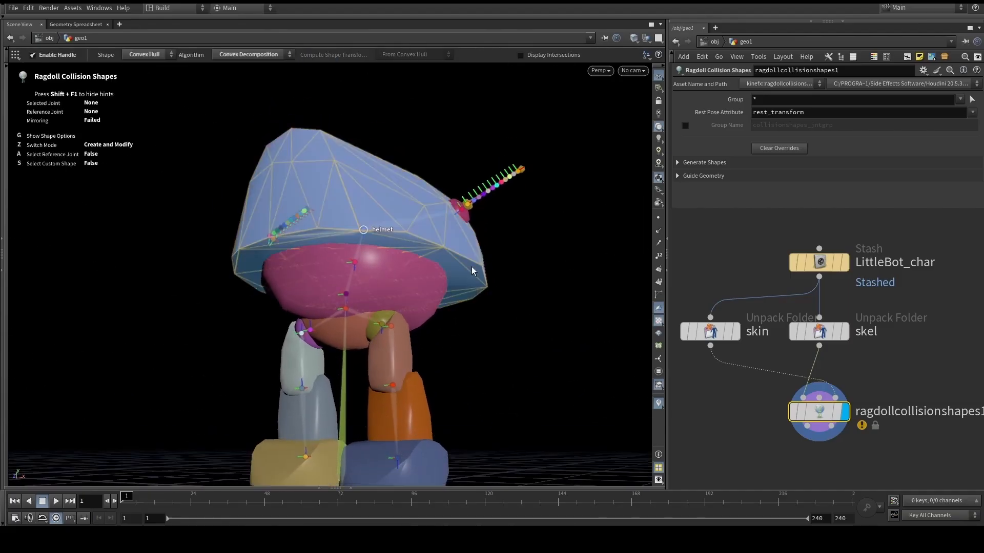
left_click(471, 266)
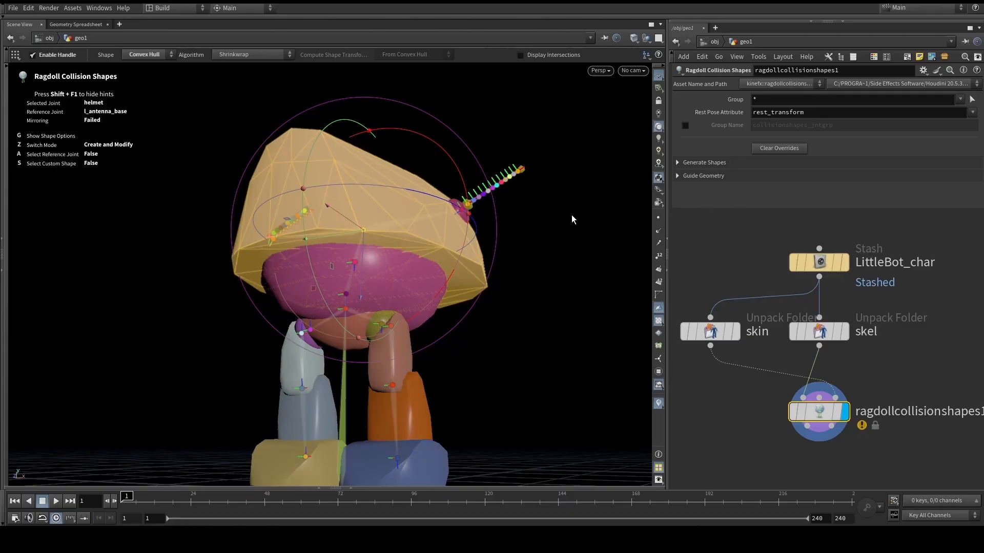
key("g")
key("g")
left_click(565, 255)
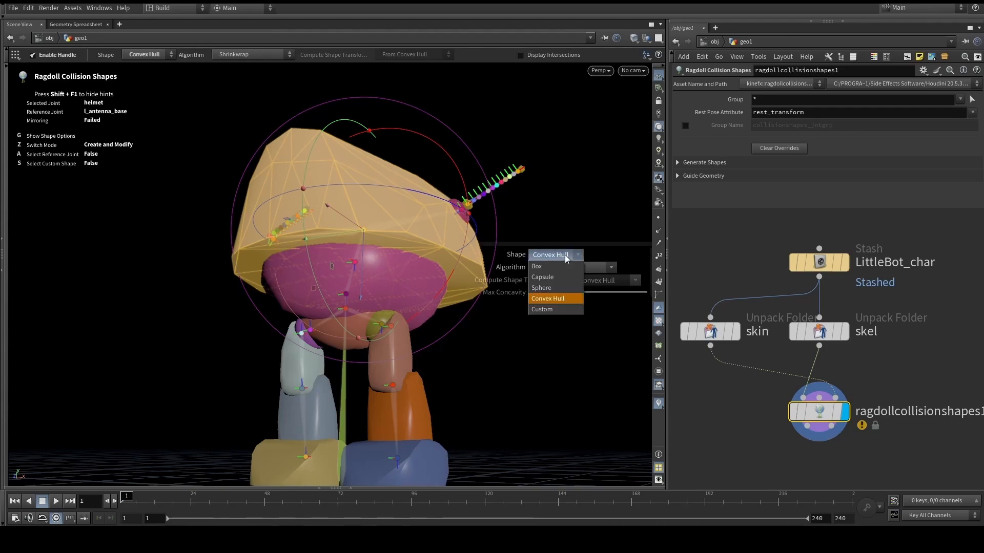
left_click(563, 296)
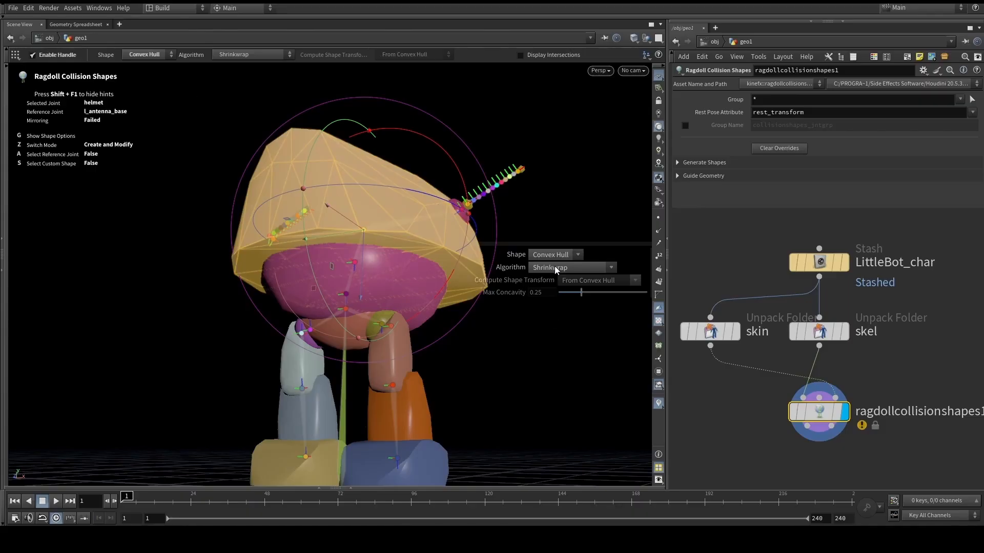
- Hide the transform handle and set the helmet shape's convex hull algorithm to Convex Decomposition
left_click(32, 55)
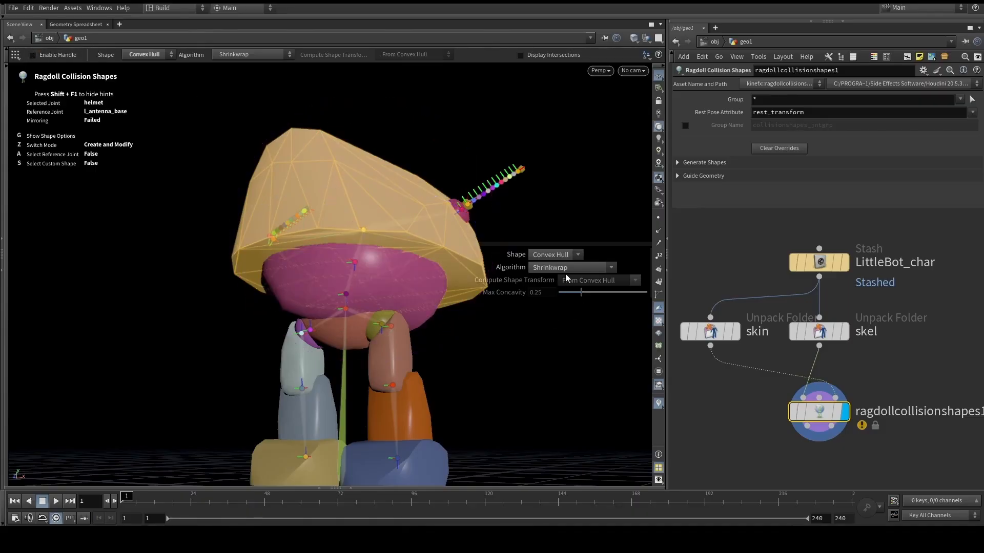
left_click(570, 267)
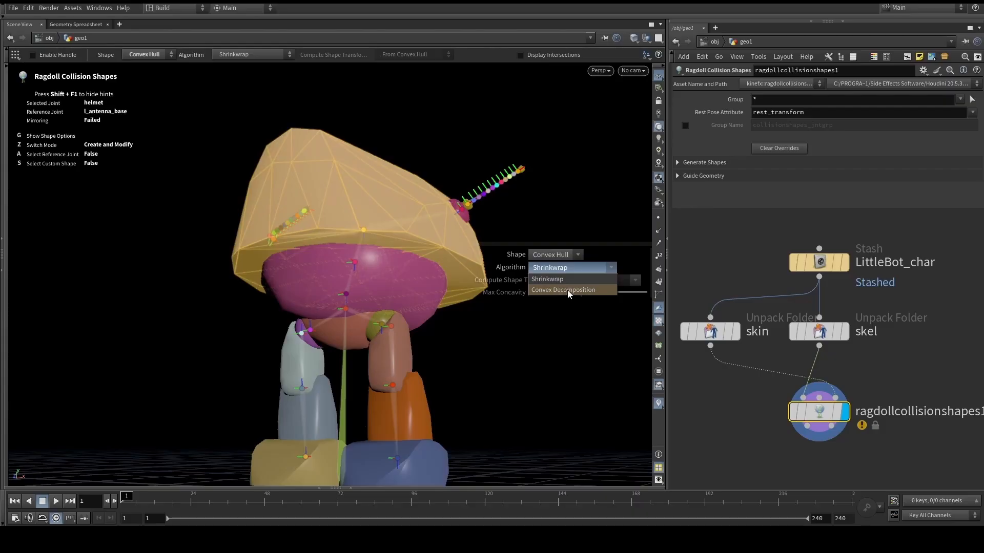
left_click(567, 291)
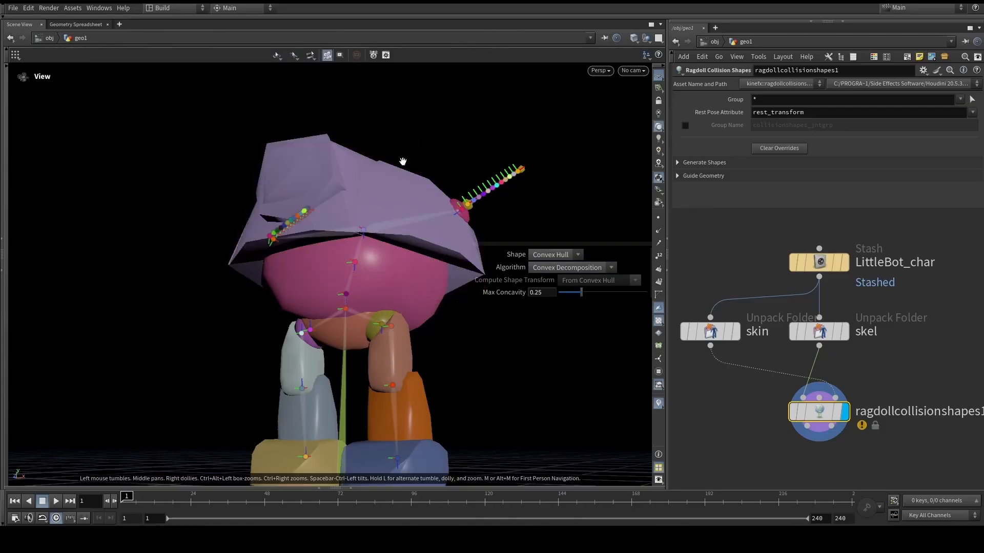
right_click_drag(370, 174, 397, 172, "alt")
left_click_drag(397, 173, 386, 213)
left_click_drag(309, 199, 350, 225, "alt")
left_click(352, 202)
- Enable the transform handle, lift the helmet's collision shape above the body, and hide the handle again
left_click(69, 54)
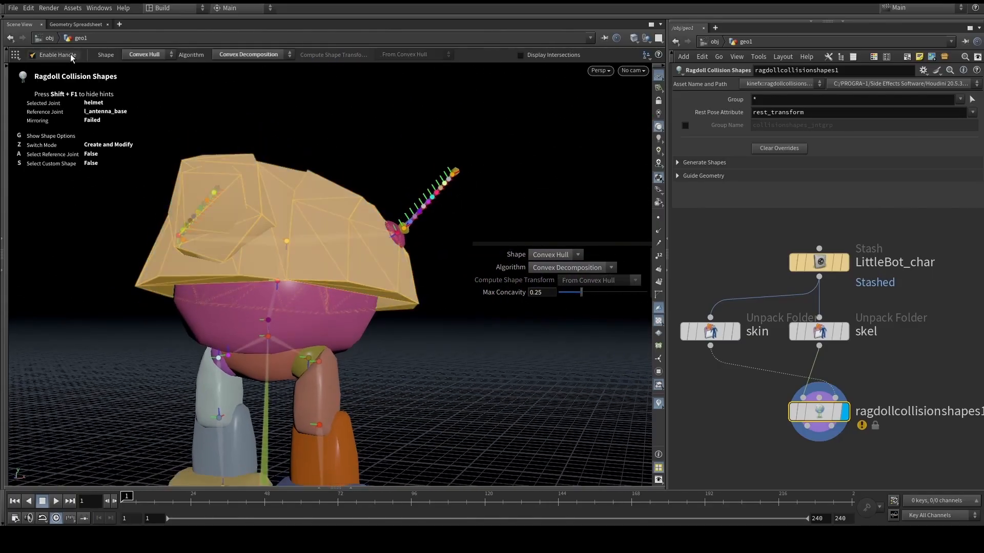
right_click_drag(329, 131, 312, 129, "alt")
middle_click_drag(312, 129, 313, 148, "alt")
left_click_drag(313, 148, 297, 152, "alt")
left_click_drag(293, 288, 295, 186)
middle_click_drag(367, 144, 377, 191, "alt")
left_click(174, 104)
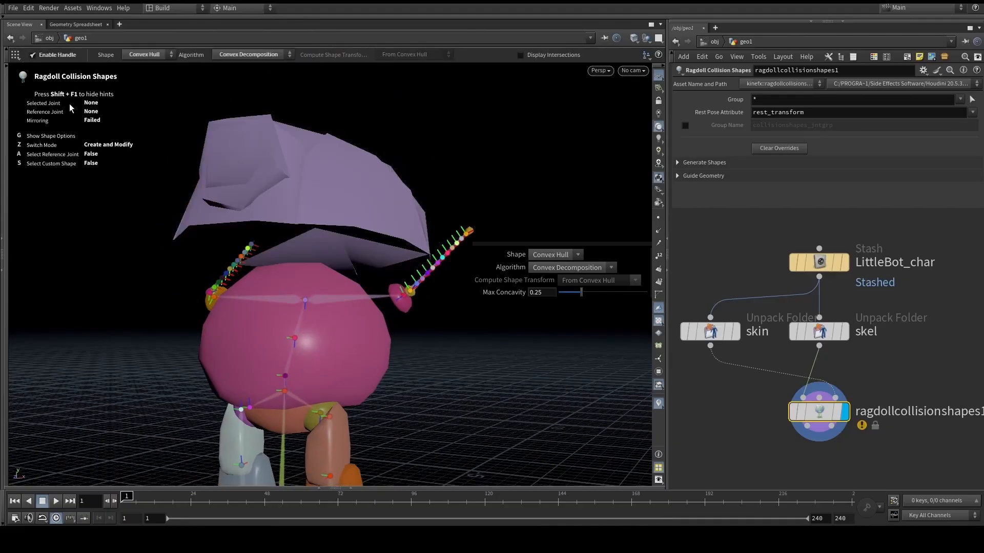
left_click(54, 57)
- Select the raised helmet collision shape and set its Max Concavity to 0.1
left_click_drag(303, 247, 315, 190, "alt")
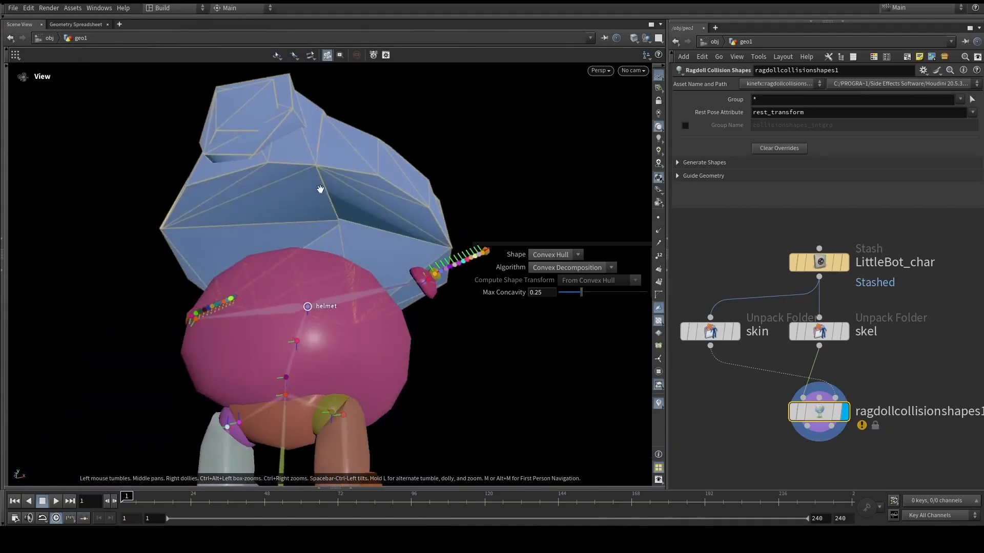
right_click_drag(316, 190, 428, 229, "alt")
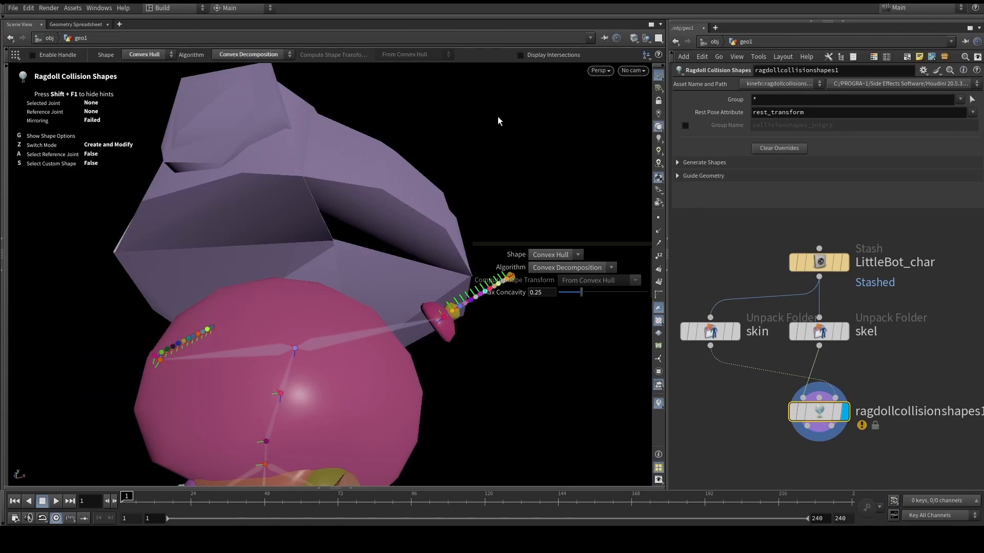
left_click_drag(492, 123, 334, 205)
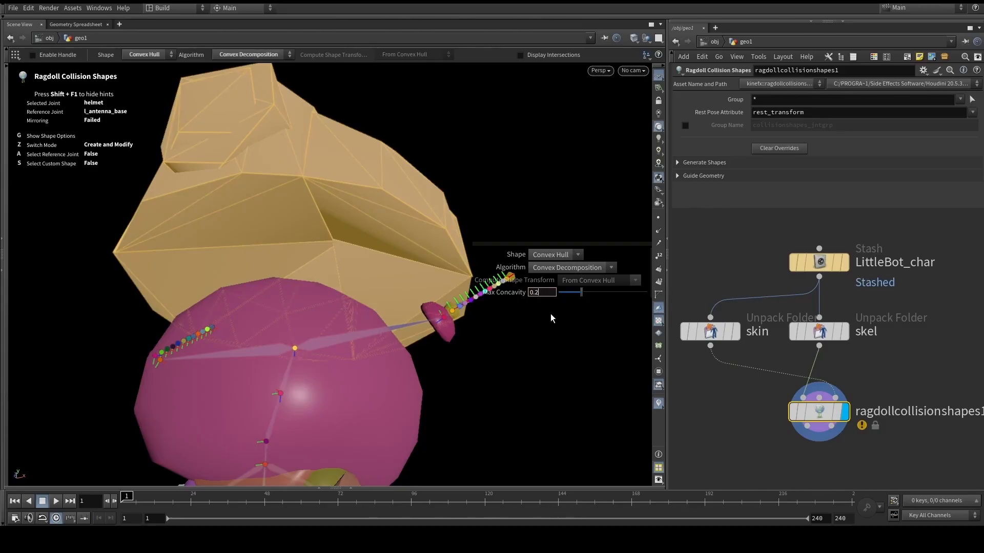
type("0.1")
key("Return")
left_click_drag(301, 213, 211, 276, "alt")
left_click(413, 148)
left_click_drag(415, 147, 319, 154, "alt")
left_click_drag(294, 193, 210, 152, "alt")
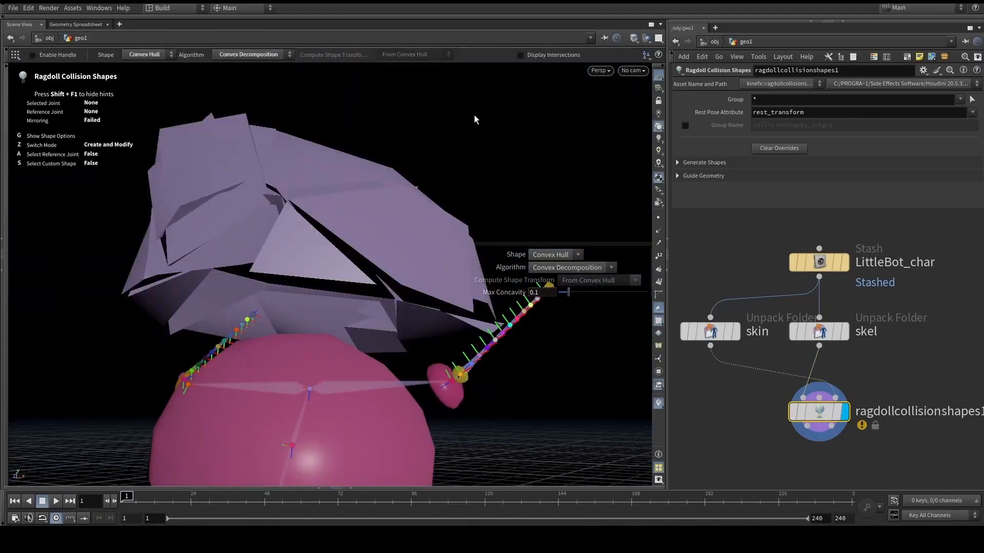
- Lower the helmet collision shape's Max Concavity to 0.05
left_click(429, 212)
left_click(548, 292)
key("BackSpace")
type("05")
key("Return")
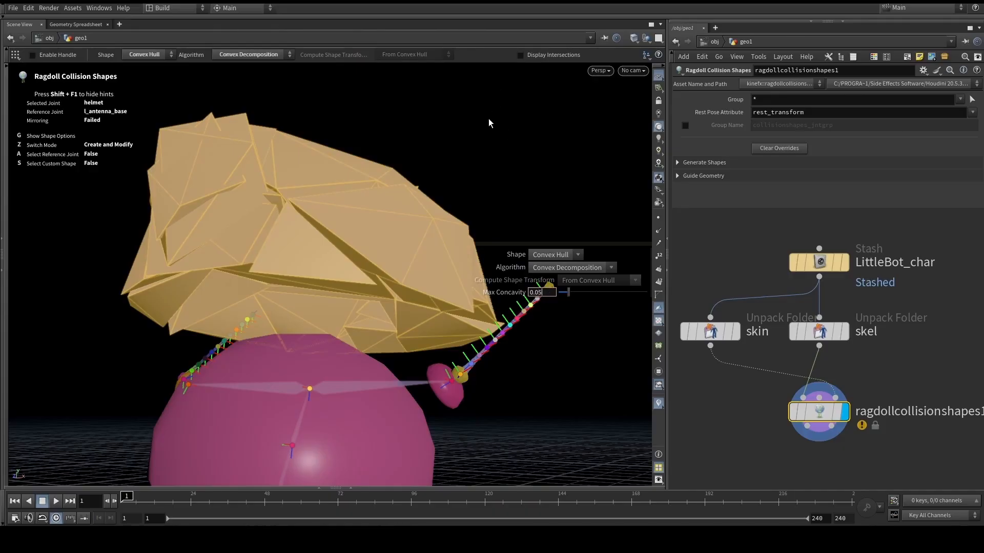
- Examine from several angles how closely the decomposed convex pieces follow the helmet's outside and hollow underside
right_click_drag(502, 135, 378, 245, "alt")
mouse_move(378, 245)
left_mouse_down("alt")
mouse_move(402, 214)
mouse_move(367, 212)
mouse_move(349, 244)
mouse_move(378, 237)
left_mouse_up("alt")
middle_click_drag(378, 236, 303, 232, "alt")
left_click_drag(303, 231, 412, 226, "alt")
mouse_move(332, 224)
left_mouse_down("alt")
mouse_move(378, 228)
mouse_move(389, 202)
mouse_move(369, 173)
mouse_move(329, 246)
mouse_move(325, 213)
mouse_move(353, 203)
mouse_move(349, 180)
left_mouse_up("alt")
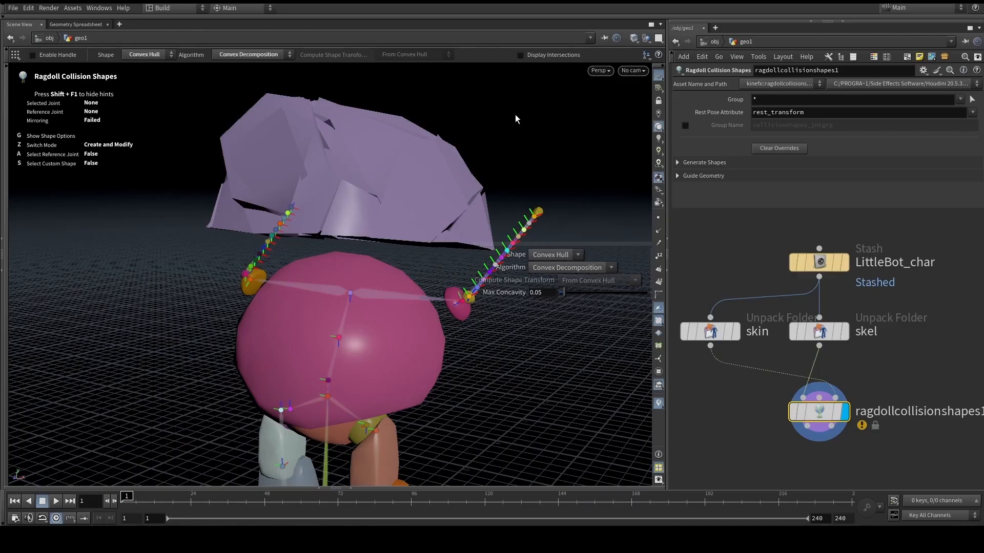
right_click_drag(485, 121, 486, 156, "alt")
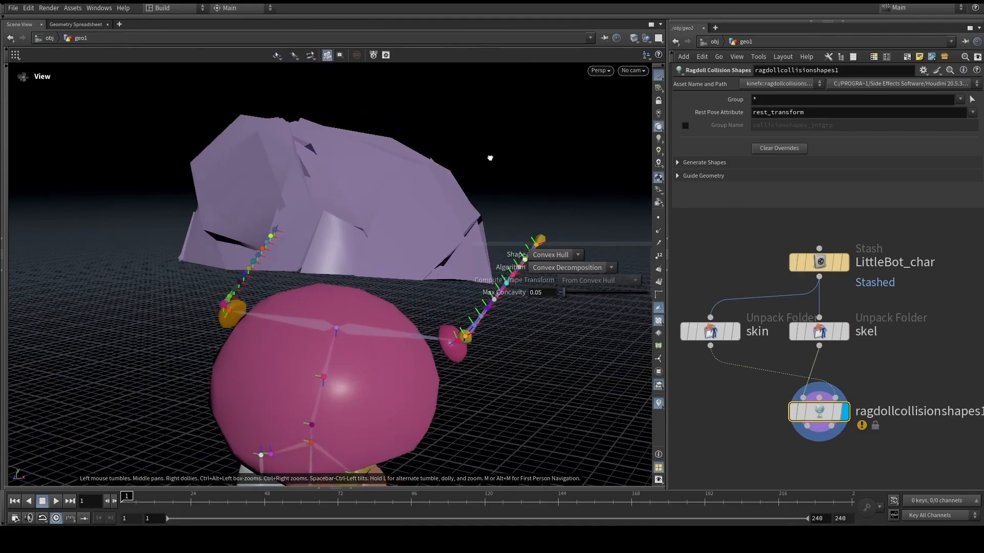
left_click_drag(485, 156, 474, 128, "alt")
left_click_drag(524, 150, 459, 156, "alt")
key("Return")
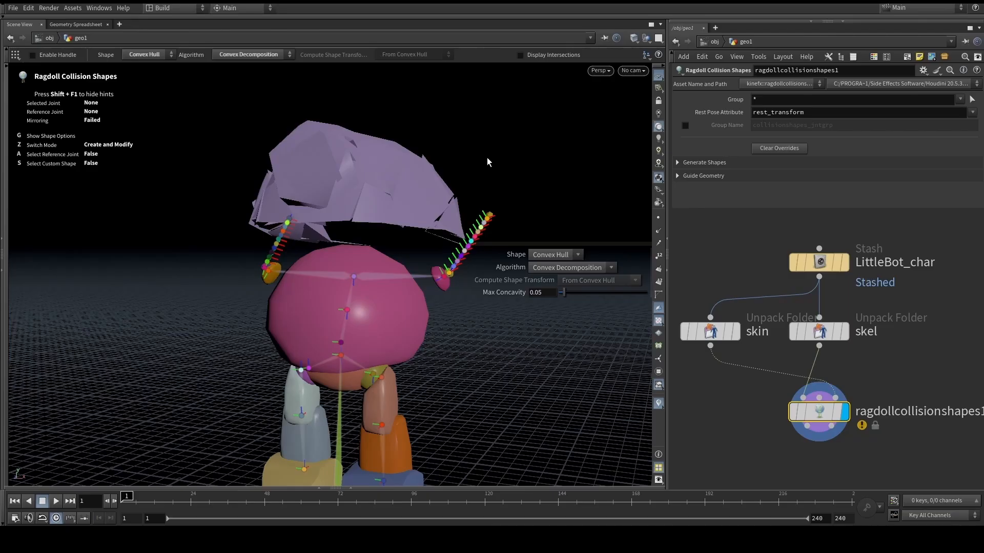
scroll(401, 199, "up", 3, "alt")
mouse_move(402, 200)
left_mouse_down("alt")
mouse_move(459, 178)
mouse_move(424, 133)
mouse_move(379, 175)
mouse_move(410, 149)
mouse_move(497, 152)
mouse_move(404, 203)
left_mouse_up("alt")
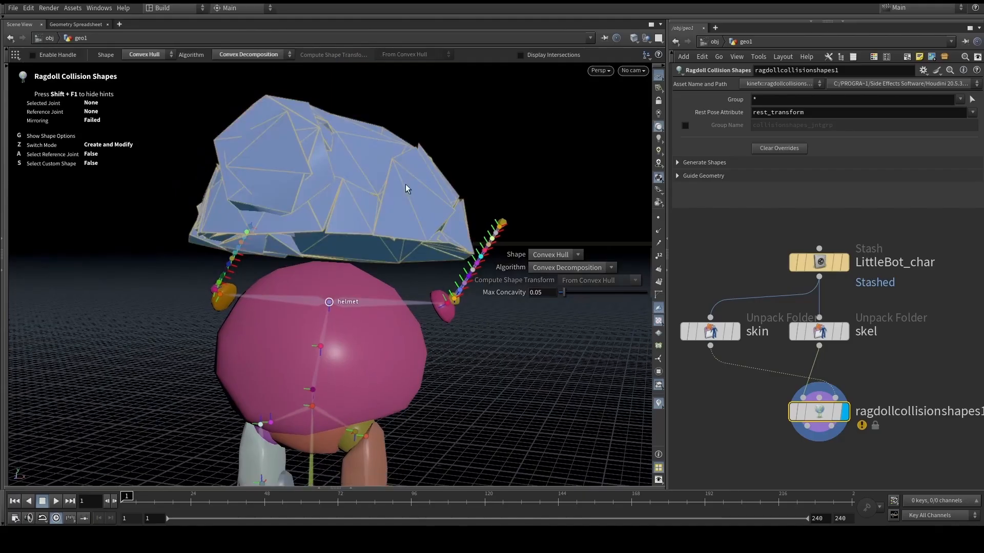
- Raise the helmet collision shape's Max Concavity to 0.5 and deselect the shape
left_click(550, 293)
key("BackSpace")
key("BackSpace")
type("1")
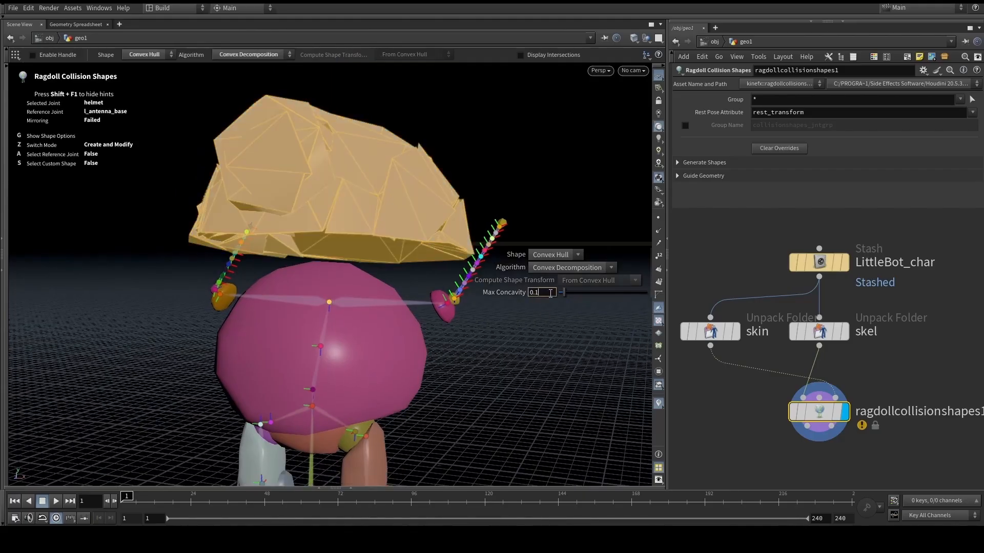
key("BackSpace")
type("5")
key("Return")
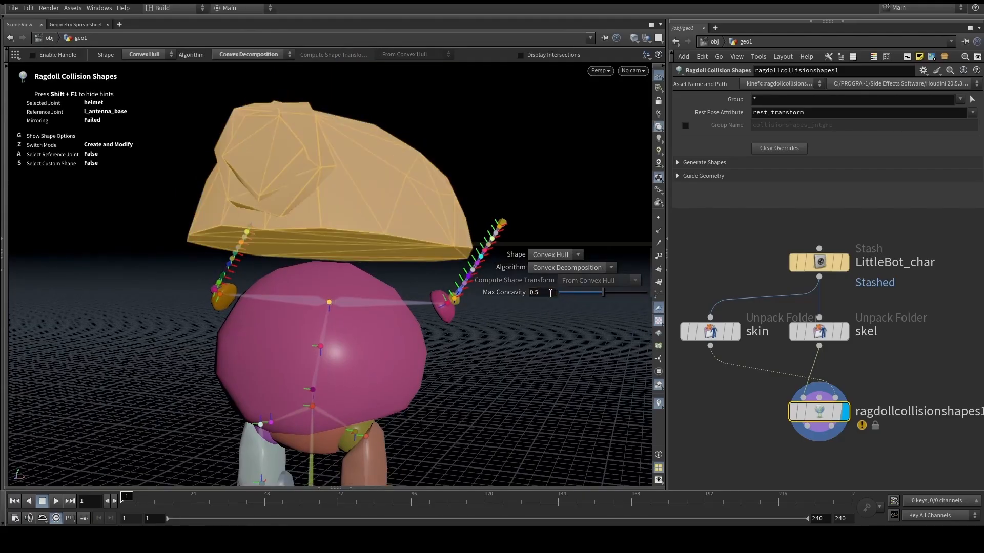
left_click(551, 170)
mouse_move(308, 187)
left_mouse_down("alt")
mouse_move(310, 145)
mouse_move(307, 174)
left_mouse_up("alt")
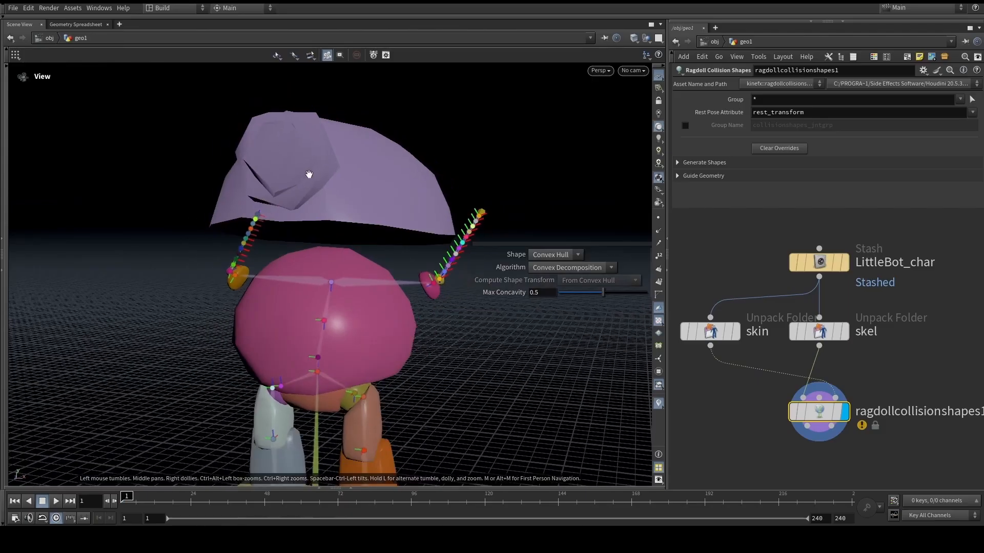
- Reset the helmet collision shape to its original position on the head and deselect it
left_click(365, 174)
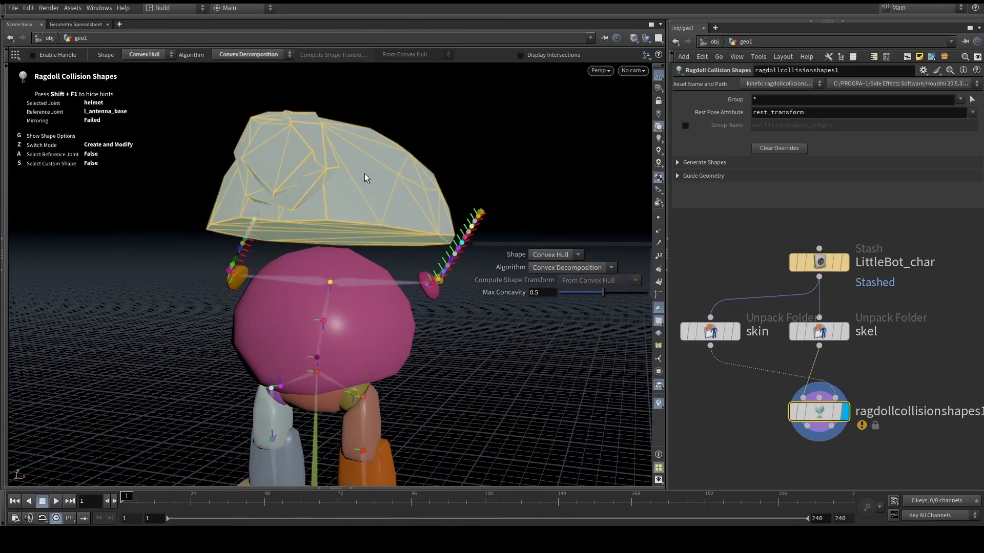
right_click(364, 174)
left_click(377, 222)
left_click(430, 204)
scroll(379, 199, "down", 1)
middle_click_drag(378, 199, 378, 160, "alt")
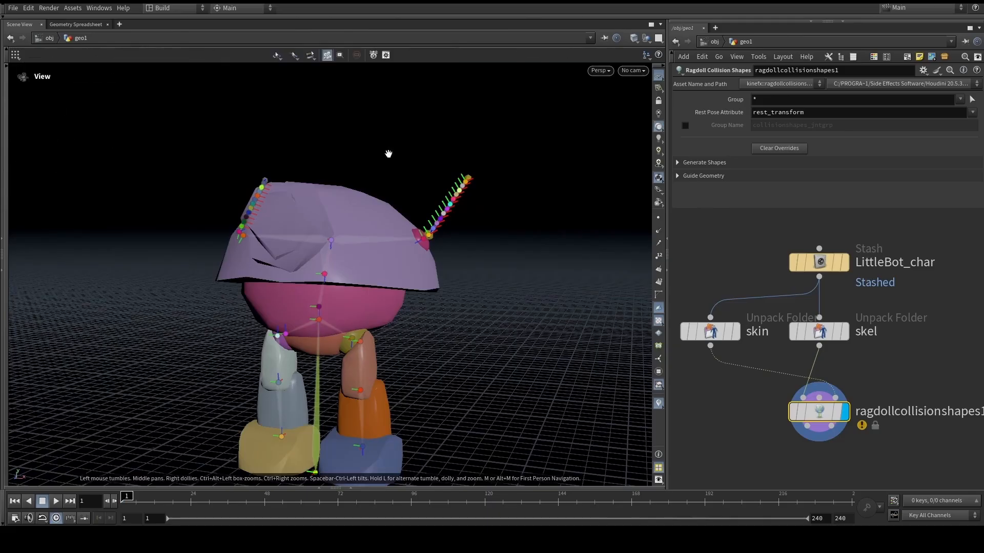
middle_click_drag(395, 197, 400, 160, "alt")
right_click_drag(367, 158, 393, 151, "alt")
left_click_drag(394, 151, 392, 137, "alt")
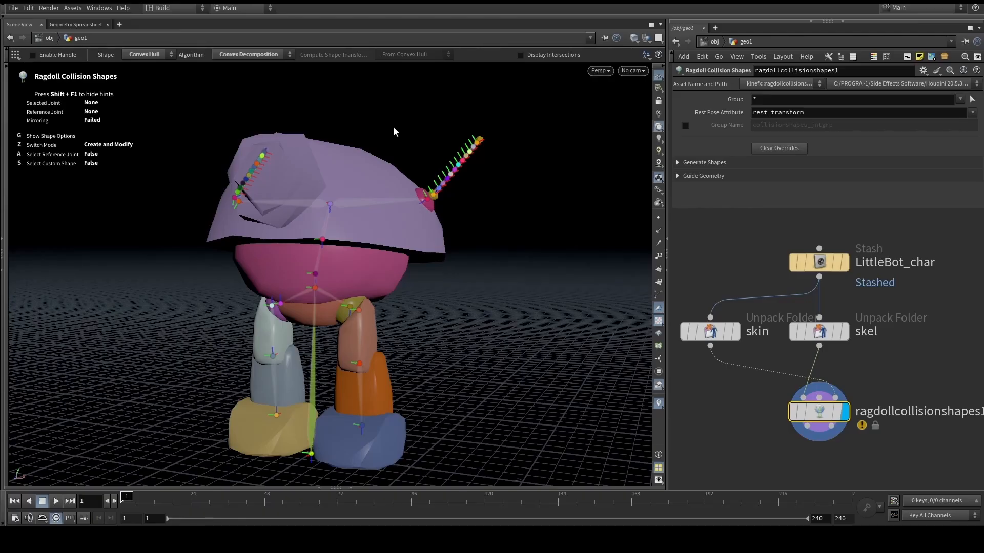
- Add a Split node next to the skin node, wire skin into its input, and display it
right_click_drag(312, 173, 380, 209, "alt")
key("Escape")
scroll(782, 368, "down", 1)
left_click_drag(807, 400, 808, 447)
key("Tab")
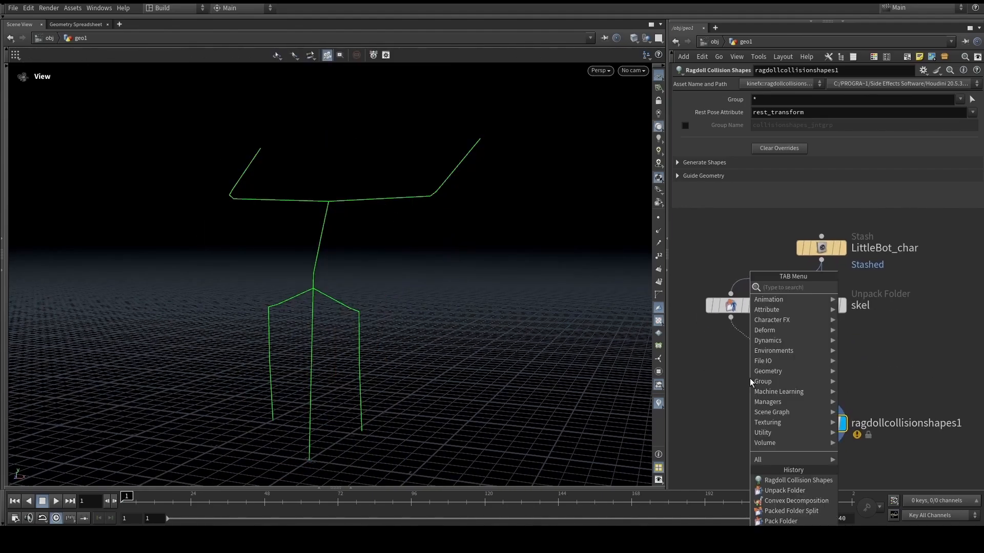
type("split")
key("Return")
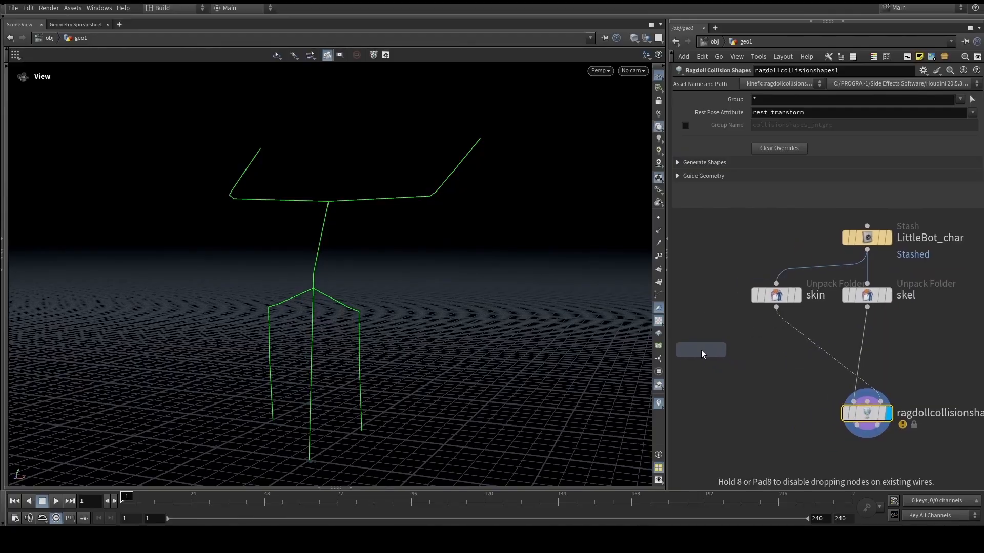
left_click(712, 340)
left_click_drag(787, 302, 722, 322)
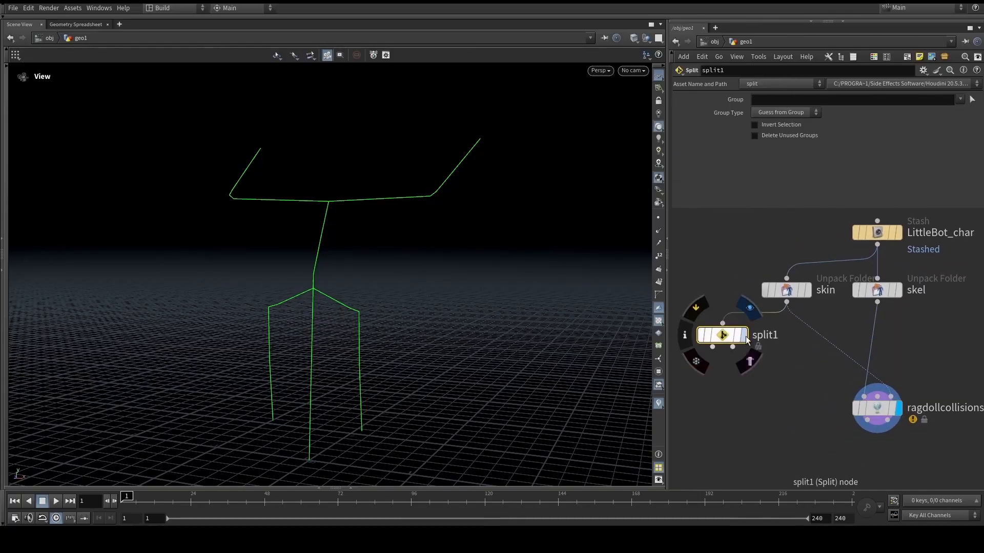
left_click(743, 335)
- Set the Split's Group Type to Primitives and pick the helmet shell, rim, lamp ring and lens as its group
left_click(795, 112)
left_click(787, 163)
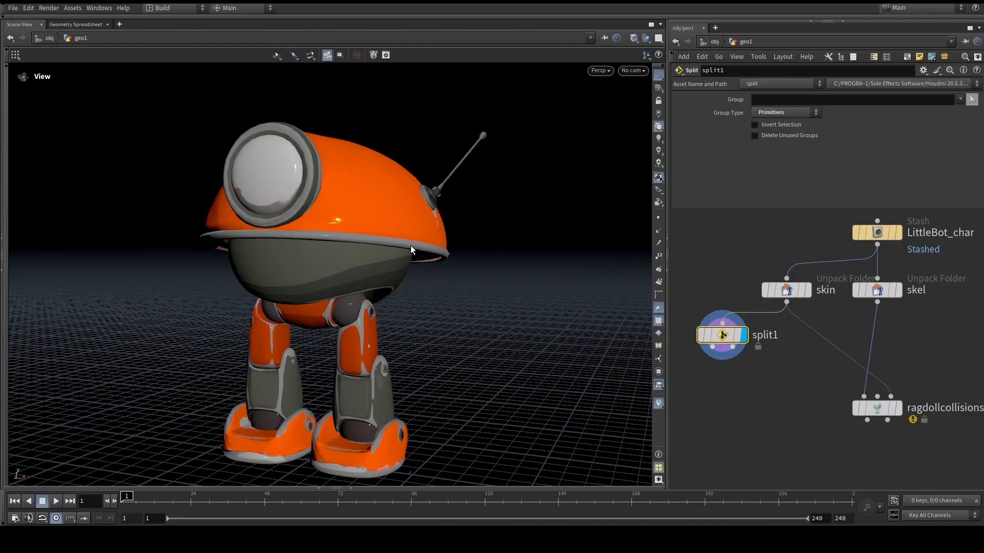
left_click(972, 100)
left_click(372, 210)
left_click(315, 185, "shift")
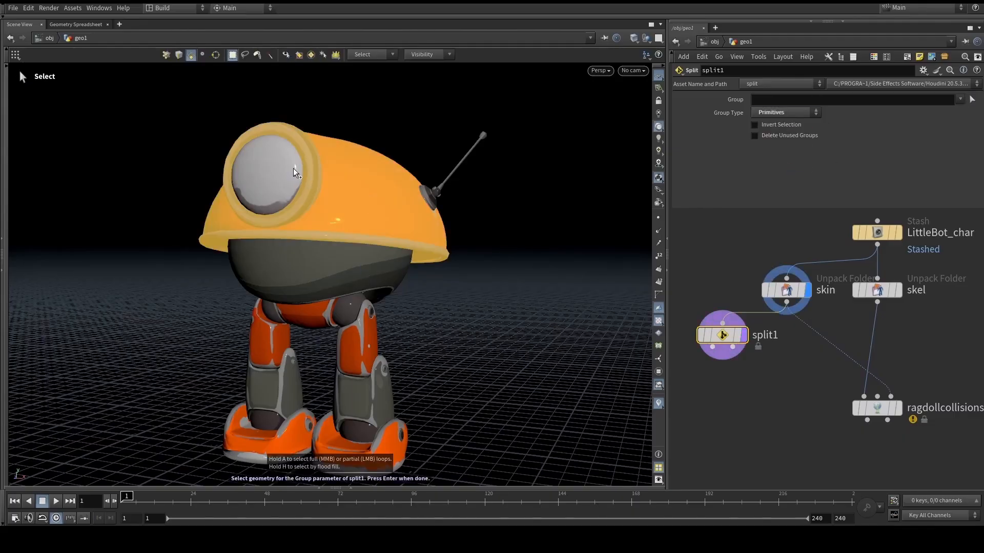
key("Escape")
left_click_drag(341, 185, 364, 203)
key("Return")
key("Return")
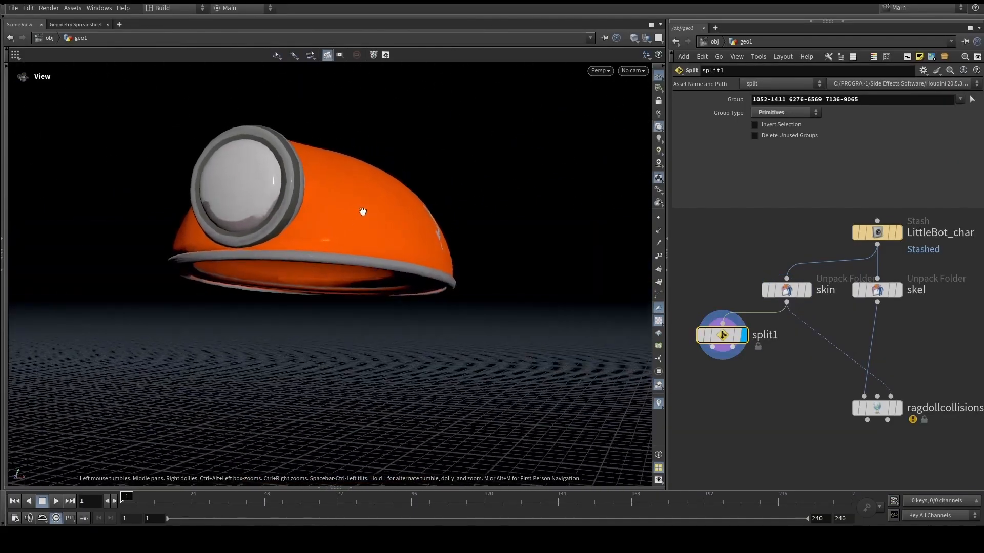
- Add a Convex Decomposition node below split1, wire the split's first output into it, and display it
middle_click_drag(778, 394, 744, 338)
left_click_drag(842, 355, 844, 436)
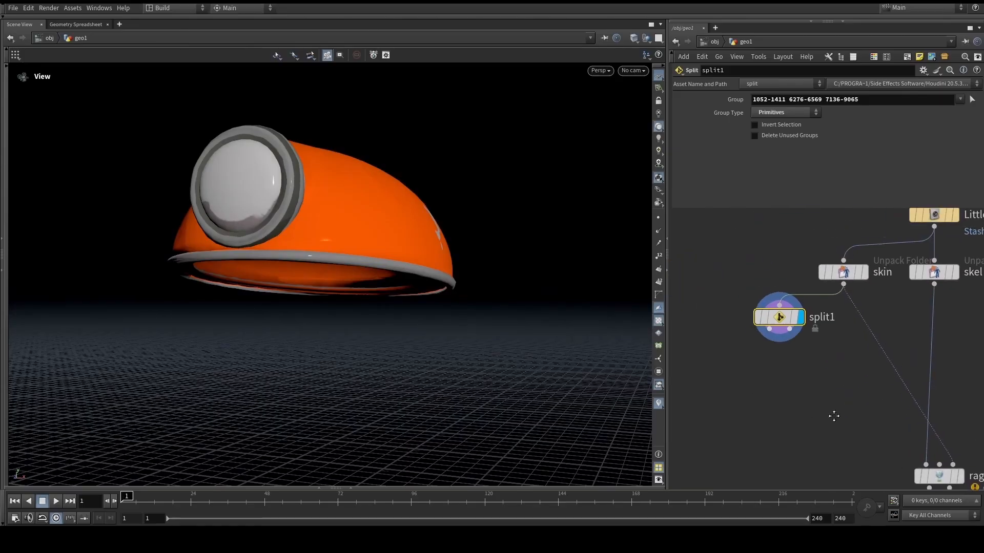
left_click_drag(333, 221, 326, 215)
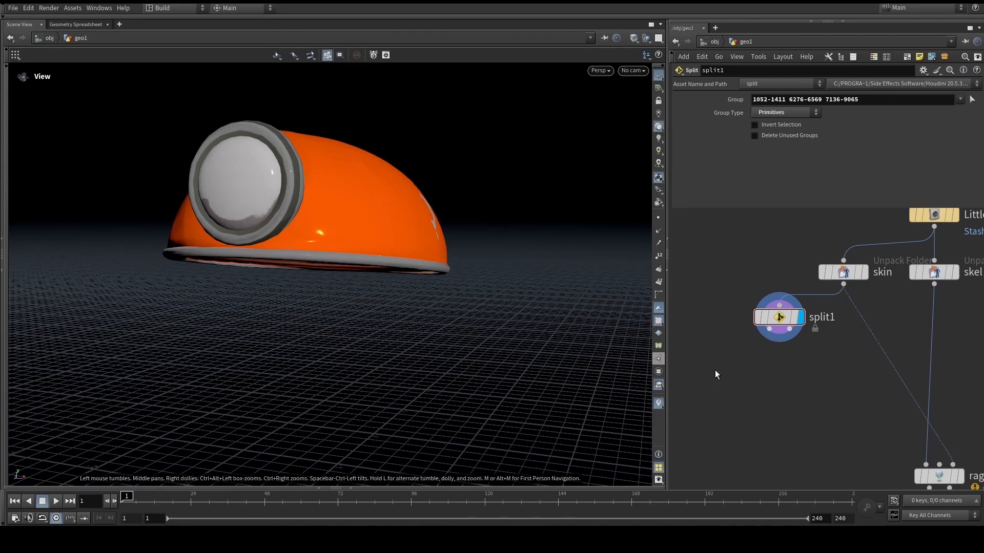
key("Tab")
type("convex deco")
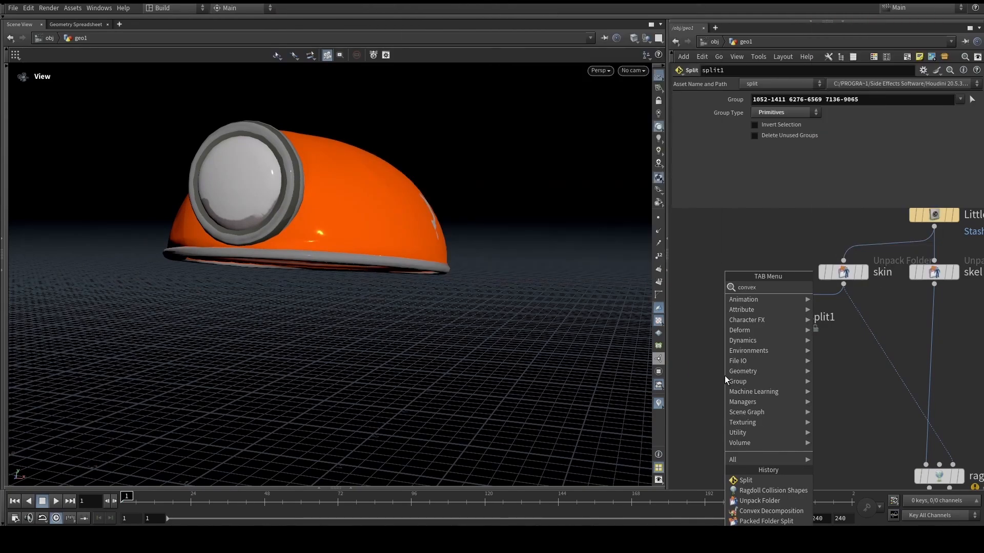
key("Return")
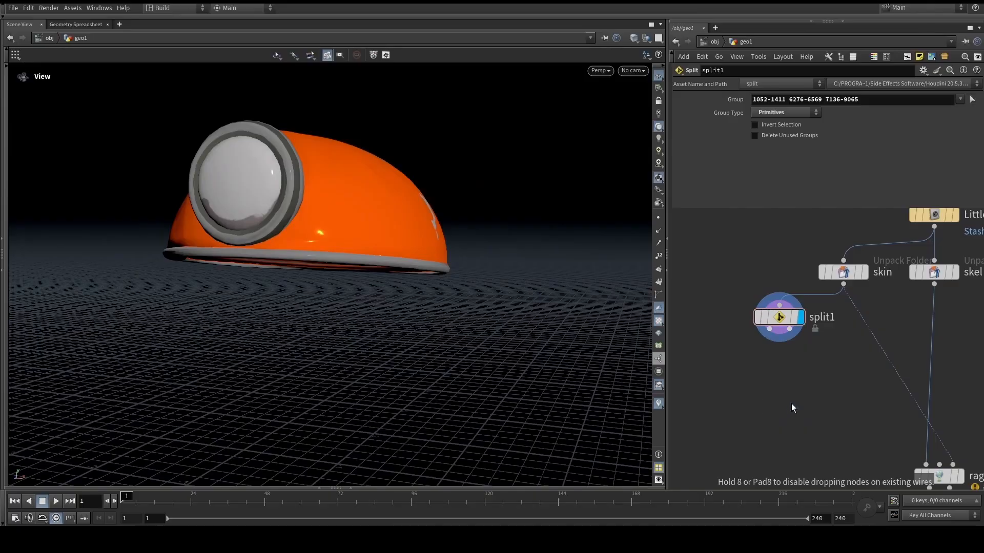
left_click(788, 406)
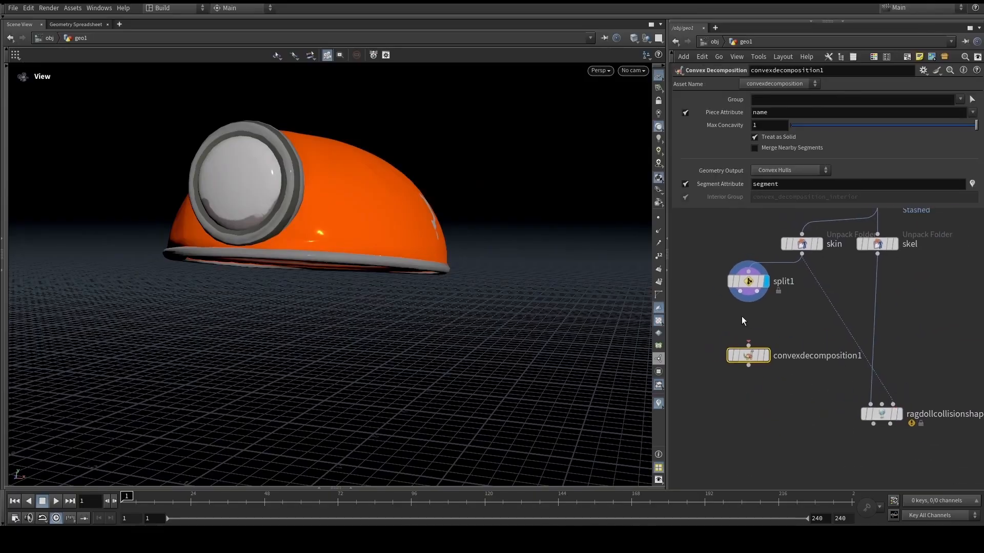
left_click_drag(740, 287, 763, 352)
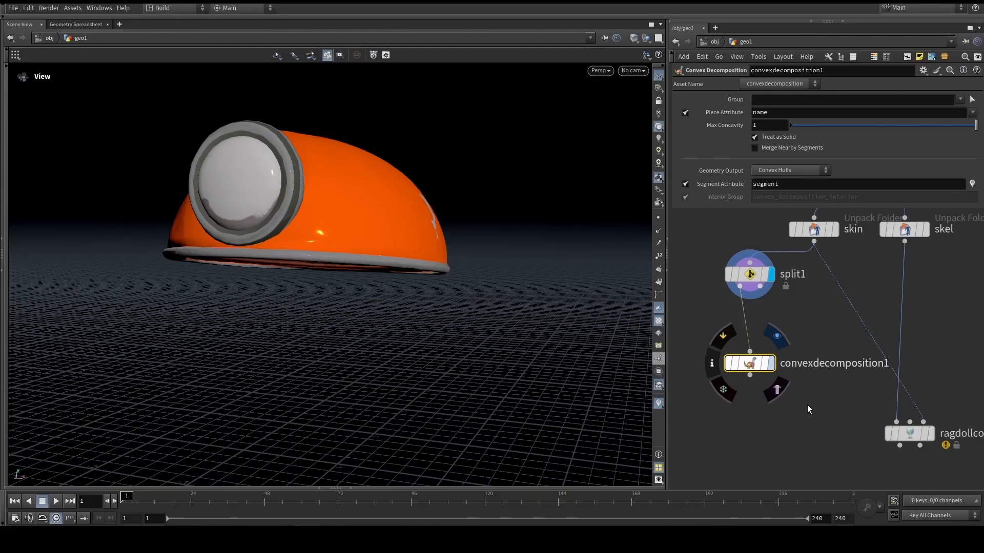
left_click(771, 363)
- Inspect the decomposed helmet from below and set the Convex Decomposition's Max Concavity to 0.2
mouse_move(344, 229)
left_mouse_down()
mouse_move(369, 248)
mouse_move(359, 241)
left_mouse_up()
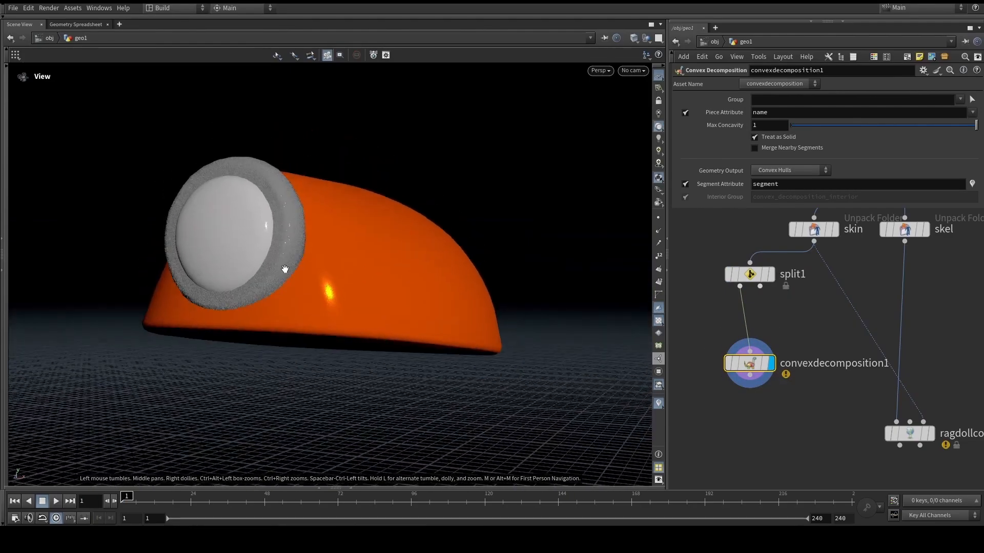
scroll(329, 213, "up", 6)
left_click_drag(340, 233, 368, 256)
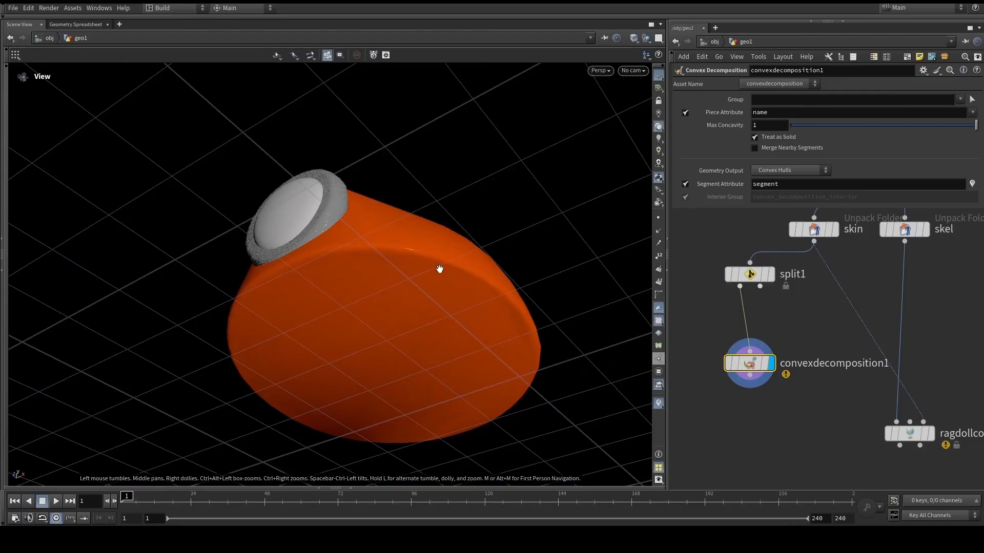
left_click_drag(439, 268, 434, 291)
left_click(780, 125)
type("0.2")
key("Return")
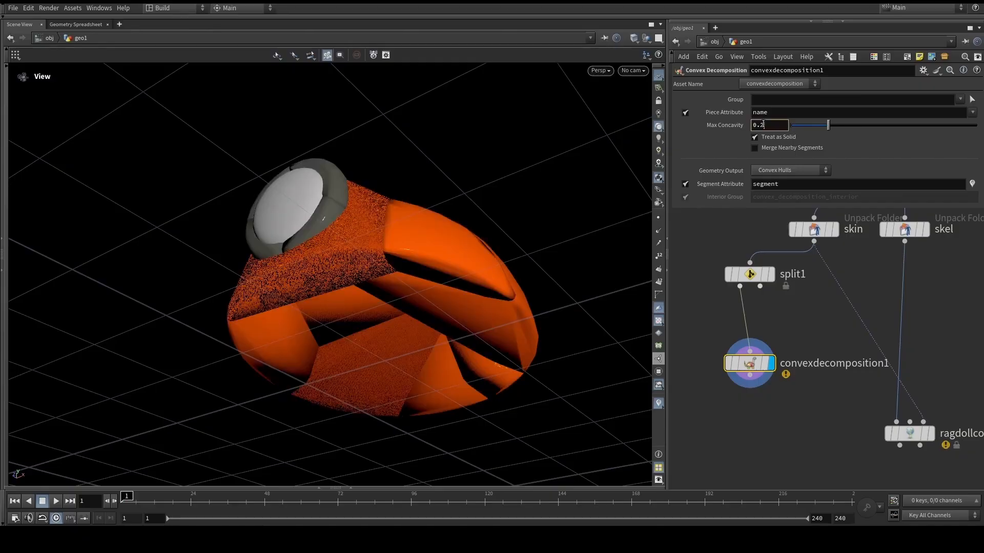
- Turn off material display in the viewport and set the Convex Decomposition's Max Concavity to 0.01
left_click_drag(437, 281, 589, 195)
left_click(659, 179)
left_click_drag(390, 266, 319, 293)
left_click(777, 127)
key("BackSpace")
type("01")
key("Return")
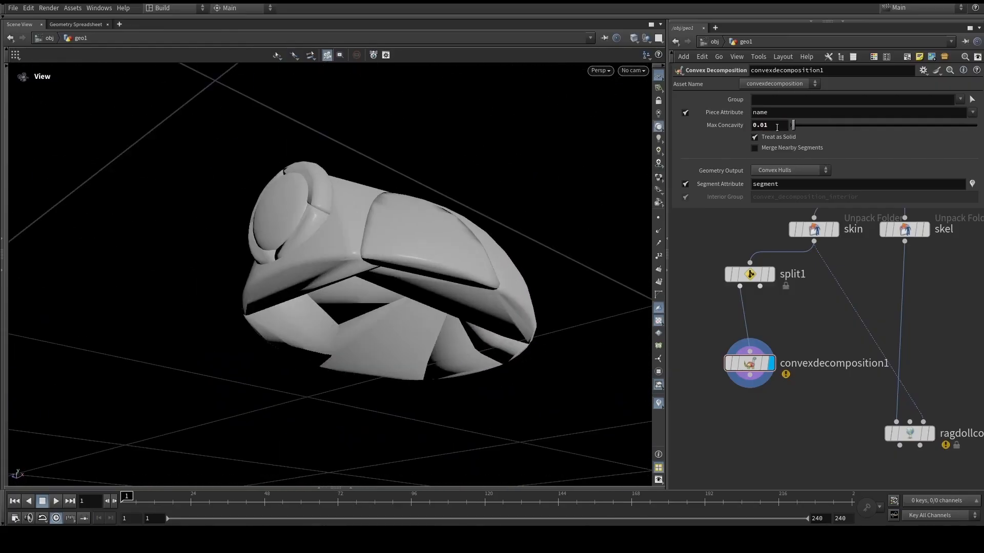
- Examine the decomposed helmet's convex pieces from the side, front and underneath, and check the convexdecomposition1 node's geometry info
left_click_drag(452, 200, 478, 250)
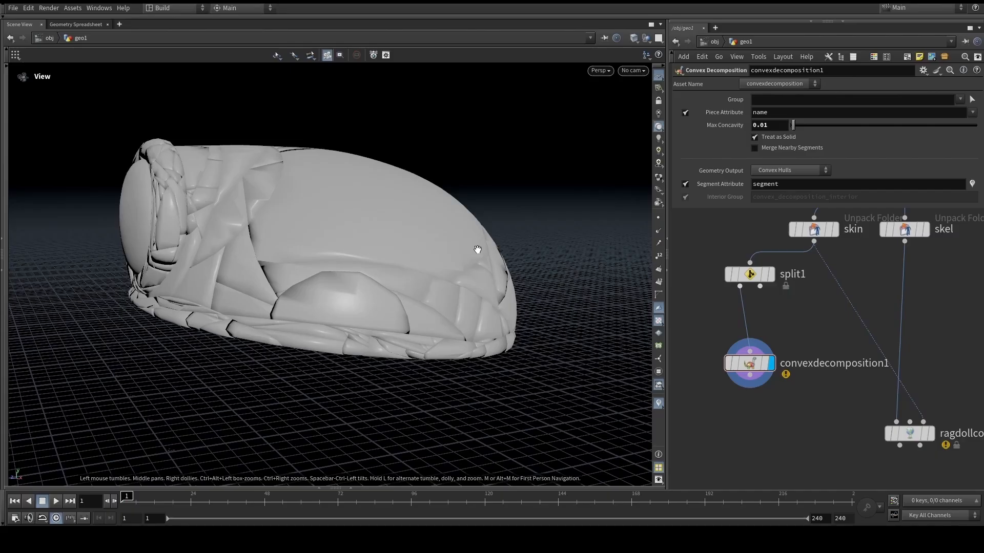
mouse_move(477, 249)
left_mouse_down()
mouse_move(325, 256)
mouse_move(342, 252)
left_mouse_up()
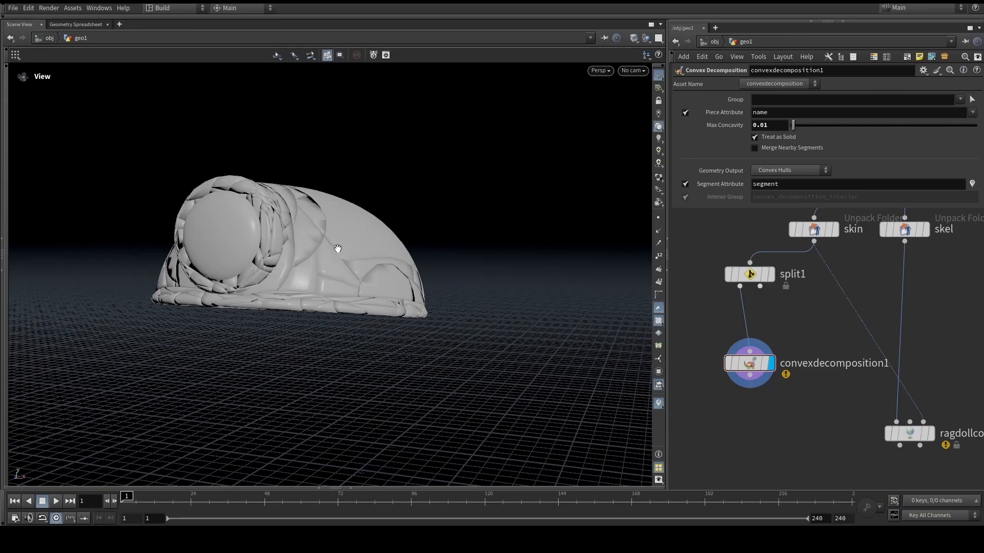
right_click_drag(304, 256, 335, 264)
left_click_drag(334, 265, 340, 244)
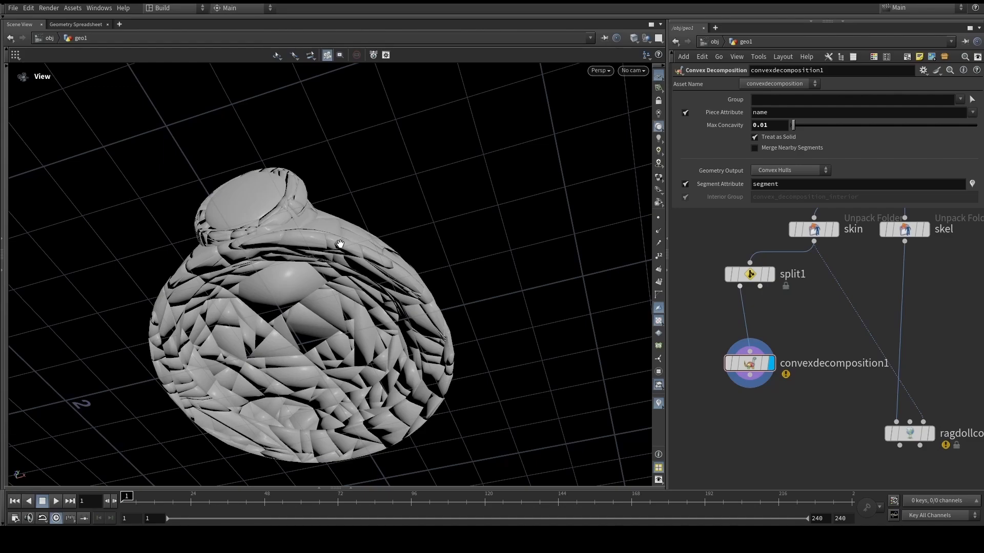
left_click_drag(340, 244, 327, 283)
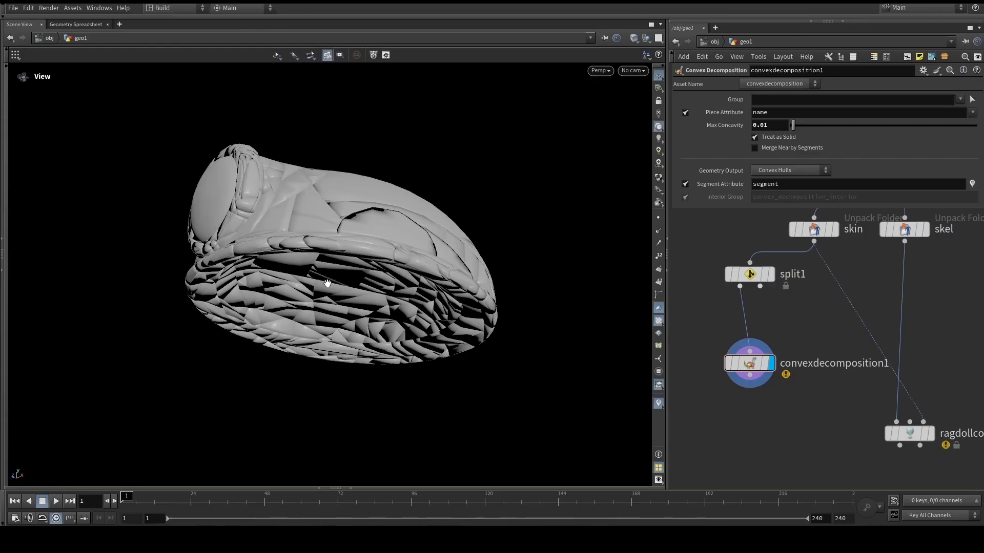
left_click_drag(311, 249, 343, 281)
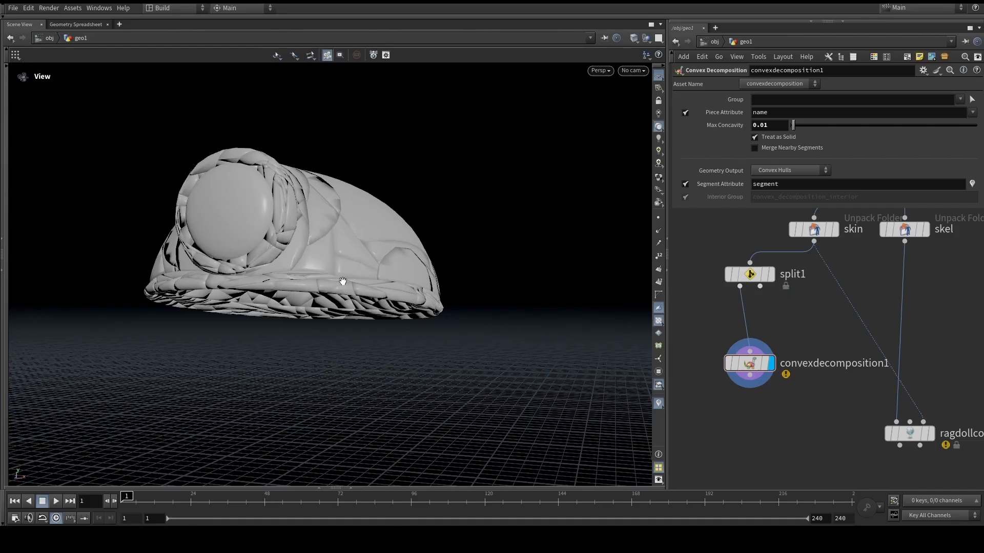
mouse_move(343, 281)
left_mouse_down()
mouse_move(337, 268)
mouse_move(379, 289)
mouse_move(346, 288)
left_mouse_up()
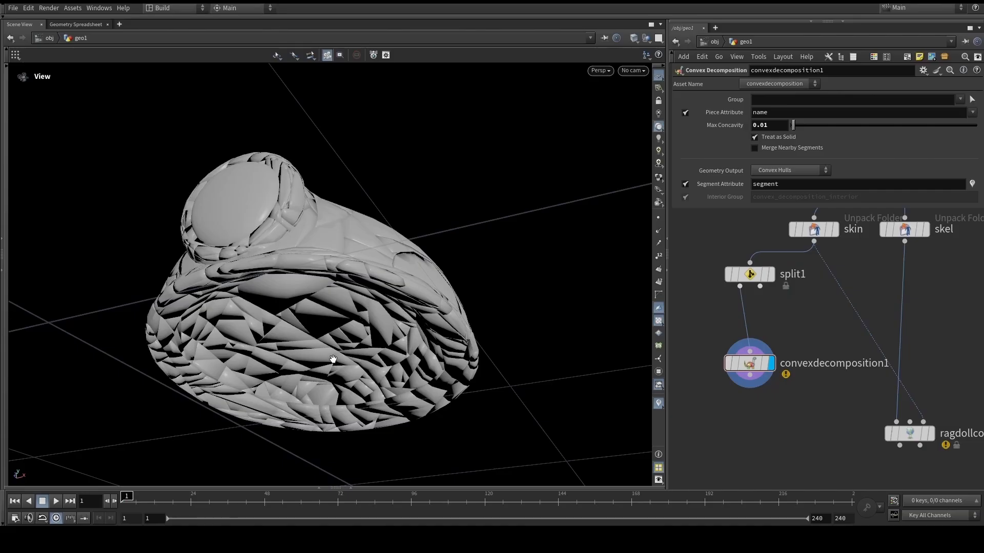
middle_click(748, 364)
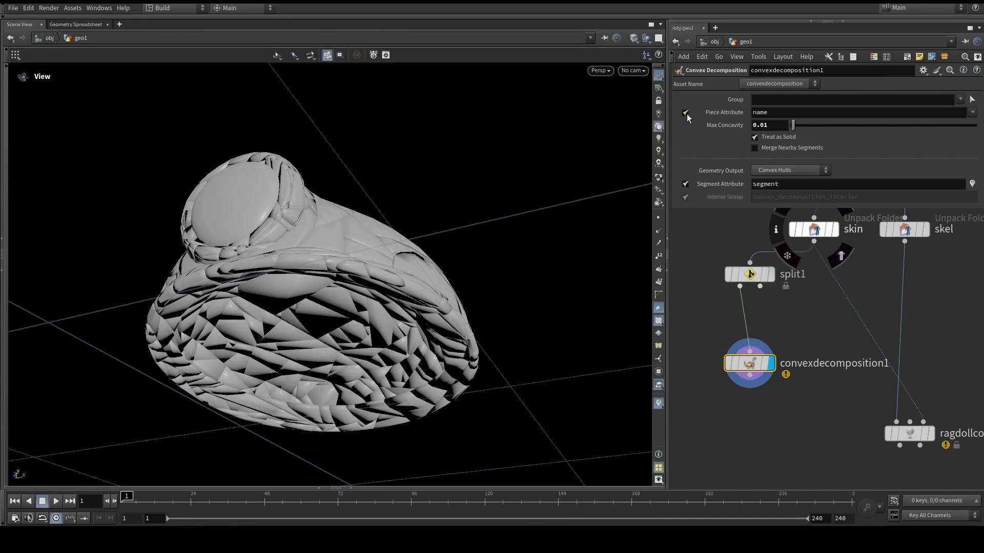
- Disable the Convex Decomposition's Piece Attribute and Segment Attribute, and check the node's geometry info
left_click(685, 184)
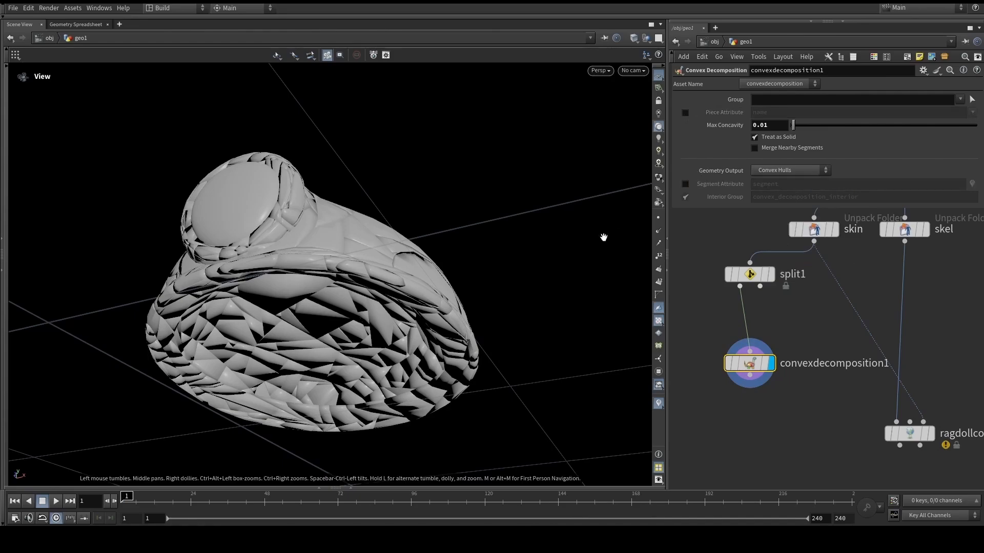
left_click_drag(346, 250, 461, 309)
middle_click(753, 364)
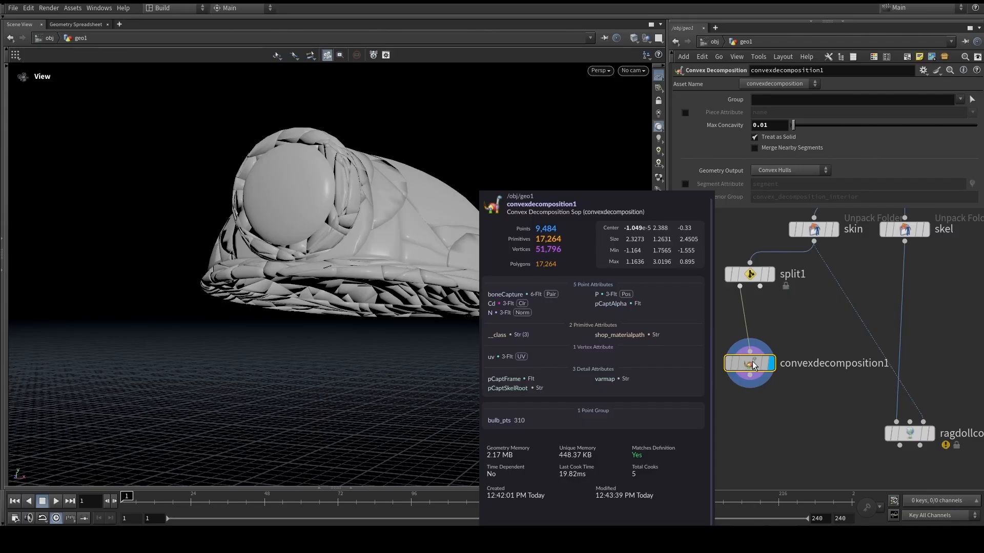
- Move convexdecomposition1 lower and insert a PolyReduce node on the wire between split1 and it
left_click_drag(749, 376, 749, 418)
key("Tab")
type("poly")
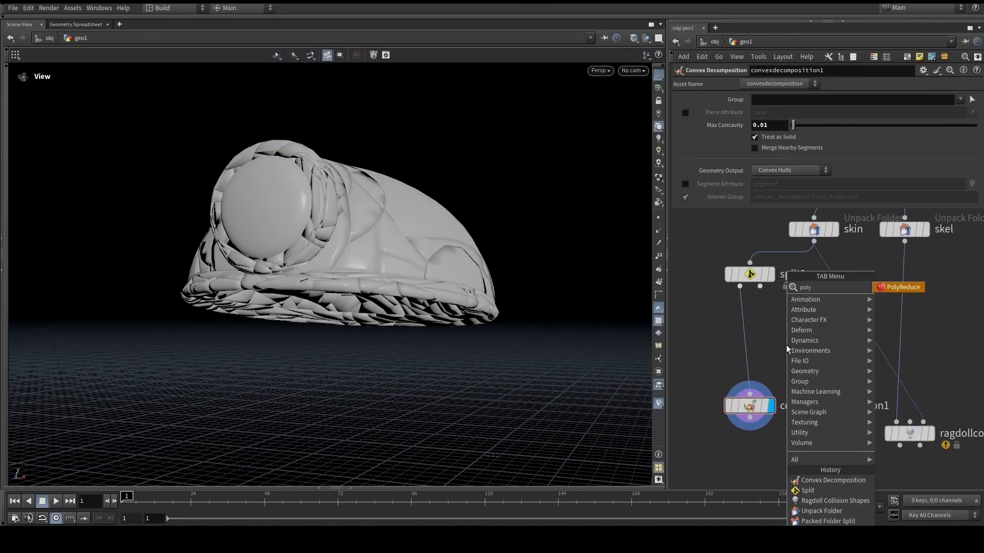
key("Return")
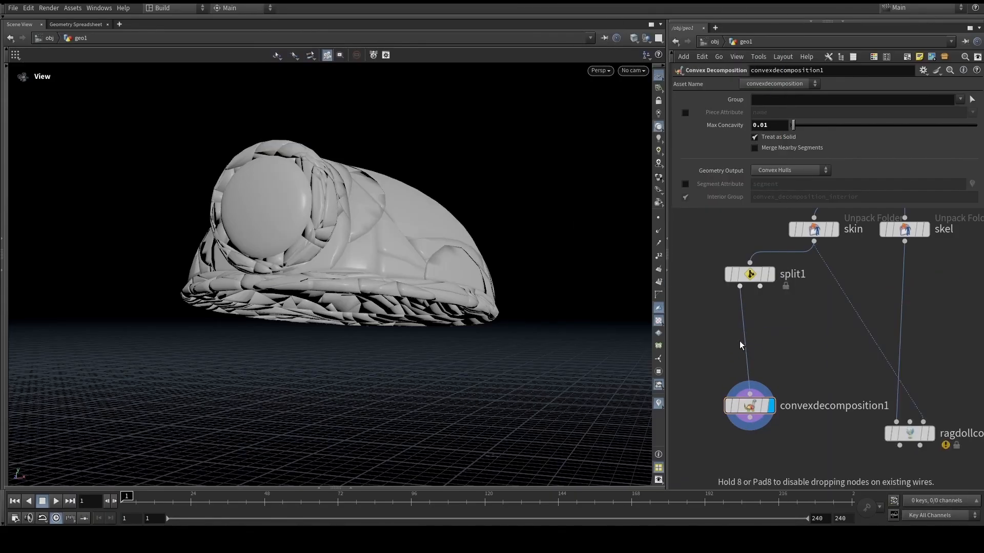
left_click(740, 336)
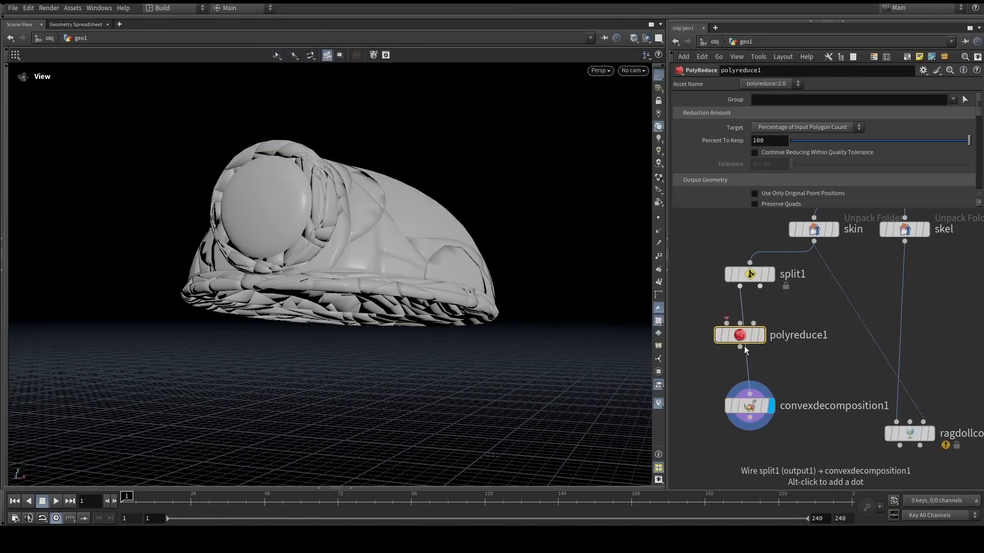
- Display polyreduce1, set its Percent To Keep to 25, and view the reduced helmet from below
left_click(771, 335)
double_click(776, 145)
type("25")
key("Return")
left_click_drag(371, 254, 348, 234)
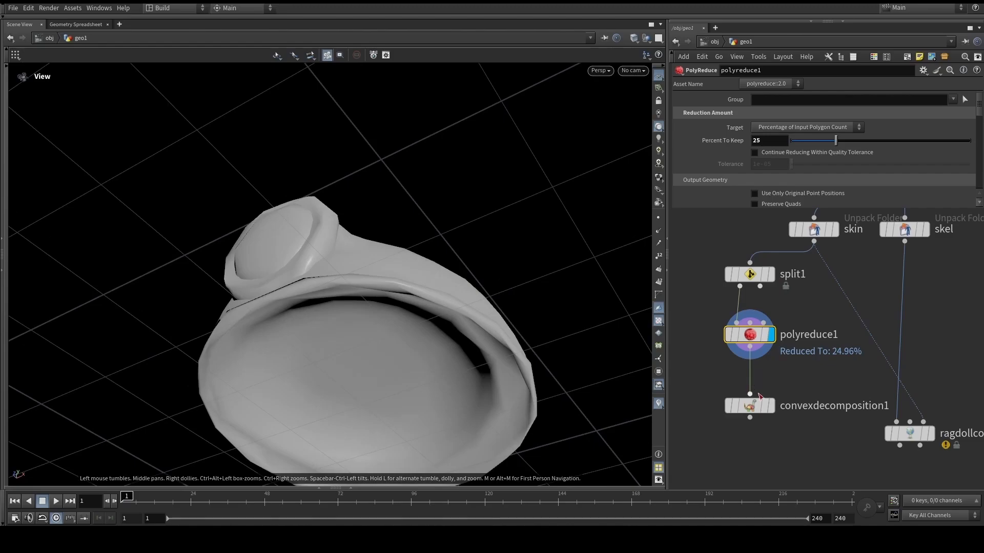
- Display convexdecomposition1 and examine the decomposition of the reduced helmet together with its geometry info
left_click(771, 405)
left_click_drag(436, 334, 433, 407)
middle_click(742, 408)
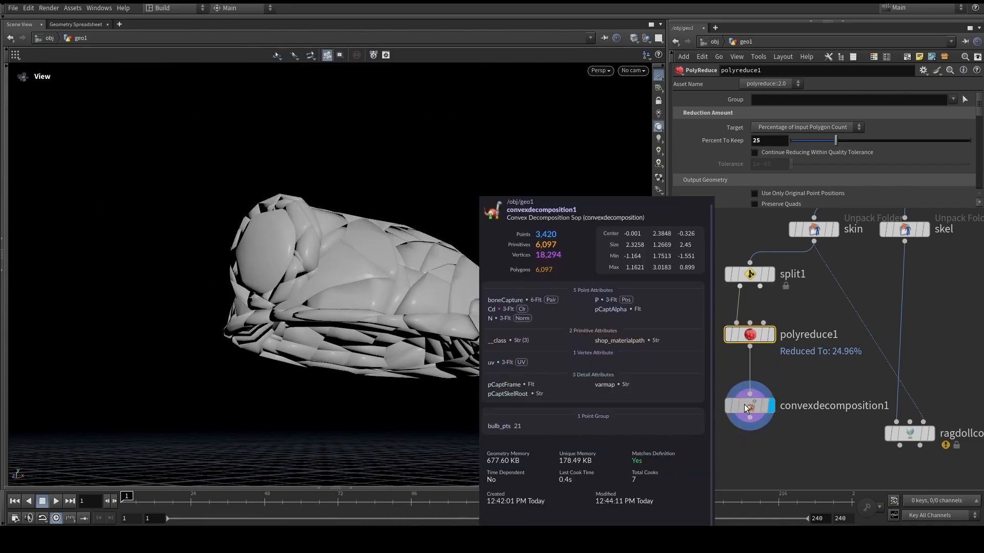
scroll(386, 287, "up", 5)
left_click_drag(386, 288, 421, 370)
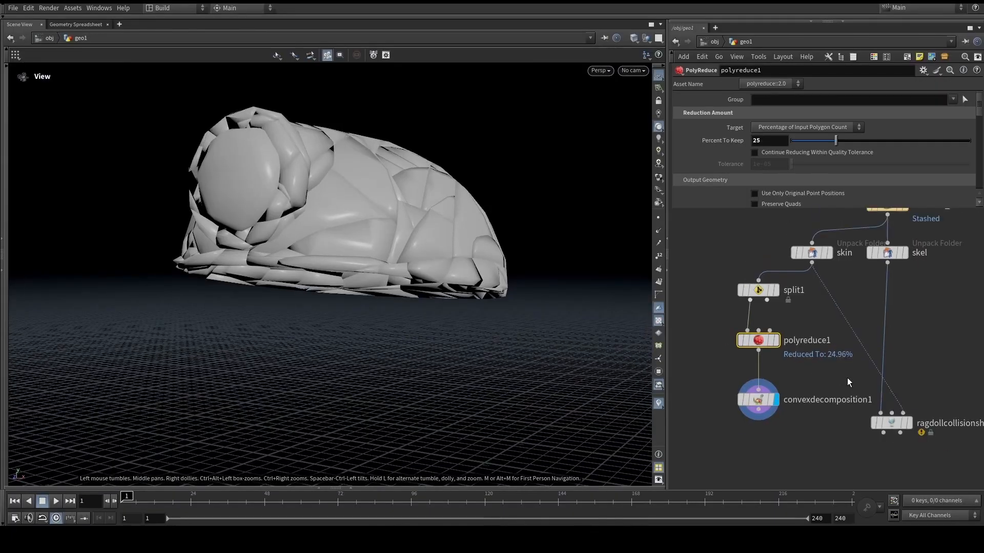
- Add a Normal node below convexdecomposition1 and wire the decomposition's output into it
key("Tab")
type("no")
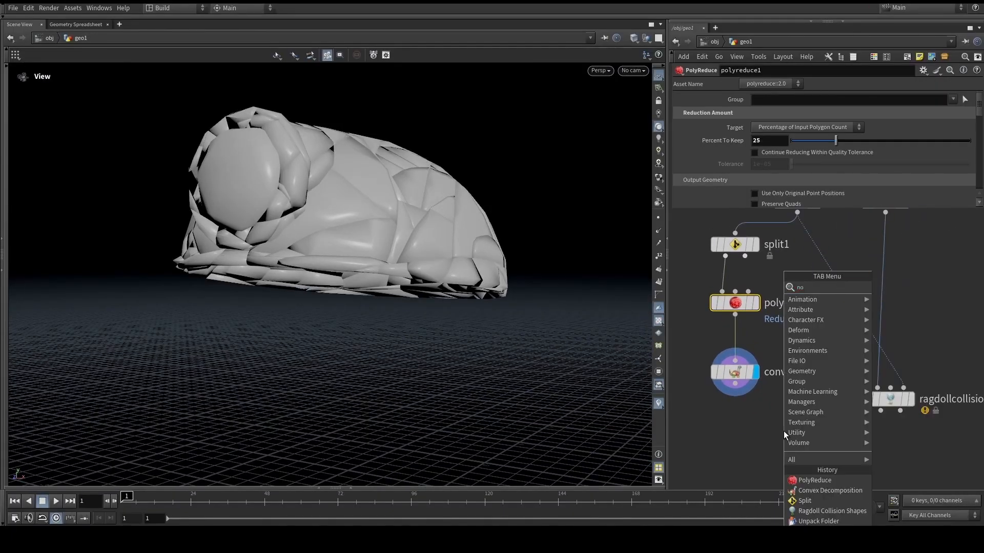
key("Return")
left_click(746, 428)
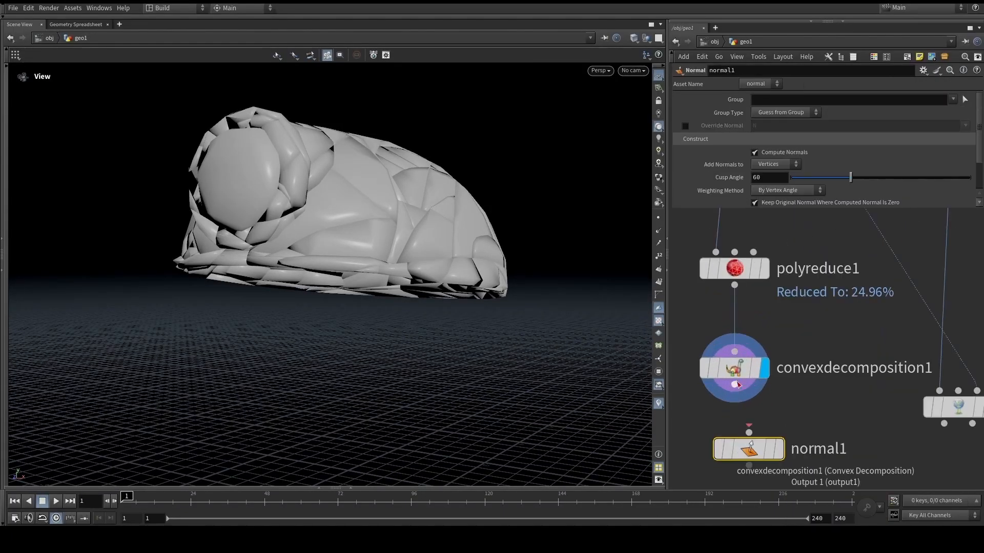
left_click_drag(375, 250, 355, 259)
- Align the helmet branch's nodes in a vertical column and display normal1
scroll(678, 392, "down", 5)
left_click_drag(730, 462, 683, 318)
key("a")
mouse_move(695, 335)
left_mouse_down()
mouse_move(700, 349)
mouse_move(699, 331)
left_mouse_up()
scroll(702, 340, "up", 2)
left_click(751, 343)
left_click_drag(550, 300, 413, 336)
middle_click_drag(739, 358, 751, 313)
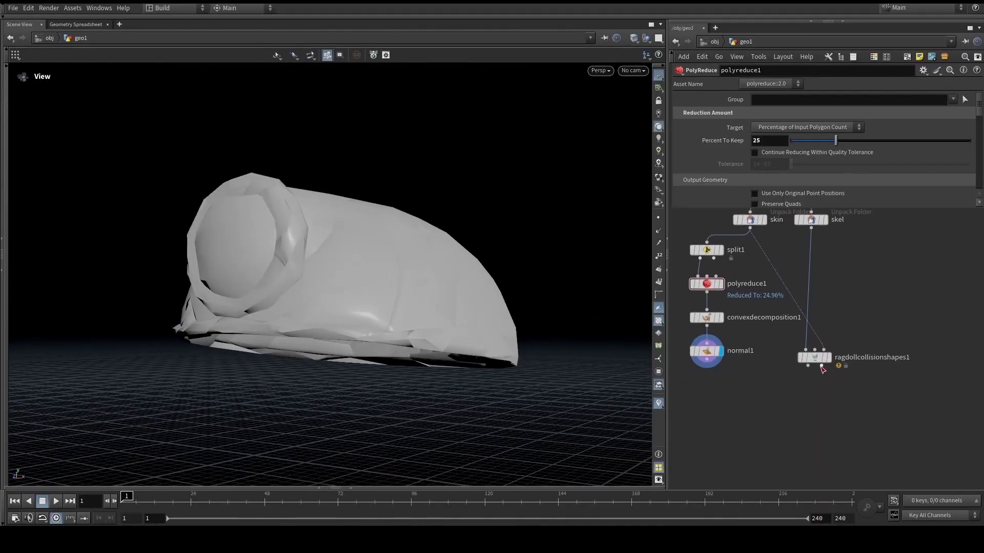
- Move ragdollcollisionshapes1 further down, select normal1, and inspect its geometry info and the helmet
mouse_move(814, 358)
left_click_drag(814, 359, 817, 417)
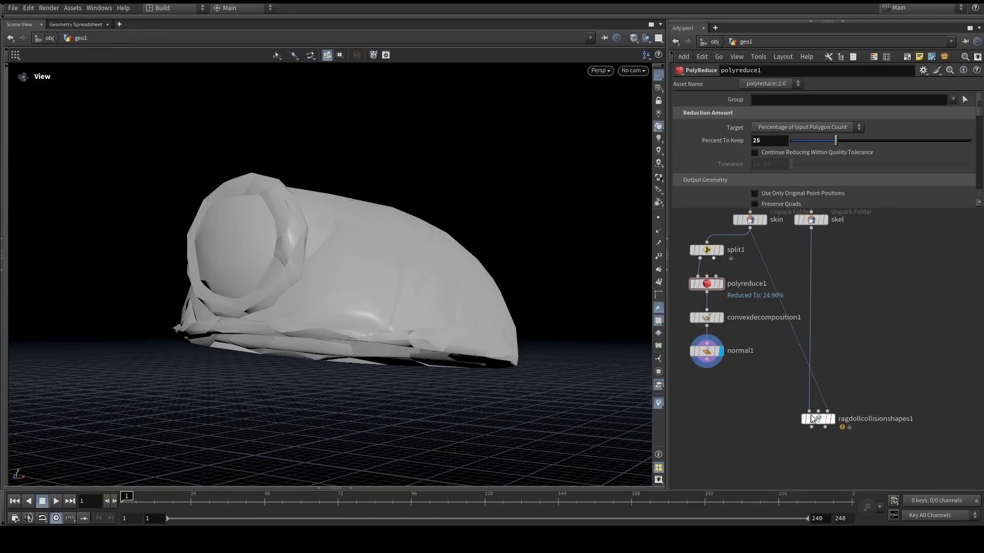
scroll(764, 389, "up", 3)
left_click(731, 362)
middle_click(730, 363)
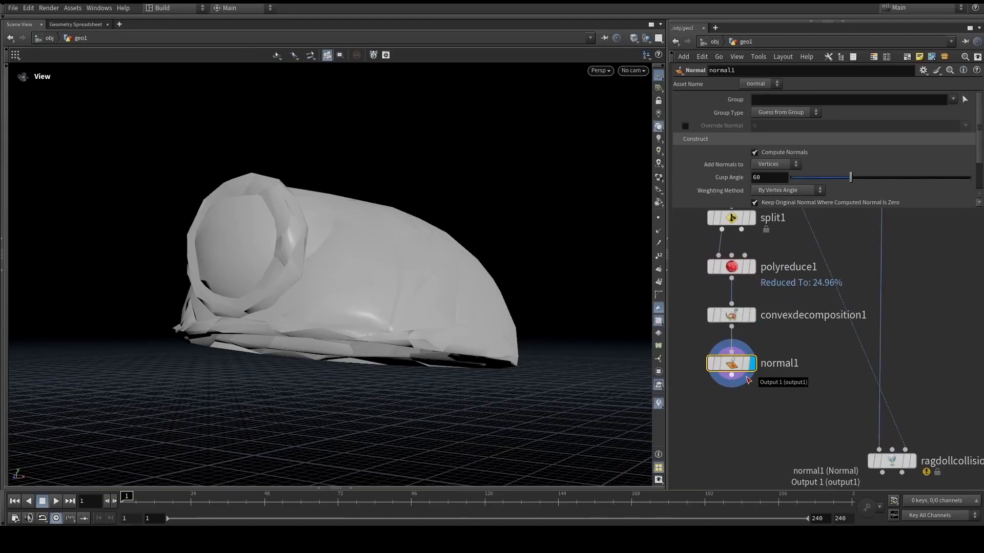
left_click_drag(340, 268, 353, 294)
scroll(867, 390, "up", 1)
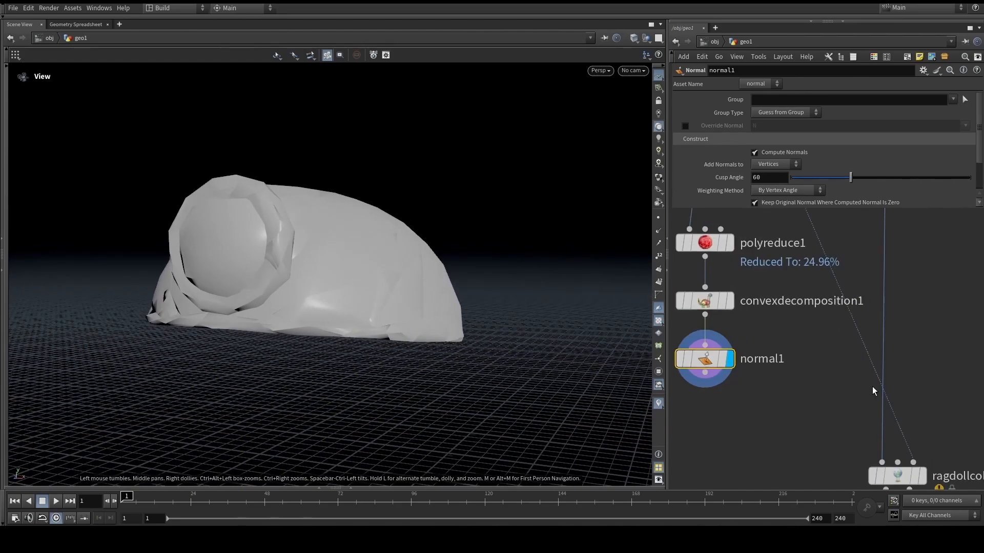
- Add a Null below ragdollcollisionshapes1, wire the second output into it, display it, and check its packed geometry info
middle_click_drag(775, 424, 713, 354)
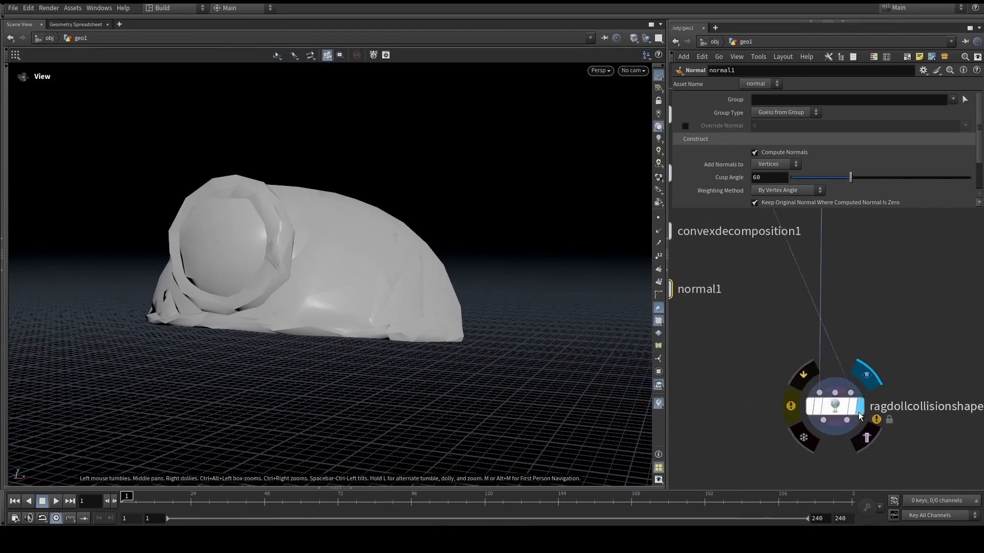
left_click(838, 409)
key("Tab")
type("null")
key("Return")
left_click(814, 436)
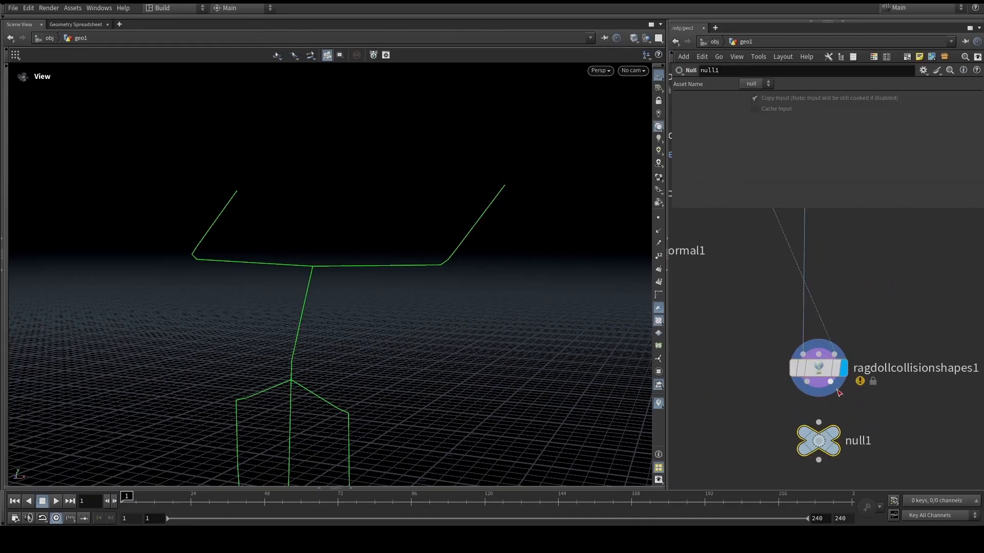
left_click(836, 439)
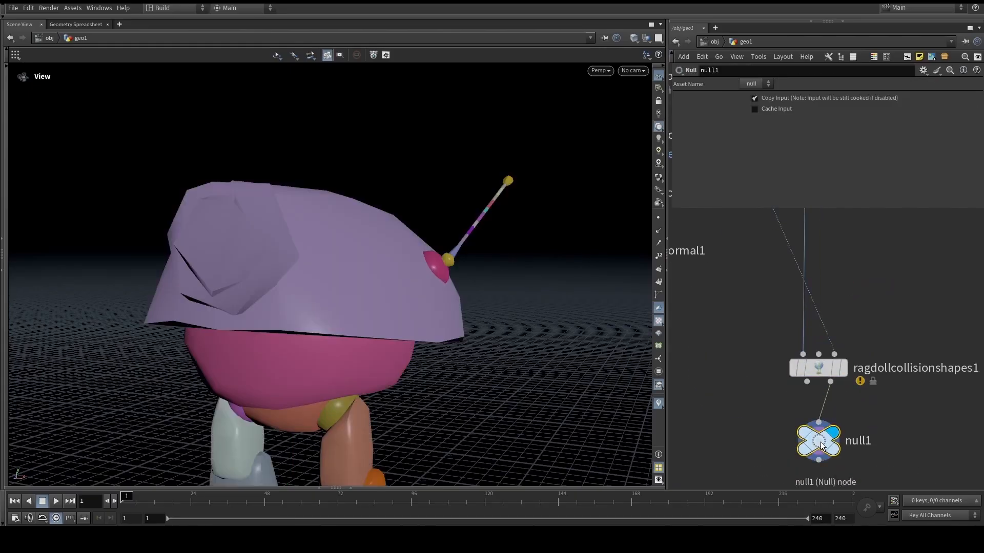
mouse_move(820, 445)
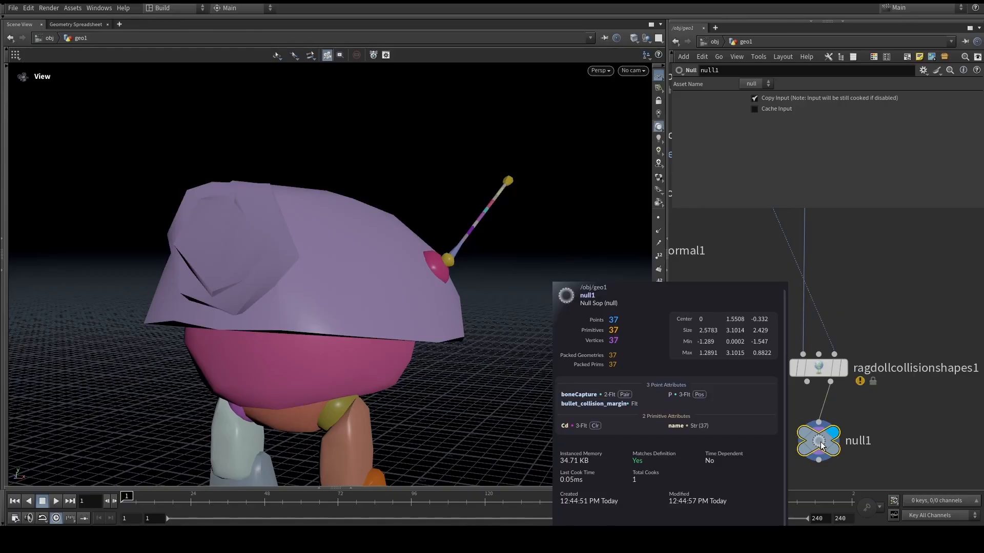
- Return to the helmet branch, display normal1 again, and select it
scroll(716, 279, "down", 4)
middle_click_drag(716, 279, 785, 383)
scroll(763, 374, "up", 1)
left_click(753, 369)
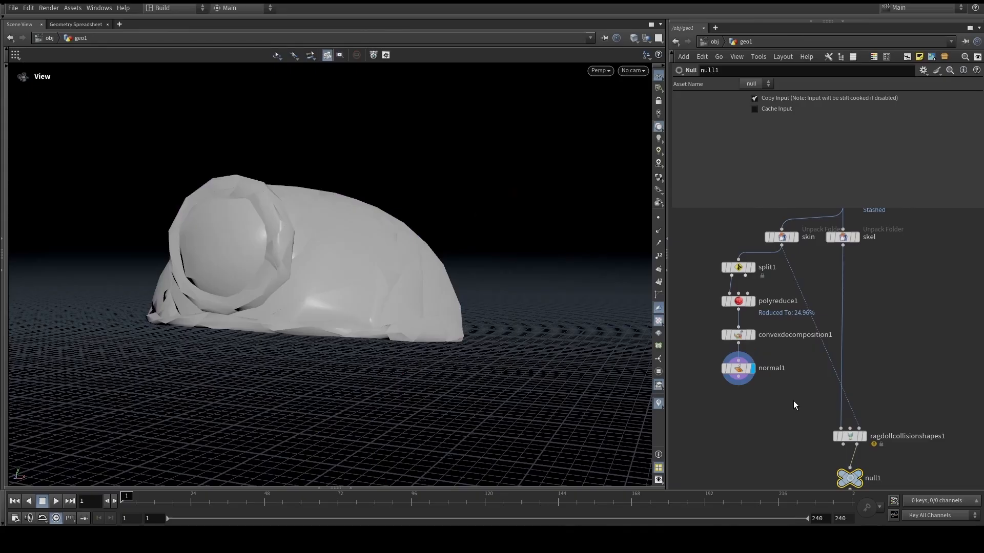
left_click(742, 370)
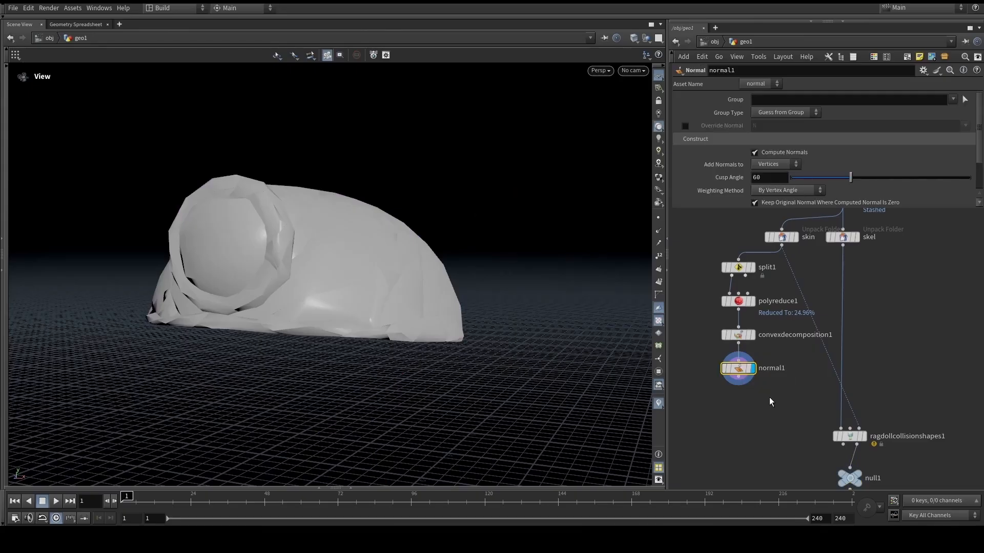
key("Tab")
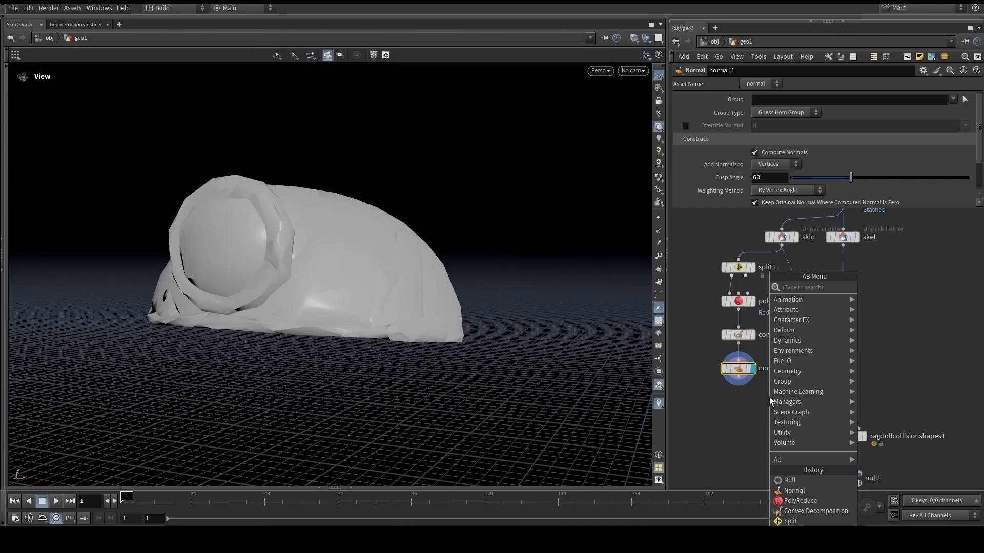
type("mregepac")
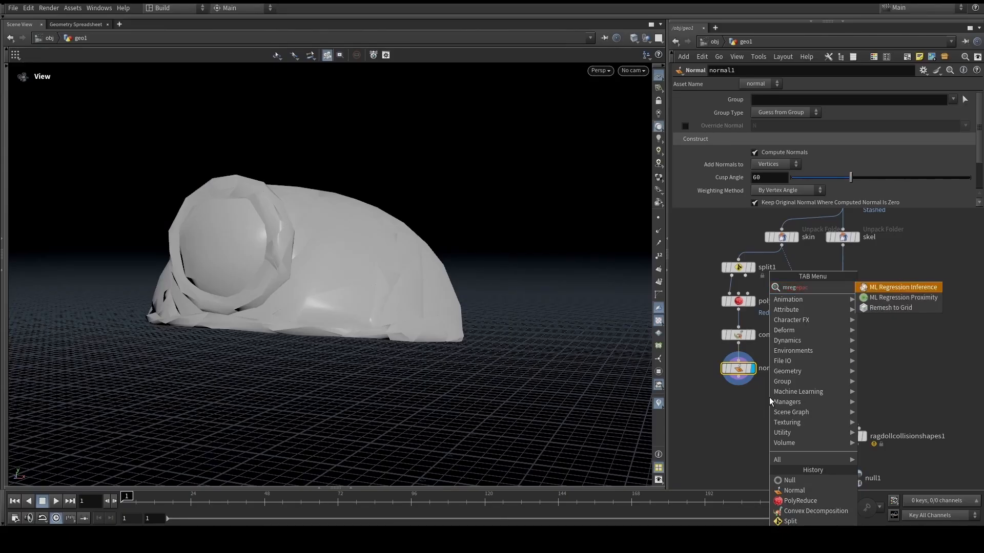
key("Escape")
- Add a Merge Packed node below normal1, wire normal1 into it, and display it
key("Tab")
type("merge")
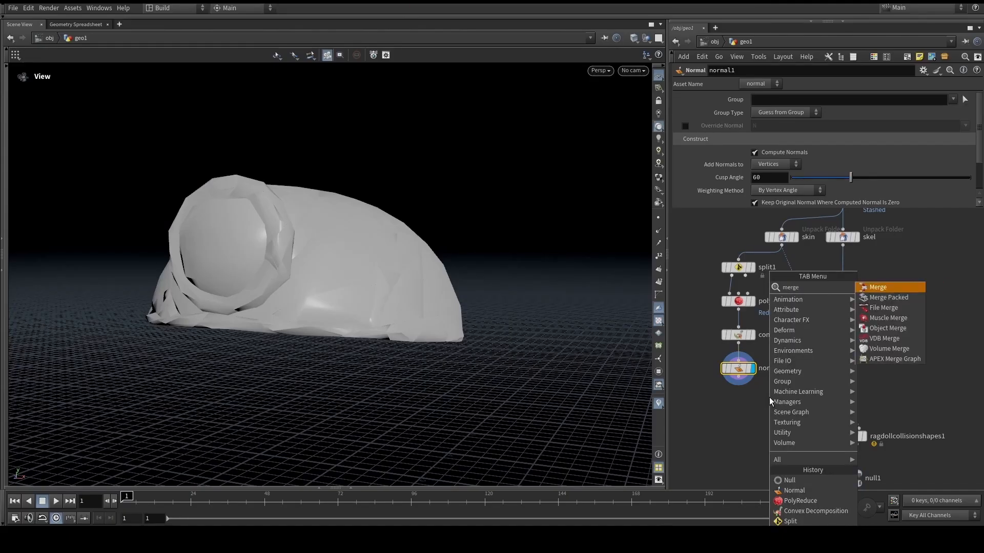
key("Down")
key("Return")
left_click(728, 416)
scroll(726, 368, "up", 3)
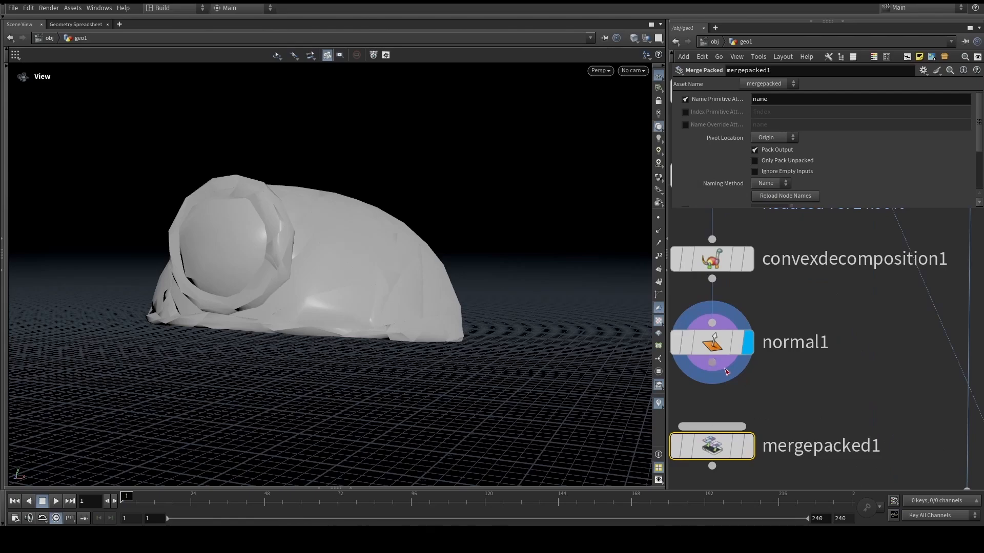
scroll(727, 372, "down", 2)
left_click(747, 435)
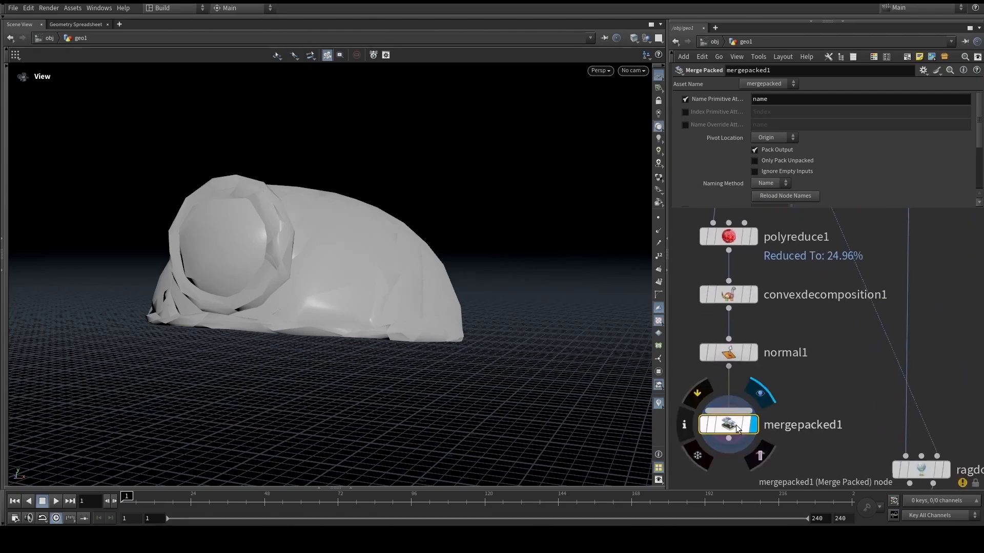
- Set the Merge Packed's Name 1 to helmet and check the node's packed geometry info
left_click_drag(689, 209, 689, 231)
scroll(889, 168, "down", 3)
double_click(823, 166)
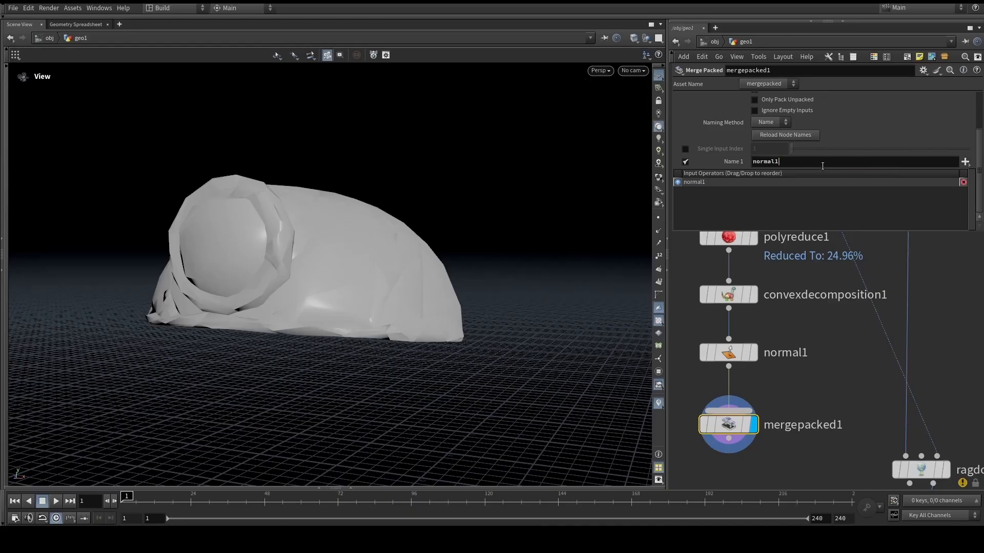
type("Hhelemt")
key("Return")
left_click(822, 166)
key("BackSpace")
key("BackSpace")
type("met")
key("Return")
middle_click(733, 423)
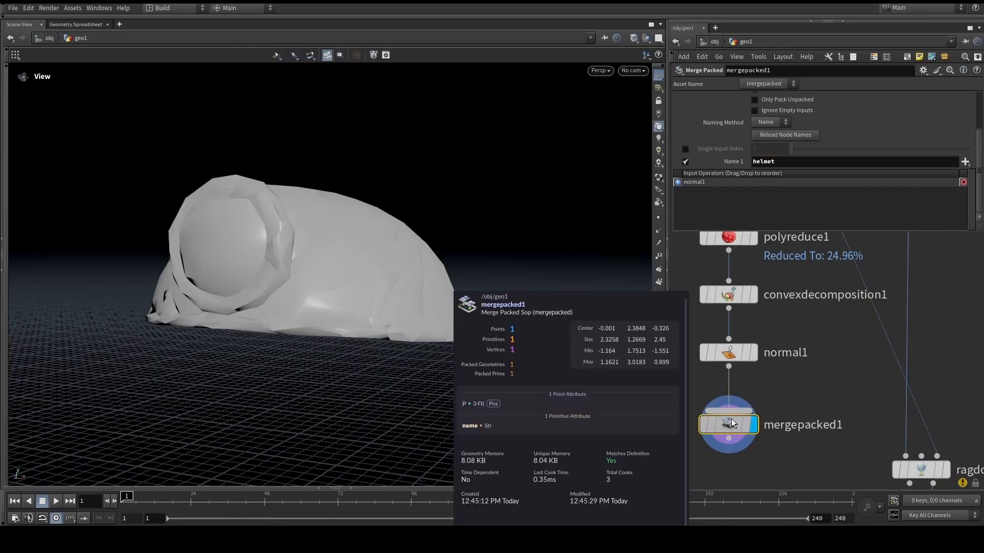
- Wire the mergepacked1 output into the second input of ragdollcollisionshapes1
middle_click_drag(803, 433, 725, 315)
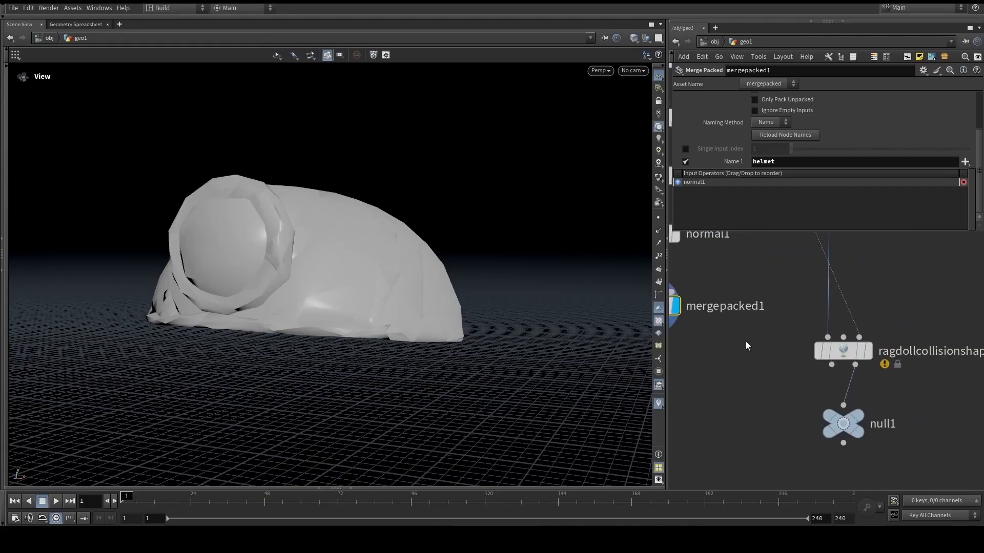
middle_click(842, 423)
scroll(727, 425, "down", 3)
left_click_drag(703, 347, 703, 342)
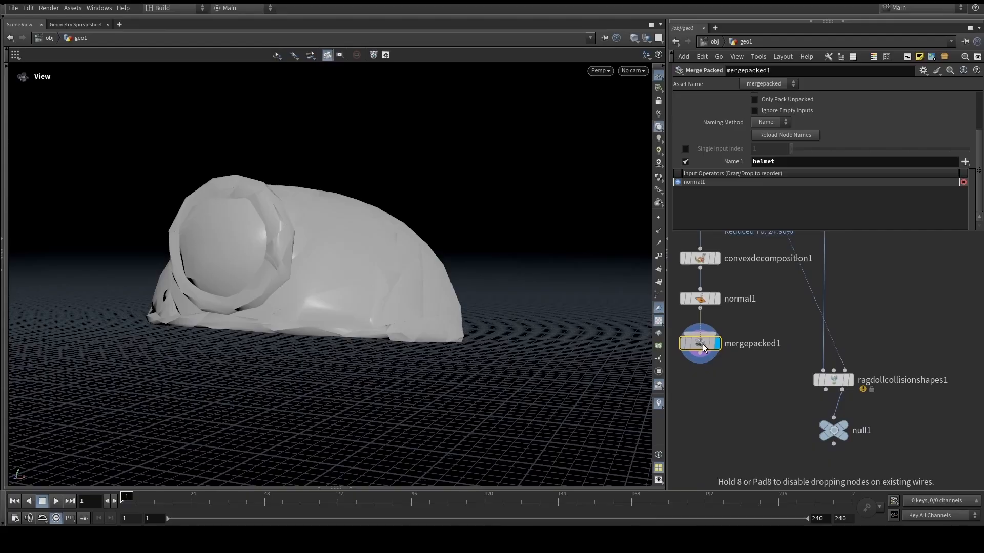
middle_click_drag(302, 273, 300, 271)
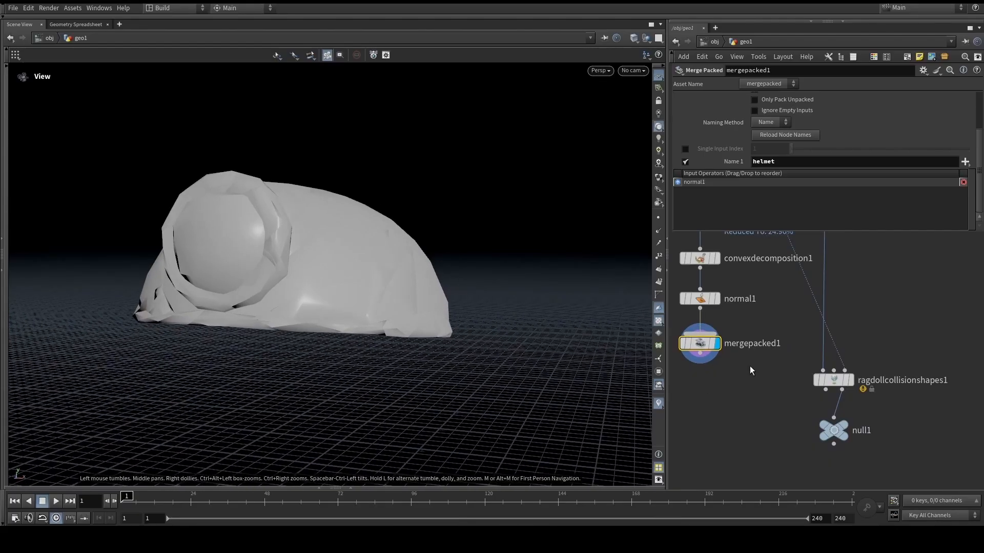
left_click(700, 354)
left_click(839, 368)
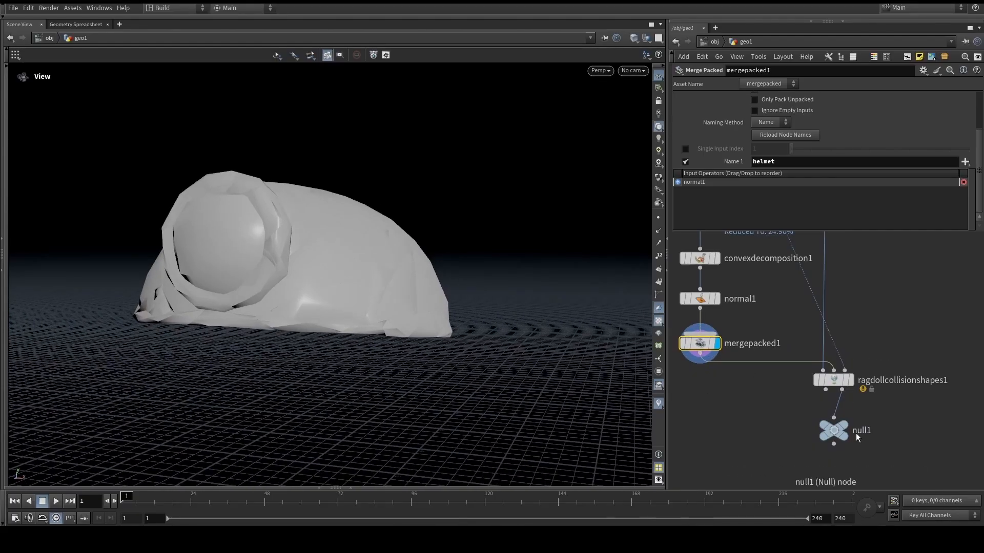
- Display and select ragdollcollisionshapes1, and activate its interactive viewport tool to view the helmet collision shape
left_click(851, 380)
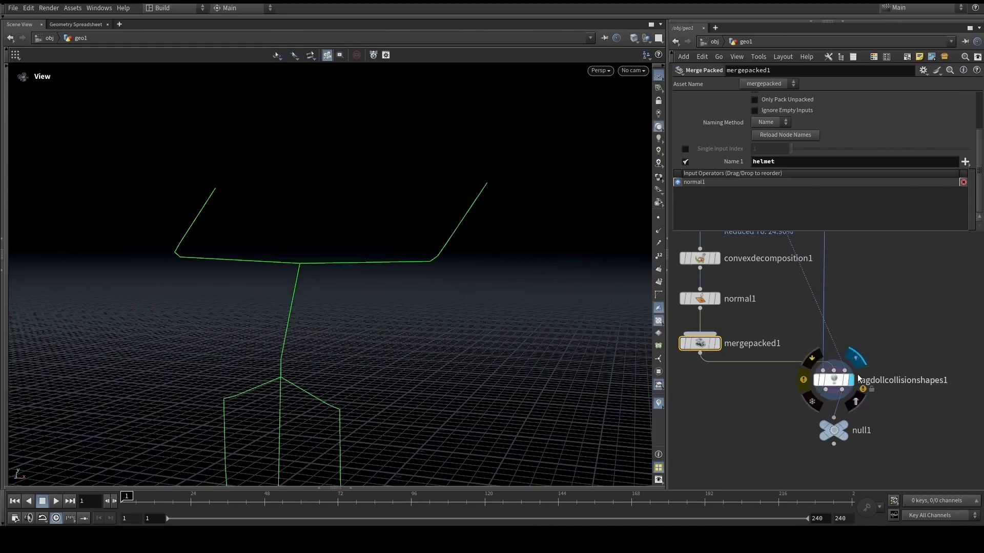
left_click(832, 380)
key("Return")
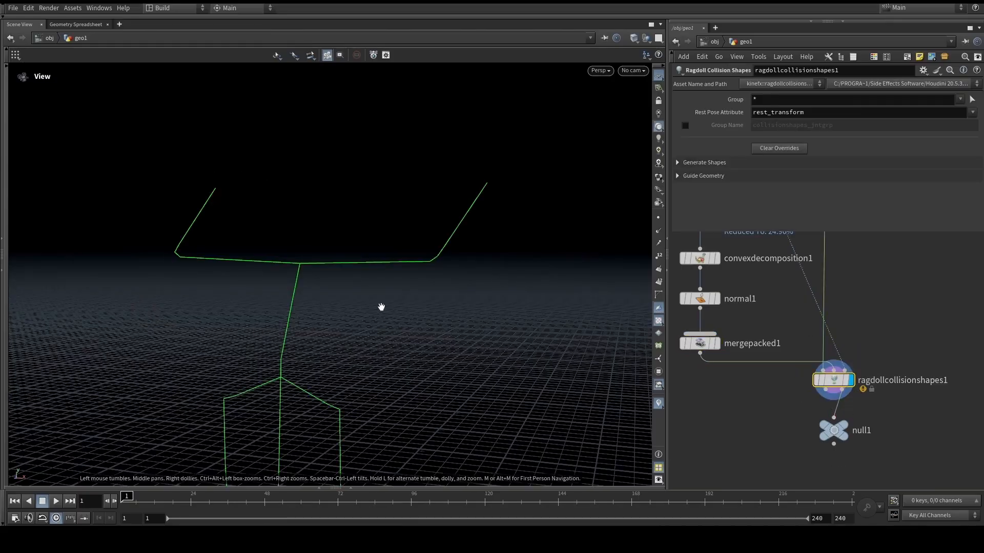
key("Escape")
left_click_drag(359, 261, 324, 254)
key("Return")
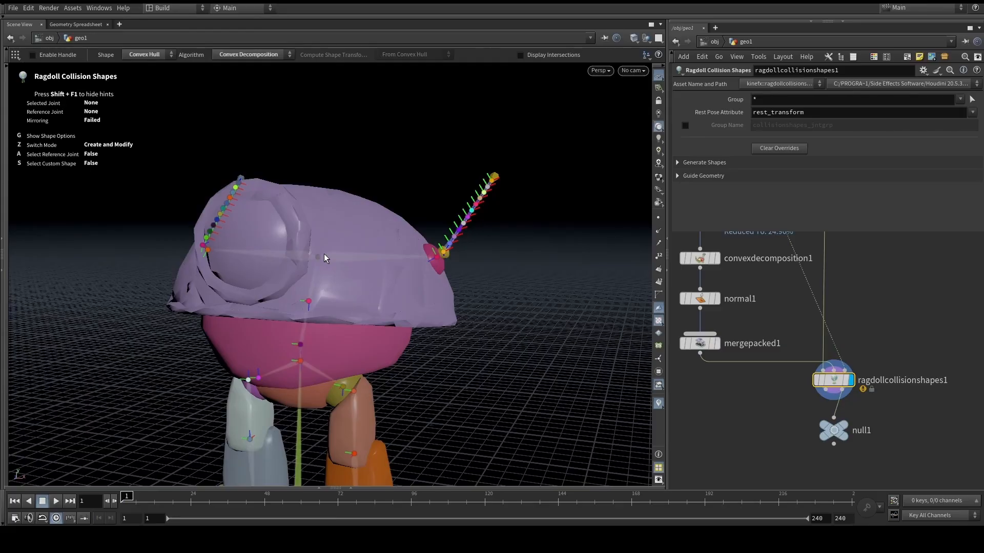
- Leave the viewport tool, display and select mergepacked1, and check its geometry info
key("Escape")
scroll(758, 308, "down", 3)
middle_click_drag(775, 241, 789, 297)
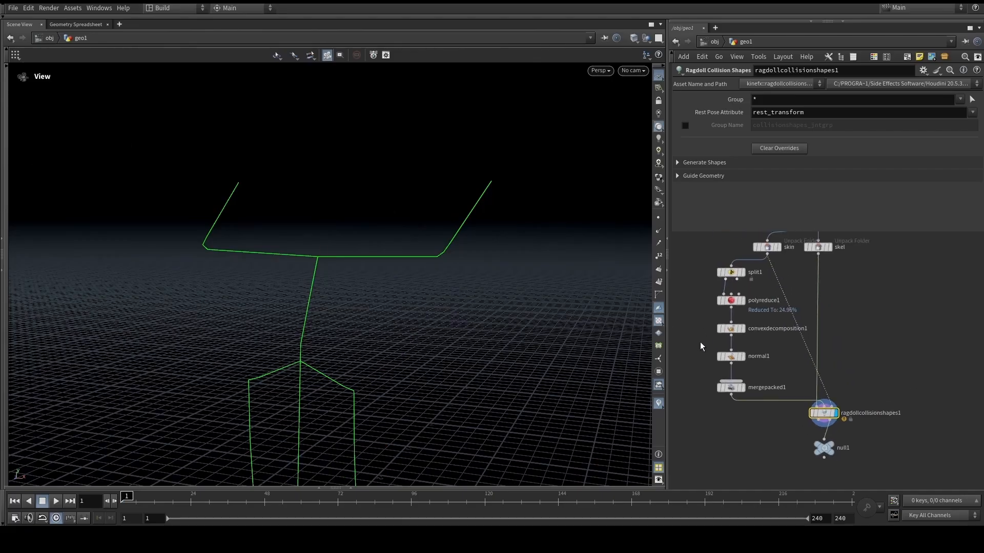
scroll(738, 387, "up", 3)
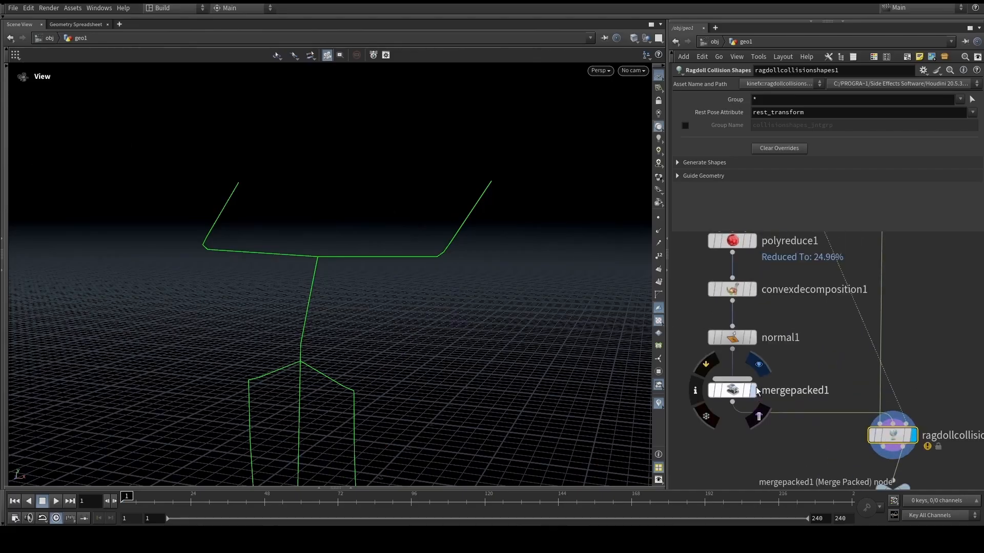
left_click(752, 390)
left_click(740, 391)
middle_click(740, 391)
- Display and select null1 and inspect the collision shapes output in the viewport
scroll(771, 385, "down", 3)
middle_click_drag(865, 424, 837, 368)
scroll(837, 368, "up", 4)
left_click(833, 430)
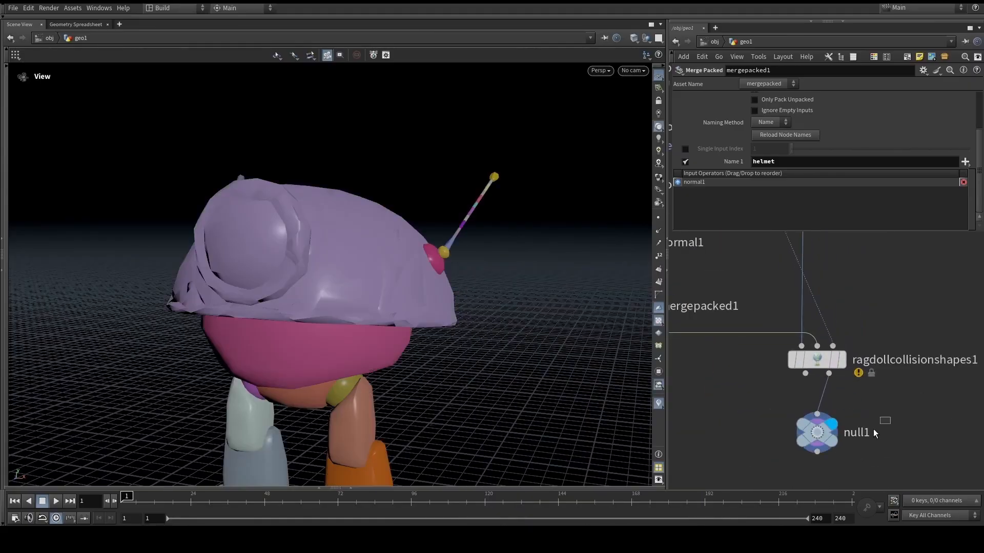
left_click(816, 432)
left_click_drag(418, 330, 388, 302)
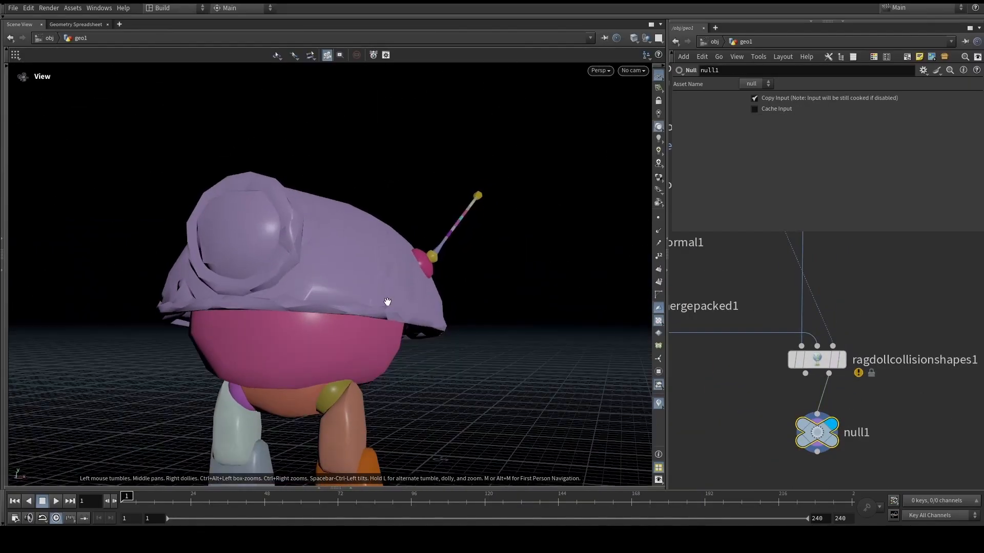
- Review mergepacked1's name parameter, display ragdollcollisionshapes1 again, and inspect the helmet shape with its viewport tool active
middle_click_drag(701, 367, 745, 421)
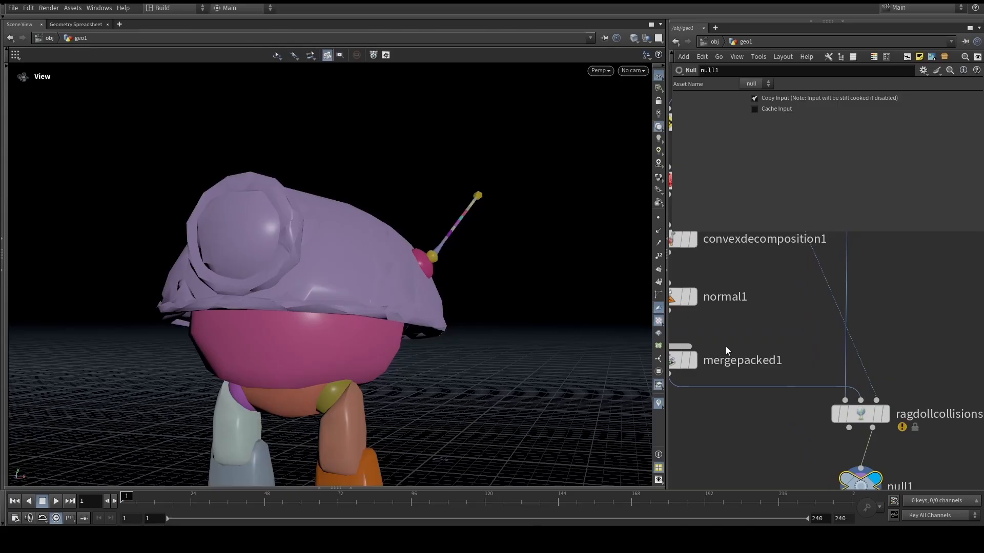
left_click(717, 354)
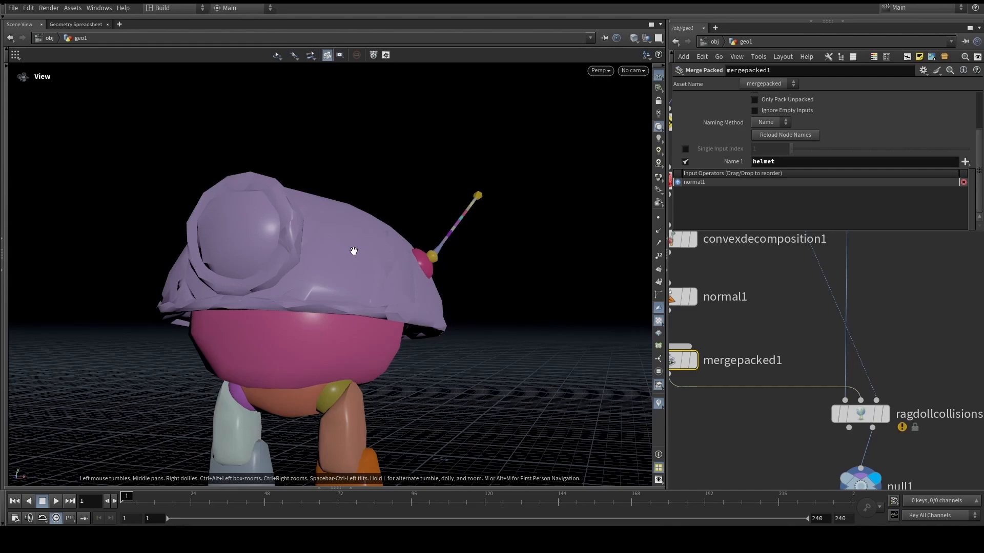
scroll(804, 317, "down", 2)
middle_click_drag(851, 316, 856, 290)
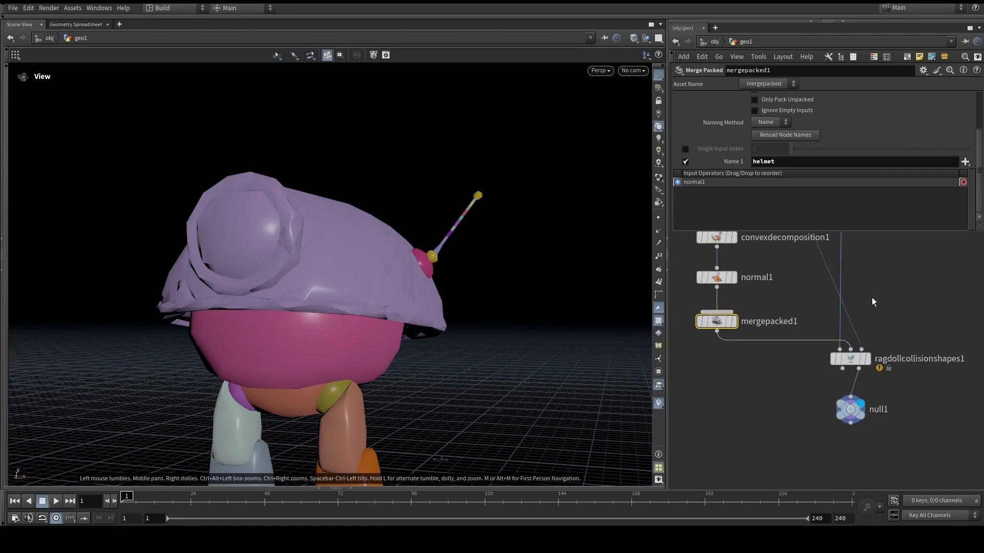
left_click(869, 358)
left_click_drag(891, 334, 856, 372)
key("Return")
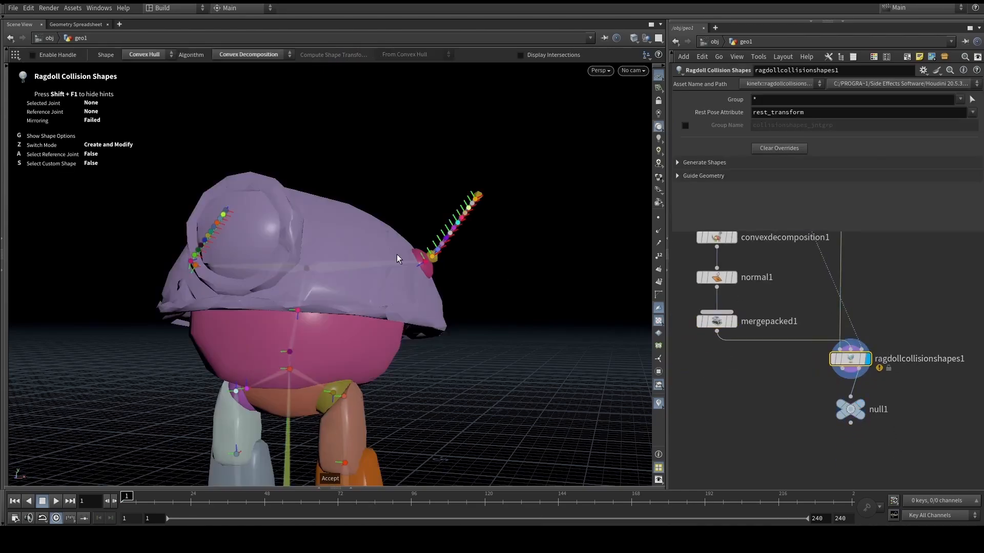
scroll(350, 245, "up", 1, "alt")
left_click_drag(350, 245, 367, 291)
- Duplicate the helmet branch from split1 to mergepacked1 and wire the skin output into the copied split2
key("Escape")
scroll(813, 288, "down", 5)
middle_click_drag(813, 288, 815, 383)
left_click_drag(730, 309, 776, 403)
scroll(772, 343, "up", 5)
left_click_drag(770, 316, 681, 316)
key("ctrl+c")
key("ctrl+v")
left_click(789, 291)
left_click_drag(788, 288, 755, 318)
left_click(761, 285)
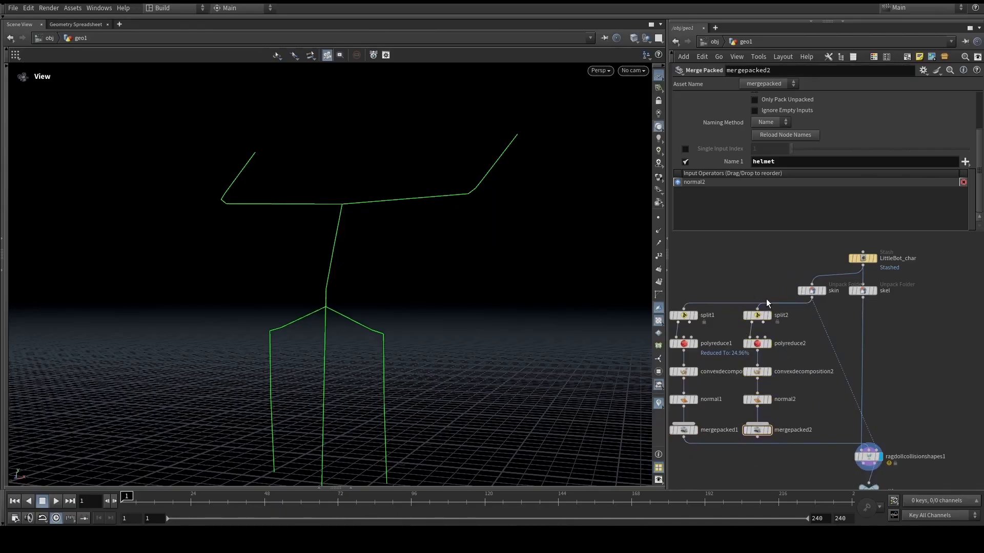
- Reselect split2's Group in the viewport so that it contains only the torso primitives, 1412-2931
scroll(767, 301, "up", 4)
left_click(772, 324)
left_click_drag(838, 353, 724, 309)
left_click(971, 103)
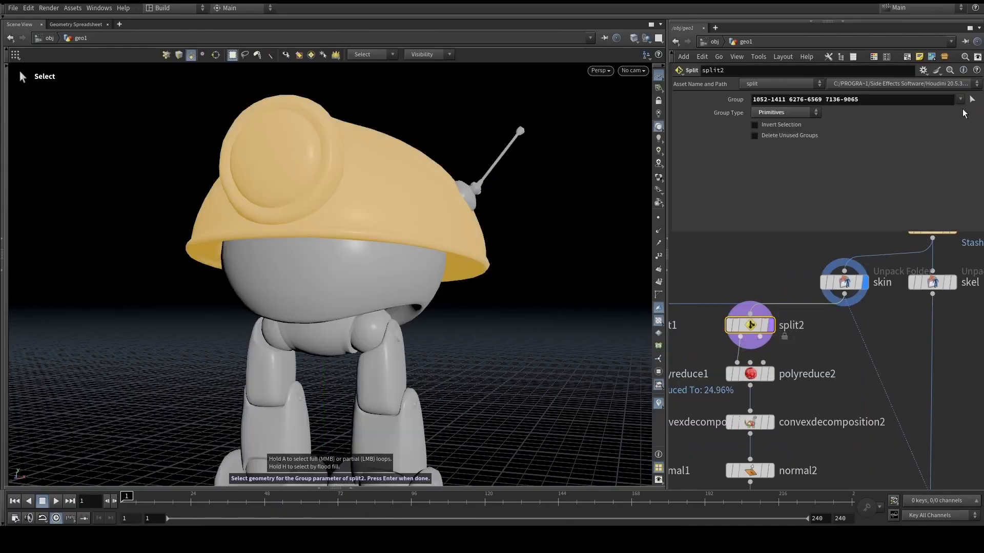
left_click(400, 285)
key("Return")
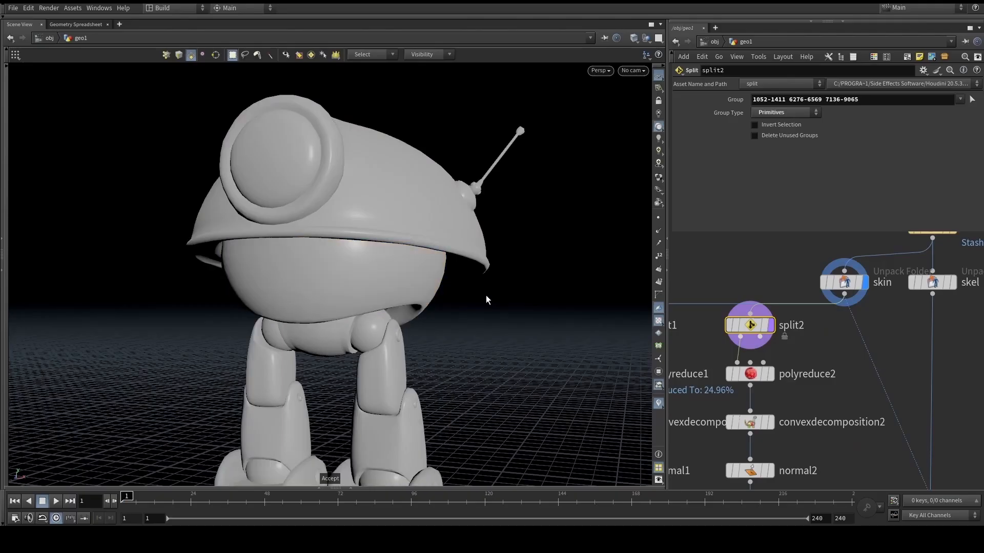
- Display polyreduce2 and check its geometry info, and display convexdecomposition2 to inspect the torso pieces
left_click(771, 378)
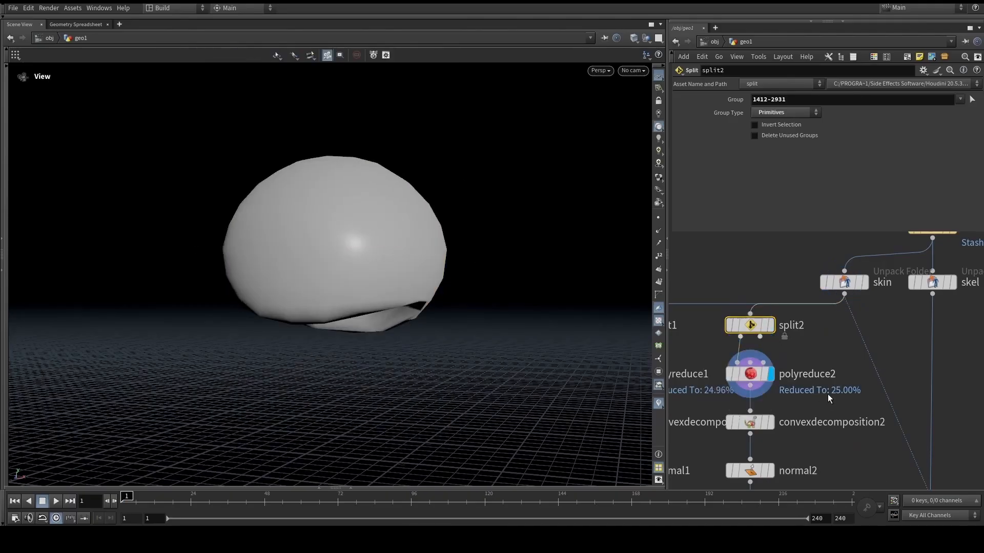
middle_click(769, 378)
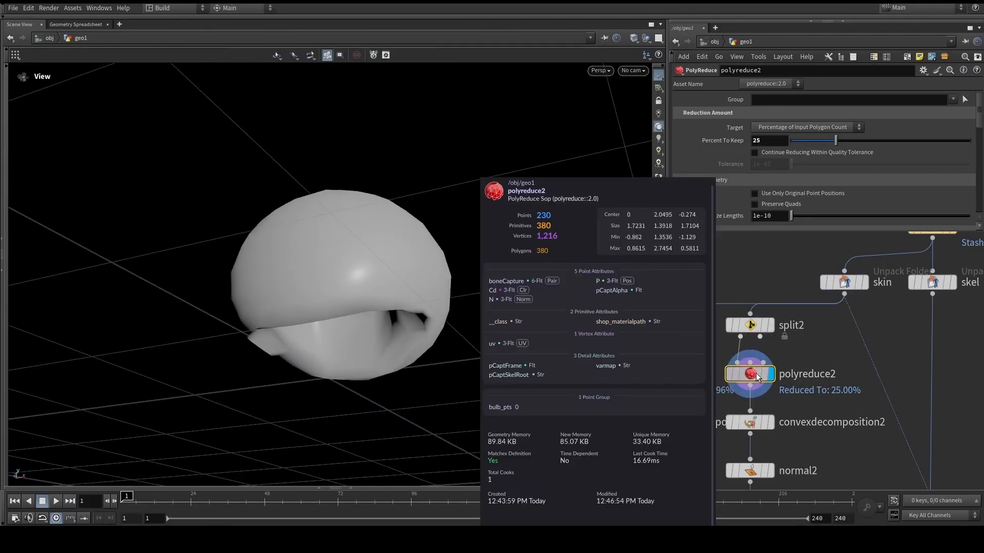
middle_click_drag(764, 438, 778, 379)
left_click(787, 365)
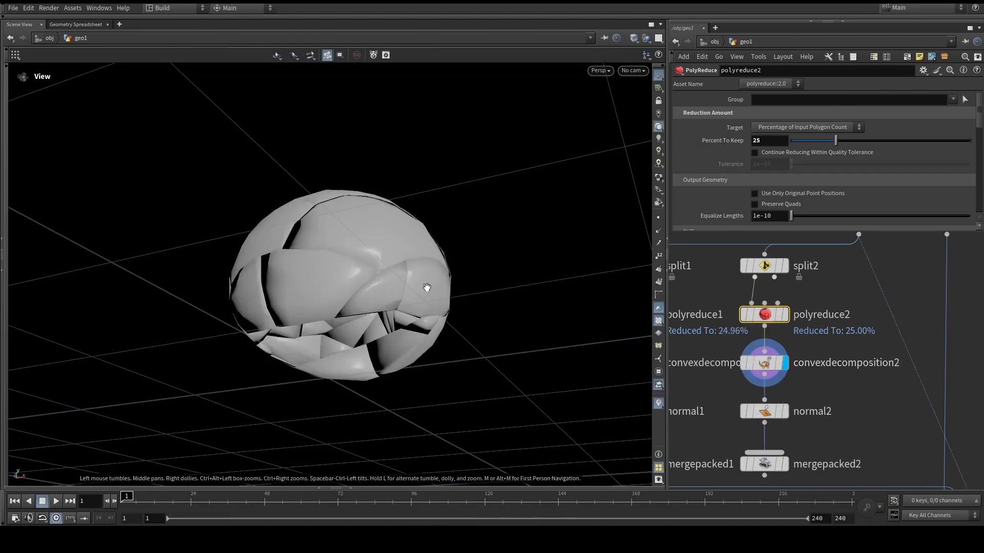
left_click_drag(371, 290, 389, 353)
- Display normal2, check its geometry info, and inspect the torso shape from several angles
left_click(786, 412)
middle_click(762, 409)
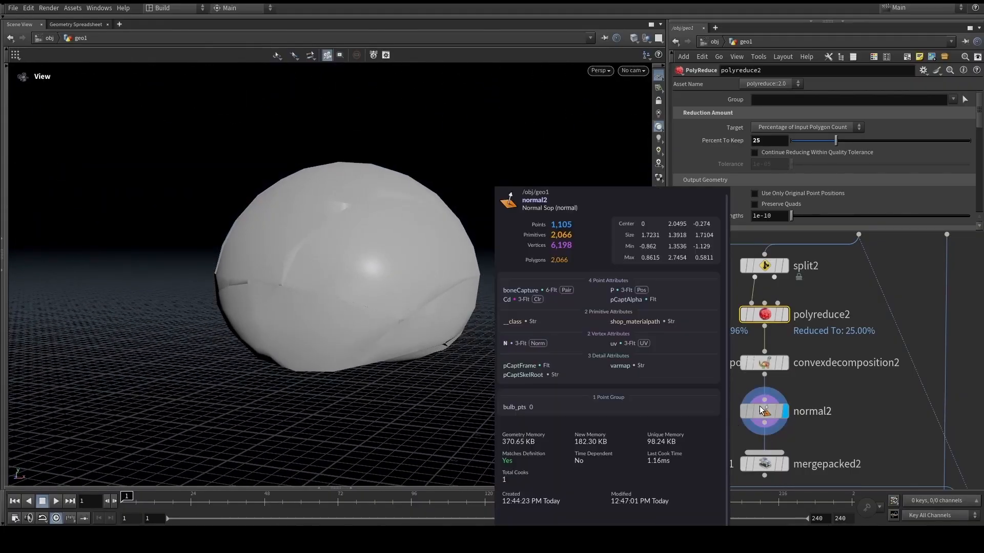
left_click_drag(504, 331, 433, 263)
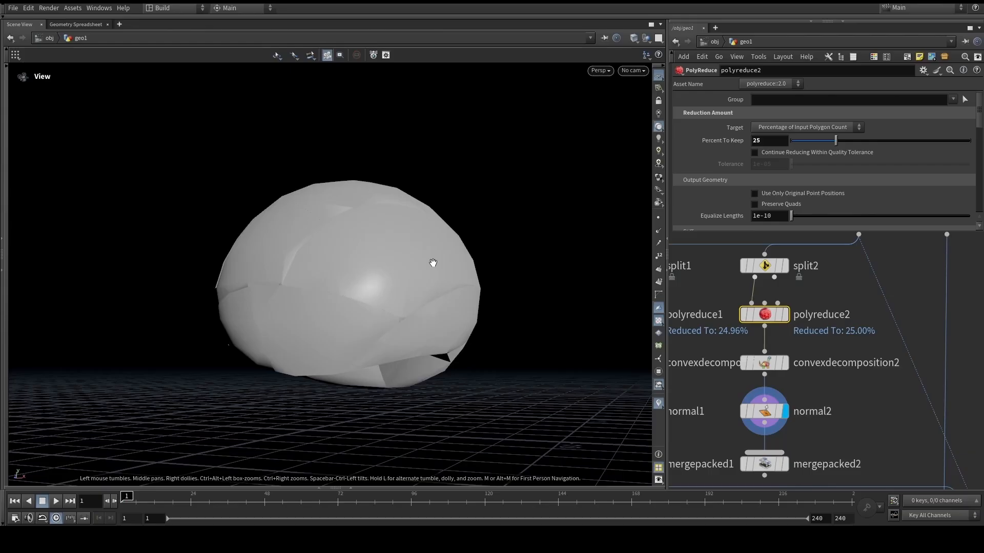
- Delete the duplicate mergepacked2, wire normal2 into mergepacked1 as a second input, and display and select mergepacked1
middle_click_drag(799, 453, 825, 386)
left_click(796, 398)
scroll(789, 383, "down", 3)
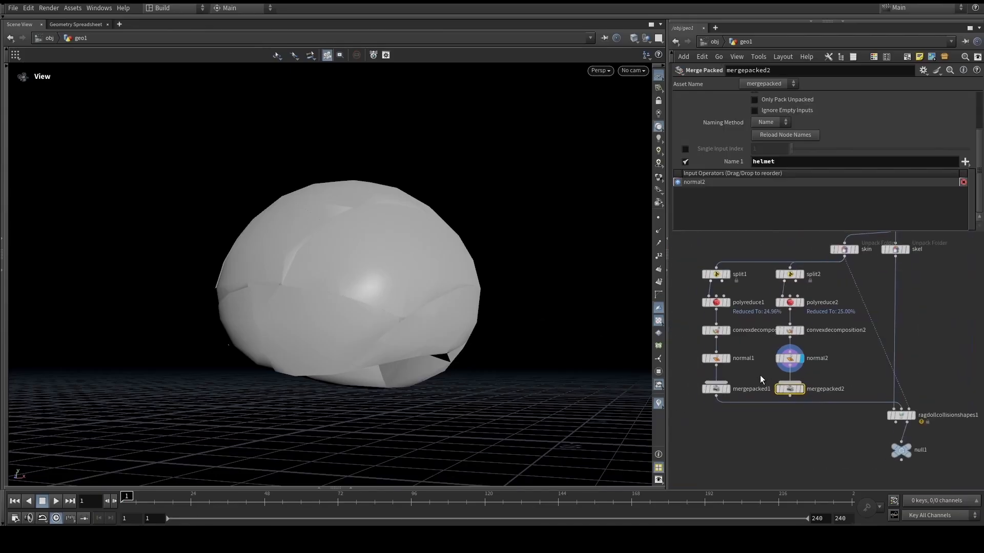
scroll(761, 375, "up", 2)
key("Delete")
left_click_drag(709, 398, 764, 396)
left_click_drag(803, 362, 759, 386)
left_click(775, 395)
- Set the Merge Packed's Name 2 to torso and inspect the combined helmet and torso shapes
left_click(802, 161)
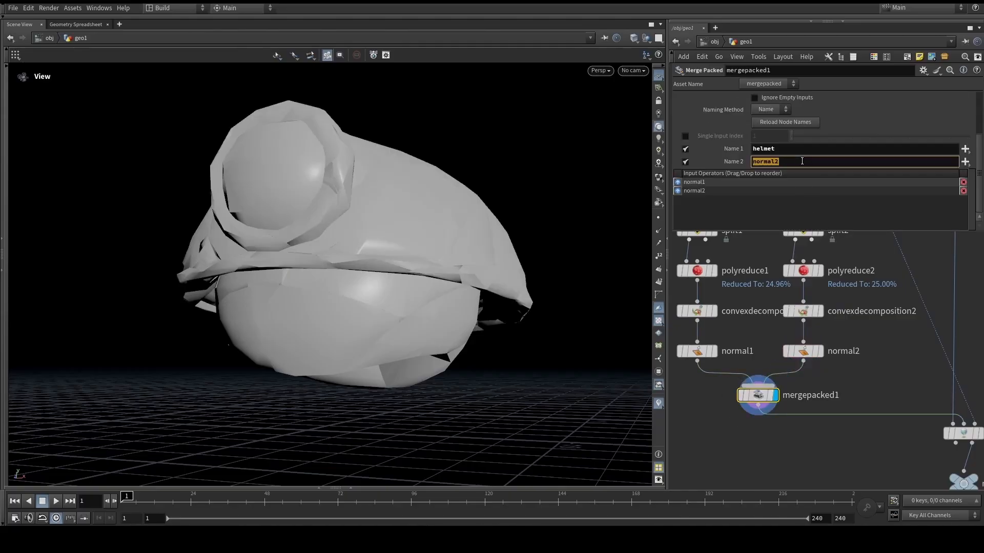
type("torso")
key("Return")
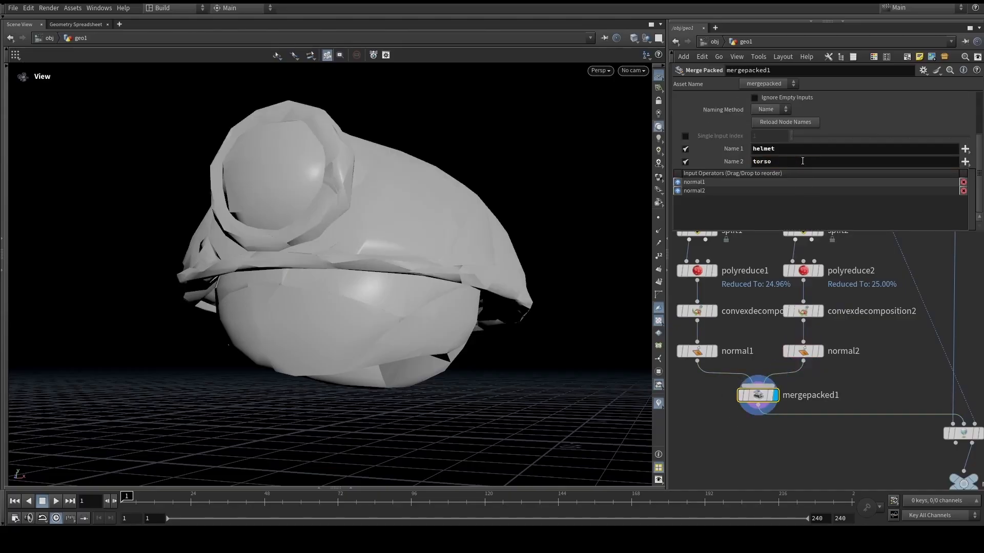
mouse_move(466, 242)
left_mouse_down()
mouse_move(463, 169)
mouse_move(465, 226)
left_mouse_up()
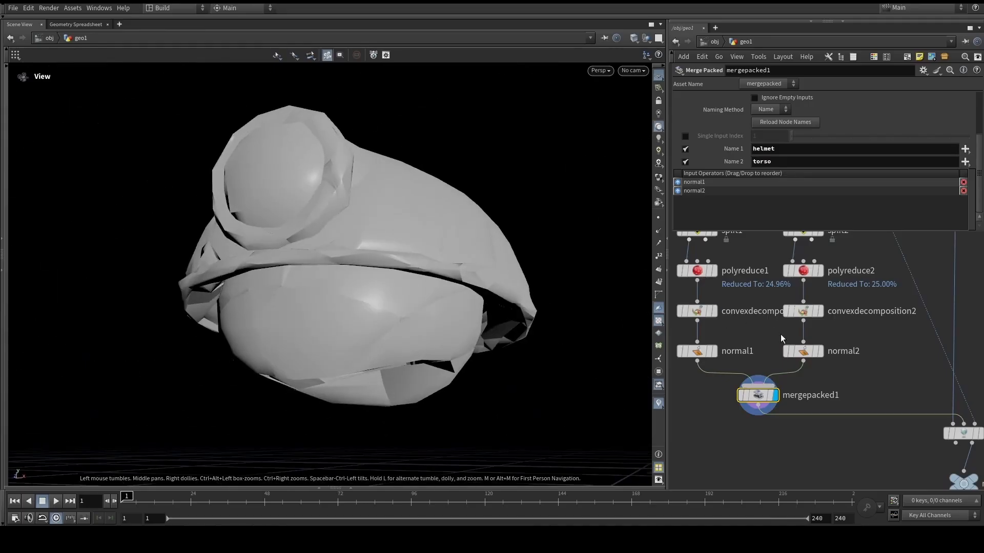
- Display and select ragdollcollisionshapes1, and activate its viewport tool to view the custom torso and helmet shapes
middle_click_drag(834, 370, 714, 299)
left_click(858, 358)
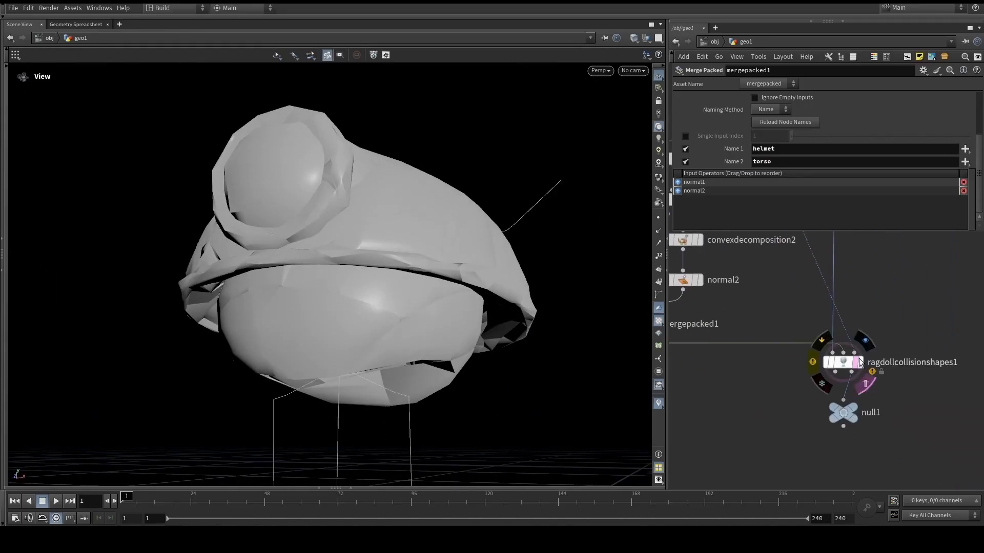
left_click(857, 364)
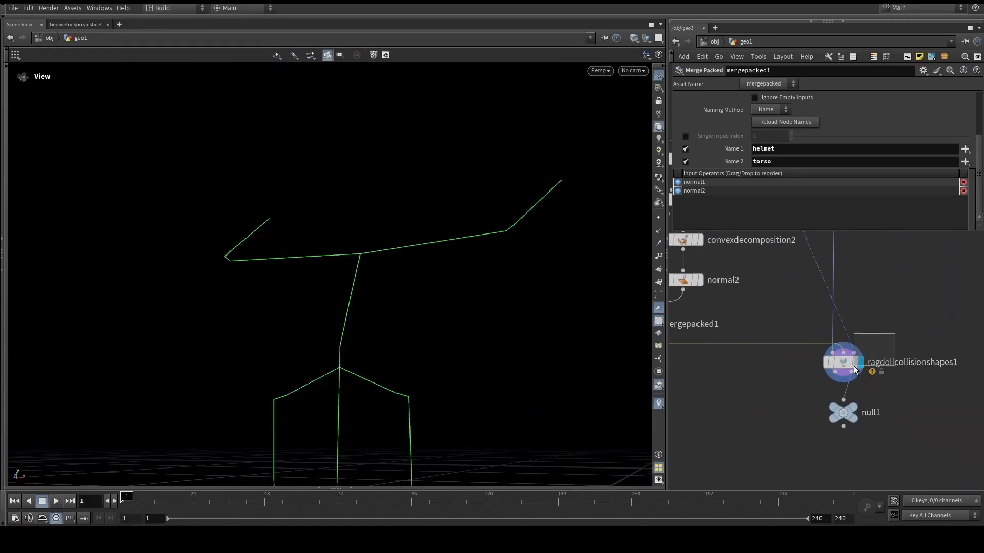
left_click(853, 367)
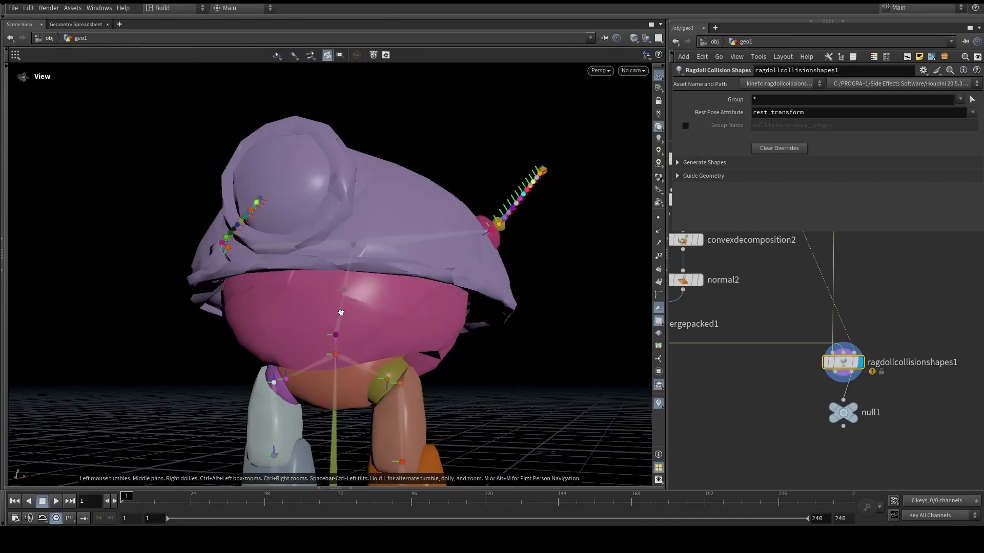
left_click_drag(366, 302, 348, 237)
key("Return")
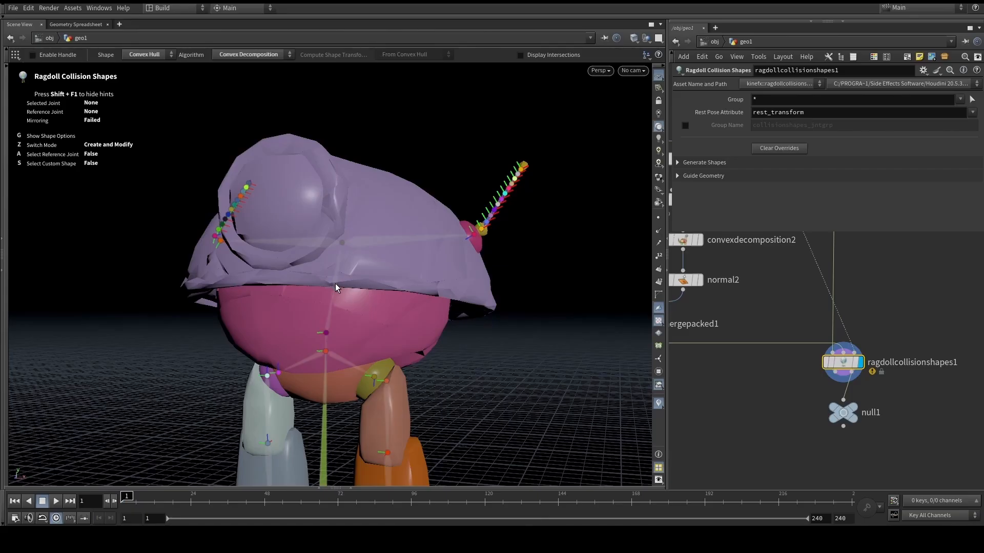
key("Escape")
mouse_move(335, 285)
left_mouse_down()
mouse_move(360, 273)
mouse_move(363, 320)
mouse_move(350, 295)
left_mouse_up()
key("Return")
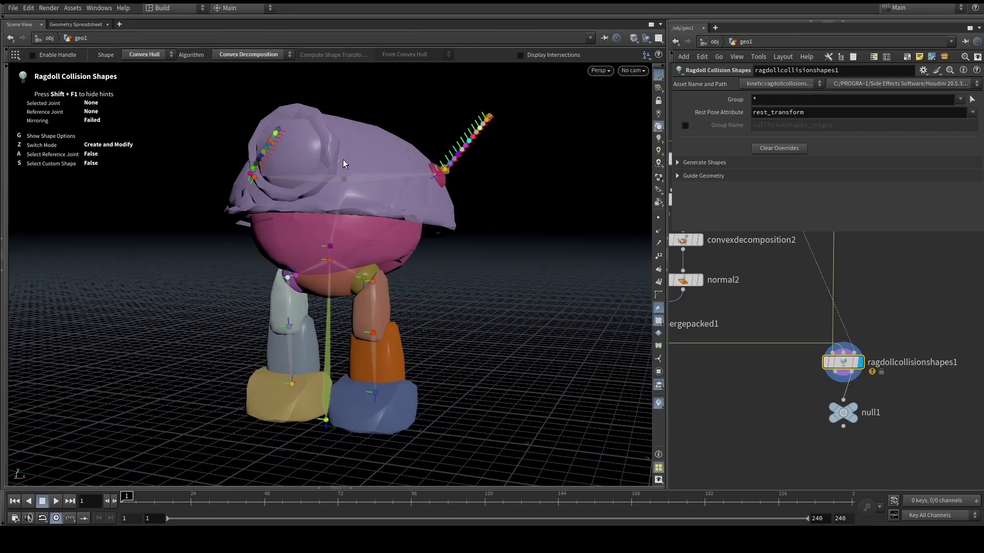
right_click(327, 426)
left_click(334, 419)
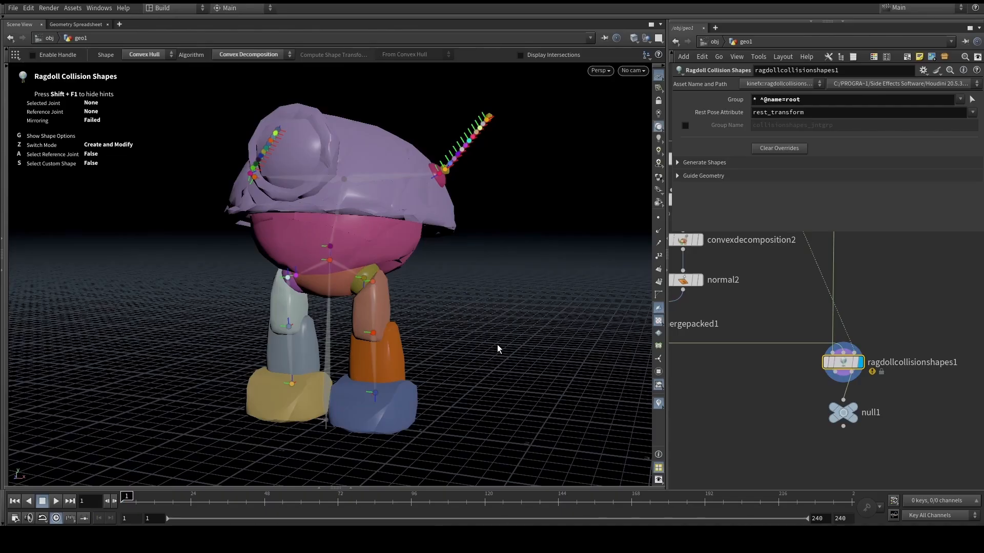
- Turn on Display Intersections for the ragdoll collision shapes
key("Escape")
left_click_drag(419, 299, 315, 218)
key("Return")
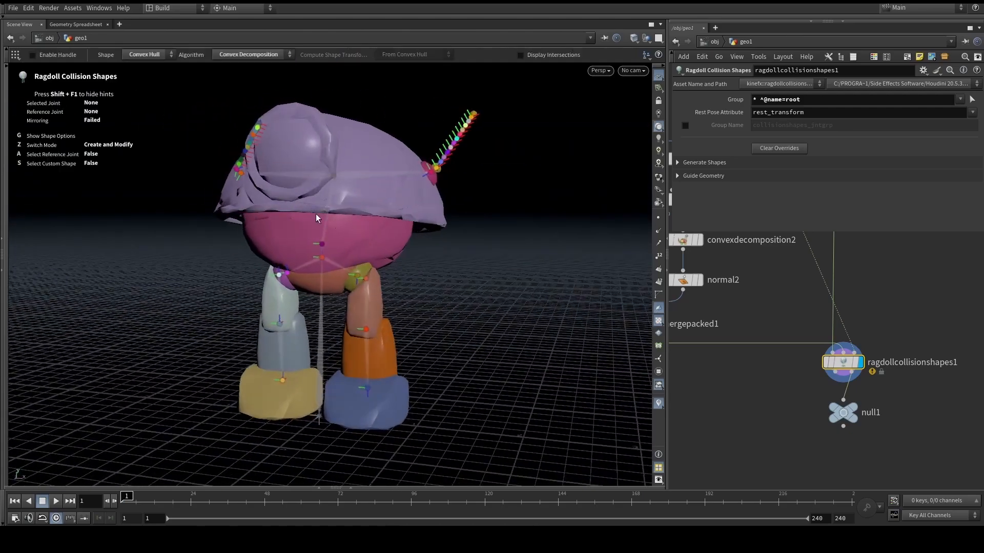
left_click(542, 57)
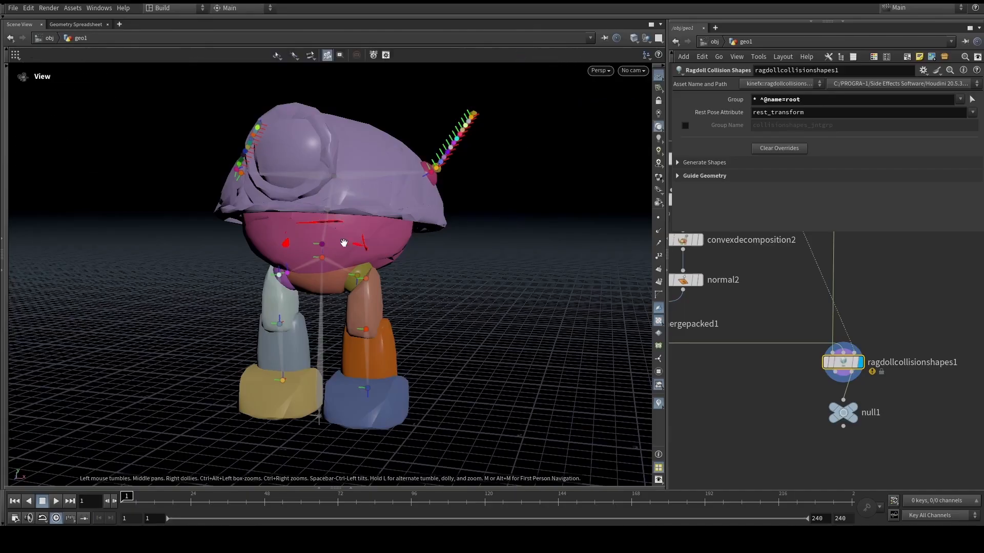
- Examine the highlighted intersections between the torso, hips and leg collision shapes from several angles
scroll(349, 242, "up", 5, "alt")
left_click_drag(354, 251, 343, 211, "alt")
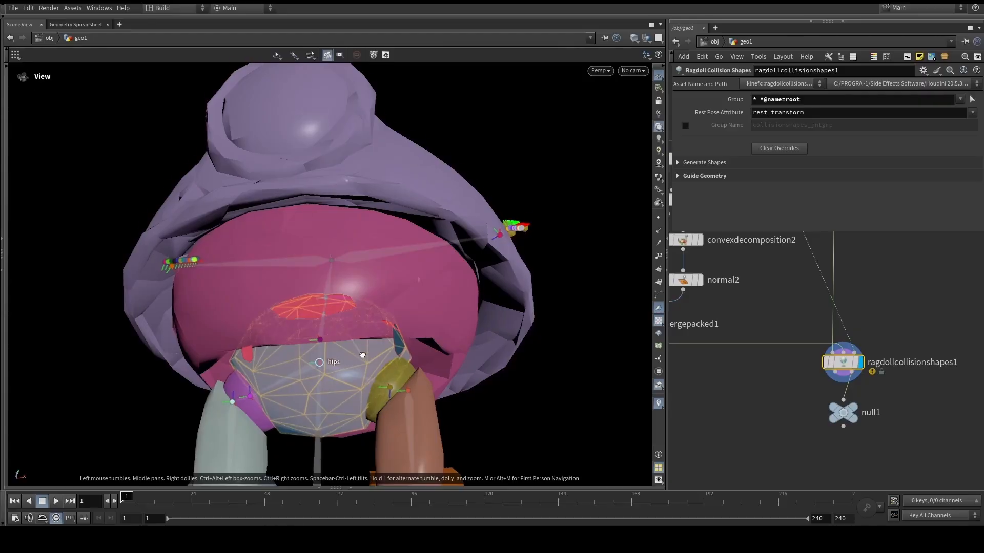
left_click_drag(357, 367, 364, 378, "alt")
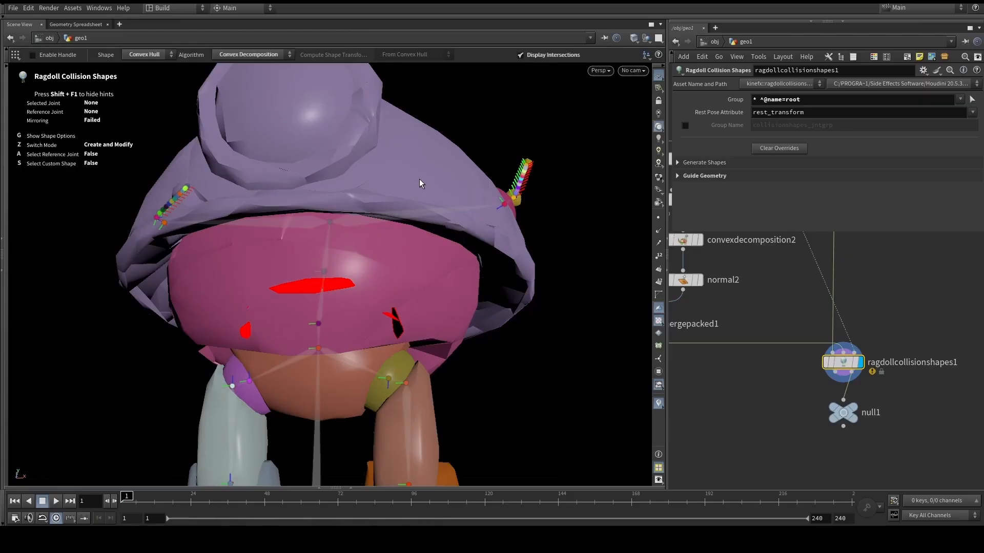
scroll(410, 256, "up", 5, "alt")
scroll(411, 254, "down", 8, "alt")
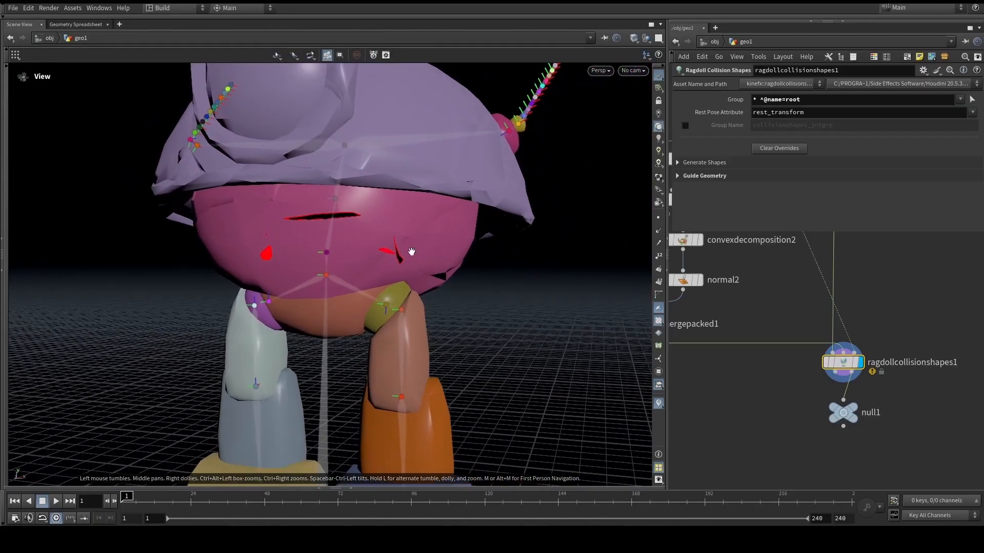
left_click_drag(411, 251, 410, 283, "alt")
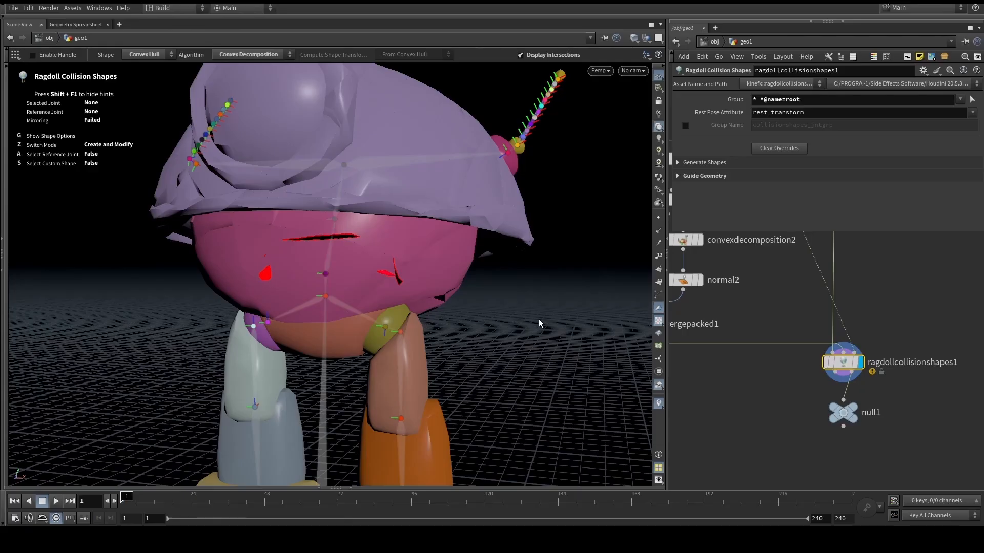
right_click_drag(493, 292, 417, 282, "alt")
middle_click_drag(417, 281, 435, 184, "alt")
key("Return")
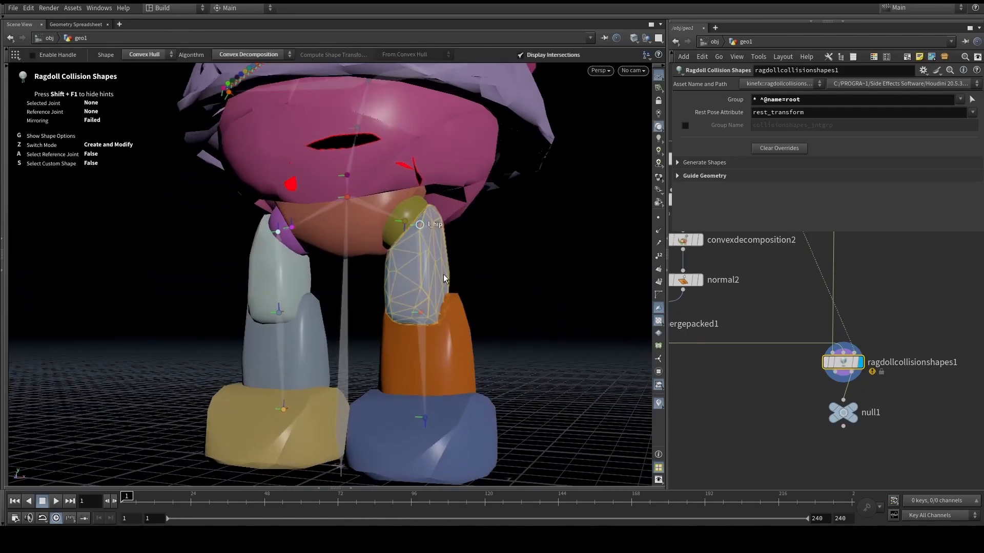
left_click_drag(402, 299, 485, 331, "alt")
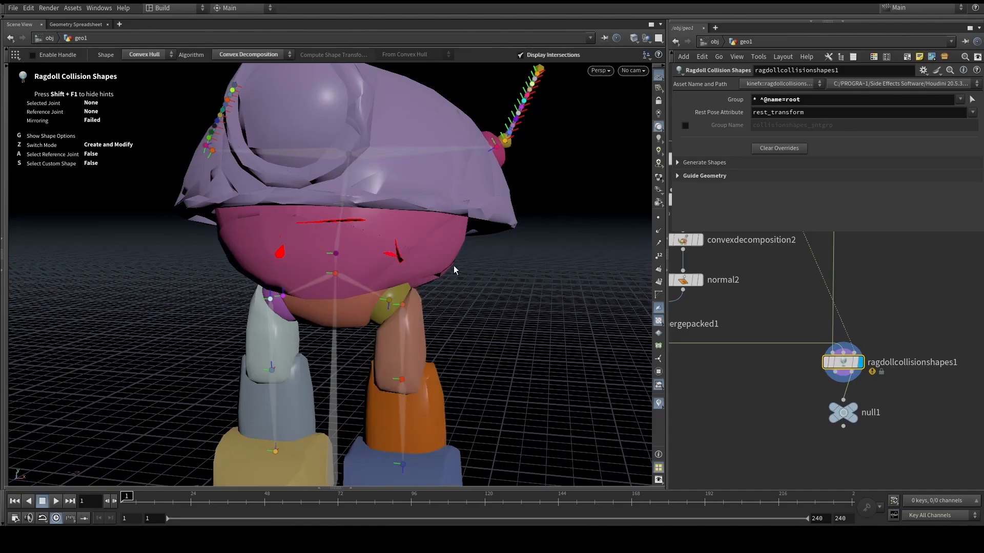
left_click_drag(456, 268, 391, 267, "alt")
right_click_drag(422, 240, 465, 239, "alt")
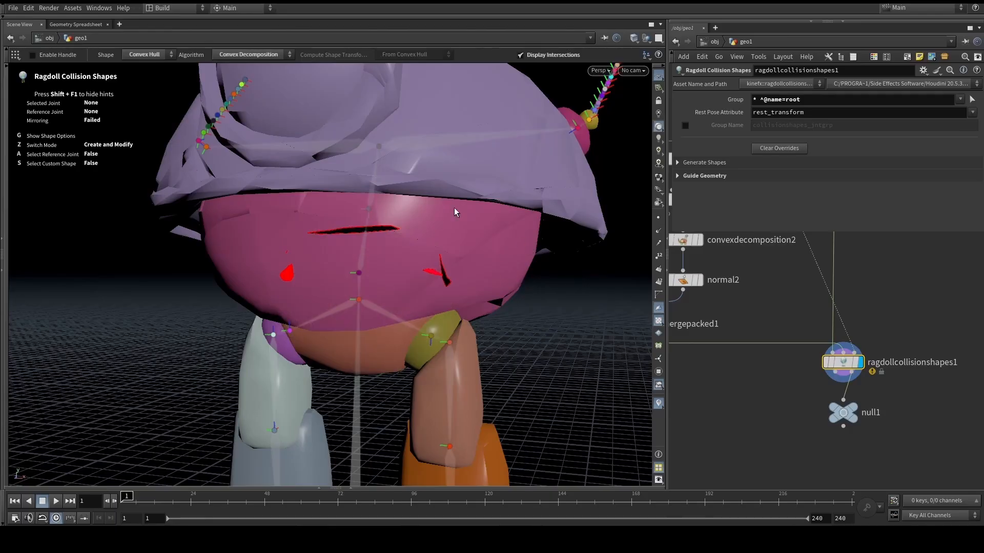
scroll(444, 226, "down", 4, "alt")
middle_click_drag(439, 226, 415, 222, "alt")
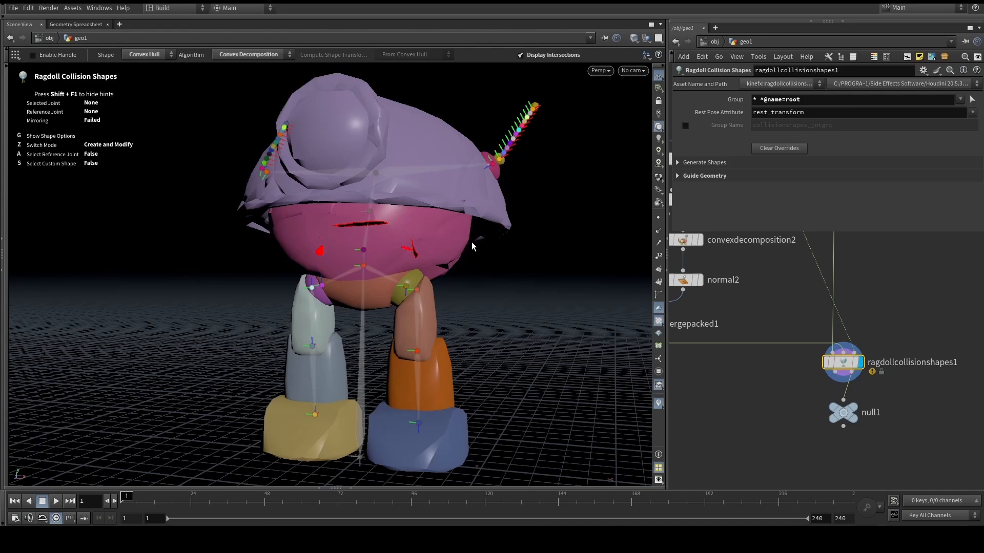
left_click_drag(471, 241, 377, 290, "alt")
left_click(389, 292)
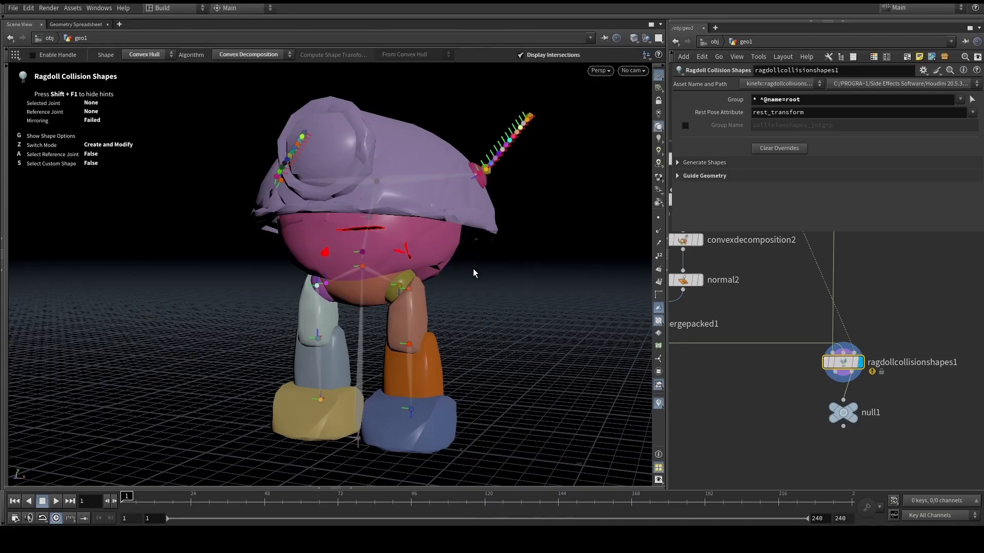
key("Escape")
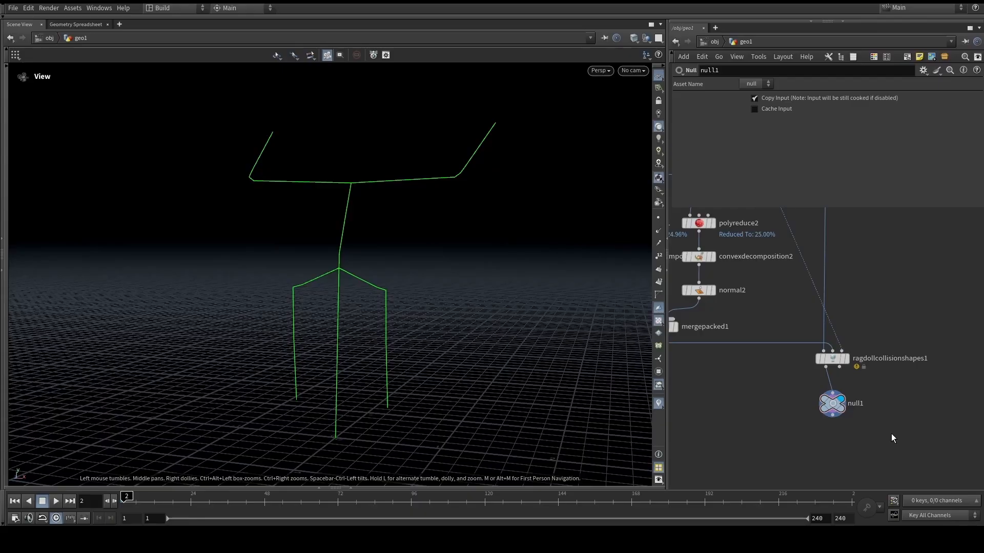
- Delete null1 and add a Configure Joint Limits node fed by the first output of ragdollcollisionshapes1, displaying it
scroll(892, 435, "up", 3)
key("Delete")
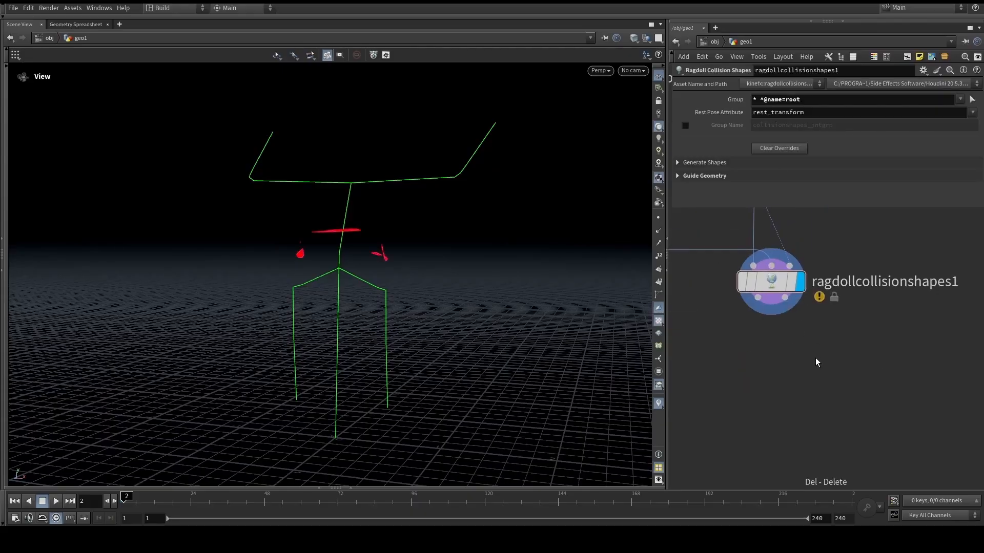
key("Tab")
type("limits")
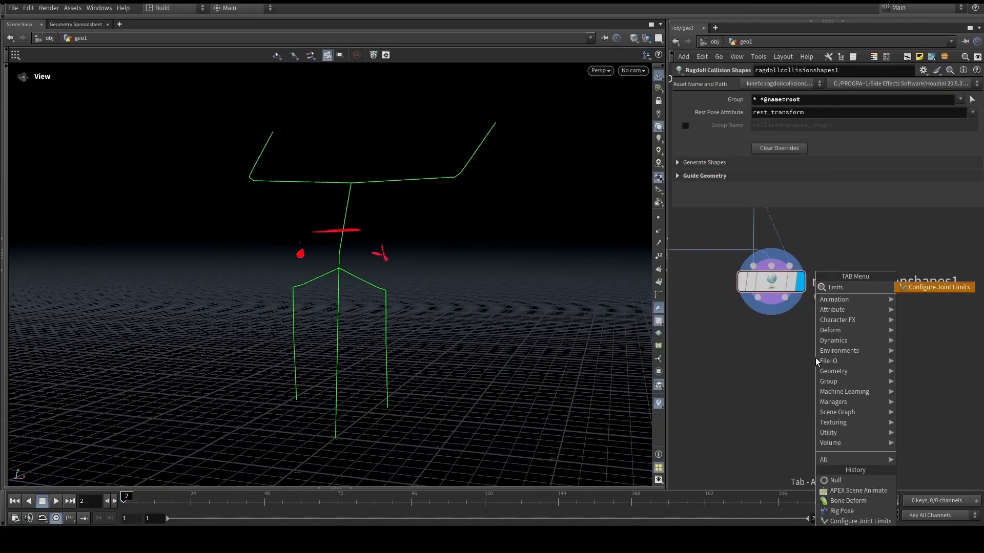
key("Return")
left_click(768, 371)
left_click_drag(758, 307, 769, 423)
left_click(799, 415)
left_click_drag(869, 382, 798, 432)
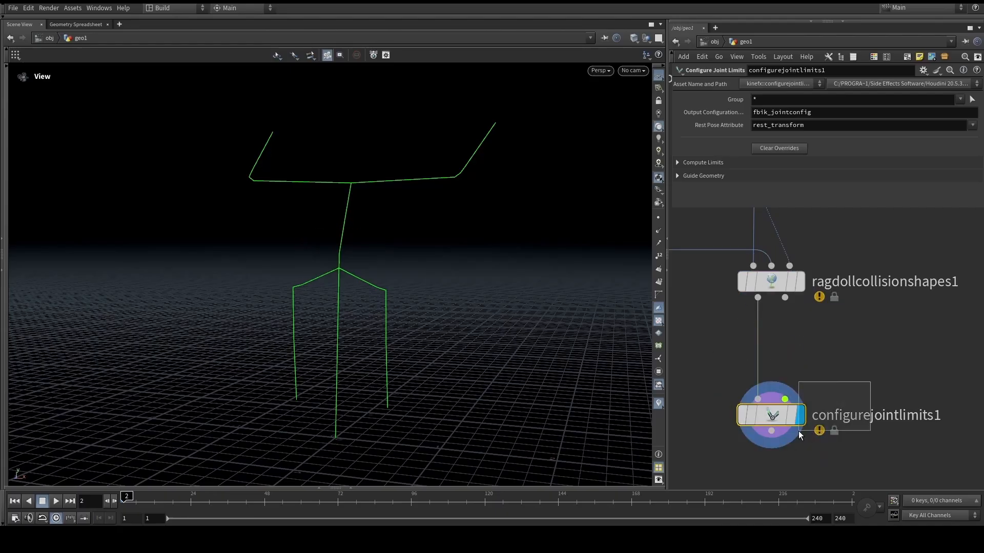
- Activate the Configure Joint Limits viewport tool at frame 1 and inspect the skeleton's joints from several angles
key("Return")
left_click_drag(383, 290, 370, 211, "alt")
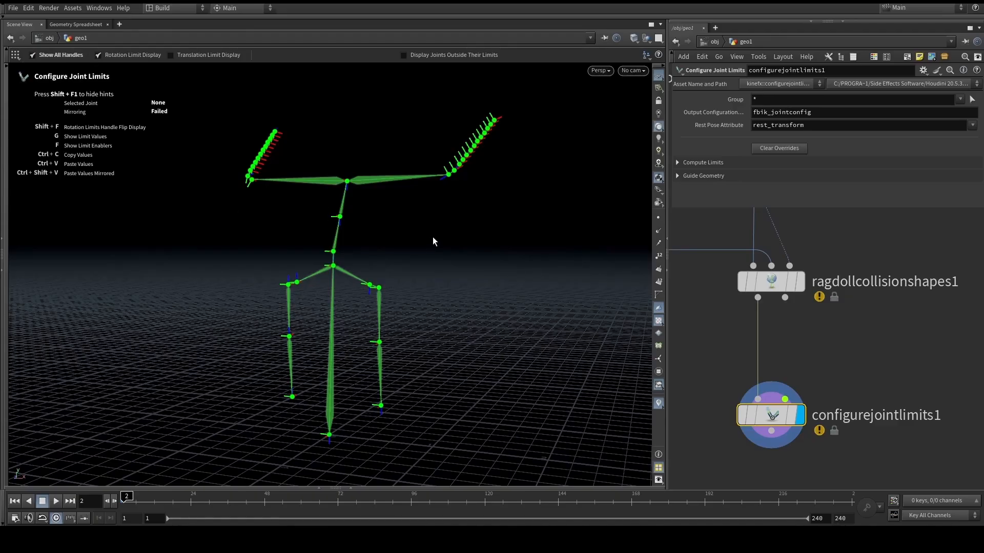
key("Left")
left_click_drag(441, 277, 361, 277, "alt")
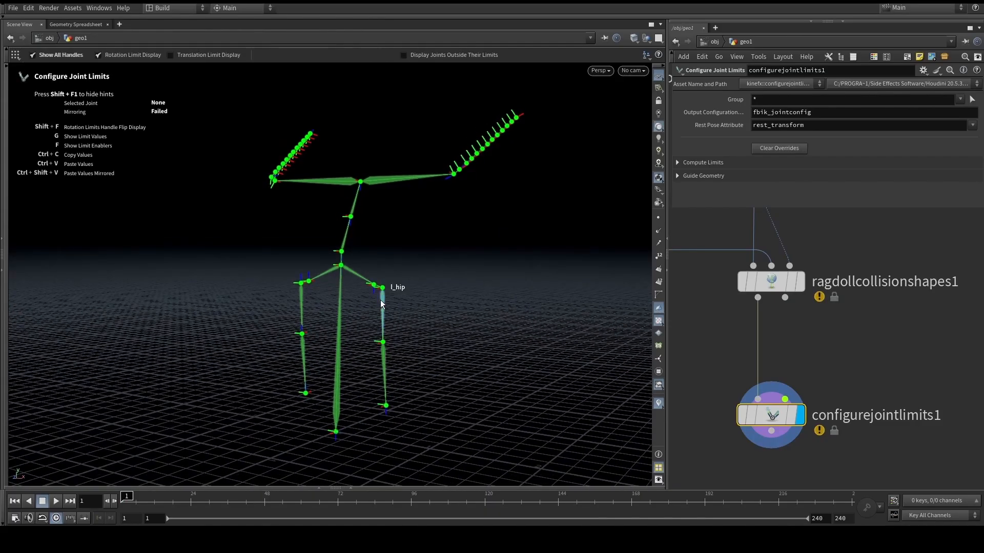
left_click_drag(354, 218, 415, 253, "alt")
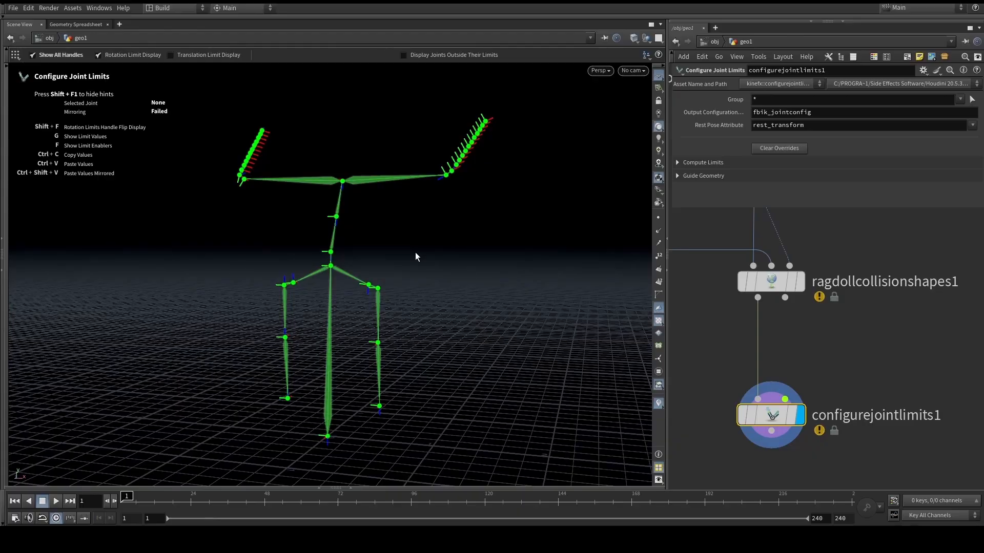
left_click_drag(415, 252, 409, 262)
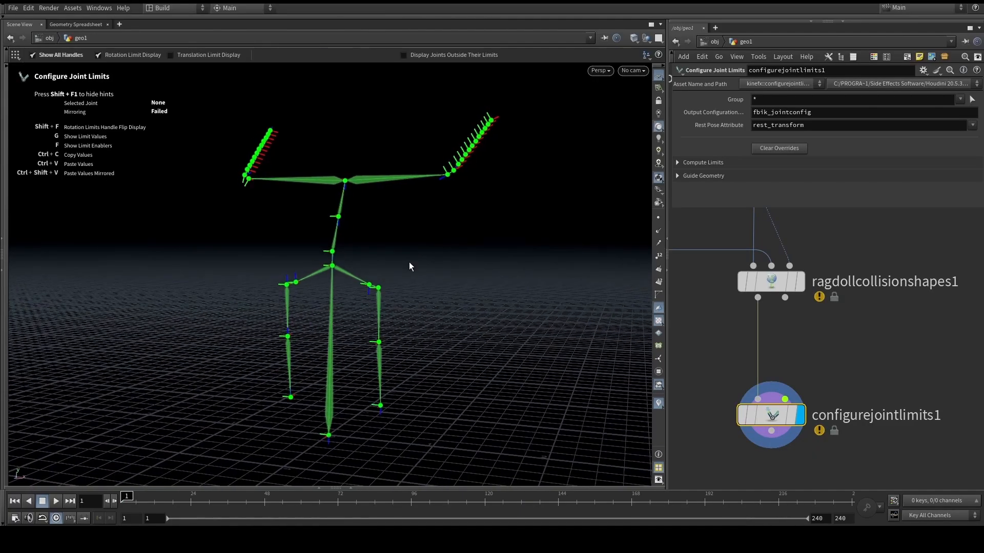
key("Escape")
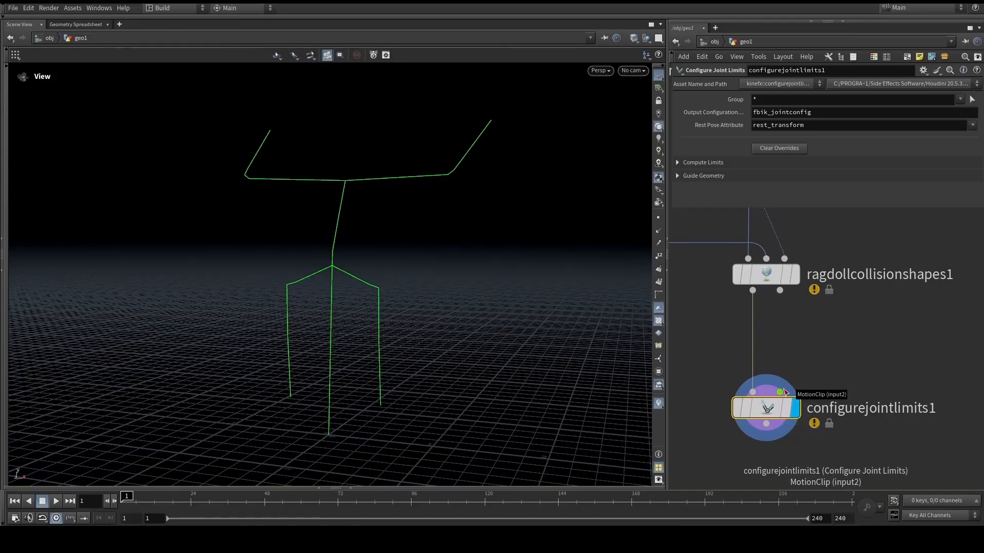
- Add a Rig Pose node beside the chain, fed by the first output of ragdollcollisionshapes1, and display it
scroll(833, 340, "down", 3)
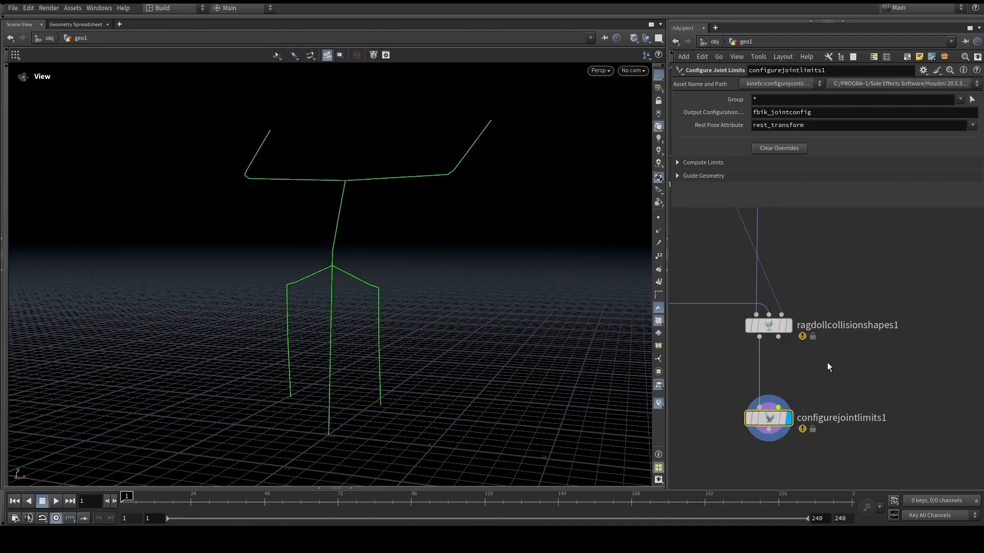
scroll(827, 361, "down", 3)
middle_click_drag(826, 361, 822, 384)
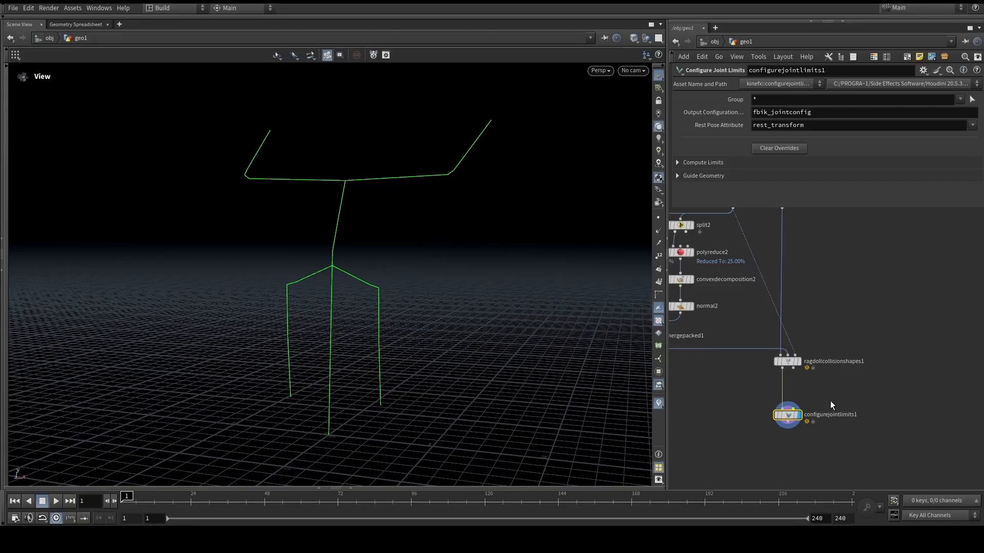
scroll(831, 403, "up", 2)
key("Tab")
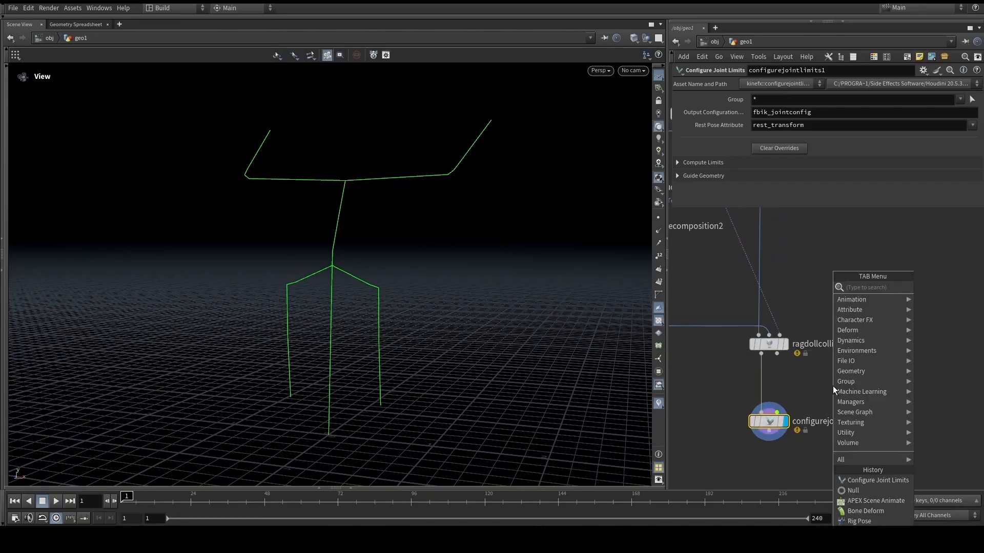
type("rigpose")
key("Return")
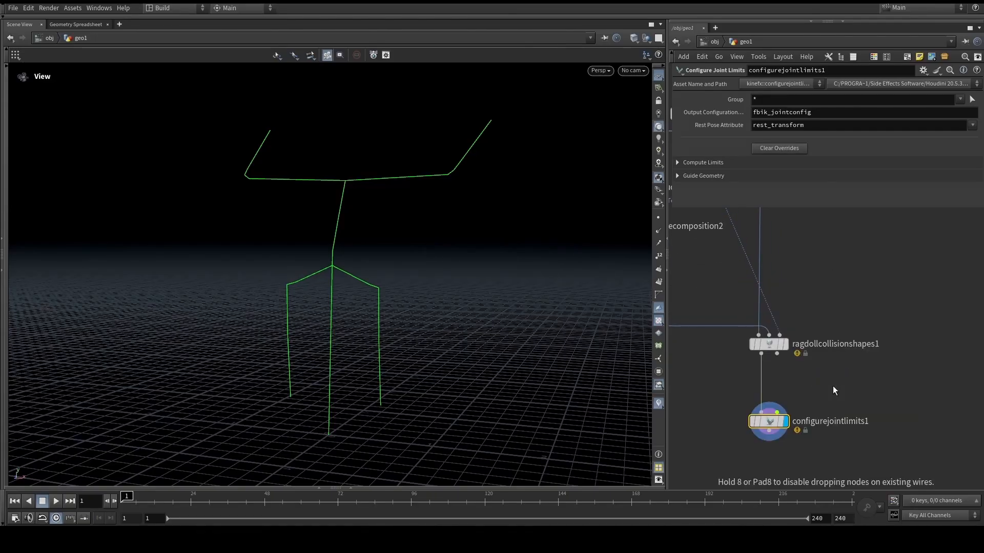
left_click(833, 386)
scroll(832, 386, "up", 2)
left_click_drag(730, 340, 832, 364)
middle_click_drag(869, 344, 883, 323)
left_click_drag(846, 366, 884, 366)
left_click(904, 339)
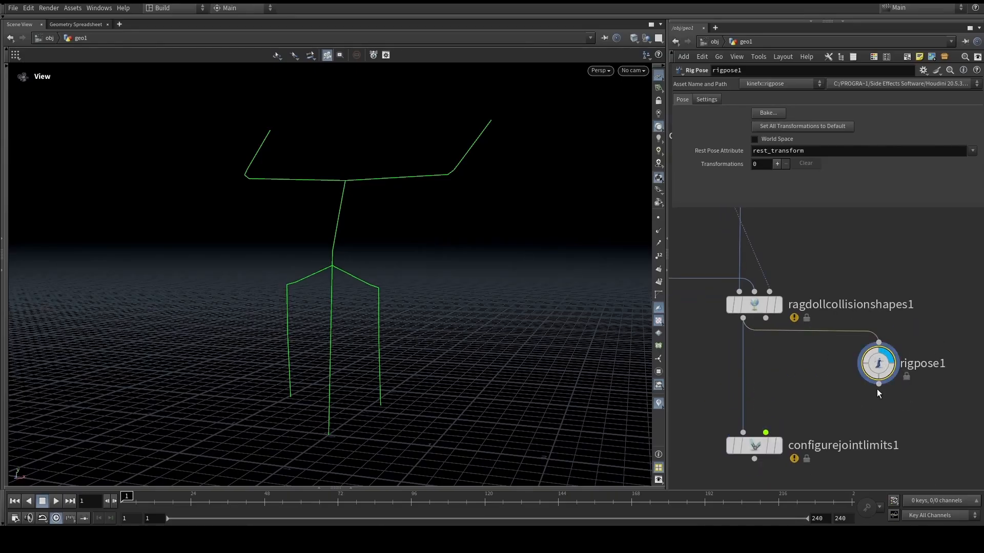
key("Return")
key("Escape")
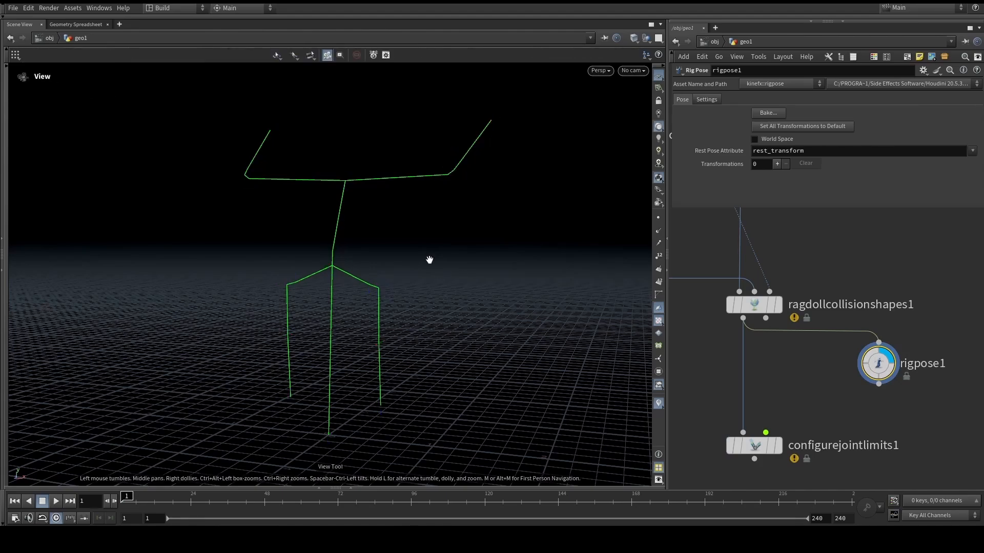
- Add a Bone Deform node and connect the skin node to its first input
key("Tab")
type("bonede")
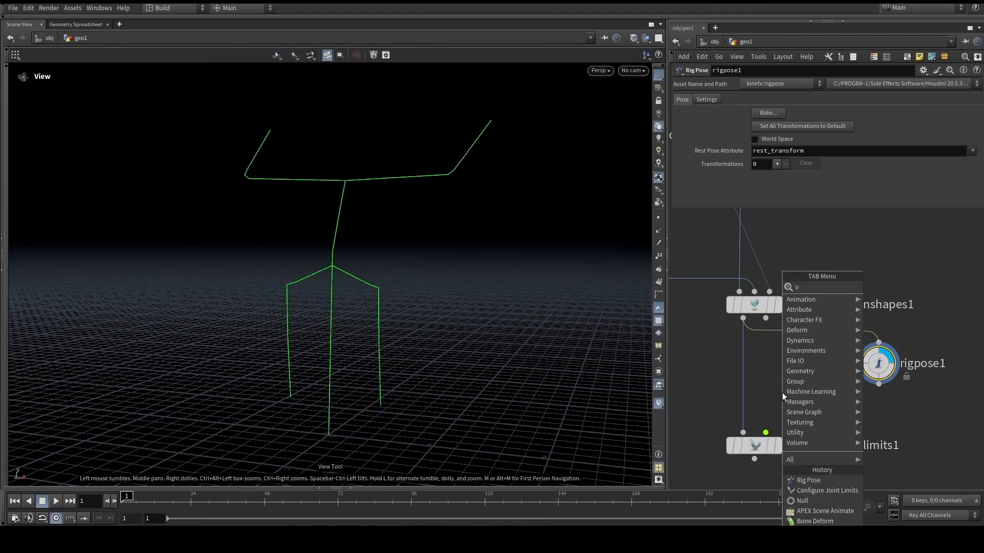
key("Return")
scroll(841, 340, "down", 3)
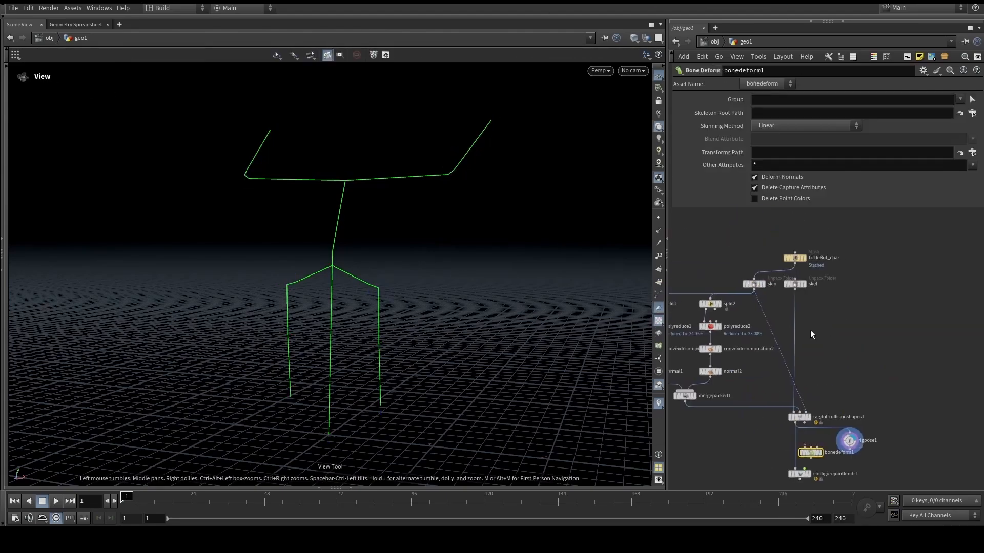
scroll(752, 294, "up", 3)
left_click(748, 279)
scroll(753, 288, "down", 3)
scroll(799, 362, "up", 4)
left_click(814, 432)
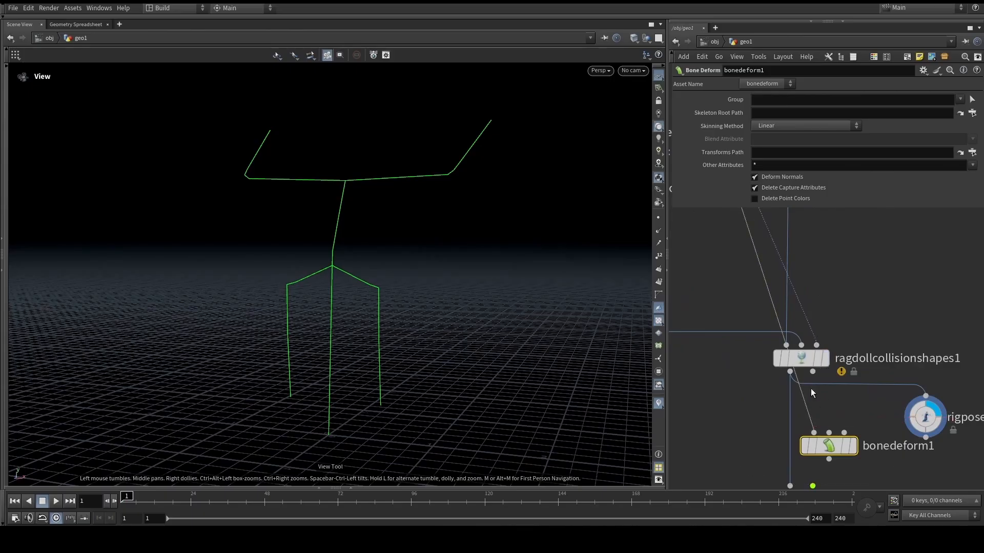
- Connect ragdollcollisionshapes1 and rigpose1 to bonedeform1 as its rest and deformed skeletons, and display bonedeform1
left_click(790, 372)
left_click(844, 432)
left_click_drag(925, 437, 844, 432)
left_click(812, 372)
left_click(829, 432)
left_click(854, 446)
- Activate rigpose1's viewport tool, keyframe all joints at frame 1, and advance to frame 2
left_click(898, 381)
key("Return")
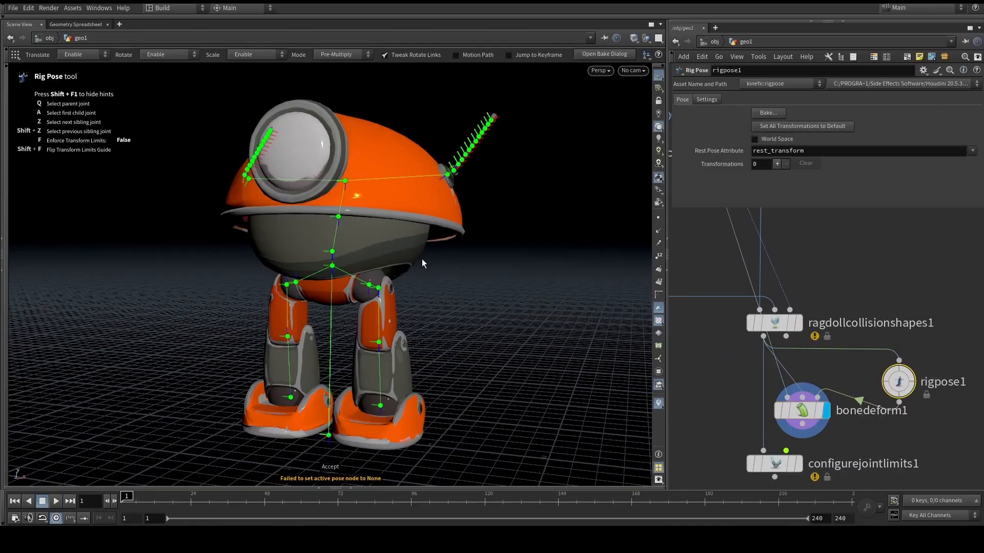
left_click_drag(167, 102, 542, 456)
key("k")
key("Right")
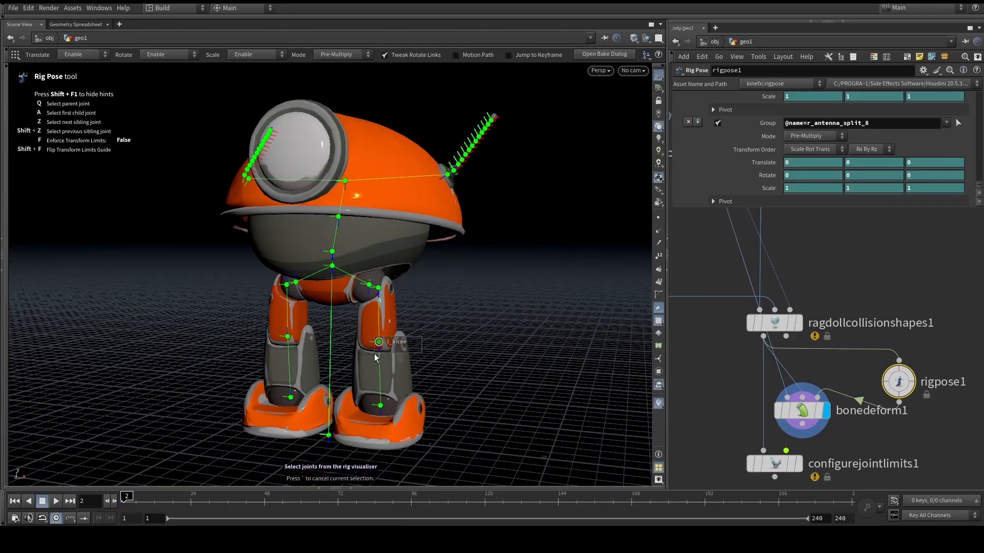
- Fold both of the robot's knees at frame 2, rotating r_knee -107.479 in Y, and keyframe all joints
left_click(288, 337)
left_click_drag(242, 292, 290, 414)
left_click_drag(560, 398, 183, 72)
key("k")
left_click(471, 272)
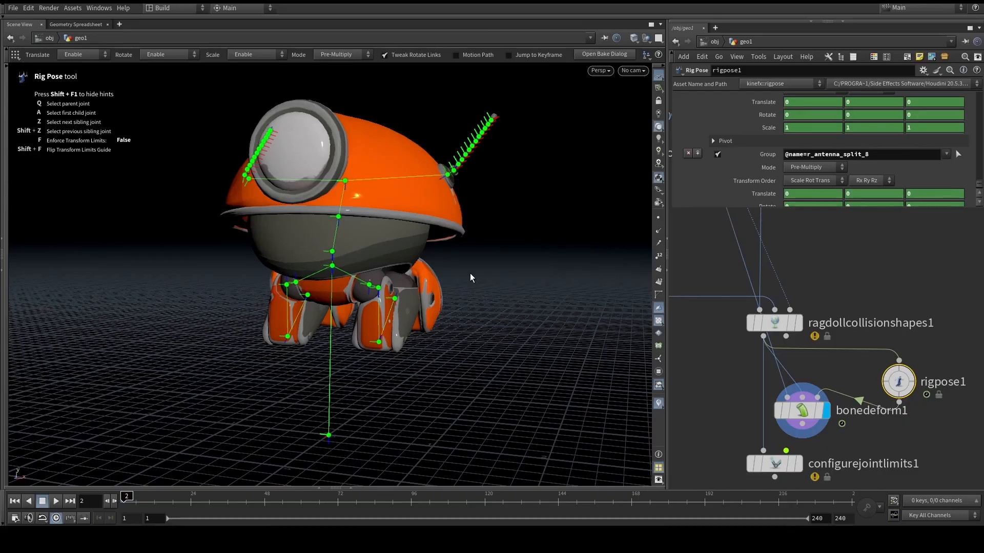
- Inspect the folded-knee pose of the deformed robot, with and without the rig joints displayed
key("Escape")
left_click_drag(470, 276, 328, 307)
key("Return")
key("Escape")
key("Return")
left_click(296, 339)
left_click_drag(203, 312, 219, 282)
key("Escape")
scroll(219, 281, "down", 5)
left_click_drag(317, 277, 382, 286)
key("Return")
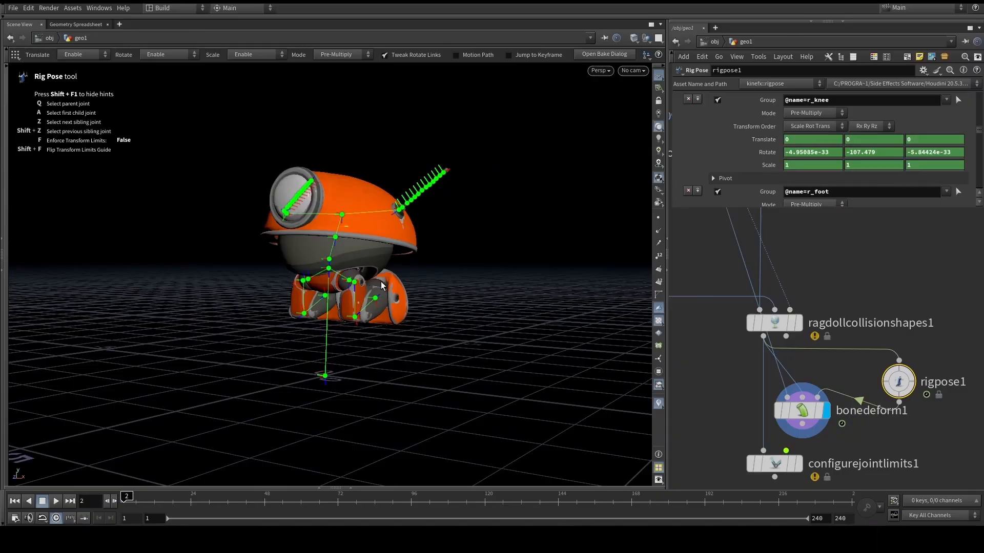
key("Escape")
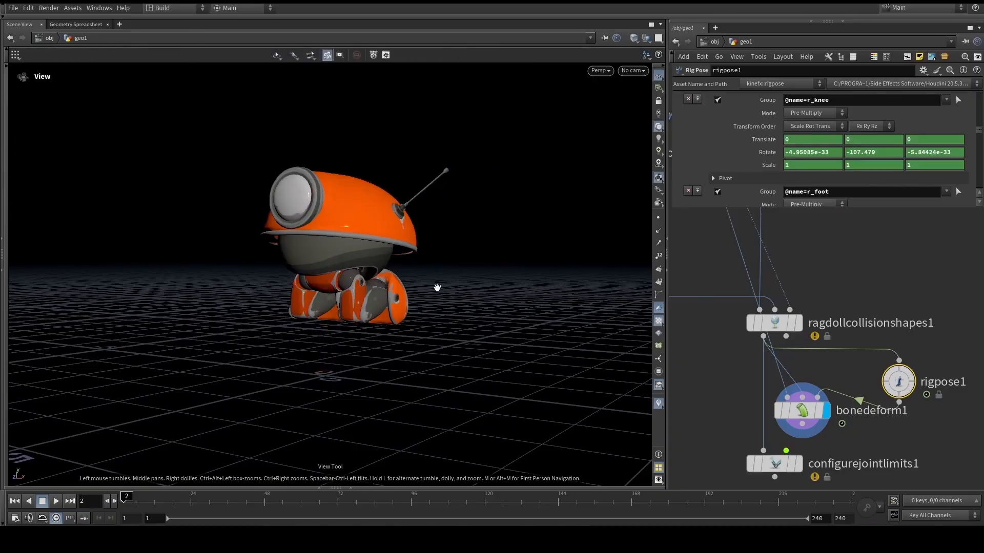
- Delete the temporary rigpose1 and bonedeform1 nodes and view the undeformed robot skin
left_click_drag(931, 434, 823, 377)
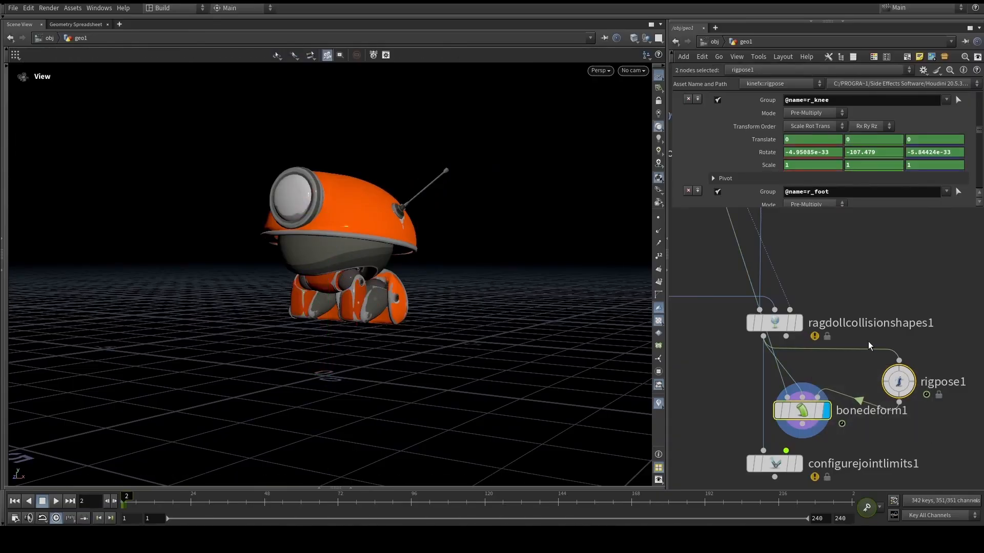
key("Delete")
key("h")
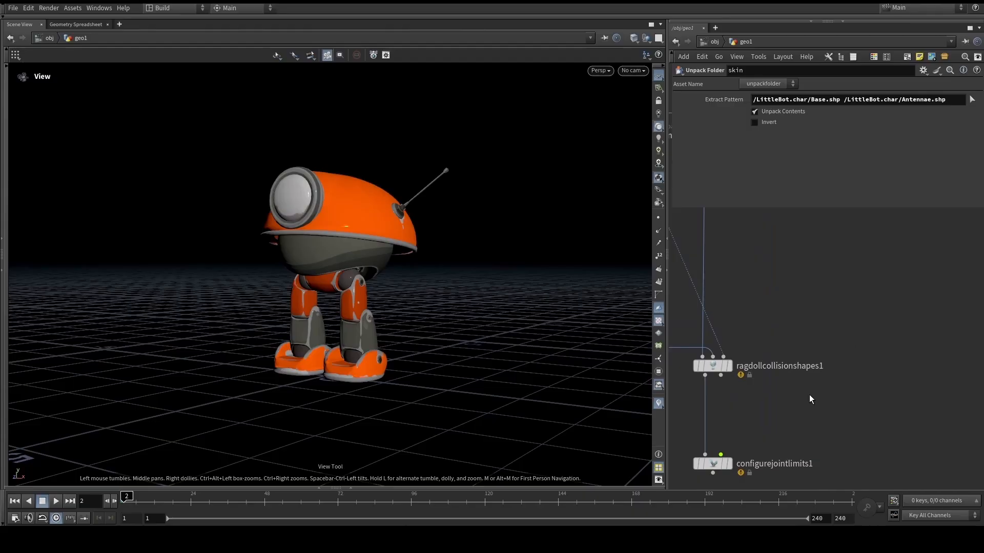
right_click_drag(540, 324, 354, 274)
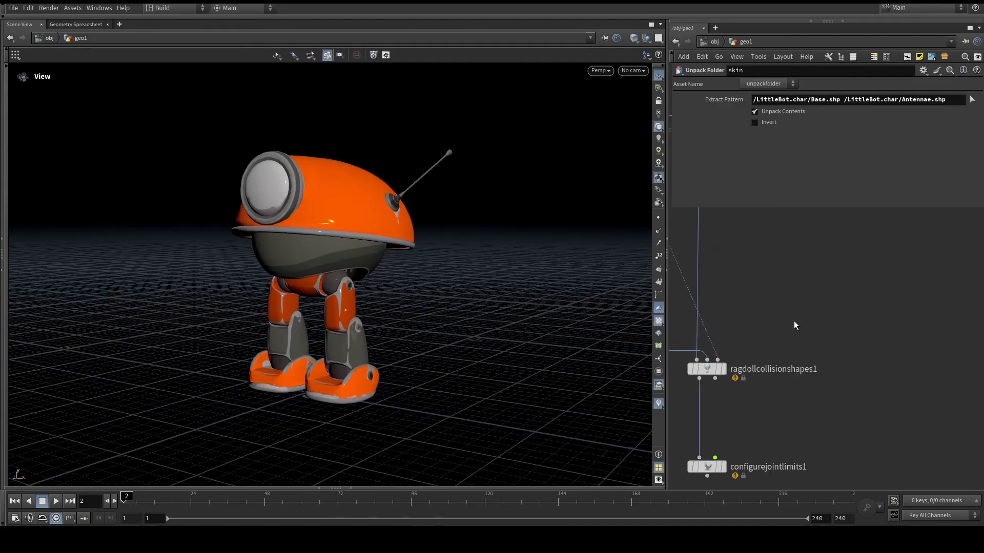
- Add an APEX Scene Animate node to the network beside ragdollcollisionshapes1
key("Tab")
mouse_move(794, 321)
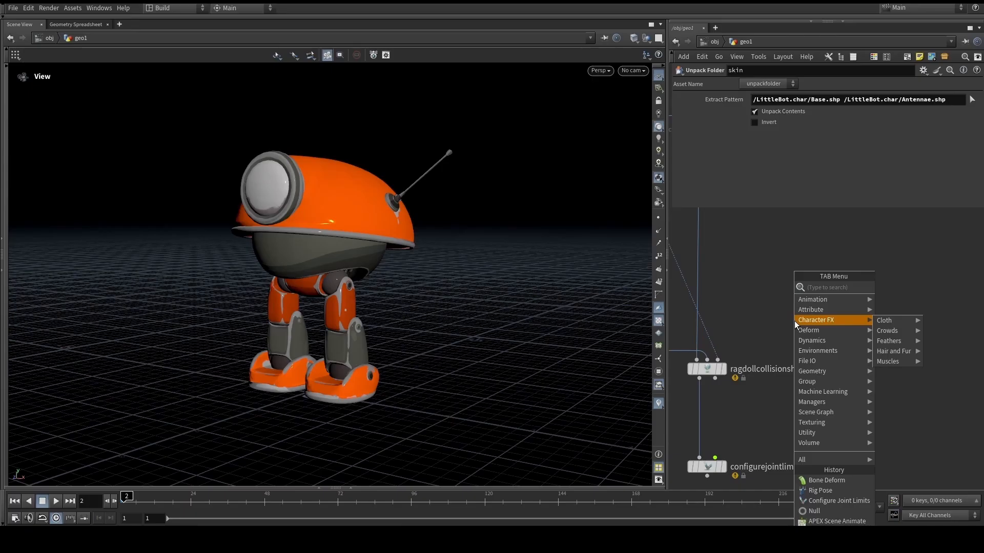
type("scne")
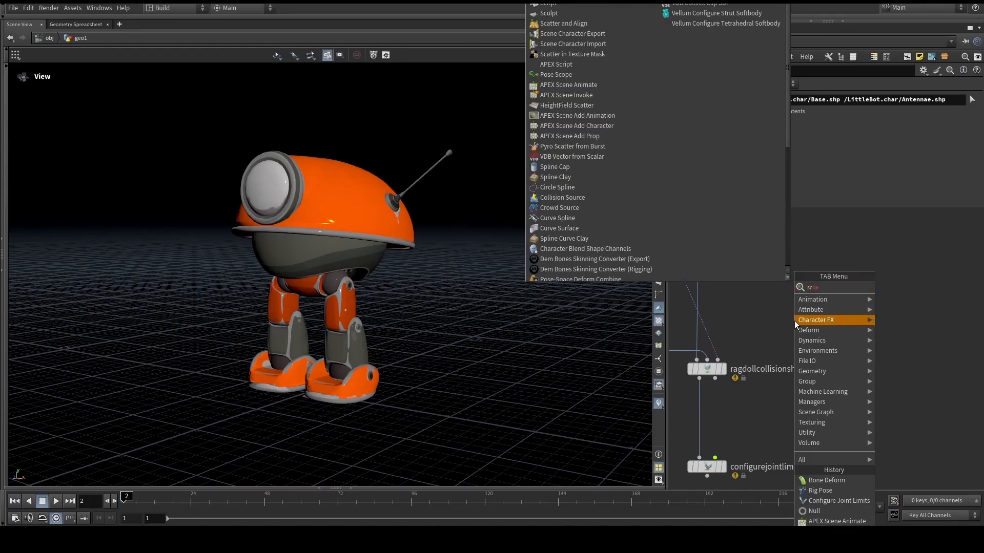
key("BackSpace")
key("BackSpace")
type("ene ani")
key("Return")
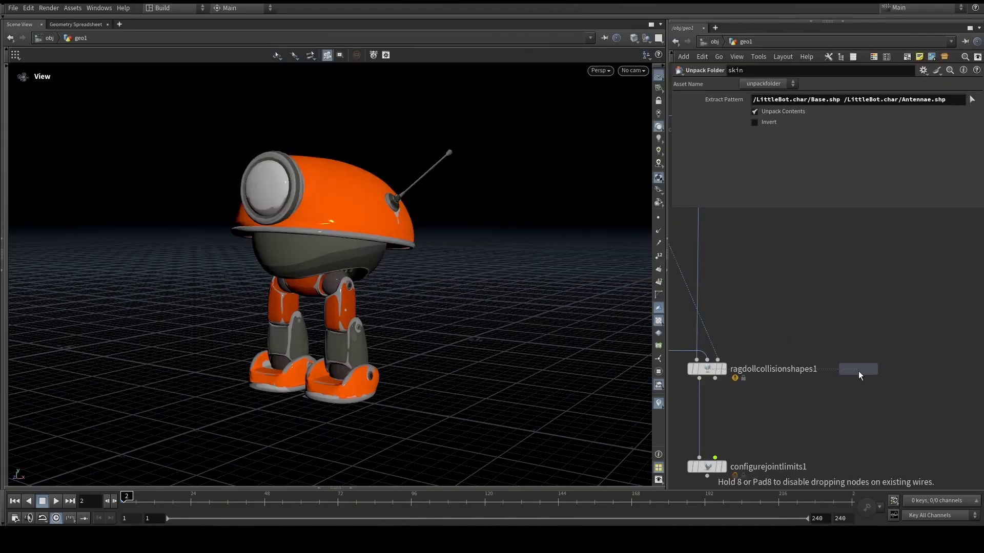
left_click(859, 371)
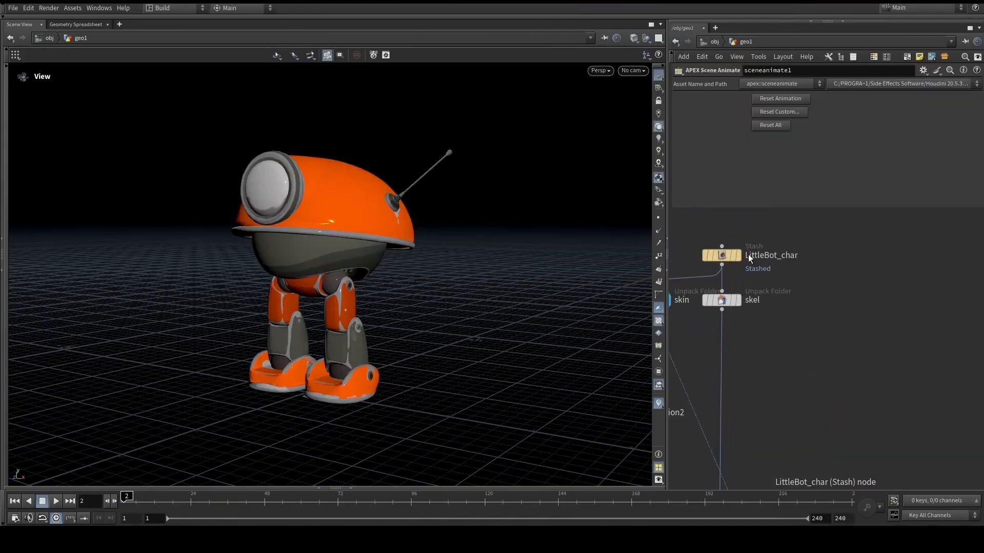
- Connect the LittleBot_char stash to sceneanimate1's input and display sceneanimate1
left_click(743, 264)
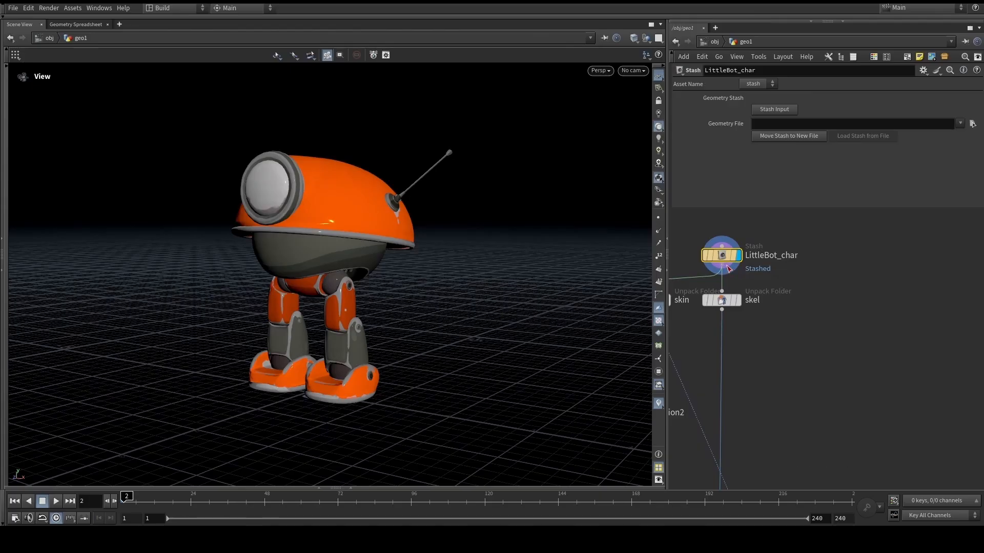
left_click(722, 265)
middle_click_drag(857, 389, 837, 267)
left_click(861, 407)
middle_click_drag(896, 358, 894, 319)
scroll(893, 318, "up", 1)
left_click(860, 414)
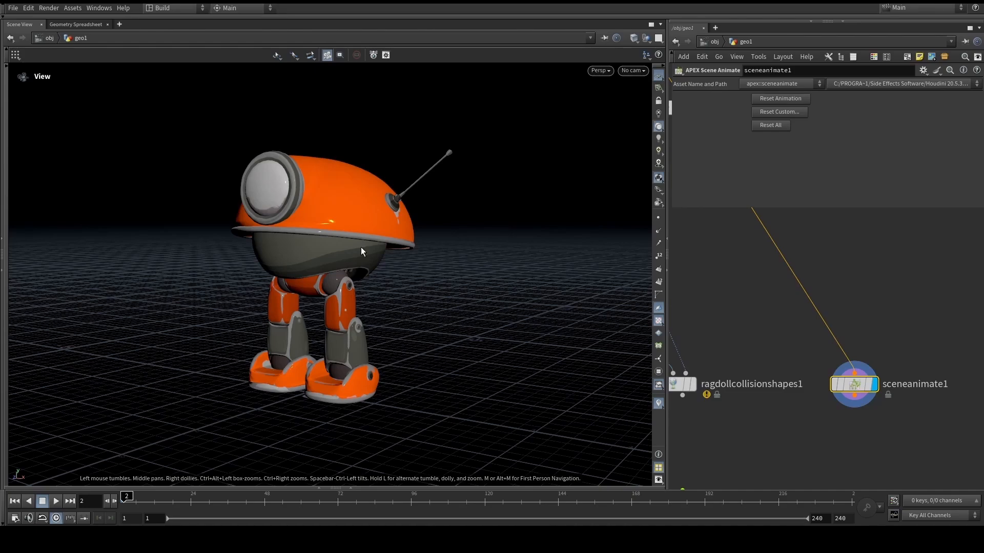
- Activate sceneanimate1's viewport tool, hide the ground-level master controls around the robot's feet, and return to frame 1
key("Return")
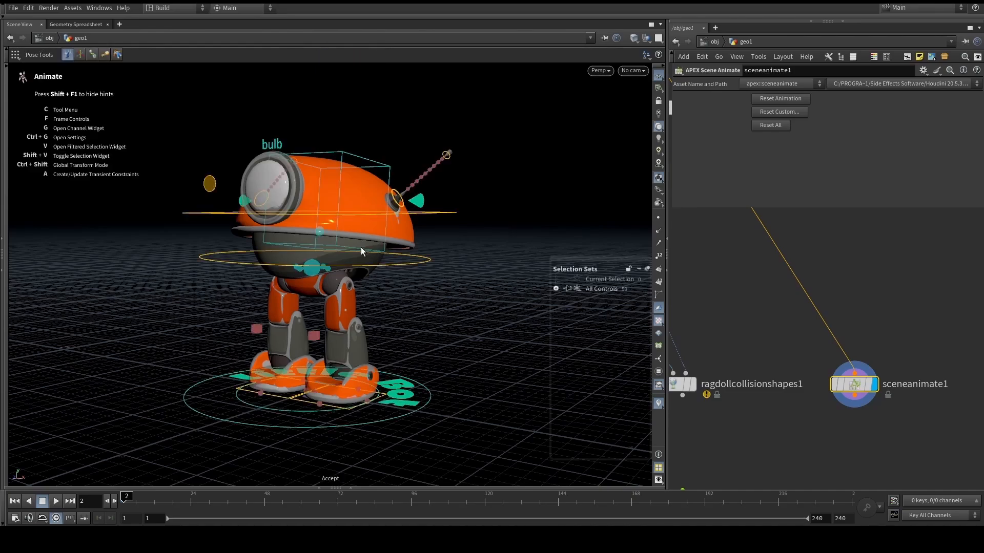
left_click_drag(434, 352, 421, 404)
left_click(576, 278)
middle_click_drag(411, 311, 421, 291, "alt")
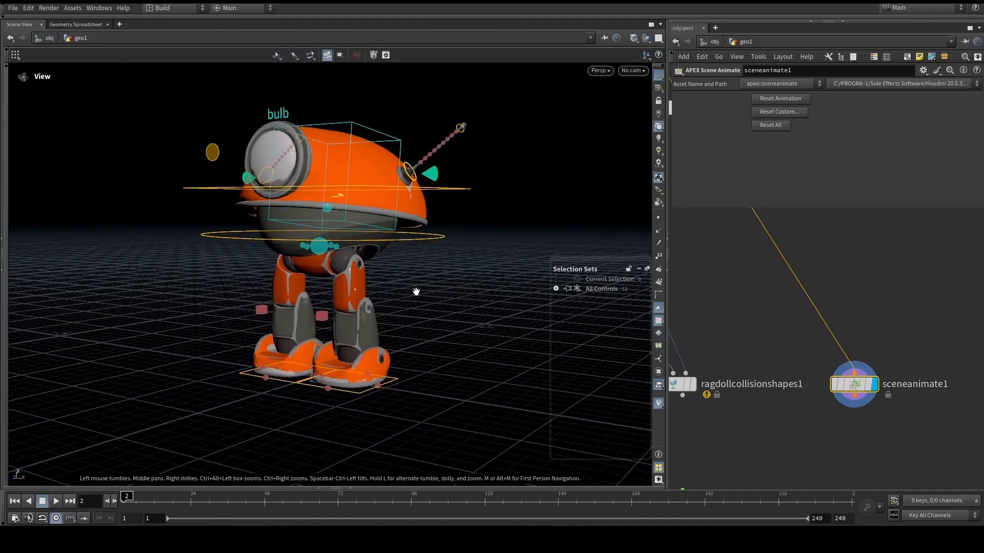
right_click_drag(420, 292, 358, 288, "alt")
left_click_drag(358, 287, 358, 309, "alt")
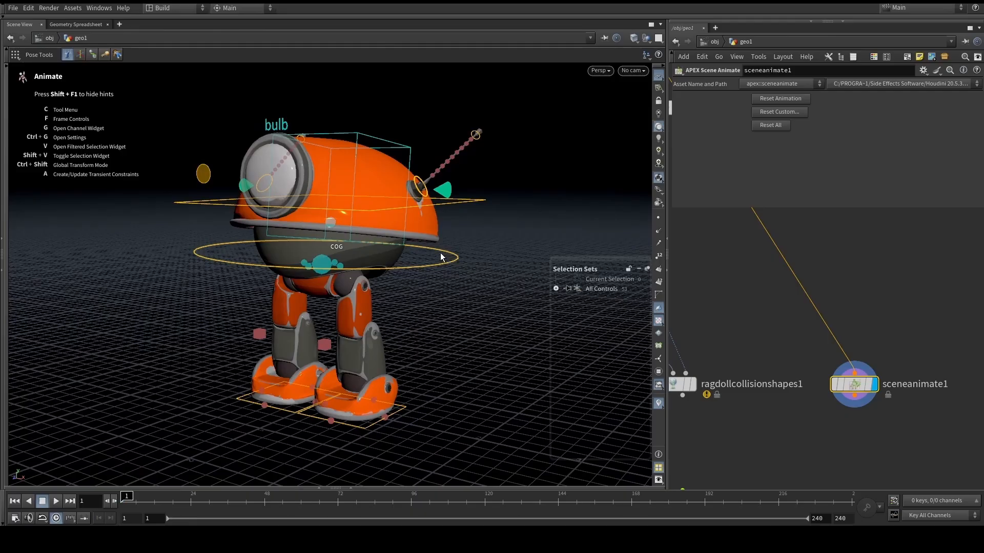
left_click_drag(445, 257, 405, 275, "alt")
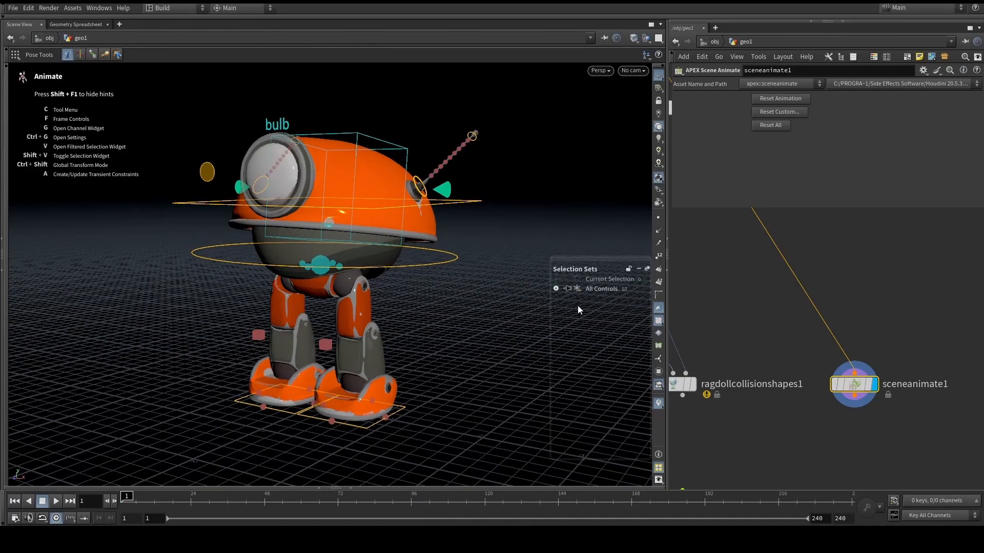
- Select the whole LittleBot control set, keyframe it at frame 1, and advance to frame 2
left_click(555, 288)
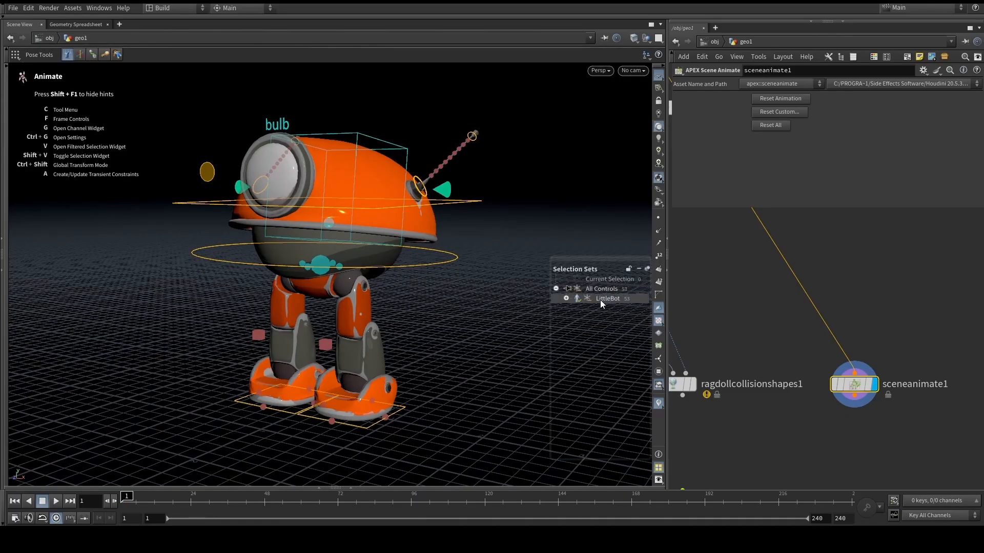
left_click(604, 298)
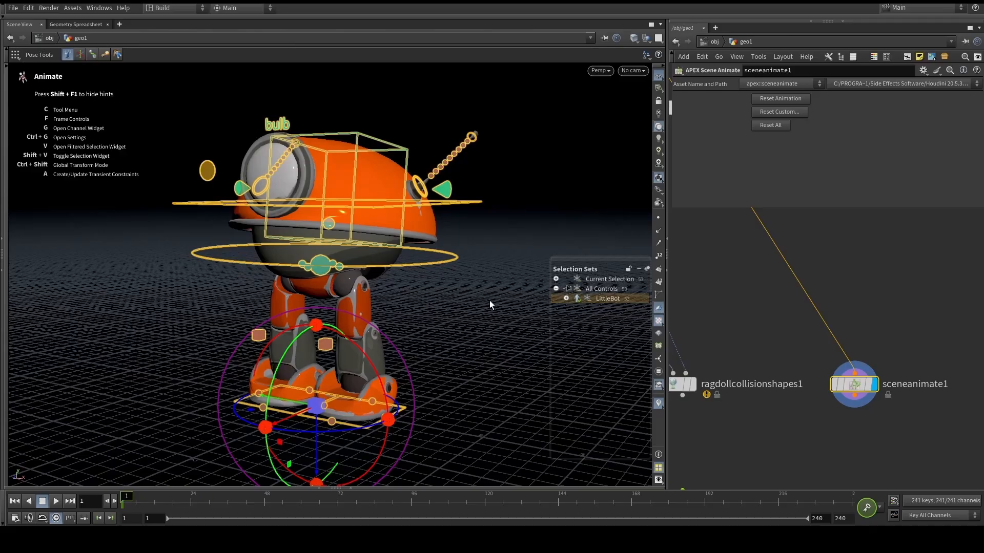
left_click(476, 300)
left_click_drag(475, 300, 636, 314, "alt")
left_click(589, 299)
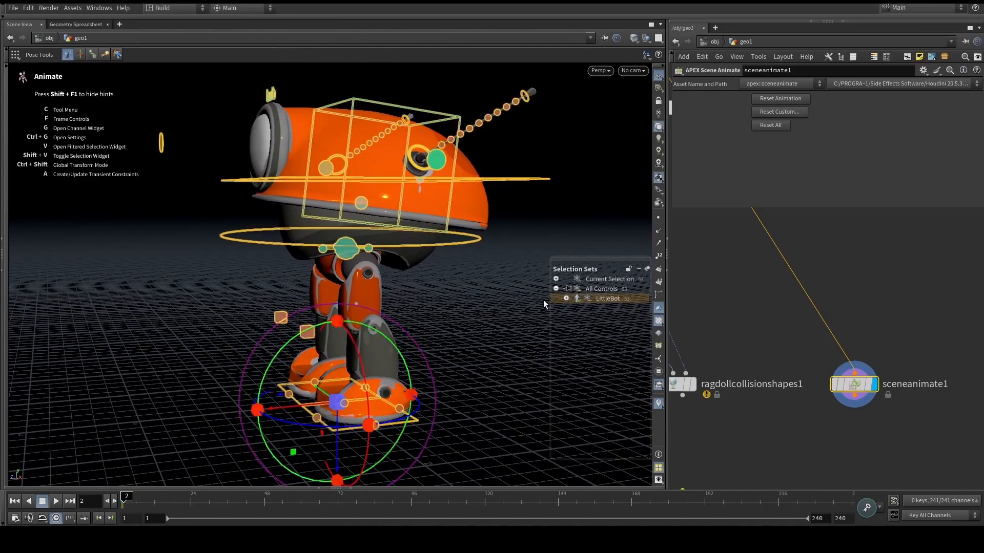
left_click(482, 294)
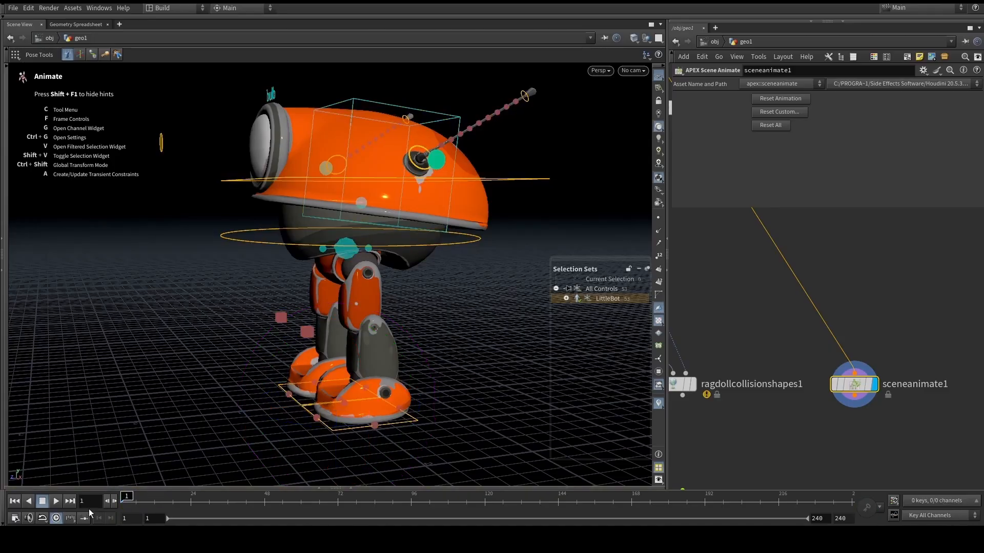
left_click_drag(349, 347, 422, 403, "alt")
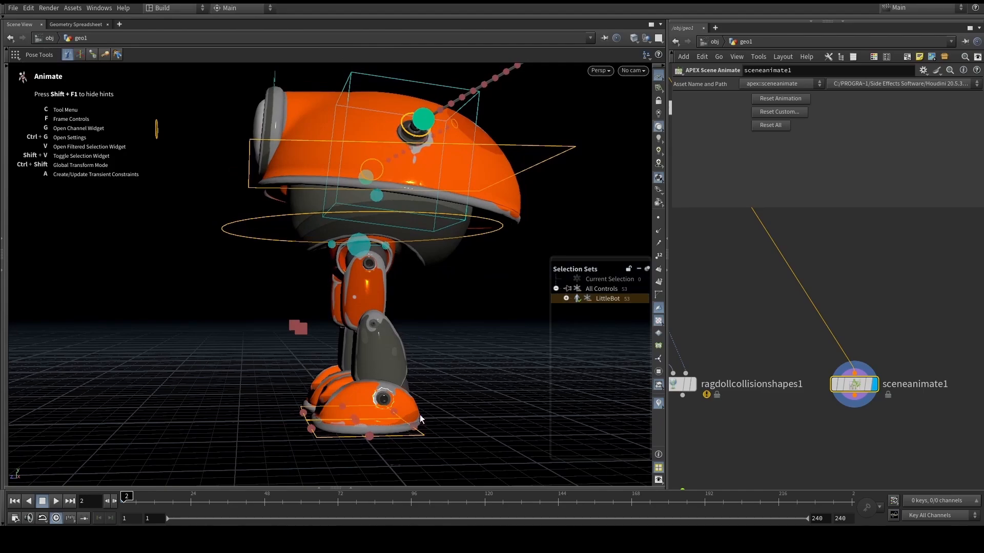
left_click(420, 413)
left_click(481, 297)
key("ctrl+g")
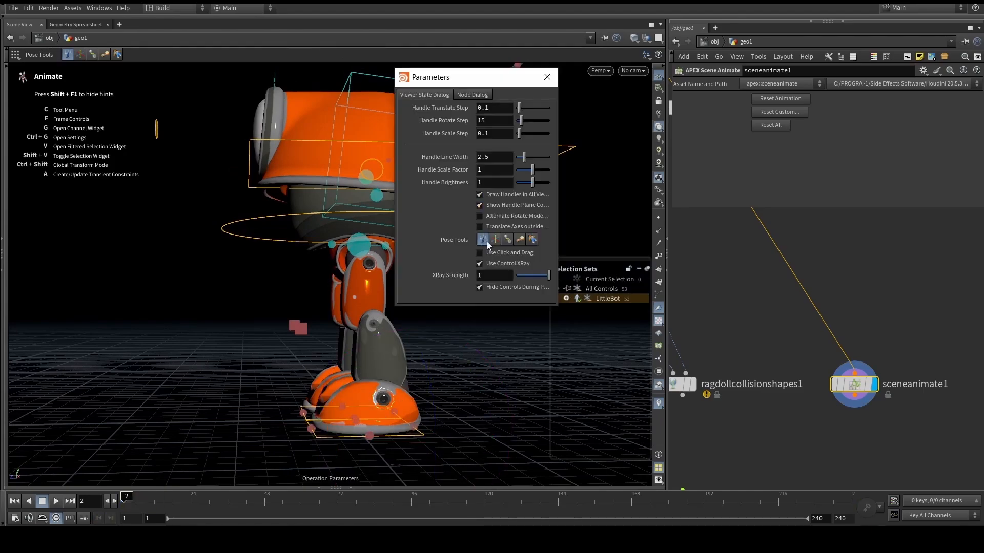
left_click(547, 77)
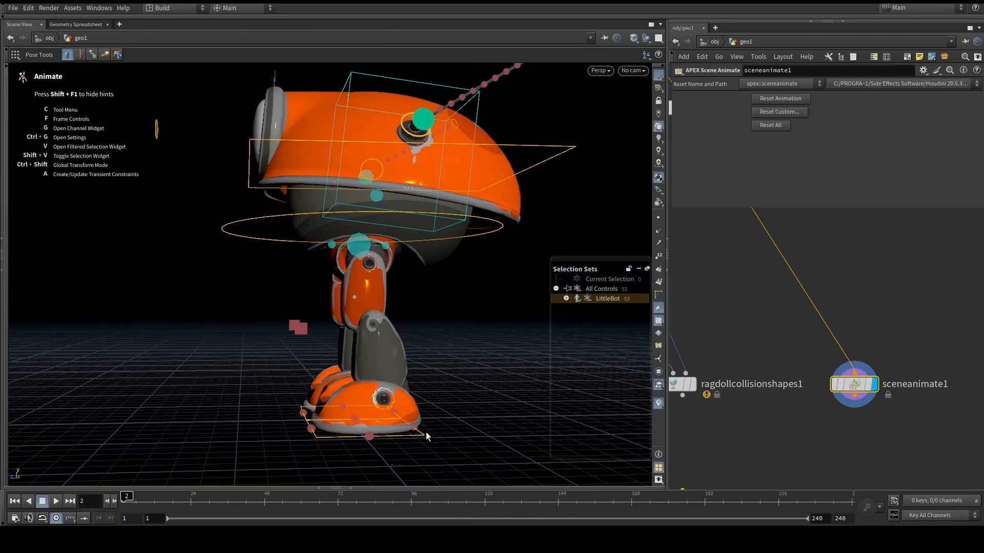
- Raise and tilt LittleBot's left foot control at frame 2 so that the leg folds up under the body
left_click_drag(423, 431, 373, 366)
left_click(372, 362)
left_click_drag(388, 331, 335, 281)
left_click_drag(335, 281, 439, 279, "alt")
- Raise LittleBot's right foot control at frame 2 and adjust its rotation and sideways placement to fold the right leg
left_click_drag(331, 373, 417, 320)
key("ctrl+z")
left_click(412, 312)
left_click_drag(331, 376, 485, 333)
left_click(484, 335)
left_click_drag(182, 367, 314, 373, "alt")
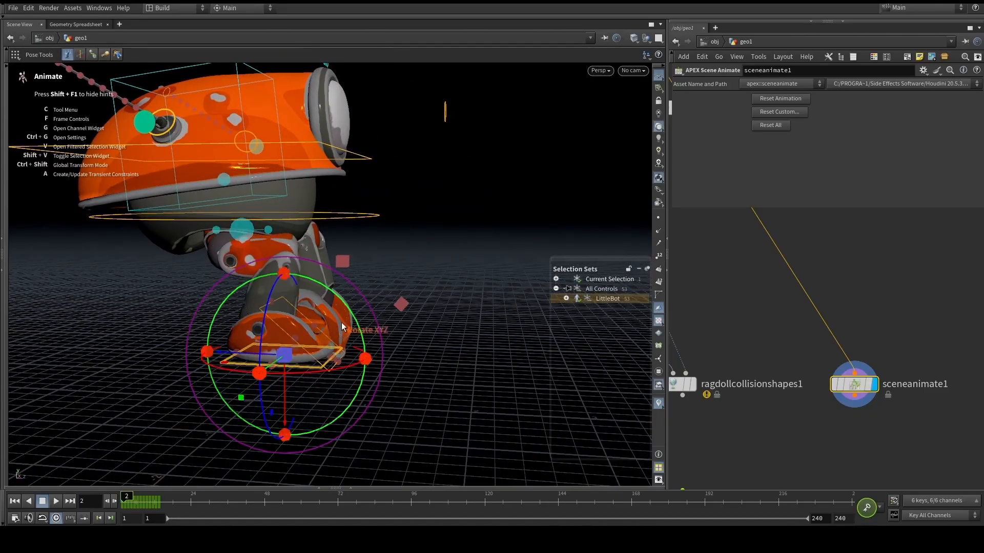
left_click_drag(350, 326, 349, 361)
left_click_drag(428, 264, 224, 249, "alt")
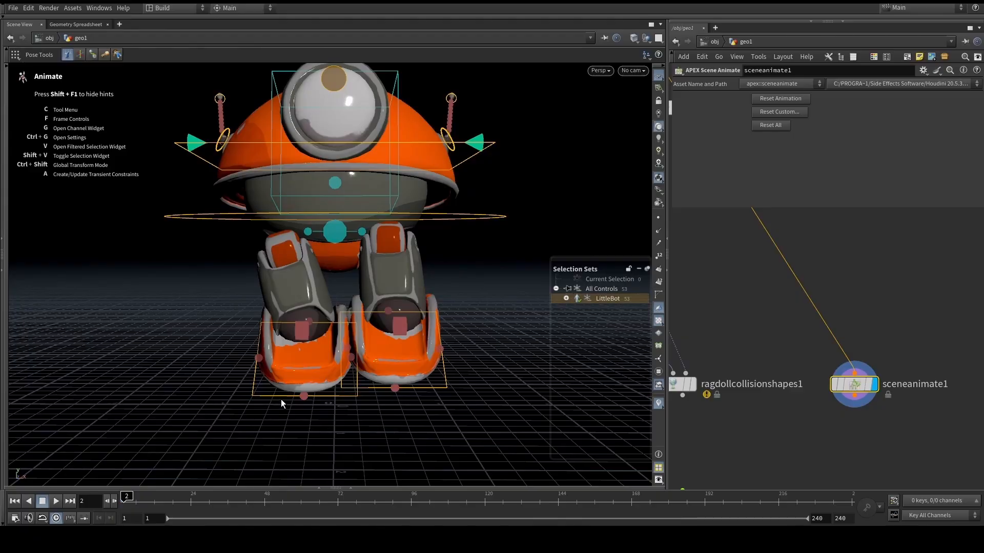
left_click_drag(280, 399, 257, 402)
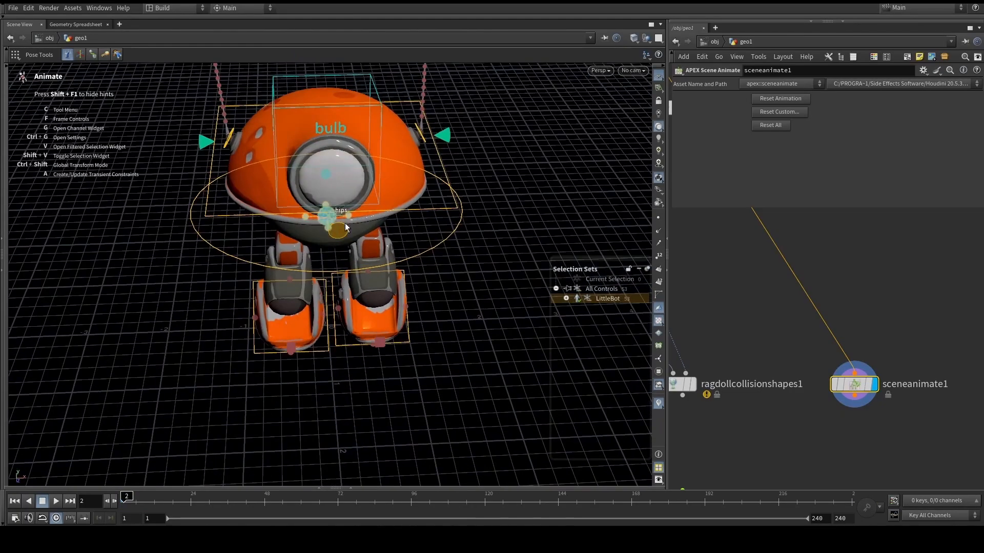
left_click_drag(346, 227, 193, 194)
left_click_drag(430, 266, 430, 315, "alt")
right_click_drag(498, 290, 488, 253, "alt")
left_click(453, 262)
mouse_move(454, 262)
left_mouse_down("alt")
mouse_move(413, 259)
mouse_move(340, 230)
mouse_move(330, 238)
mouse_move(334, 255)
mouse_move(460, 262)
left_mouse_up("alt")
right_click_drag(460, 262, 472, 201, "alt")
left_click_drag(473, 201, 358, 268, "alt")
key("ctrl+z")
- At frame 3, lift LittleBot's left foot control up behind the body and reposition the left knee control
left_click(570, 167)
key("Right")
left_click_drag(363, 313, 467, 353, "alt")
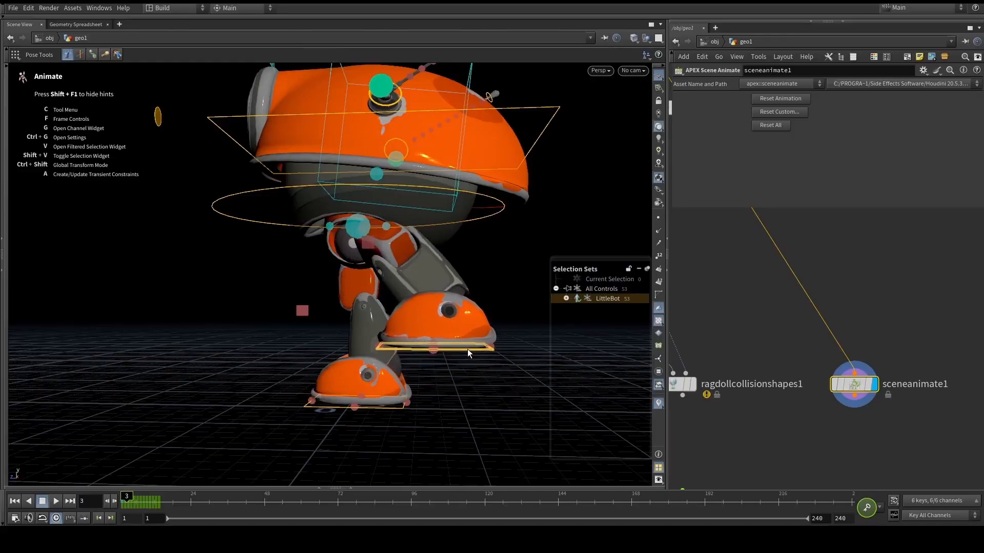
left_click_drag(297, 312, 336, 248, "alt")
left_click(342, 332)
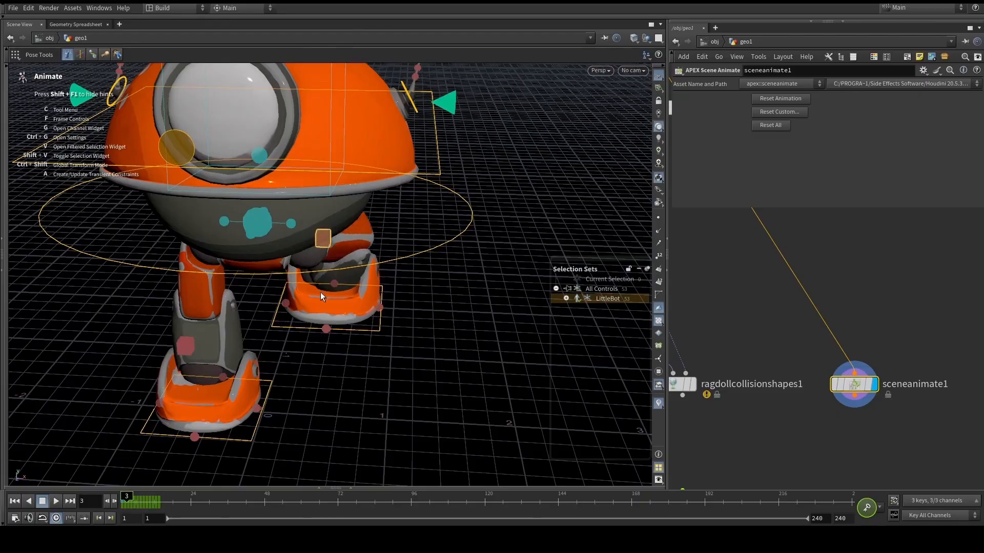
left_click(298, 337)
left_click_drag(297, 338, 408, 260, "alt")
left_click_drag(360, 339, 371, 312)
left_click_drag(445, 263, 295, 260, "alt")
- Lift LittleBot's right foot control up behind the body at frame 3 and refine the placement of both legs
left_click_drag(379, 330, 446, 361)
left_click_drag(447, 361, 386, 357, "alt")
left_click(465, 307)
left_click_drag(453, 295, 471, 268)
left_click_drag(482, 355, 464, 305, "alt")
left_click(466, 306)
left_click_drag(431, 391, 298, 270)
left_click_drag(313, 238, 533, 253)
- Rotate LittleBot's right foot toes-down at frame 3 and adjust it to fold the leg backward
left_click(226, 345)
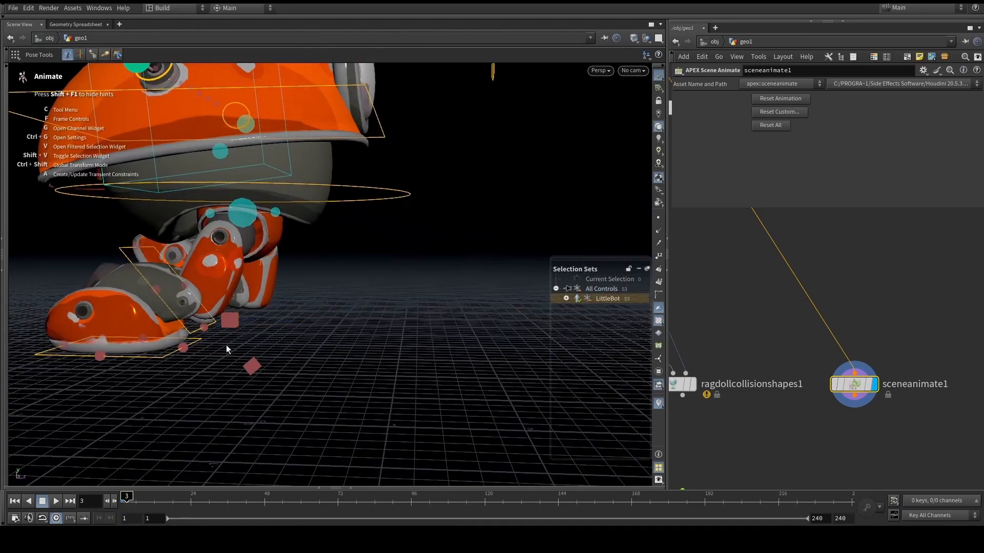
left_click(158, 358)
left_click_drag(161, 361, 333, 335)
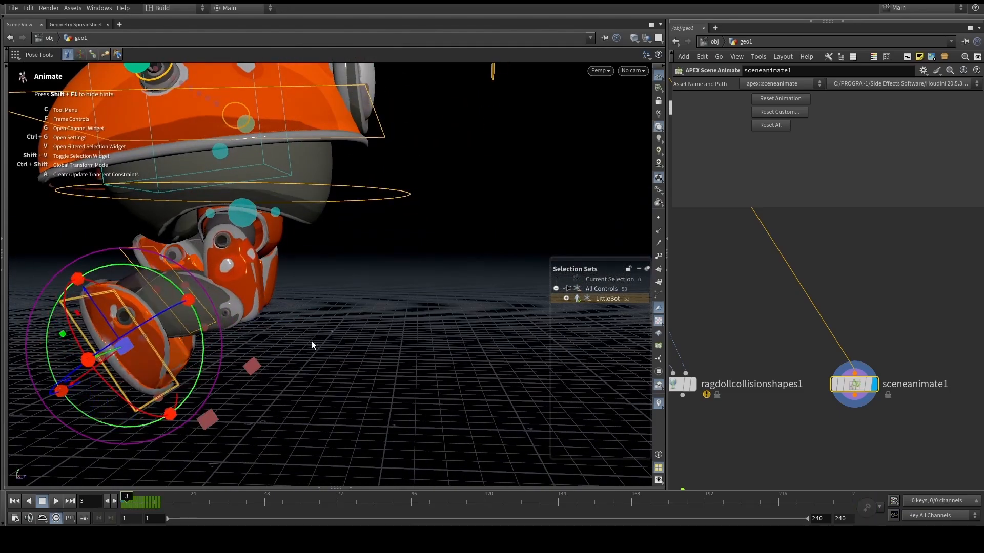
left_click(333, 335)
left_click_drag(145, 404, 115, 356)
right_click_drag(226, 289, 256, 272, "alt")
left_click_drag(256, 272, 237, 314, "alt")
- Inspect the folded legs from several angles and step through frames 1 to 3 to compare the leg poses
left_click_drag(317, 161, 497, 270)
left_click(527, 171)
right_click_drag(523, 177, 505, 190, "alt")
left_click(211, 271)
left_click_drag(207, 287, 410, 191)
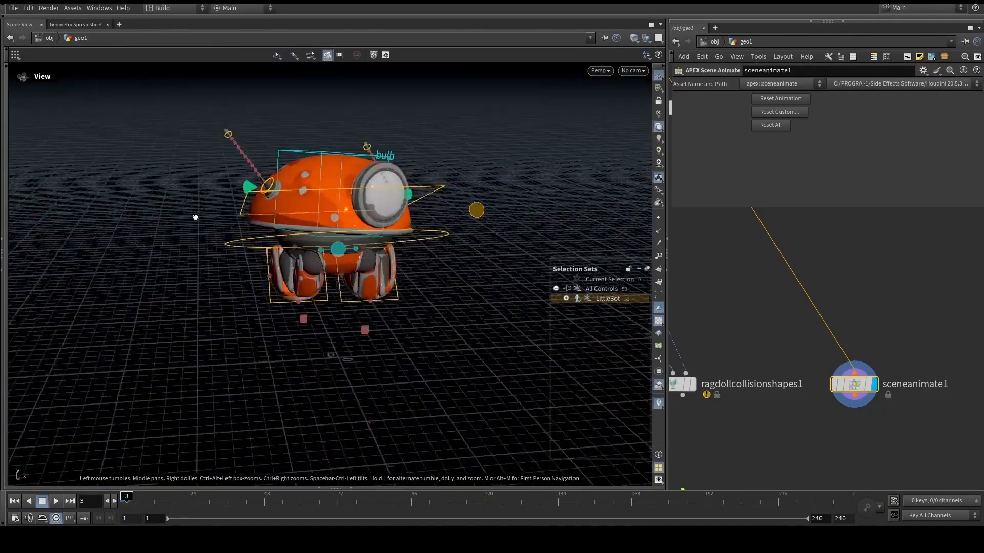
left_click_drag(195, 215, 268, 228, "alt")
key("Right")
key("Right")
key("Left")
key("Left")
key("Right")
key("Right")
key("Left")
key("Left")
left_click_drag(275, 223, 251, 220, "alt")
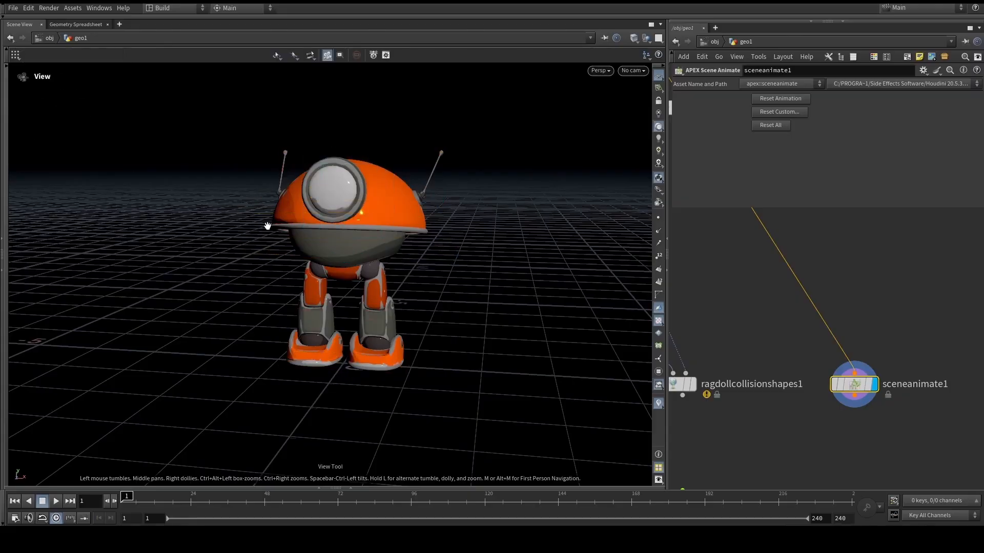
left_click_drag(293, 251, 308, 269)
- Add an APEX Scene Invoke node below sceneanimate1, wired to its output, and display it
scroll(747, 318, "down", 4)
middle_click_drag(778, 324, 783, 303)
middle_click_drag(346, 233, 341, 248)
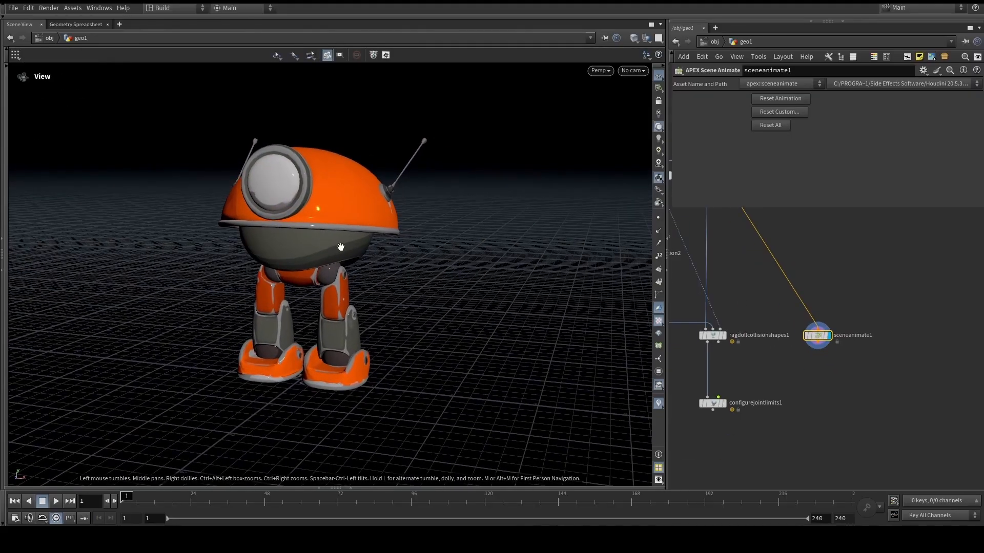
scroll(851, 344, "up", 3)
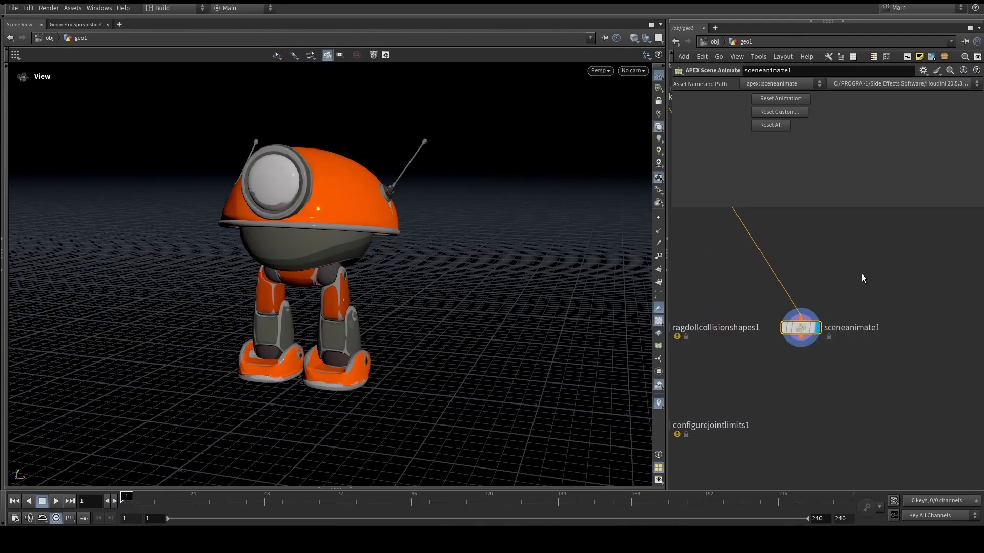
key("Tab")
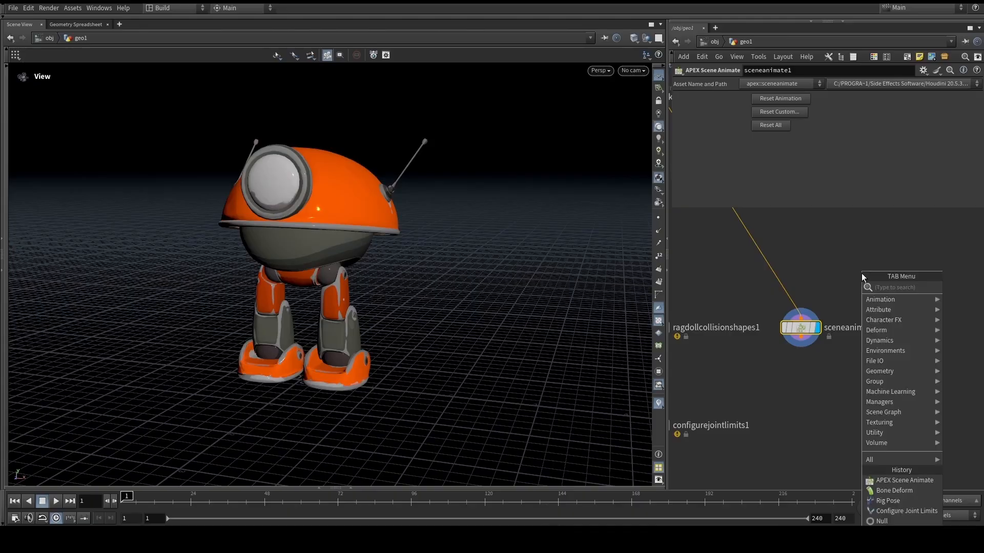
type("apex scene")
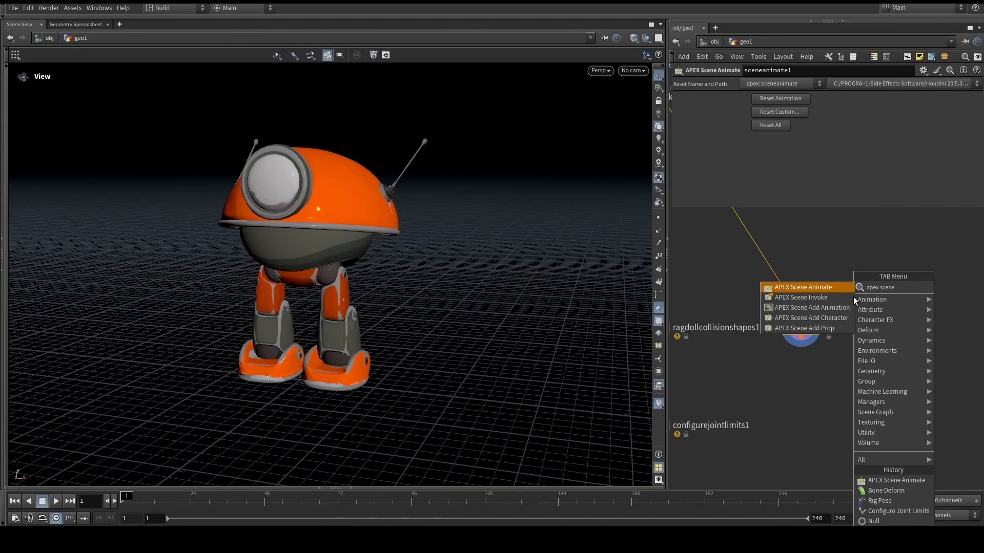
left_click(853, 297)
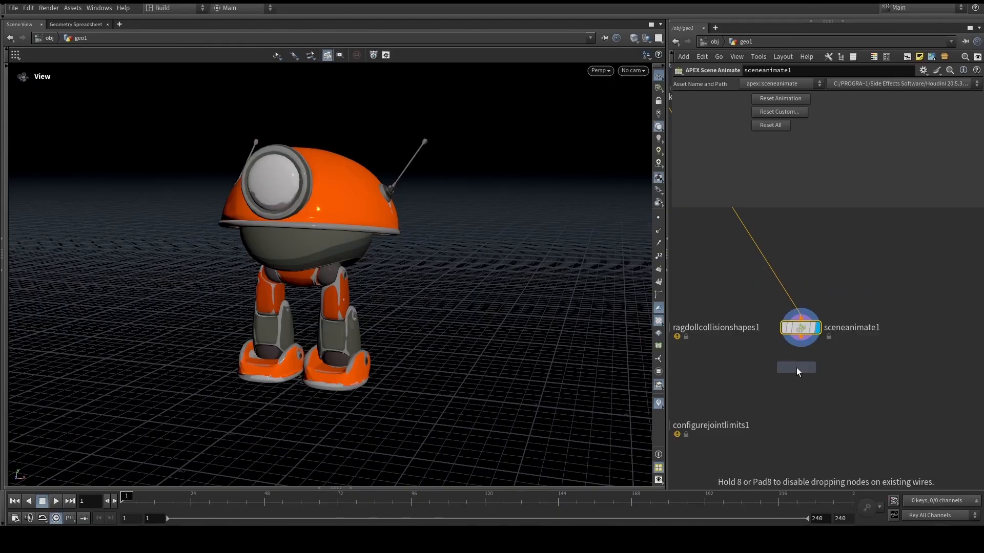
left_click(795, 368)
scroll(795, 368, "up", 5)
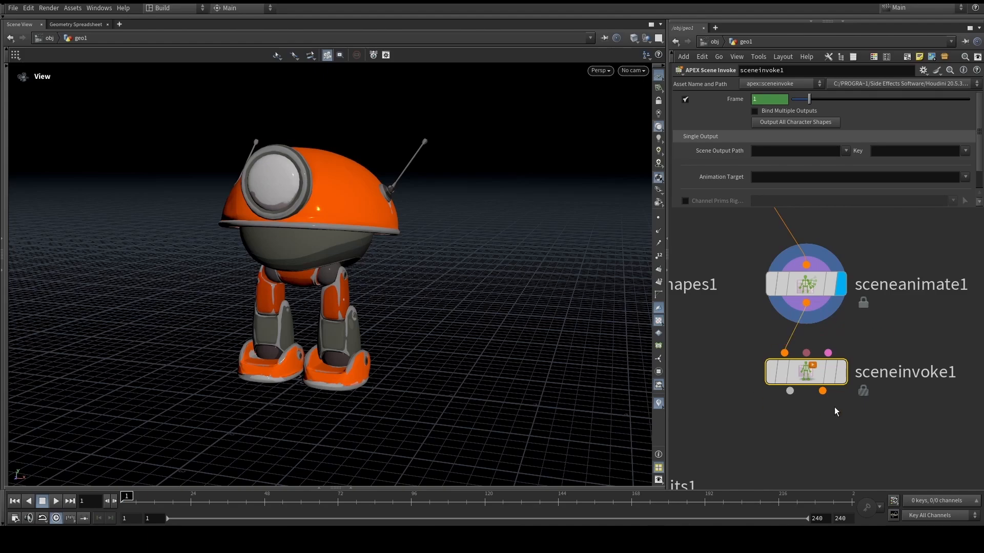
left_click(841, 373)
- Display sceneinvoke1 and set its scene output path to /LittleBot.char/Base.rig/output with the key Base.skel
left_click_drag(890, 337, 797, 400)
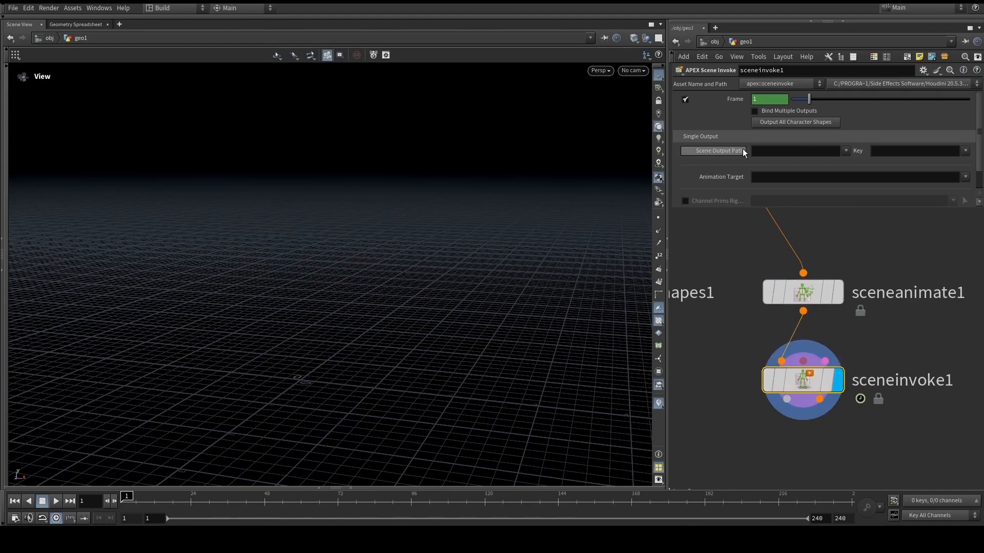
left_click(845, 151)
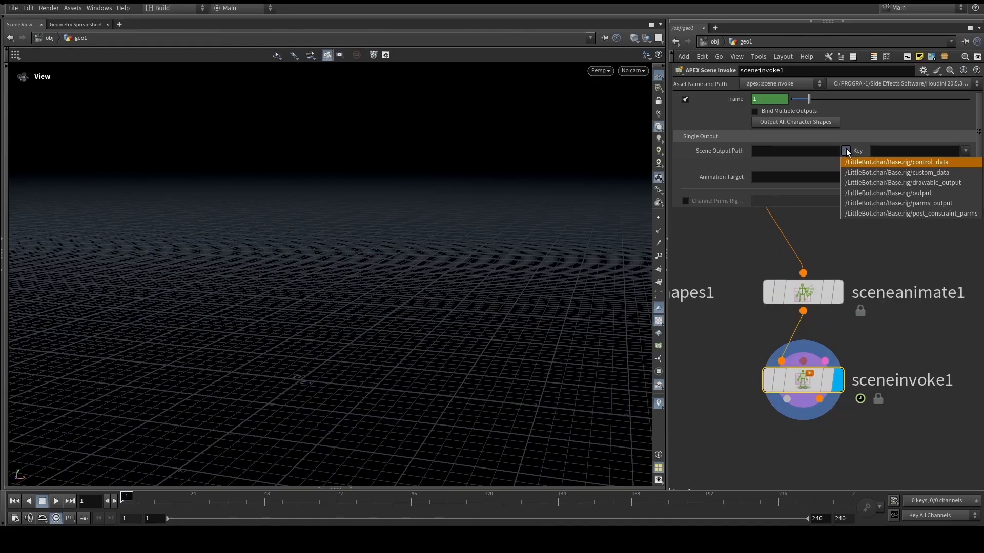
left_click(892, 195)
left_click(965, 152)
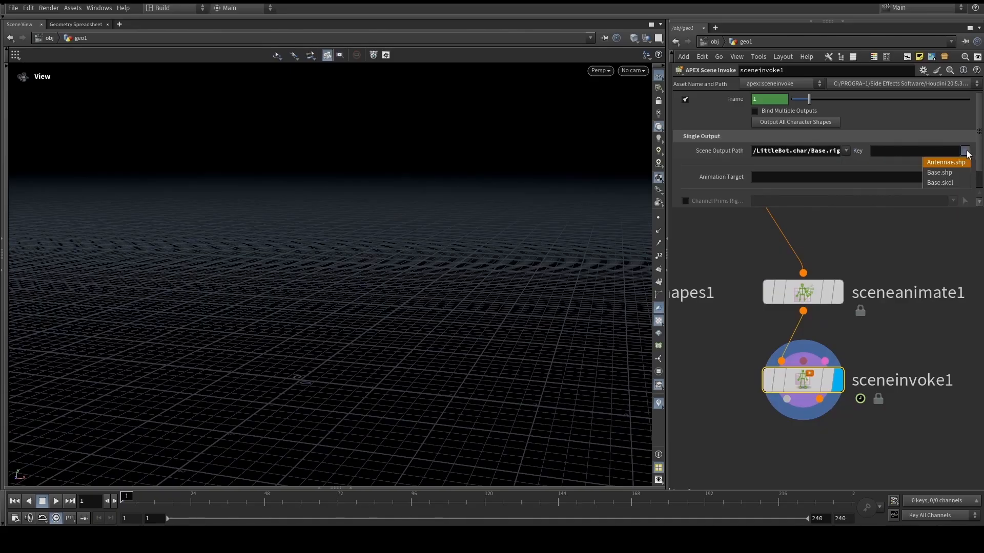
left_click(957, 183)
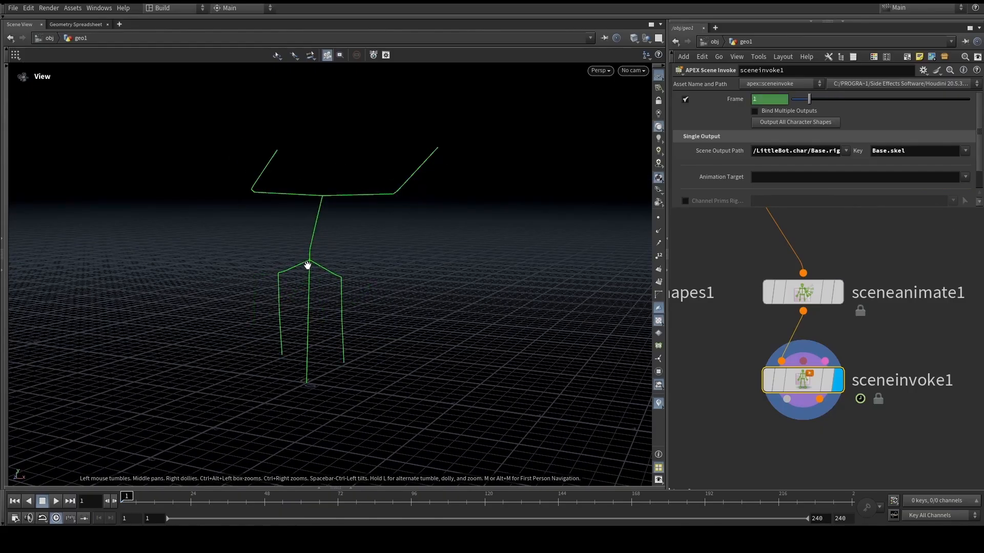
- Add a MotionClip node below sceneinvoke1, wired to its first output, and display it
scroll(699, 367, "down", 3)
key("Tab")
type("motioncli")
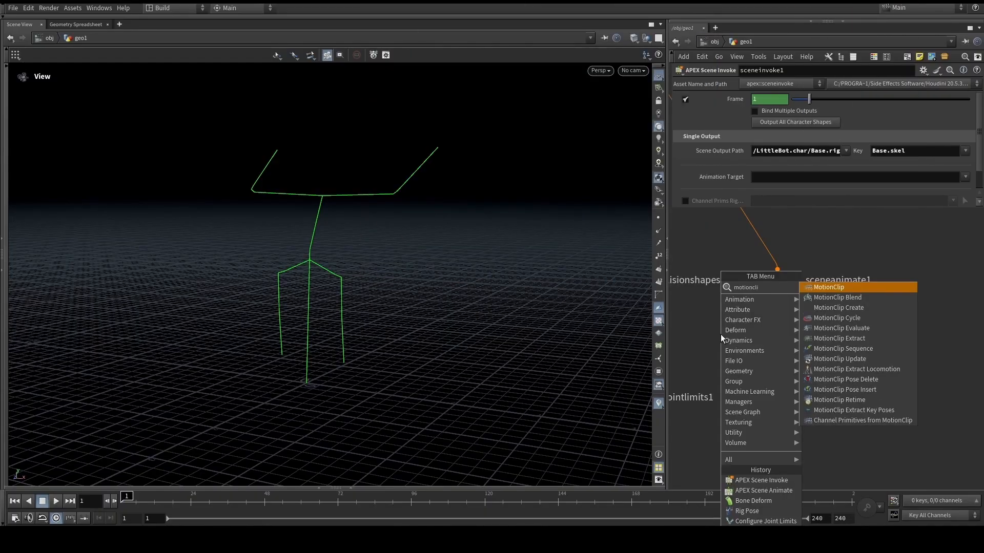
key("Return")
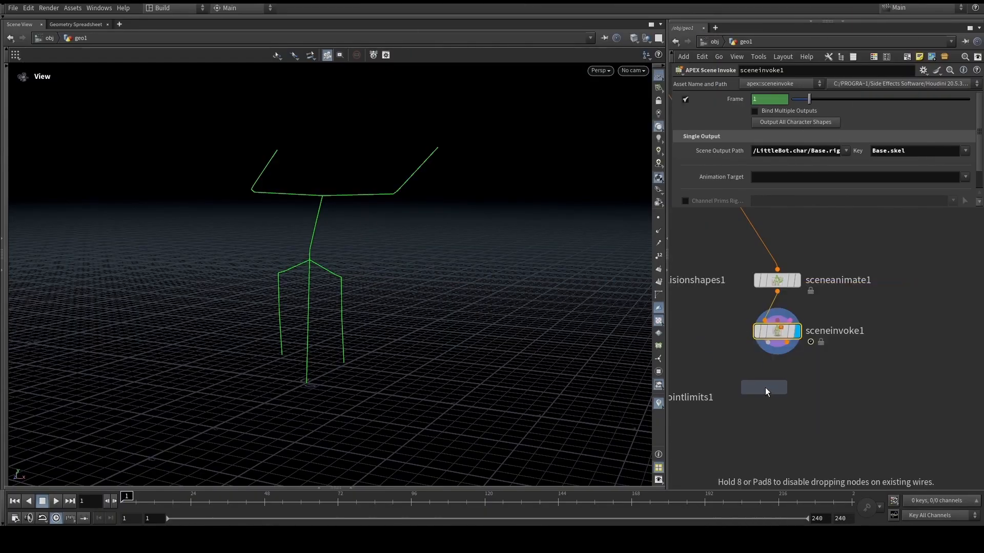
left_click(777, 380)
scroll(776, 381, "up", 3)
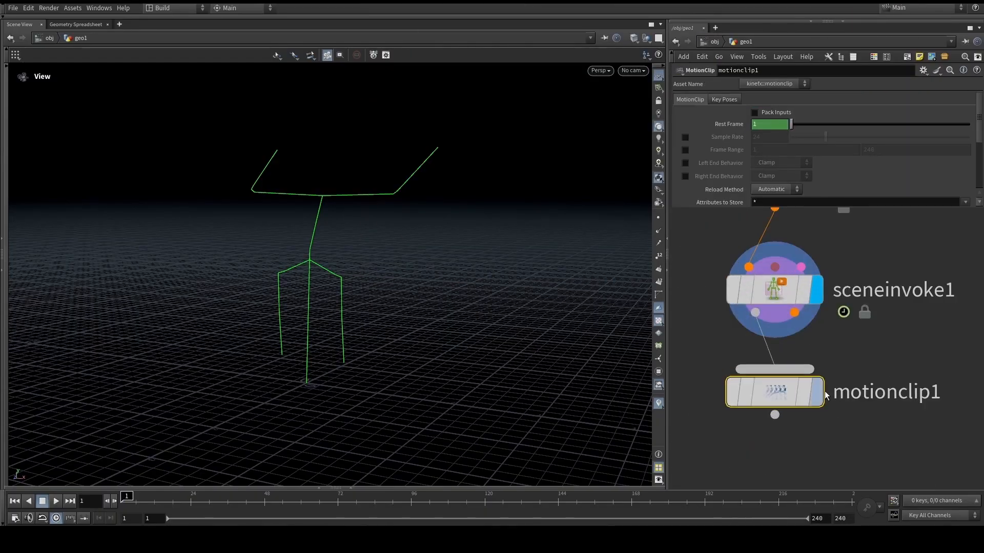
key("r")
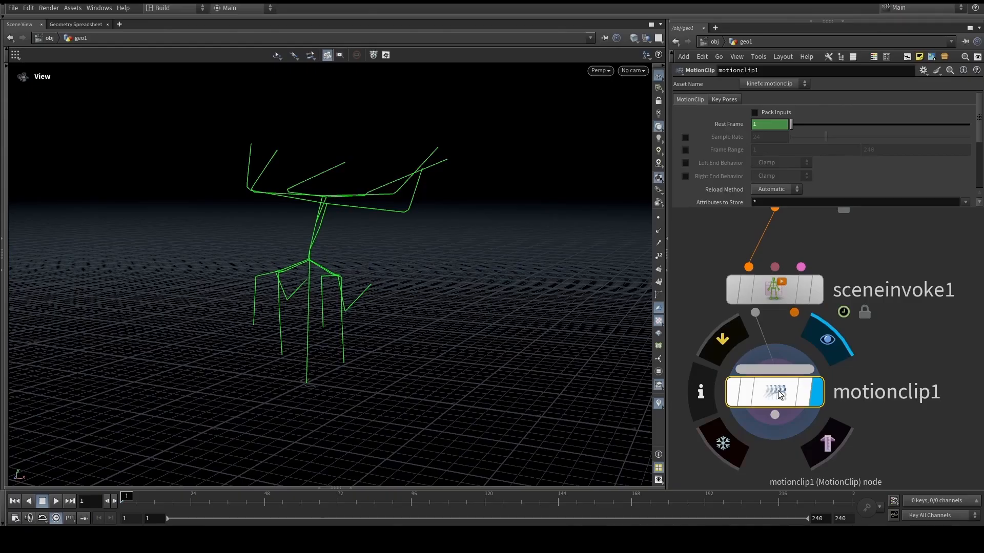
- Enable motionclip1's frame range, remove the end frame's channel and set the end frame to 10
right_click(881, 149)
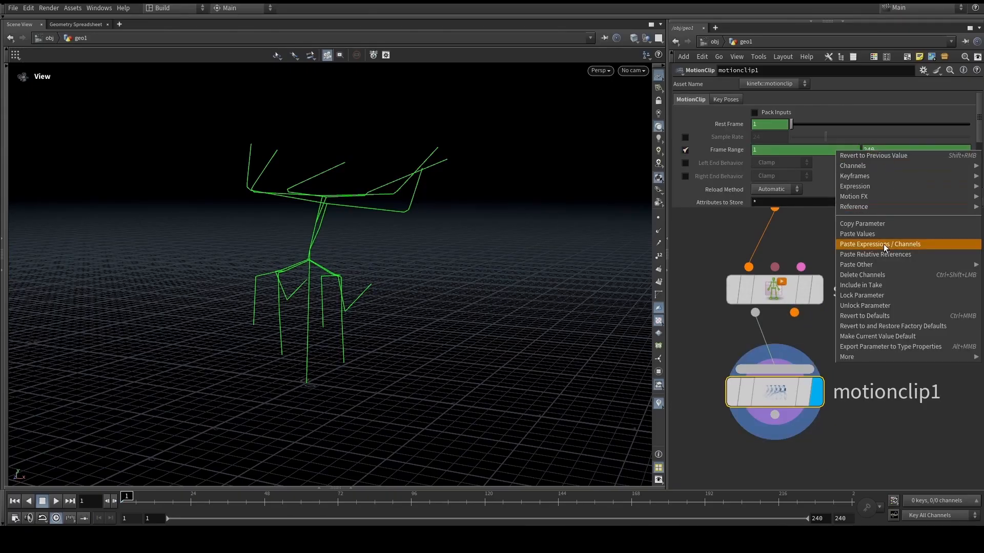
left_click(880, 275)
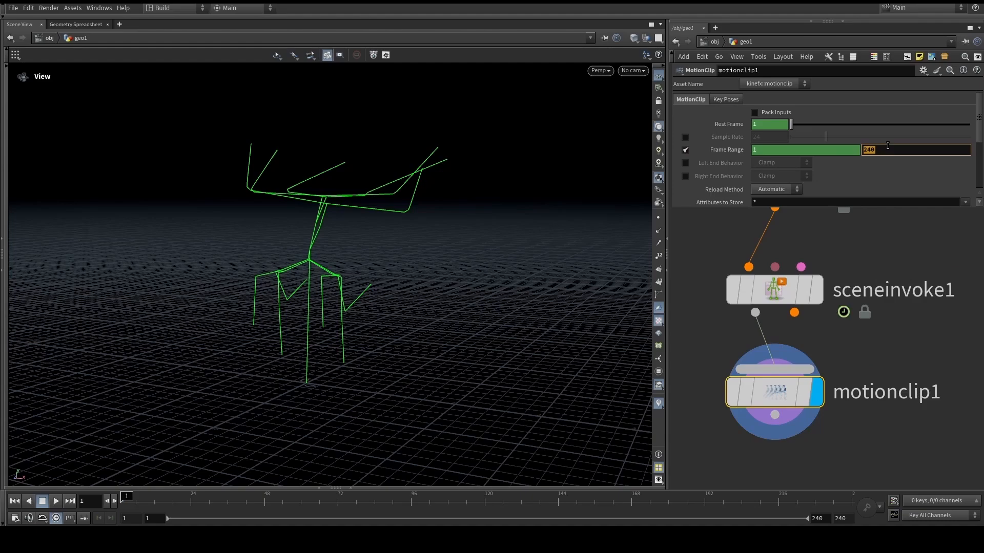
middle_click(786, 383)
scroll(789, 358, "down", 4)
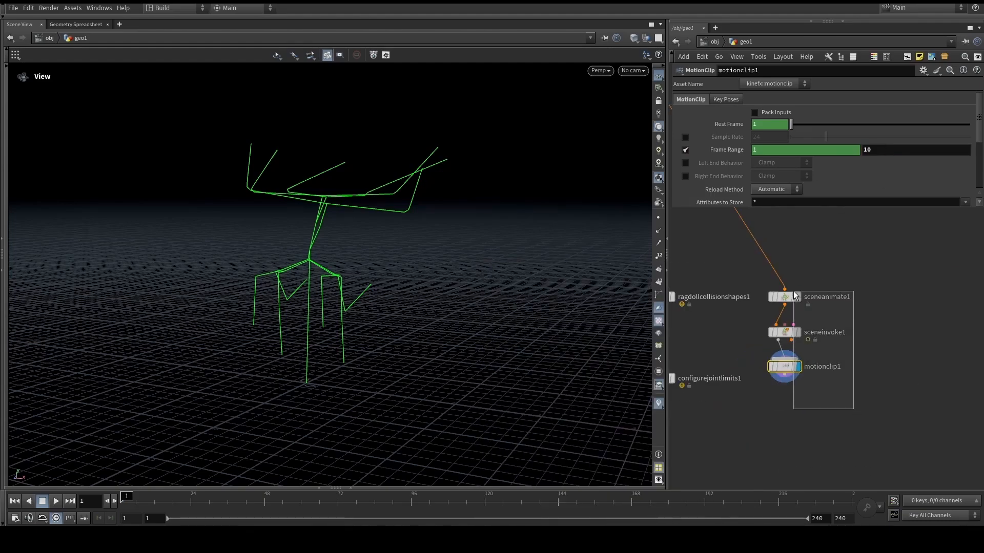
- Wire motionclip1's output into the second input of configurejointlimits1 and display configurejointlimits1
left_click(785, 297)
scroll(733, 316, "up", 3)
left_click_drag(748, 381, 741, 419)
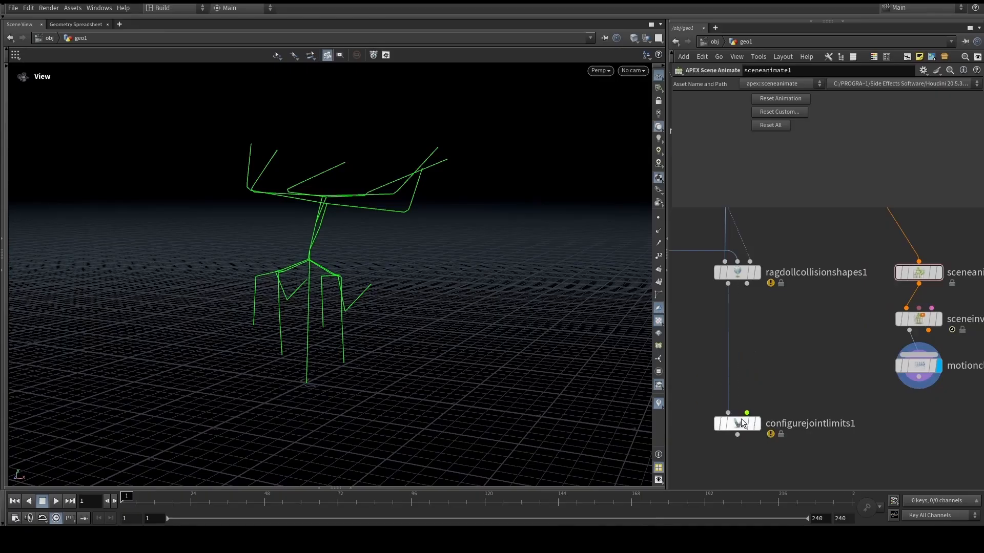
scroll(820, 379, "up", 2)
left_click(919, 377)
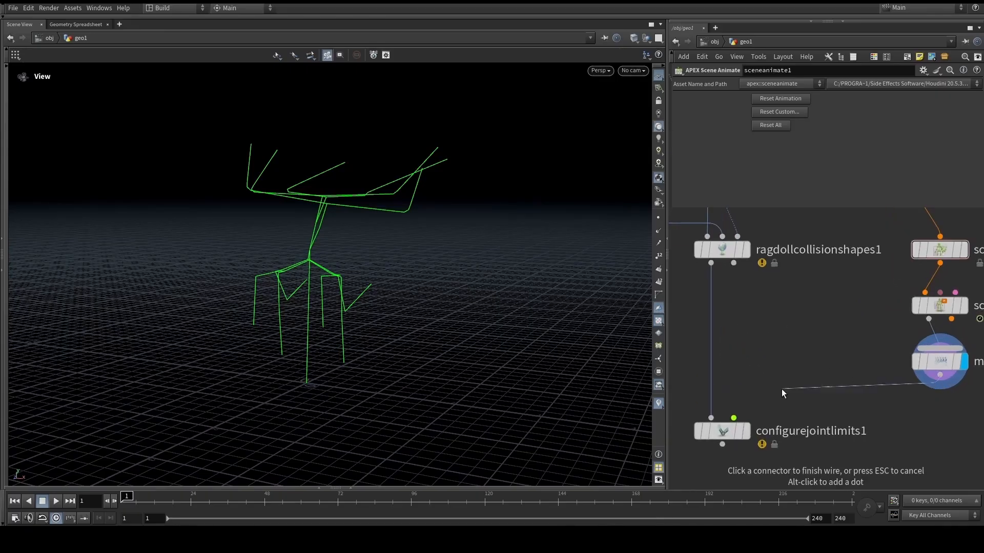
left_click(734, 417)
left_click_drag(733, 422, 727, 409)
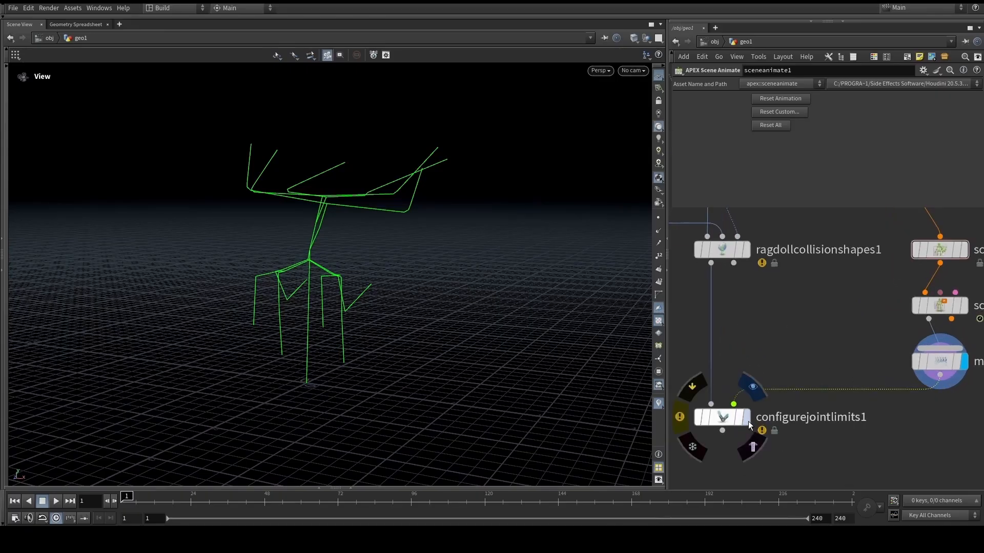
left_click(747, 419)
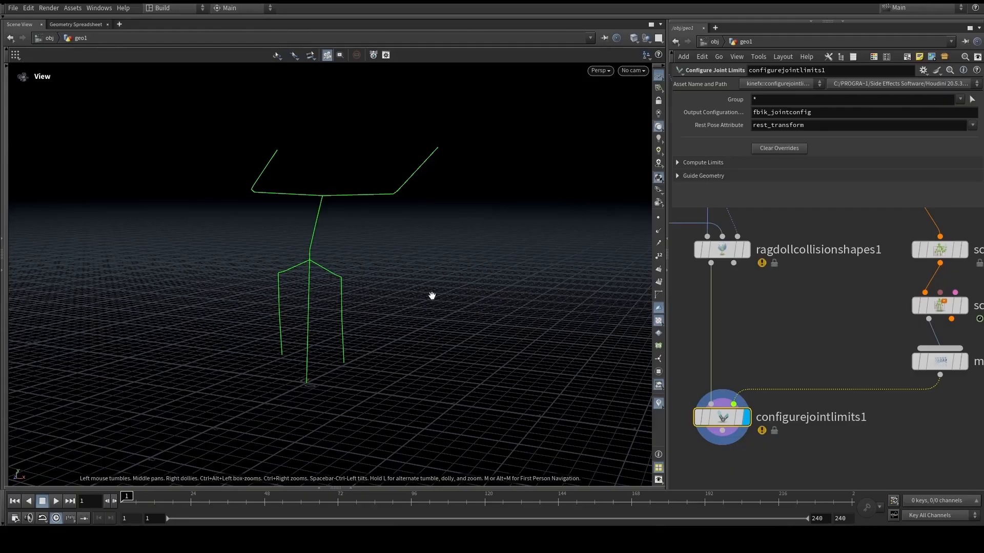
- Enable computing limits for joints from the MotionClip with a Custom Frame Range clip range, and show the joint limit handles
left_click(704, 162)
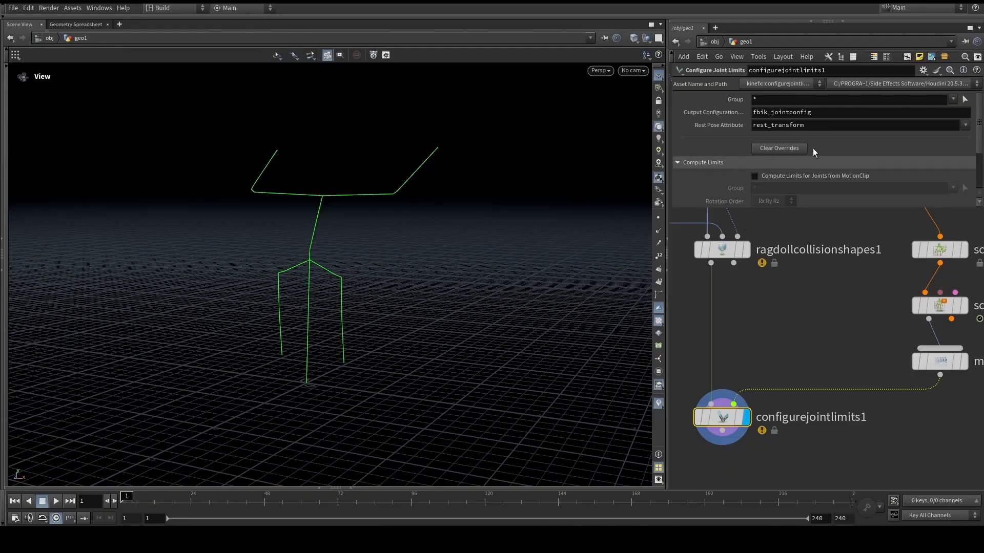
scroll(812, 148, "down", 2)
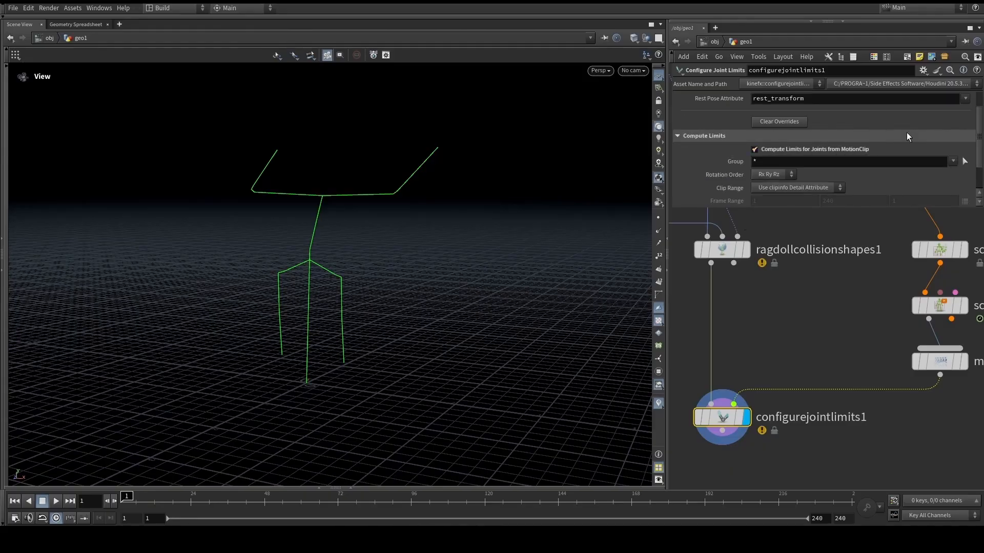
key("Return")
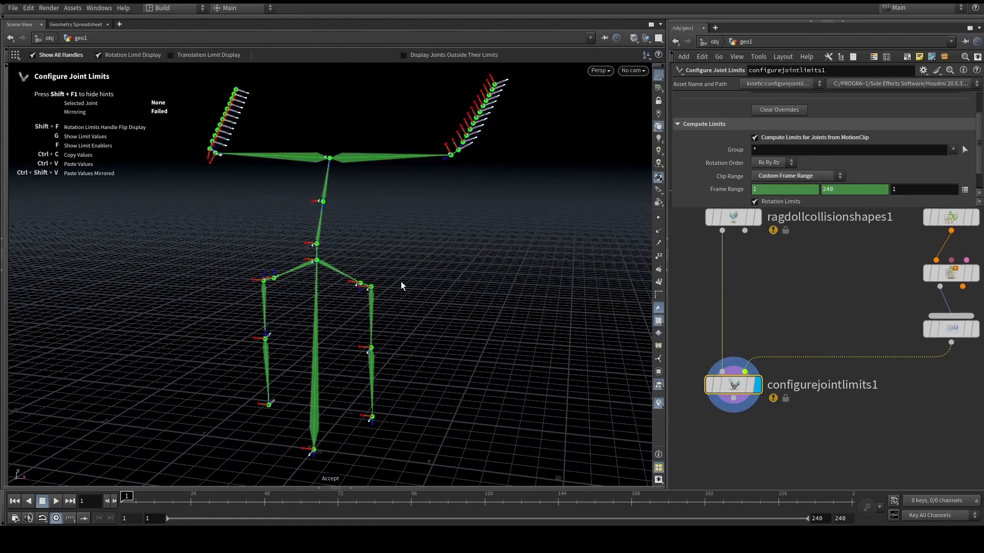
- Examine the rotation limit handles on the skeleton's legs, body and antennae from several angles
right_click_drag(416, 232, 397, 279, "alt")
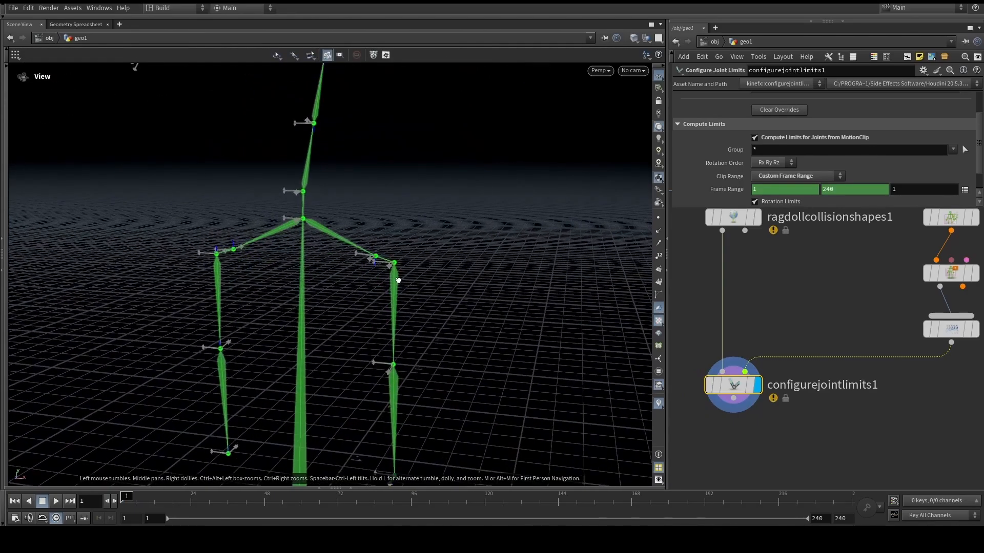
left_click_drag(398, 279, 389, 273, "alt")
right_click_drag(390, 279, 330, 318, "alt")
middle_click_drag(385, 177, 375, 230, "alt")
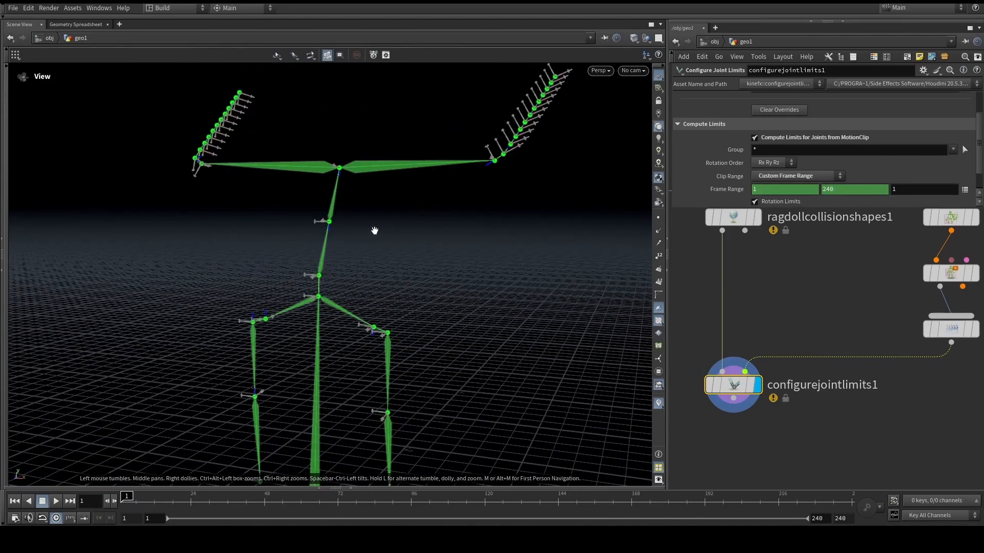
left_click_drag(376, 231, 385, 256, "alt")
right_click_drag(395, 233, 367, 250, "alt")
middle_click_drag(348, 265, 345, 252, "alt")
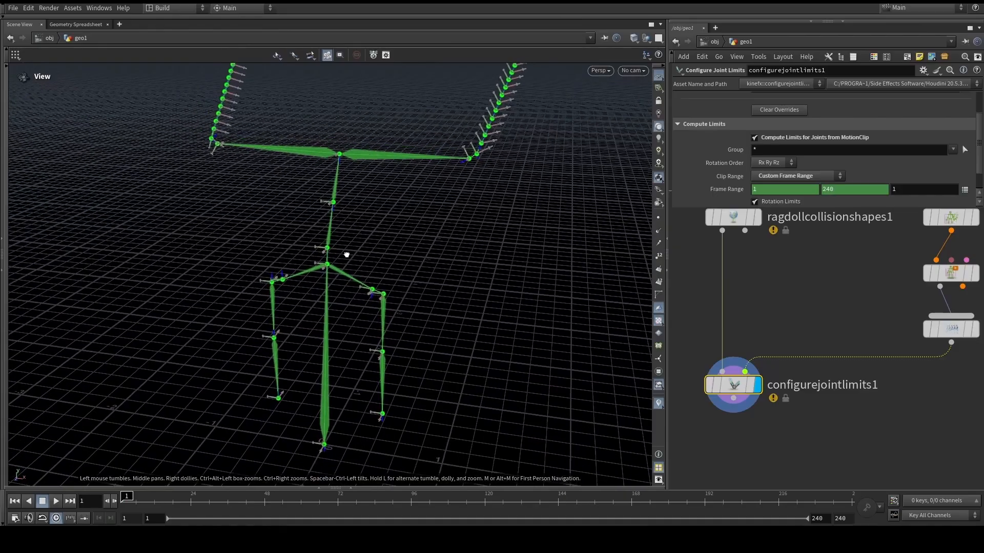
left_click_drag(345, 252, 340, 244, "alt")
- Display motionclip1 and enable Recompute Local Transforms on it
scroll(806, 308, "up", 2)
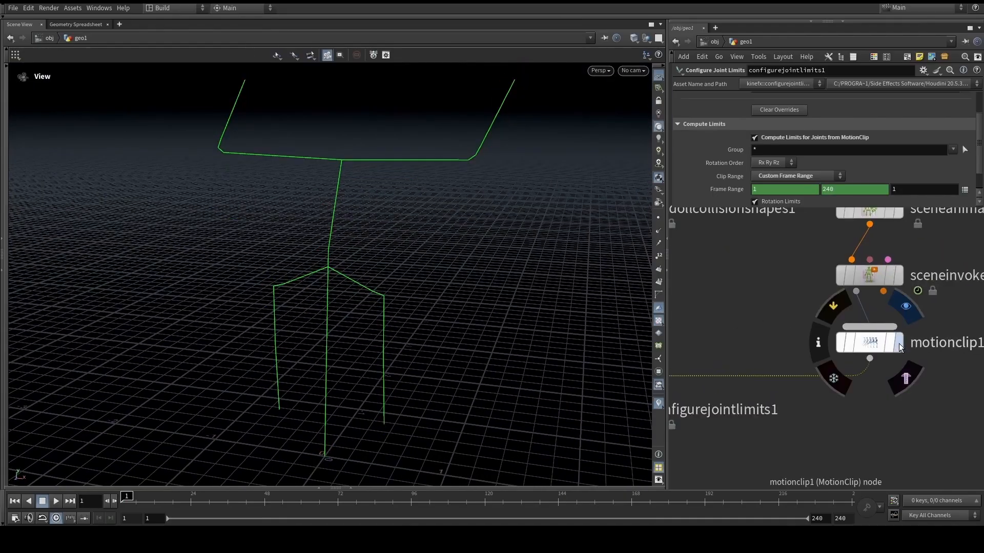
left_click(898, 343)
left_click(872, 340)
middle_click_drag(871, 340, 854, 343)
left_click(805, 135)
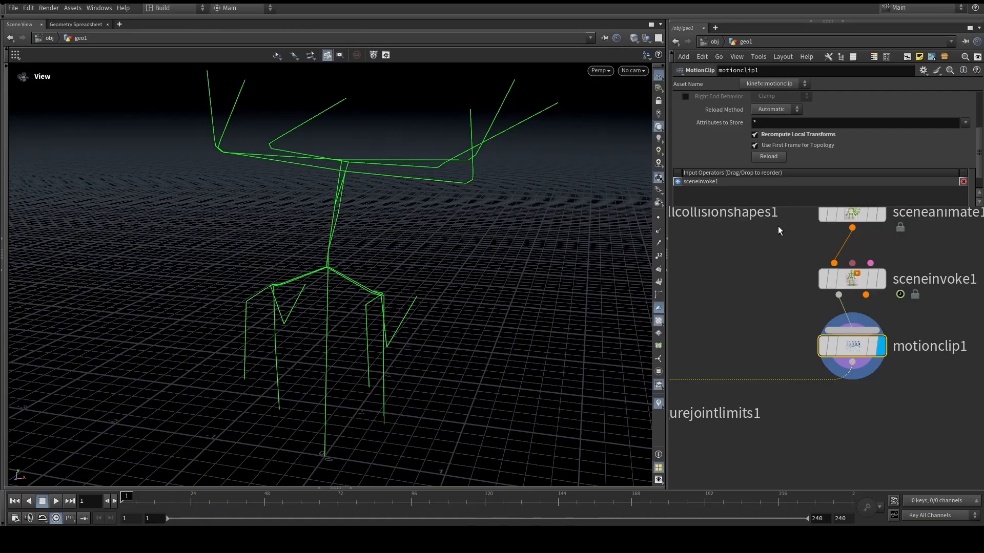
- Display configurejointlimits1 again and show its joint limit handles on the skeleton
scroll(733, 291, "down", 4)
middle_click_drag(714, 309, 790, 309)
scroll(744, 321, "up", 2)
scroll(754, 339, "up", 1)
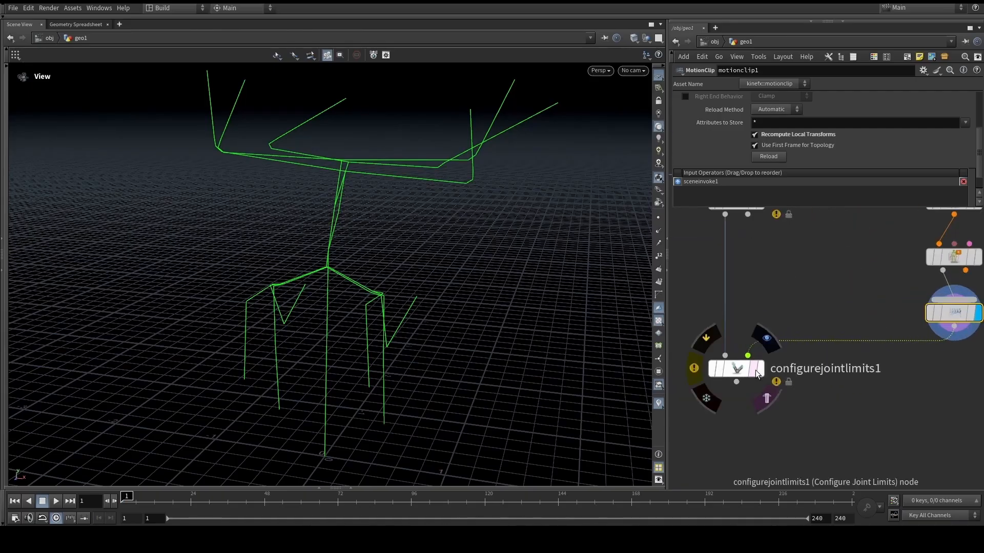
left_click(761, 369)
left_click_drag(846, 424, 726, 339)
key("Return")
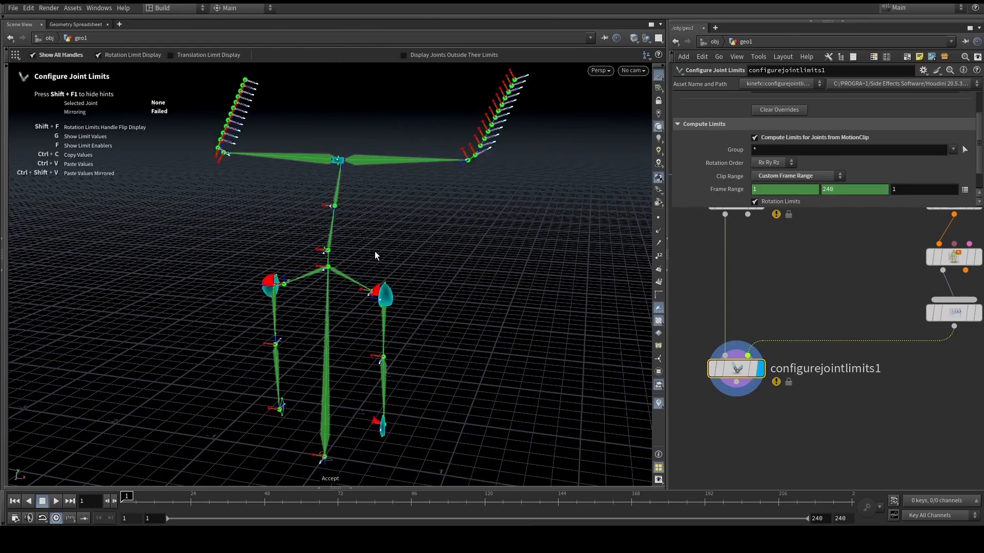
- Inspect the computed rotation limits at the hips, feet and helmet from several angles, and leave the joint limits handles
left_click_drag(397, 251, 357, 273, "alt")
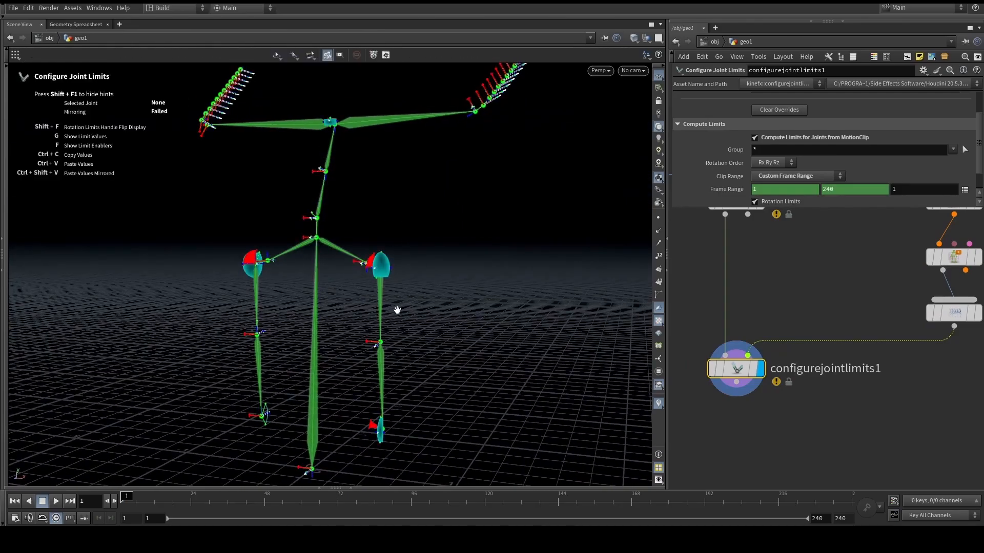
right_click_drag(409, 310, 387, 314, "alt")
middle_click_drag(387, 314, 392, 282, "alt")
left_click_drag(392, 282, 313, 301, "alt")
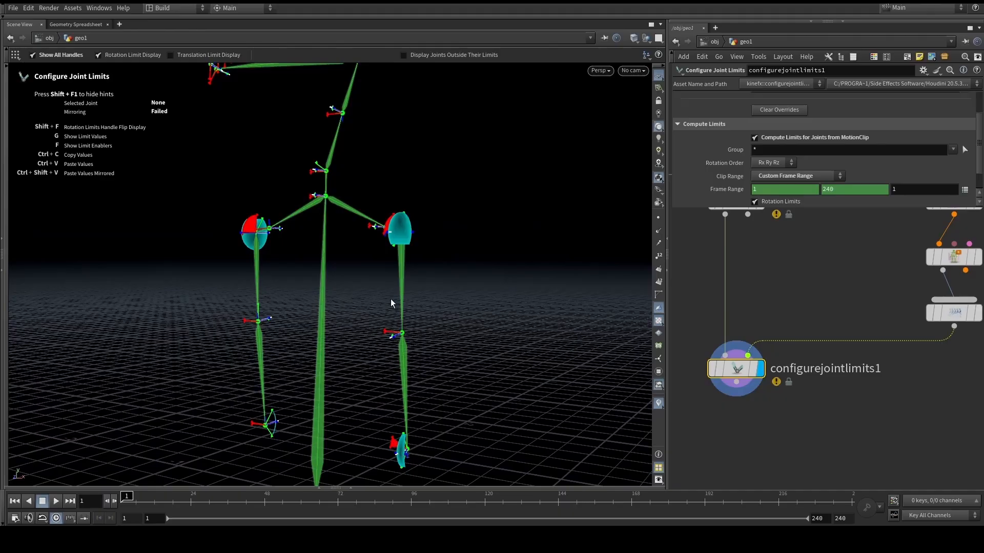
left_click_drag(349, 226, 347, 266, "alt")
left_click_drag(488, 126, 382, 174, "alt")
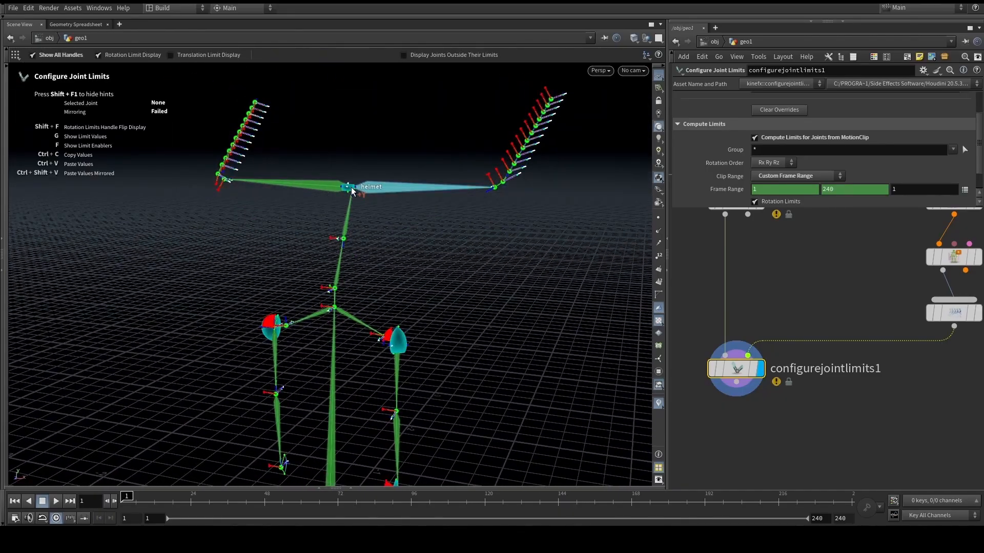
left_click_drag(342, 271, 411, 232, "alt")
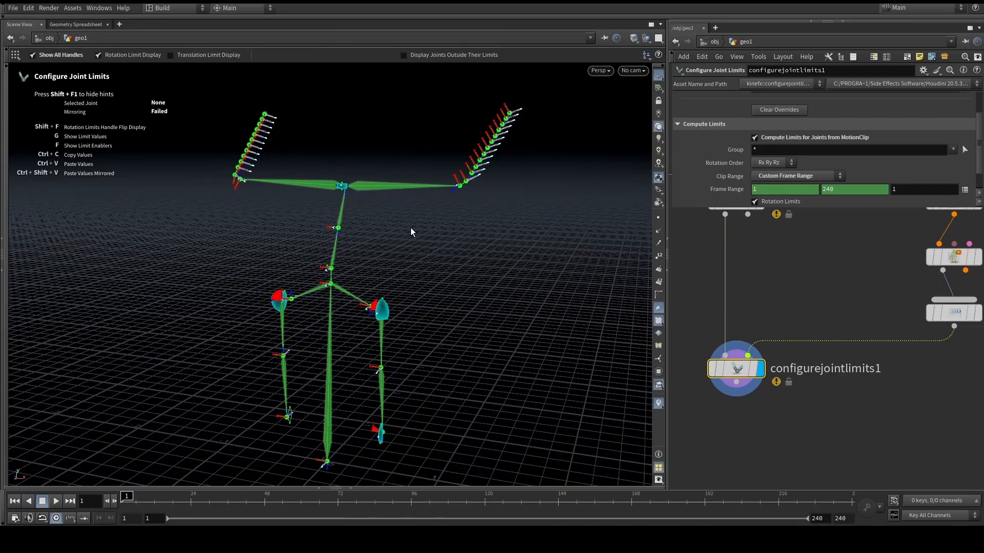
key("Escape")
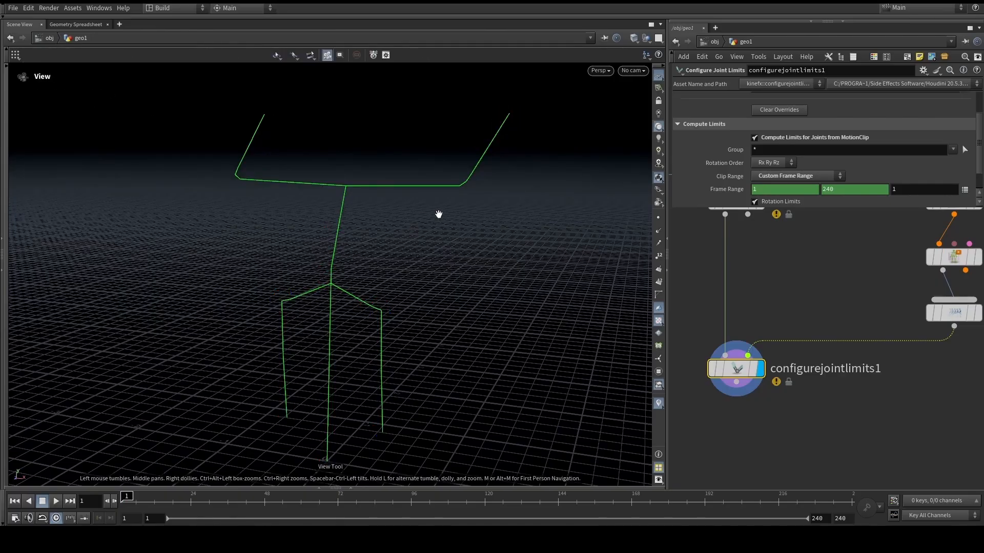
- Move configurejointlimits1 above ragdollcollisionshapes1 in the network
scroll(812, 308, "down", 3)
middle_click_drag(813, 309, 820, 406)
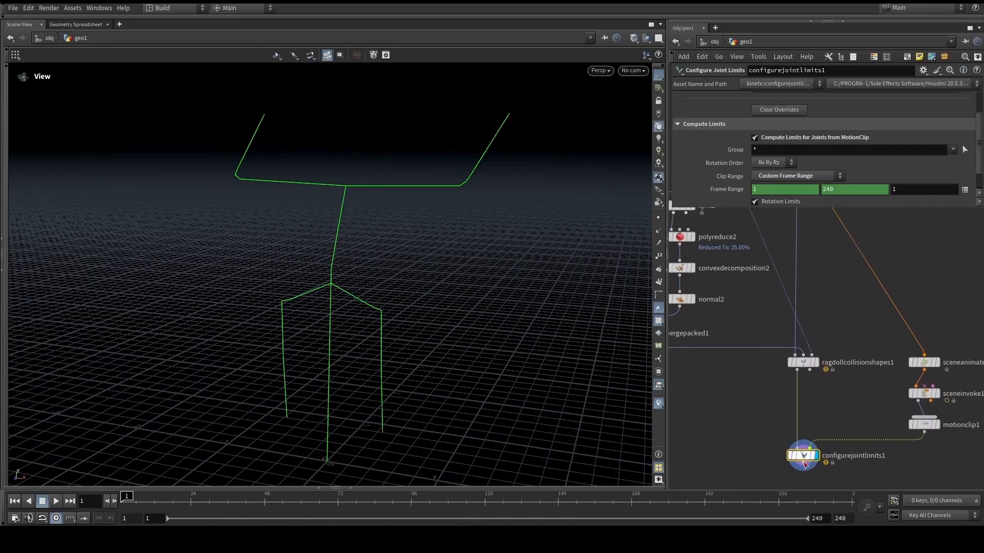
left_click_drag(803, 457, 797, 439)
middle_click_drag(825, 402, 820, 412)
left_click_drag(792, 448, 830, 322)
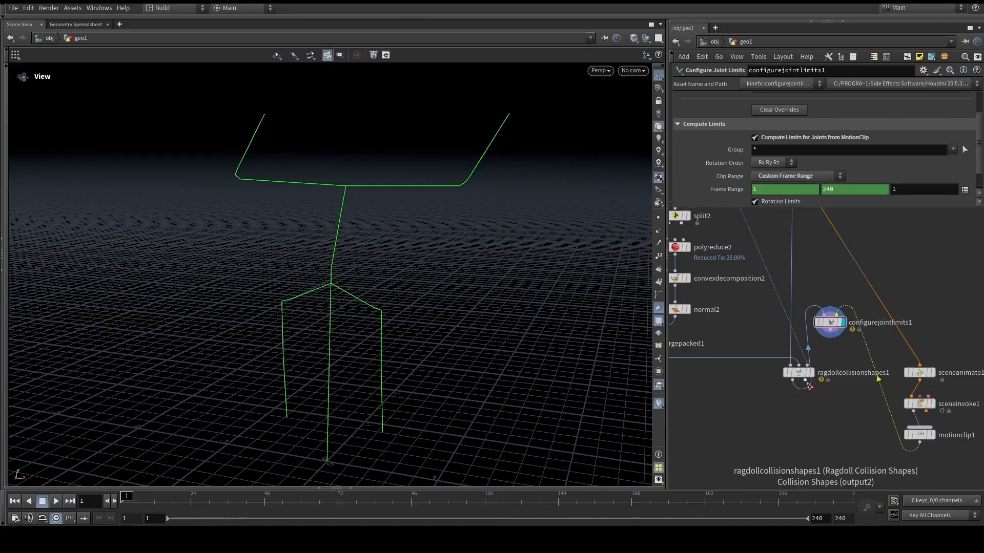
- Cut the direct skel wire and reconnect skel through configurejointlimits1 into the first input of ragdollcollisionshapes1
scroll(822, 420, "up", 3)
scroll(840, 359, "down", 4)
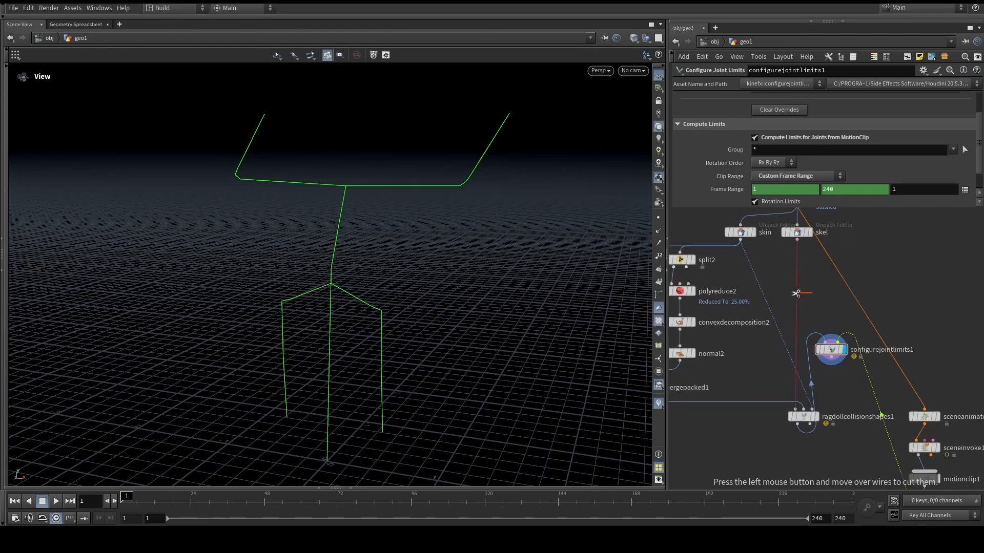
scroll(796, 272, "up", 3)
left_click(841, 373)
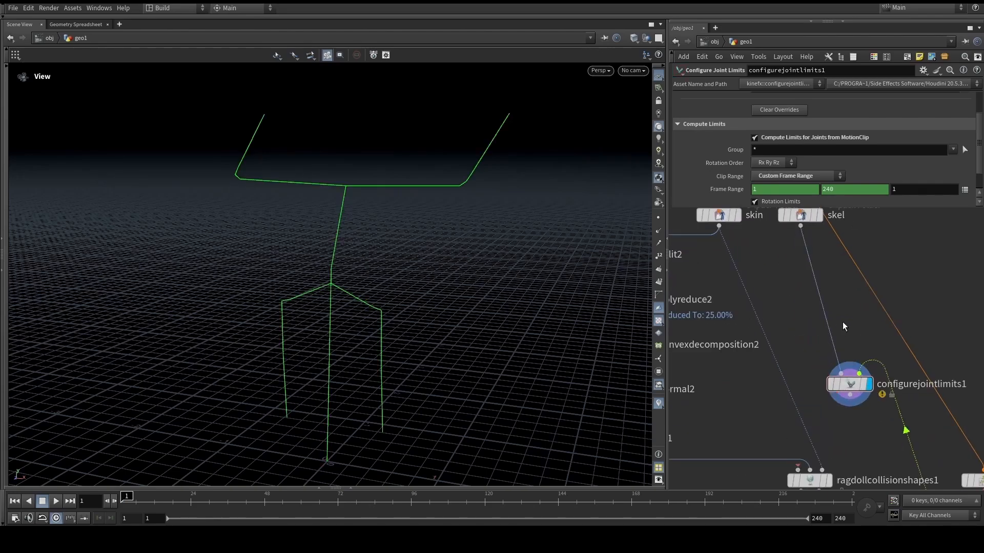
middle_click_drag(843, 325, 836, 253)
left_click(843, 322)
left_click(794, 398)
- Reposition configurejointlimits1 directly beneath the skel node
scroll(829, 343, "down", 2)
left_click_drag(841, 320, 795, 259)
scroll(795, 260, "down", 1)
middle_click_drag(795, 260, 780, 336)
scroll(779, 337, "up", 1)
left_click_drag(779, 338, 788, 329)
- Move sceneanimate1, sceneinvoke1 and motionclip1 together up beside the skel branch, near LittleBot_char
scroll(870, 323, "down", 2)
middle_click_drag(931, 340, 868, 280)
left_click_drag(923, 341, 839, 259)
middle_click_drag(839, 259, 841, 327)
left_click_drag(840, 326, 832, 318)
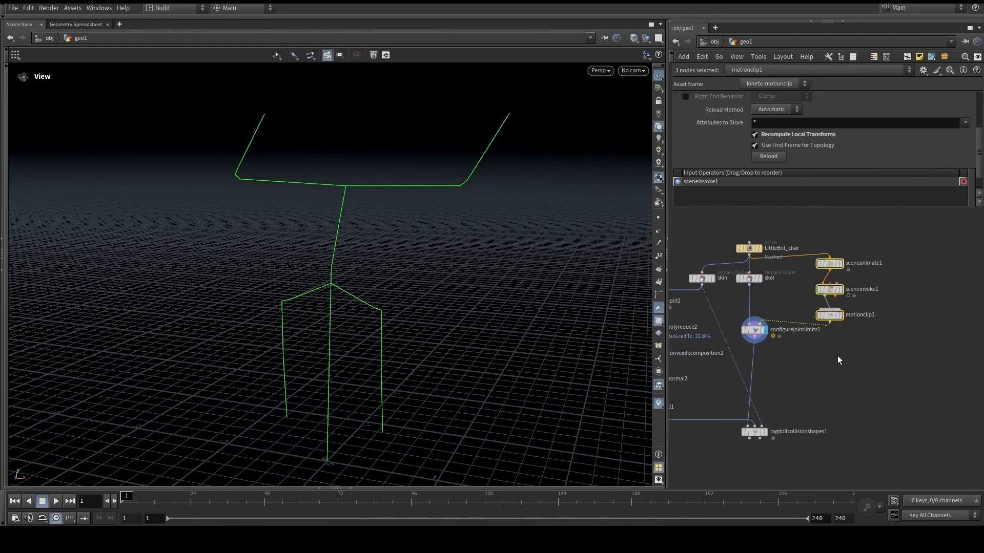
- Nudge the LittleBot_char node slightly upward and display the output of ragdollcollisionshapes1
left_click(835, 330)
left_click_drag(752, 248, 752, 239)
scroll(770, 302, "up", 3)
middle_click_drag(775, 385, 813, 283)
left_click(779, 288)
left_click(795, 404)
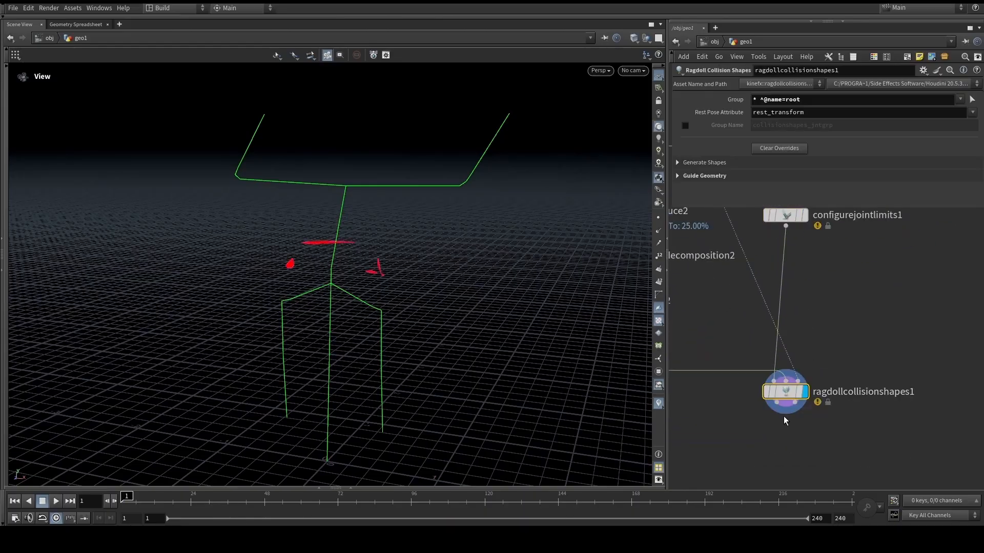
- Add a Pack Folder node directly beneath ragdollcollisionshapes1
scroll(783, 416, "down", 5)
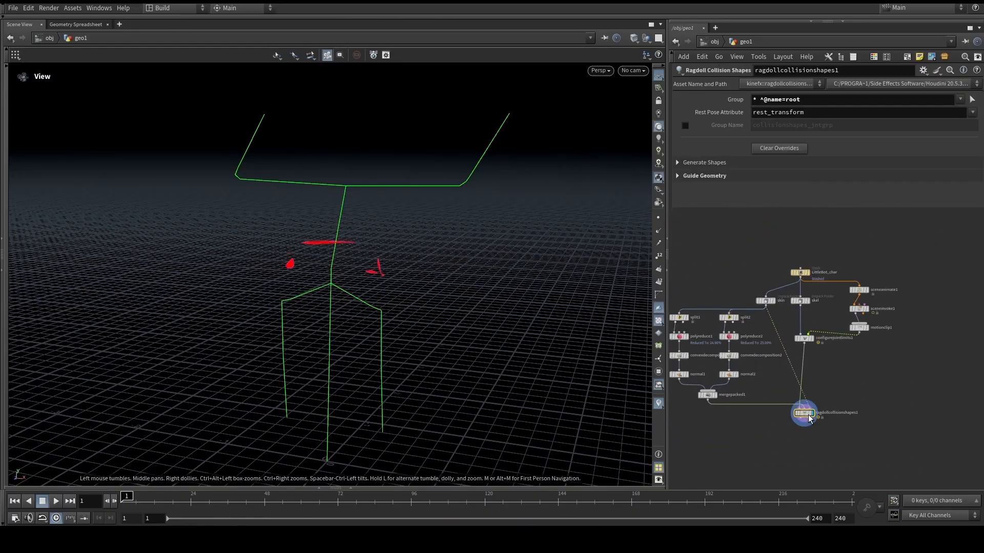
middle_click_drag(832, 393, 832, 353)
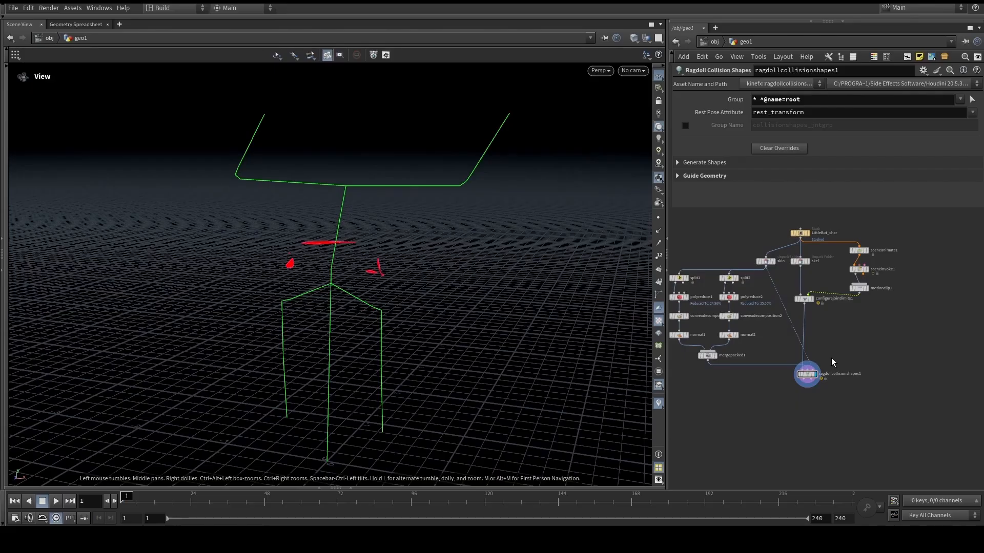
scroll(834, 350, "up", 5)
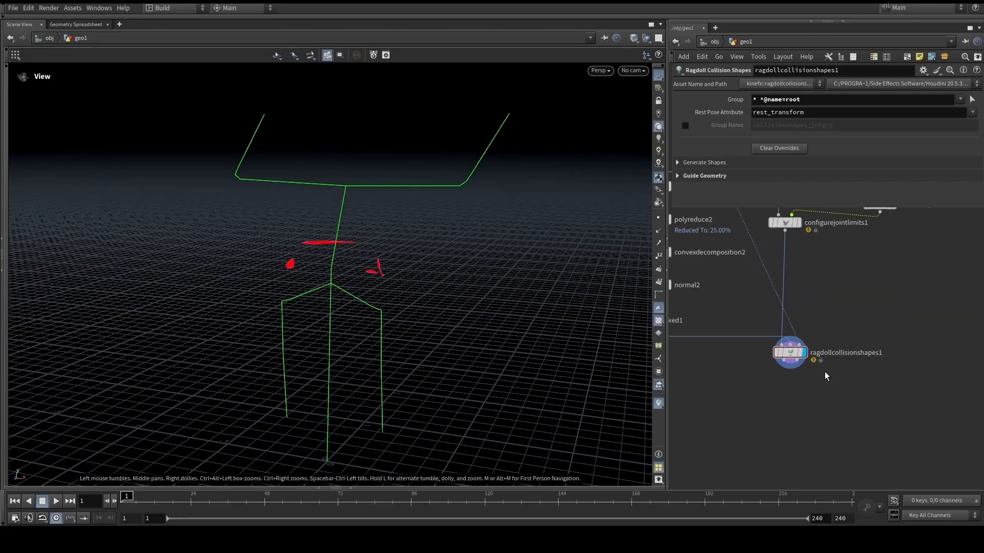
key("Tab")
type("packfo")
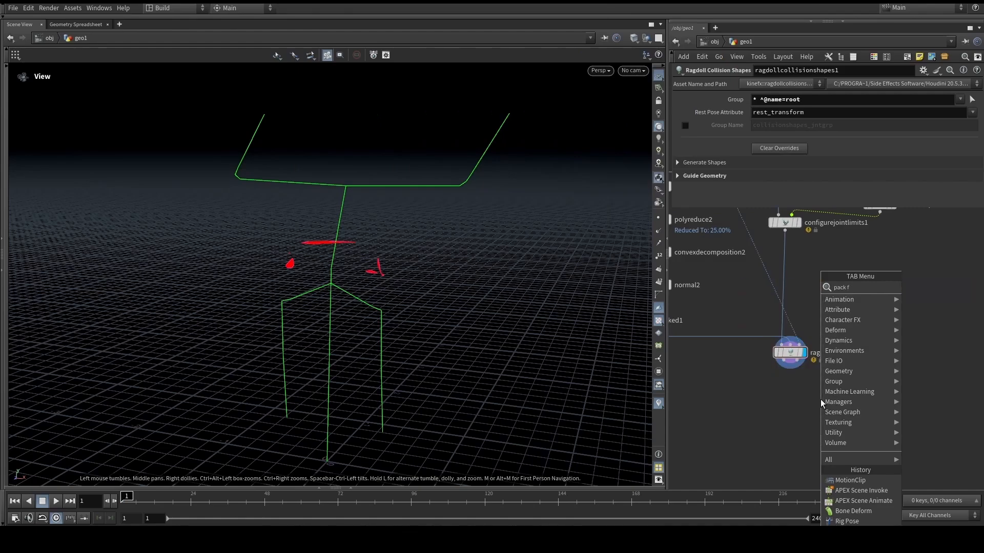
key("Return")
left_click(792, 414)
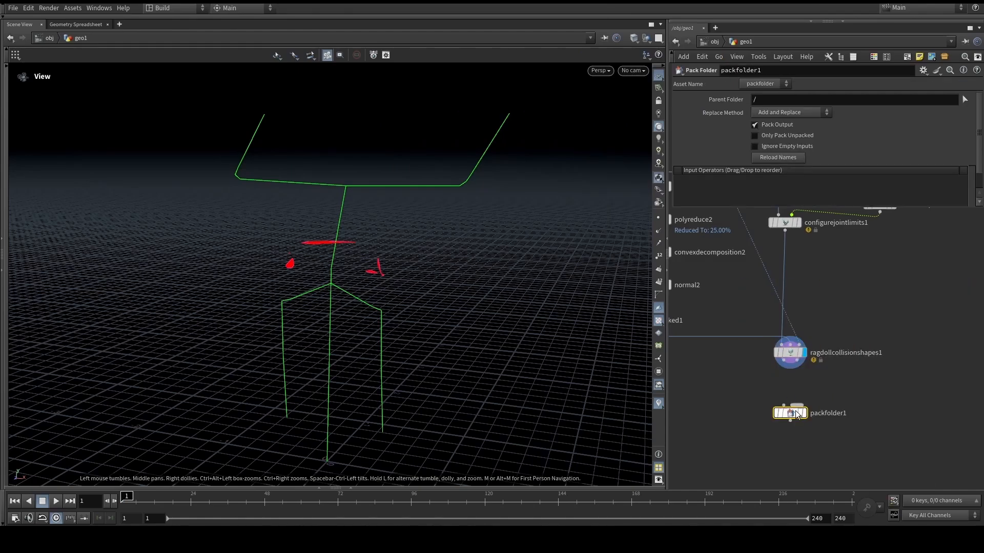
- Connect LittleBot_char to the first input of packfolder1 and display packfolder1
scroll(809, 354, "down", 2)
mouse_move(831, 310)
middle_mouse_down()
mouse_move(838, 385)
mouse_move(823, 316)
middle_mouse_up()
left_click(793, 231)
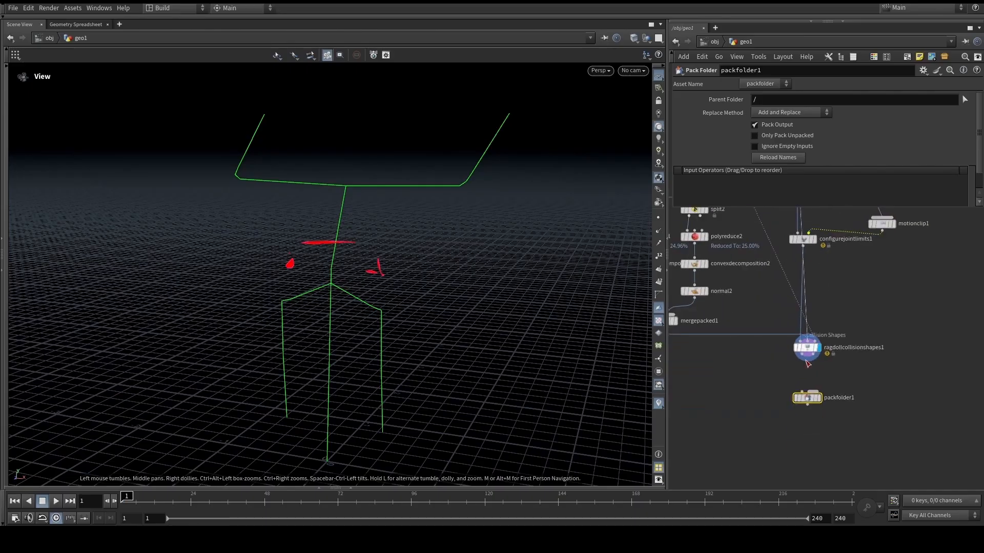
scroll(798, 380, "up", 3)
left_click(797, 395)
left_click(843, 420)
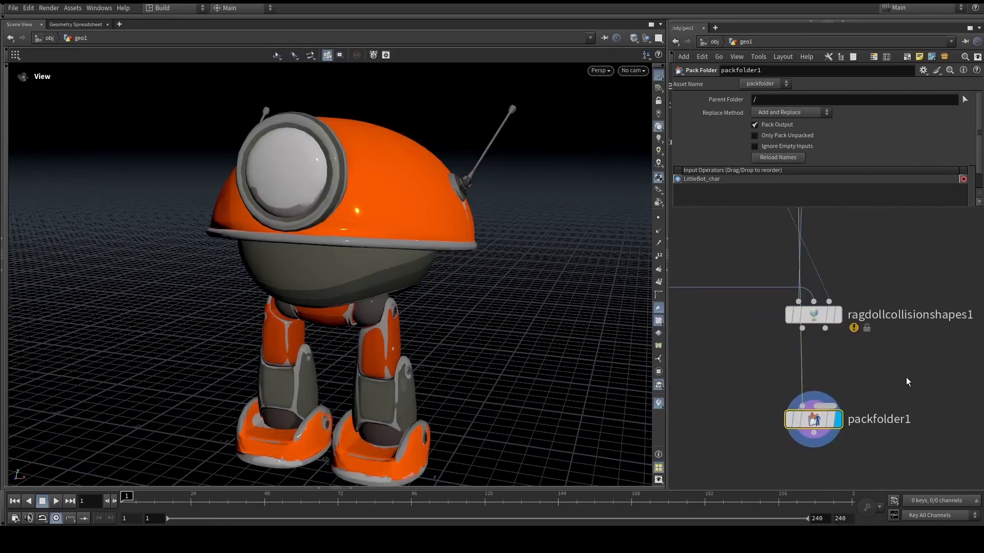
- Reroute the wire from LittleBot_char to packfolder1 around the outside of the motionclip1 branch using two network dots
scroll(818, 416, "down", 5)
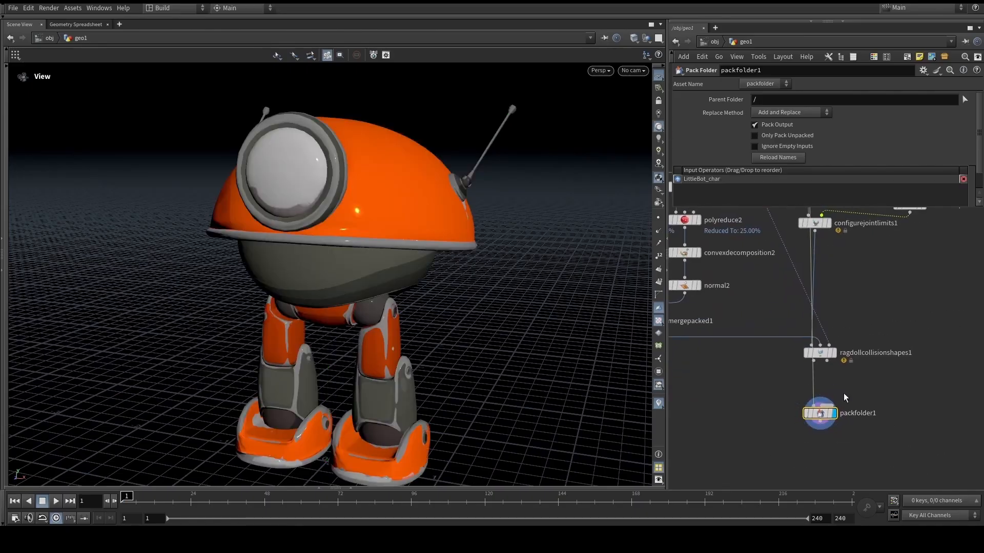
scroll(839, 395, "down", 4)
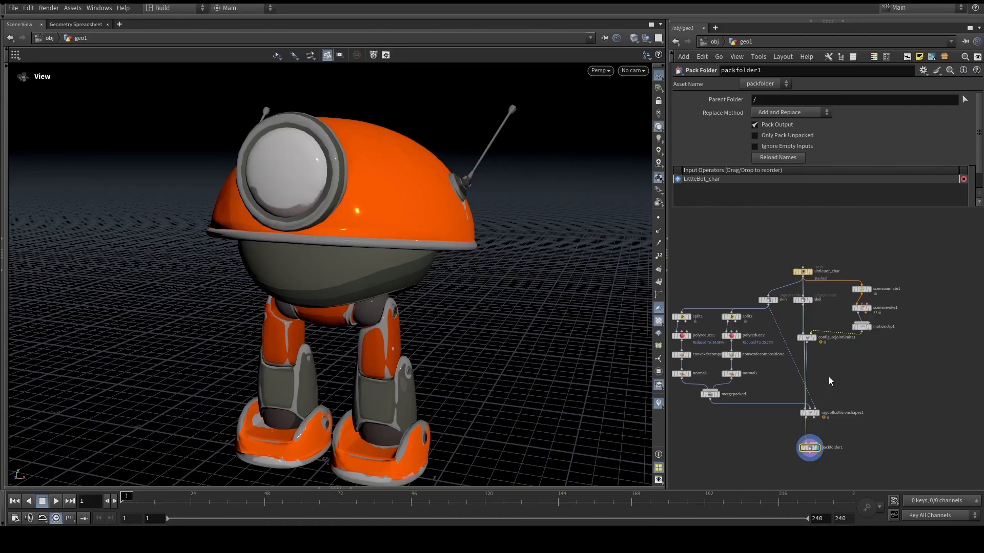
left_click(805, 430, "alt")
left_click_drag(807, 435, 921, 286)
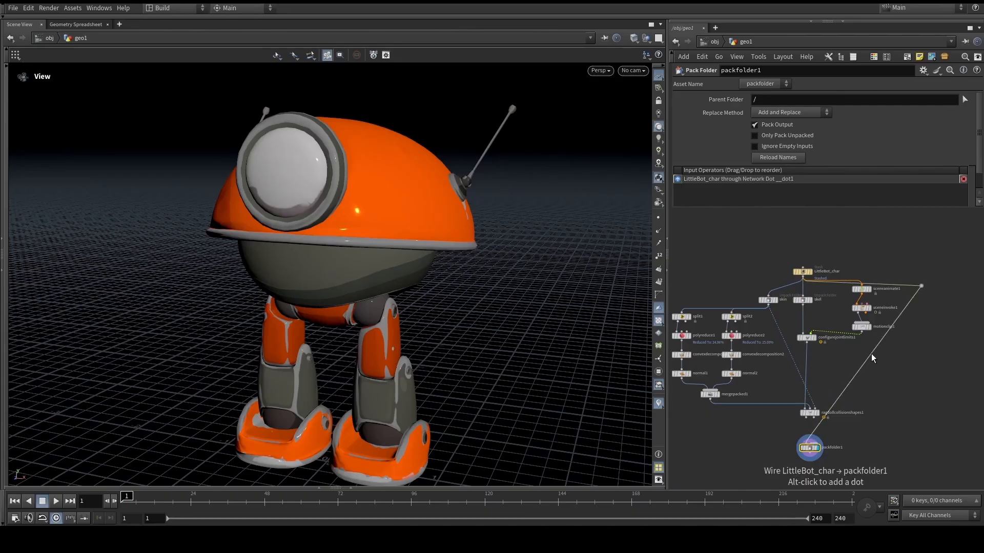
left_click_drag(871, 355, 918, 413, "alt")
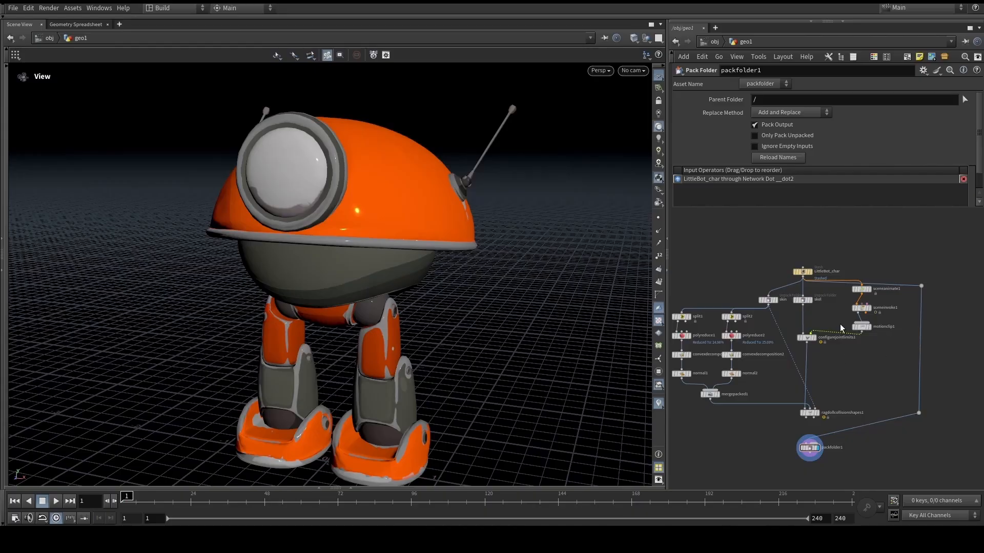
- Reveal the rig tree and choose LittleBot.char from it as packfolder1's parent folder
scroll(800, 374, "up", 5)
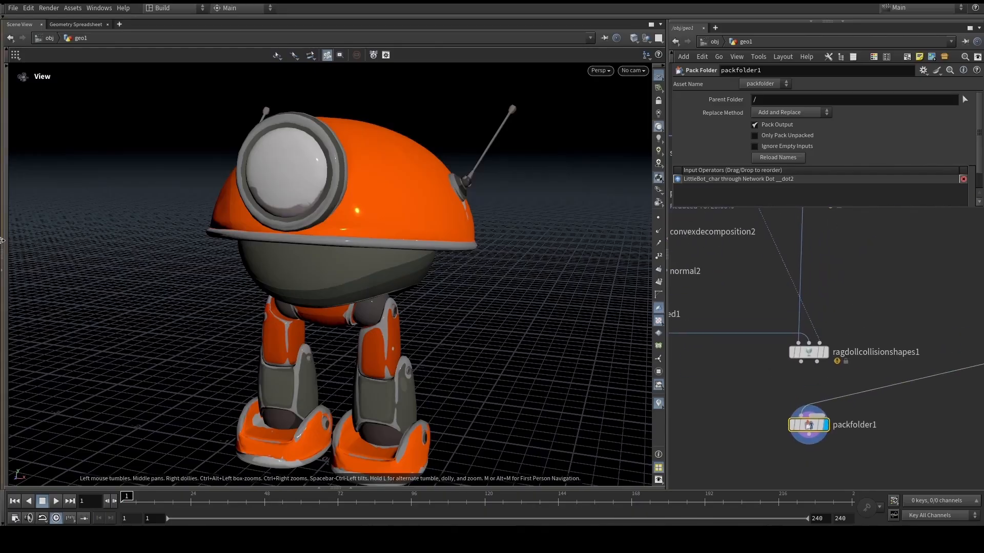
left_click(1, 239)
left_click(5, 87)
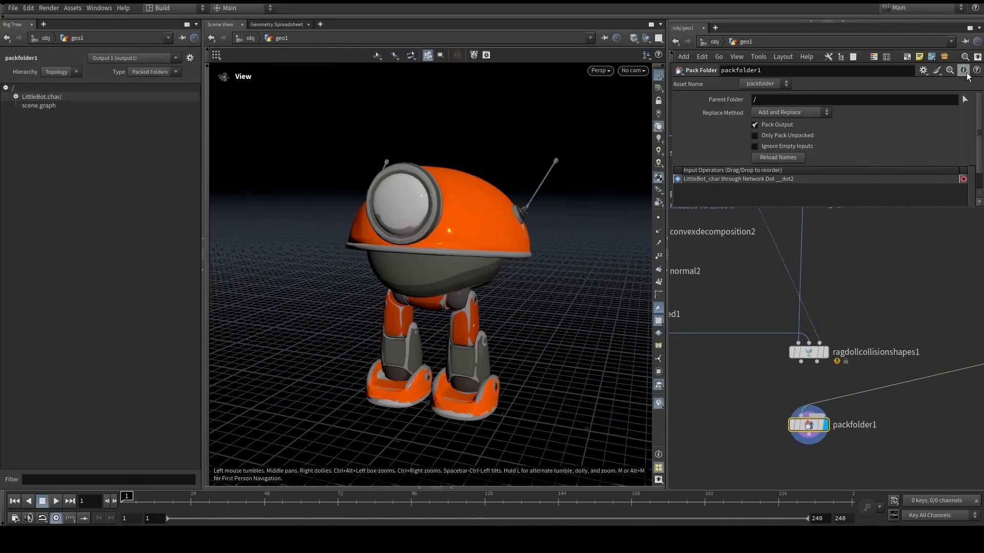
left_click(965, 99)
left_click(70, 97)
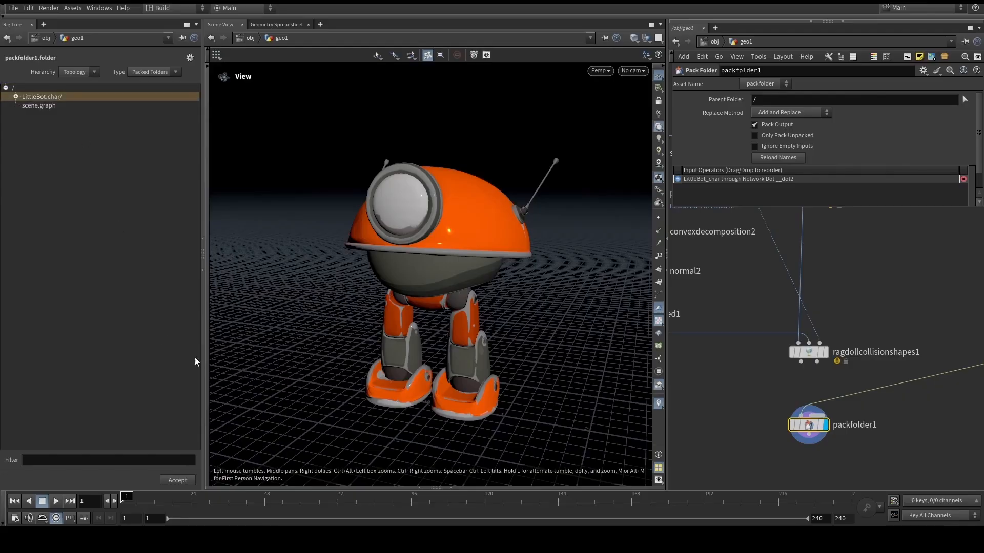
left_click(171, 482)
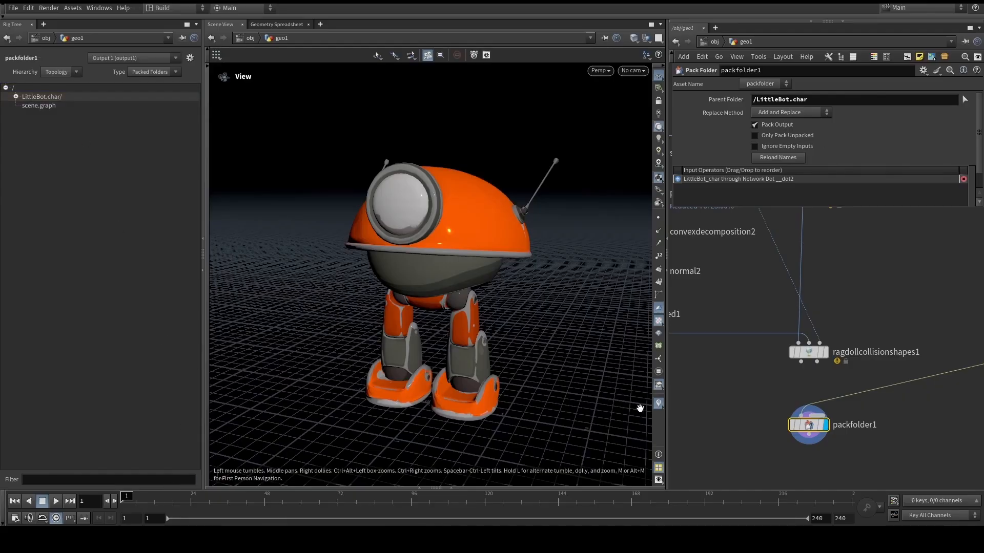
- Connect both outputs of ragdollcollisionshapes1 to the source inputs of packfolder1
middle_click_drag(640, 408, 636, 406)
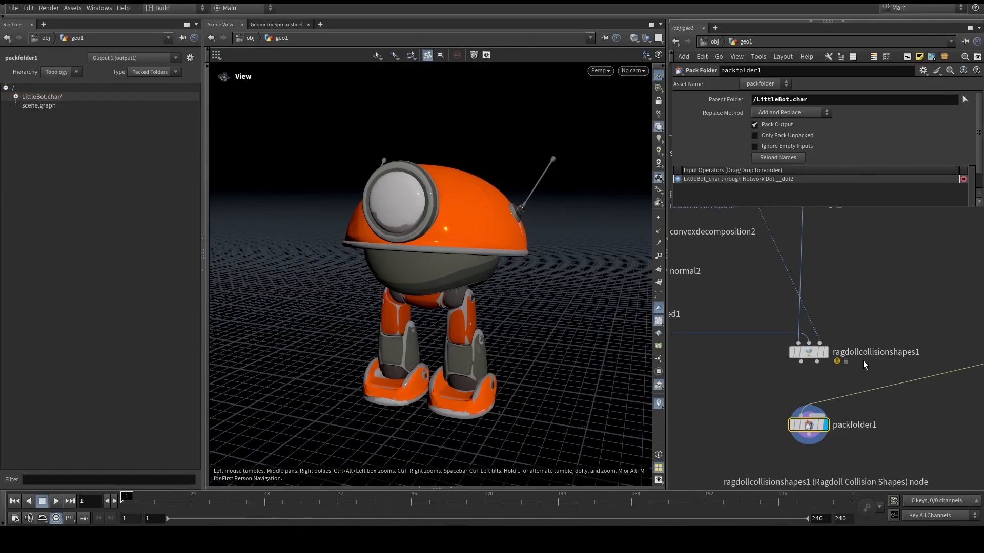
scroll(799, 371, "up", 4)
left_click(802, 353)
middle_click_drag(804, 357, 765, 322)
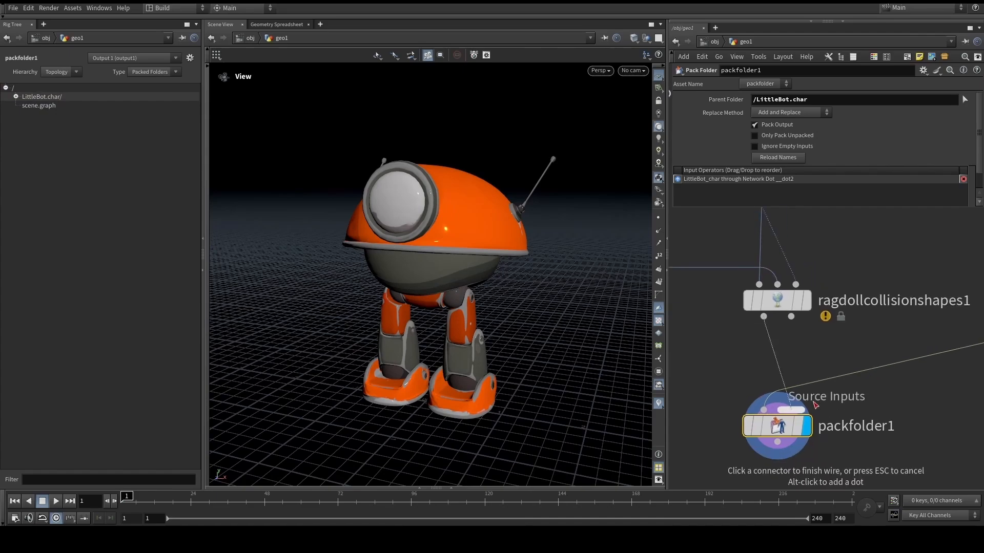
left_click(790, 410)
left_click(790, 316)
left_click(792, 410)
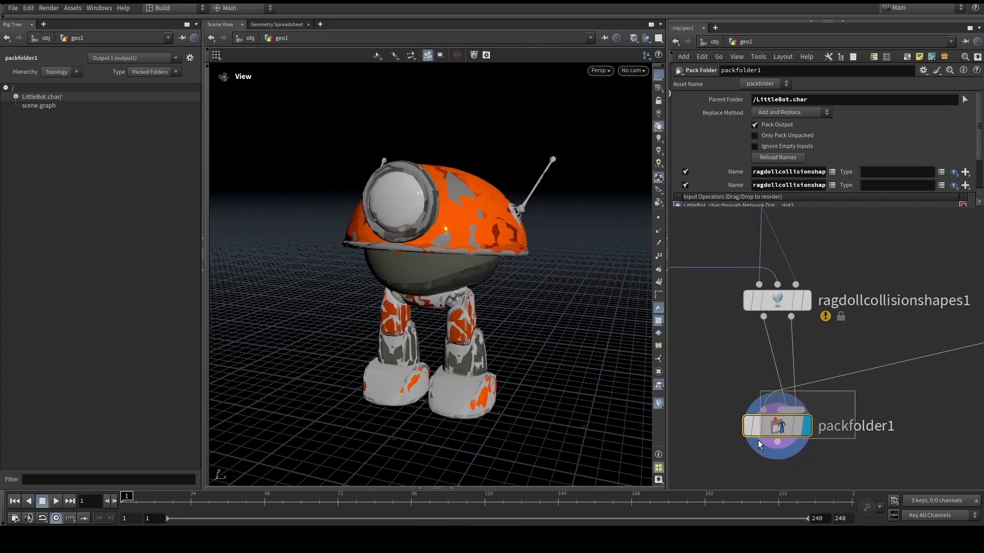
- Name packfolder1's first source Base with type skel, and name its second source RagdollShapes
double_click(810, 170)
type("Base")
key("Return")
left_click(866, 172)
type("skel")
key("Return")
double_click(811, 183)
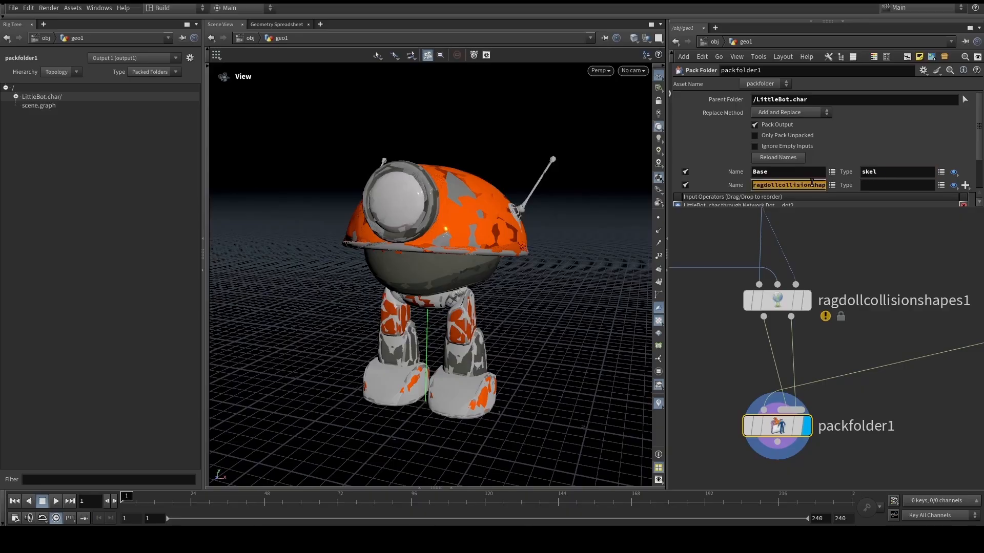
type("RagdollShapes")
key("Return")
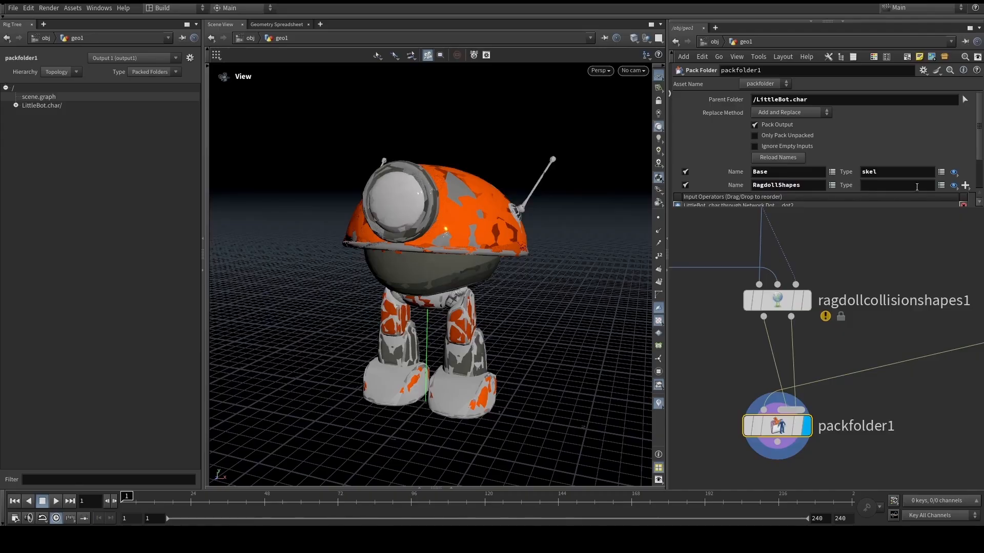
- Hide the packed RagdollShapes entry so the collision shapes do not cover the character in the viewport
left_click(955, 187)
left_click(951, 207)
middle_click_drag(448, 252, 435, 253)
left_click_drag(435, 252, 459, 264)
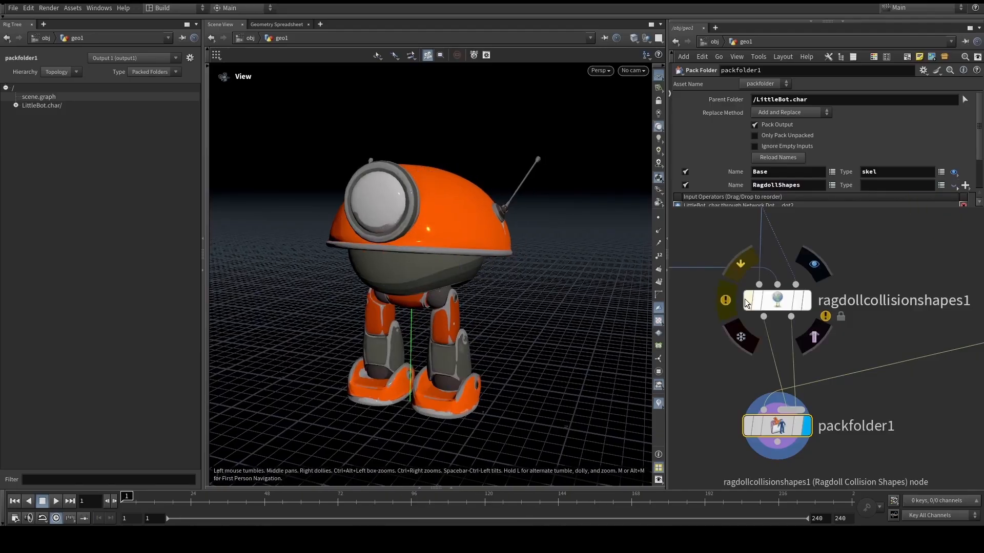
- Examine the contents of the LittleBot.char folder in the rig tree, then collapse the tree pane
left_click(16, 105)
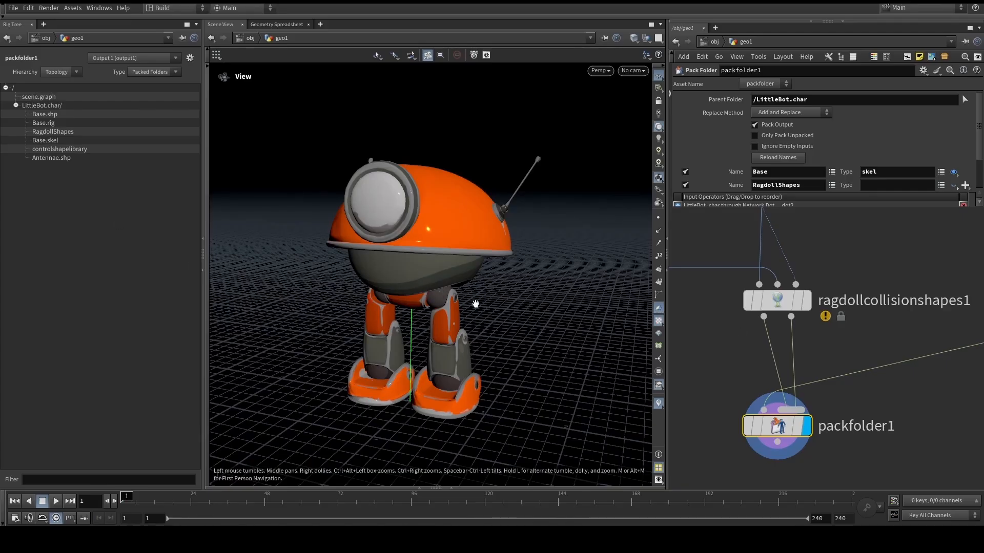
scroll(820, 287, "down", 5)
mouse_move(818, 293)
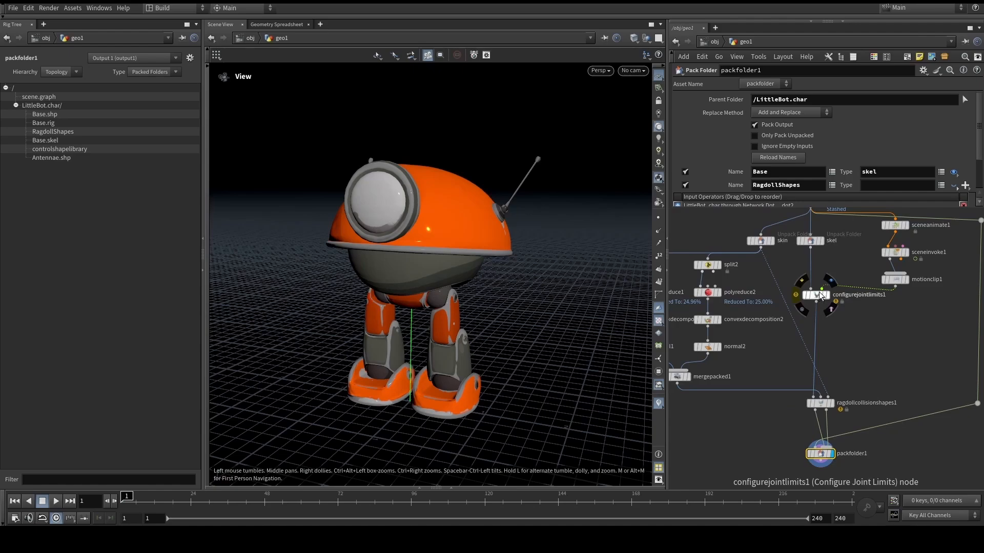
middle_click_drag(828, 342, 831, 263)
scroll(844, 352, "up", 2)
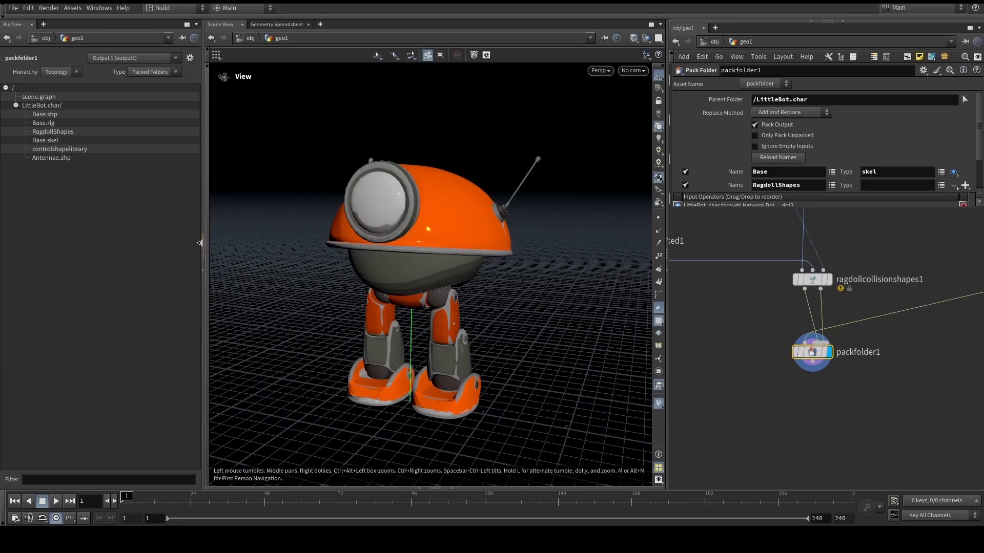
left_click(199, 243)
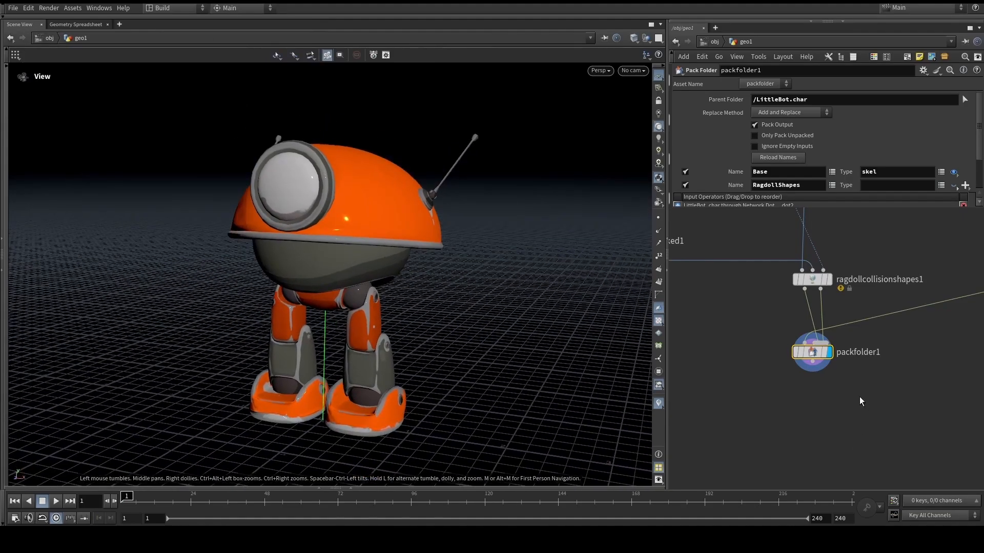
- Add a second APEX Scene Animate node beneath packfolder1 and wire packfolder1 into it
scroll(830, 405, "up", 1)
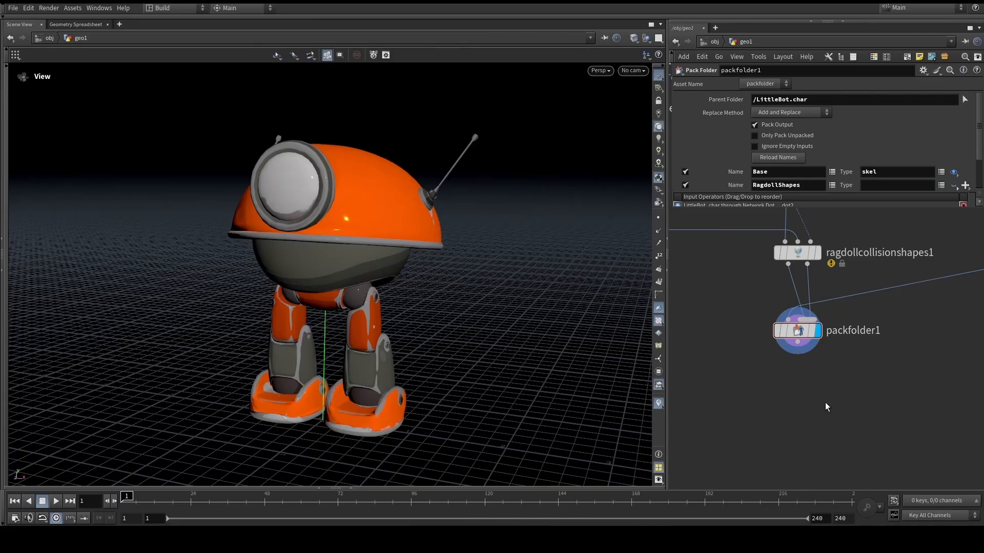
key("Tab")
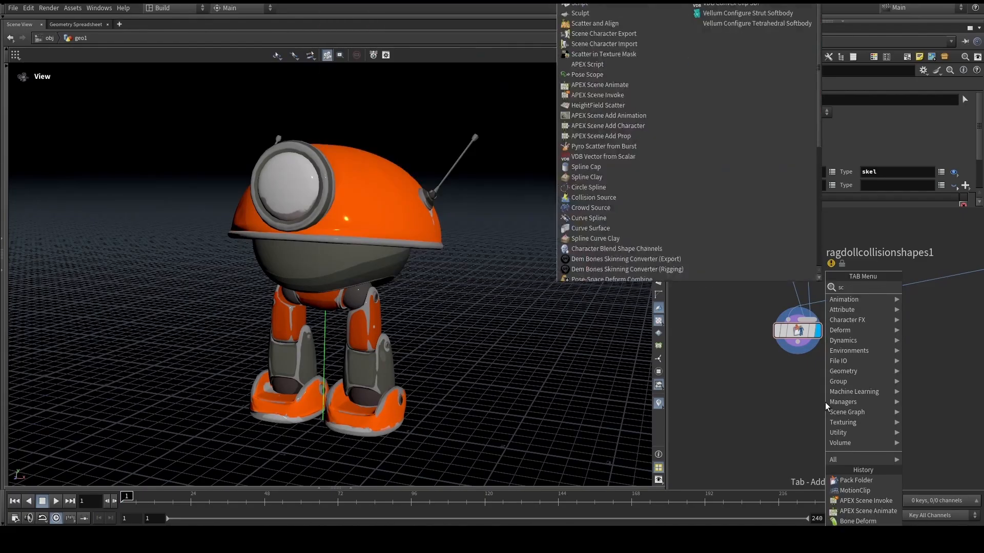
key("Escape")
left_click(806, 429)
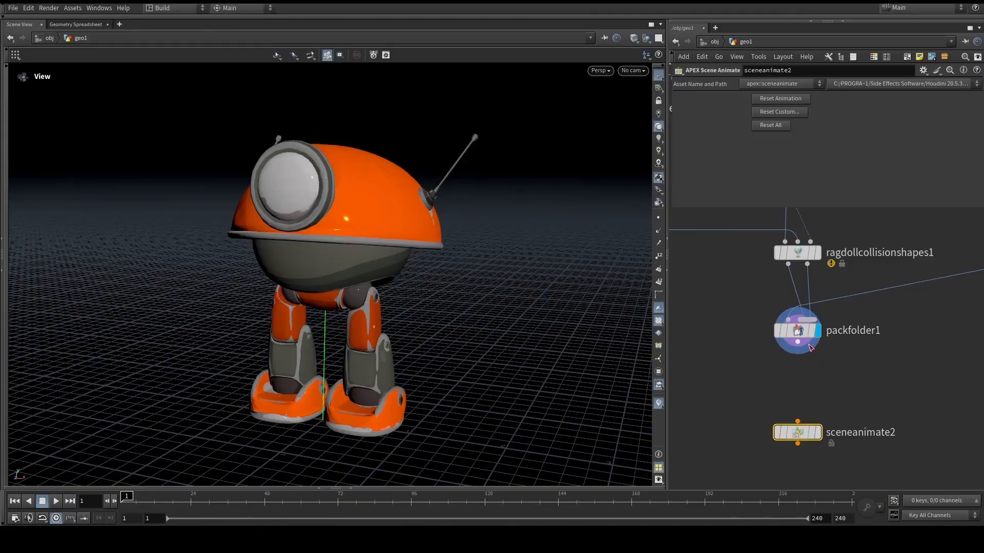
left_click_drag(797, 432, 798, 439)
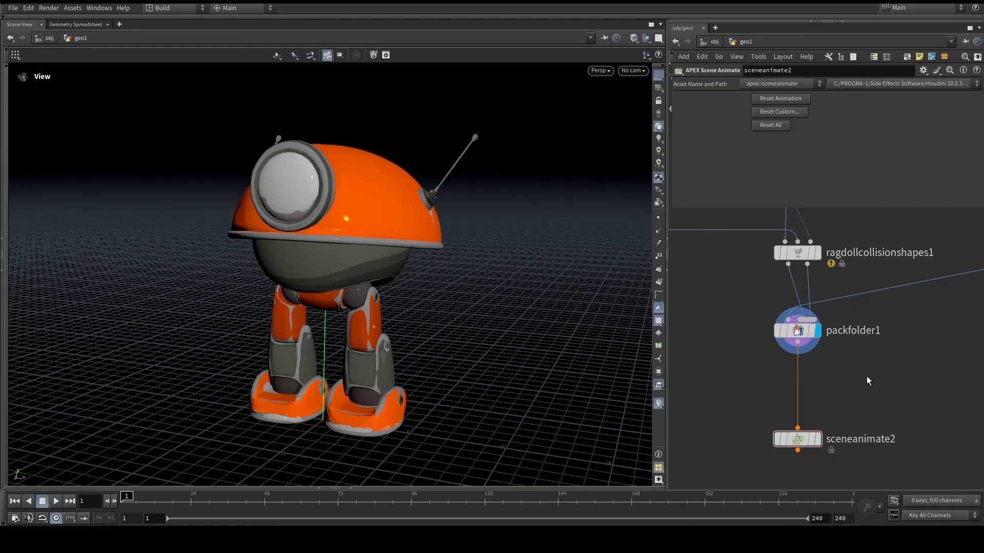
- Insert an APEX Configure Character node between packfolder1 and sceneanimate2 and display it
key("Tab")
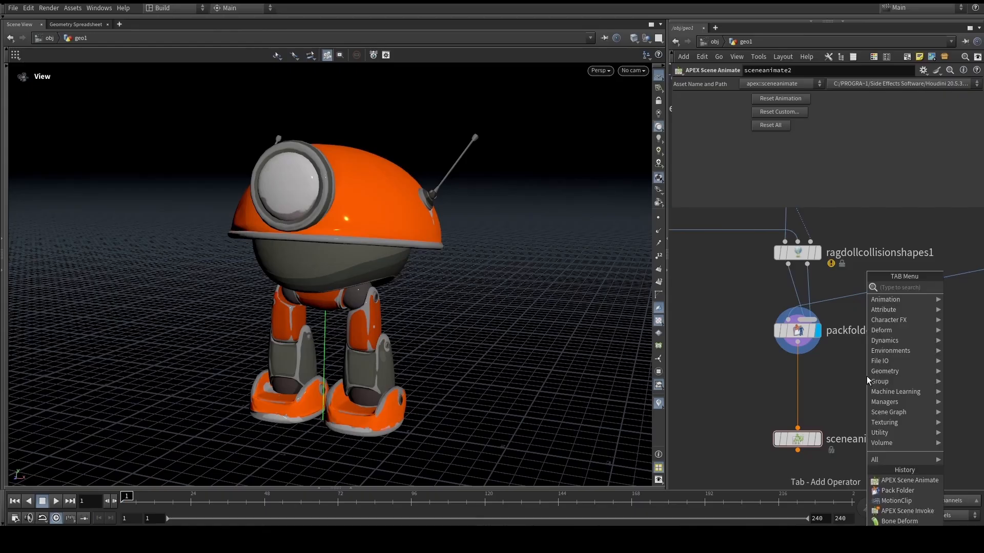
type("configure cha")
key("Return")
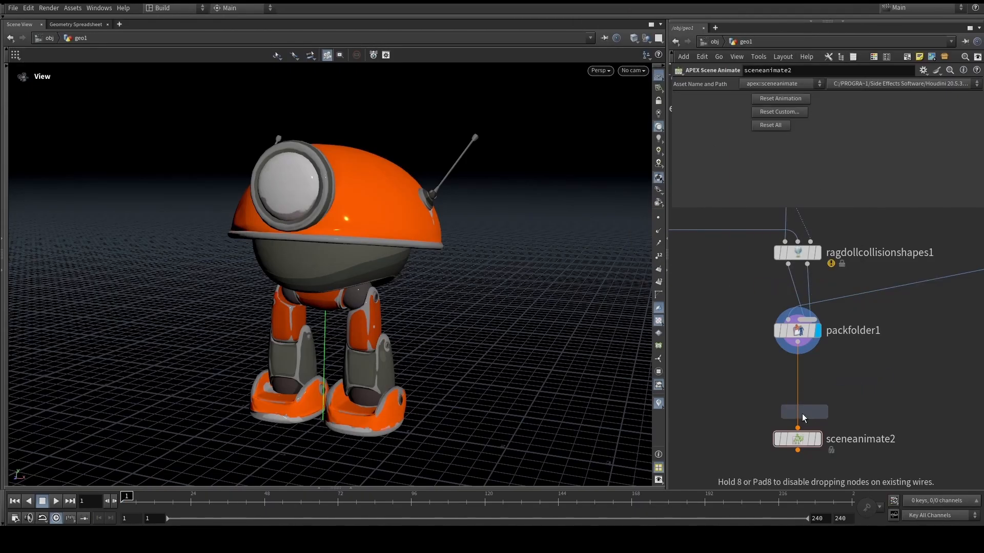
left_click(797, 401)
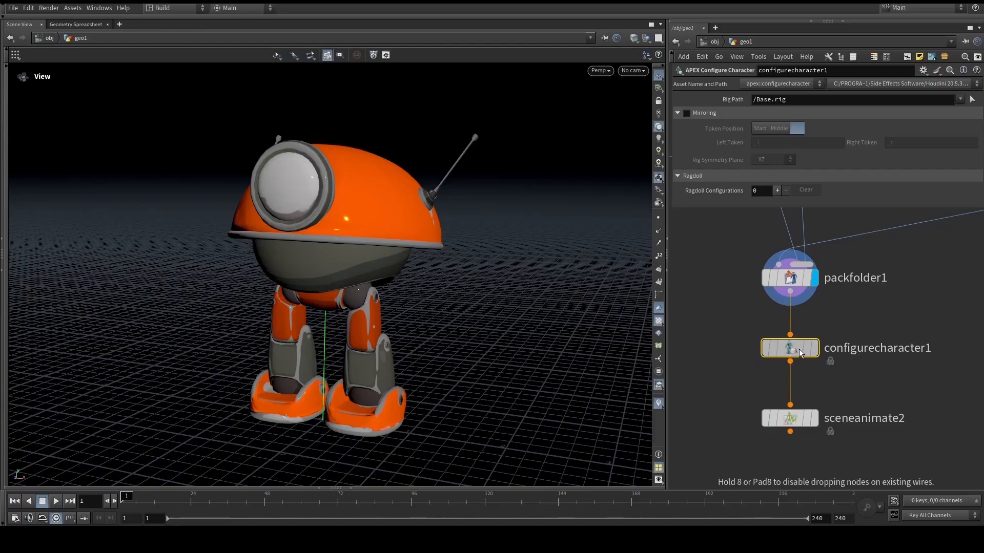
middle_click_drag(825, 313, 819, 339)
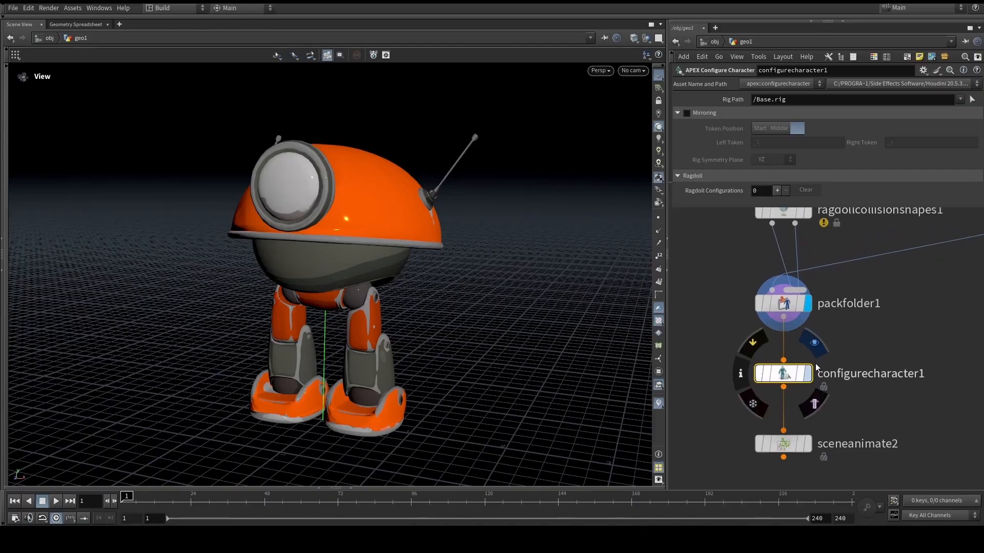
left_click(807, 374)
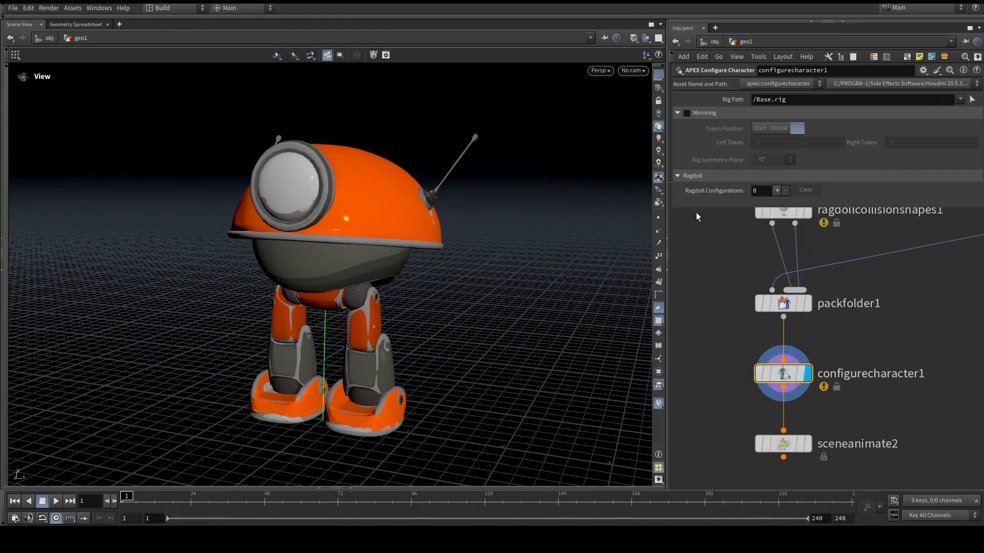
- Set the rig path of configurecharacter1 to /LittleBot.char/Base.rig
left_click_drag(696, 207, 696, 312)
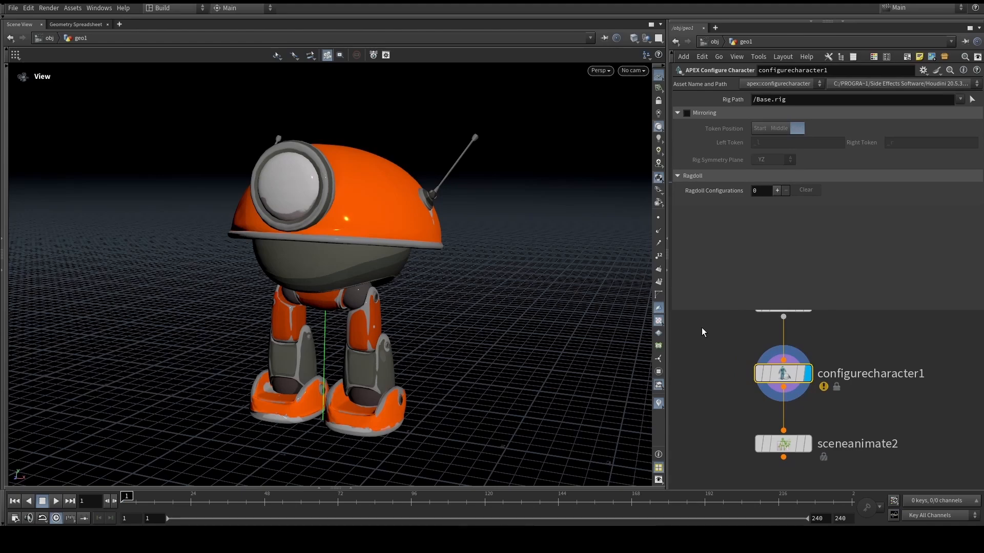
left_click_drag(717, 358, 817, 401)
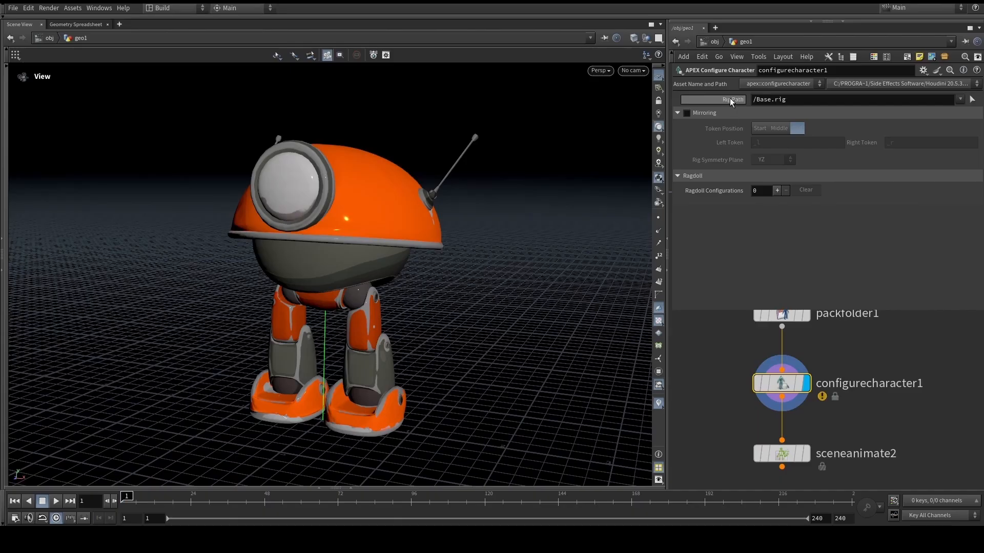
mouse_move(729, 98)
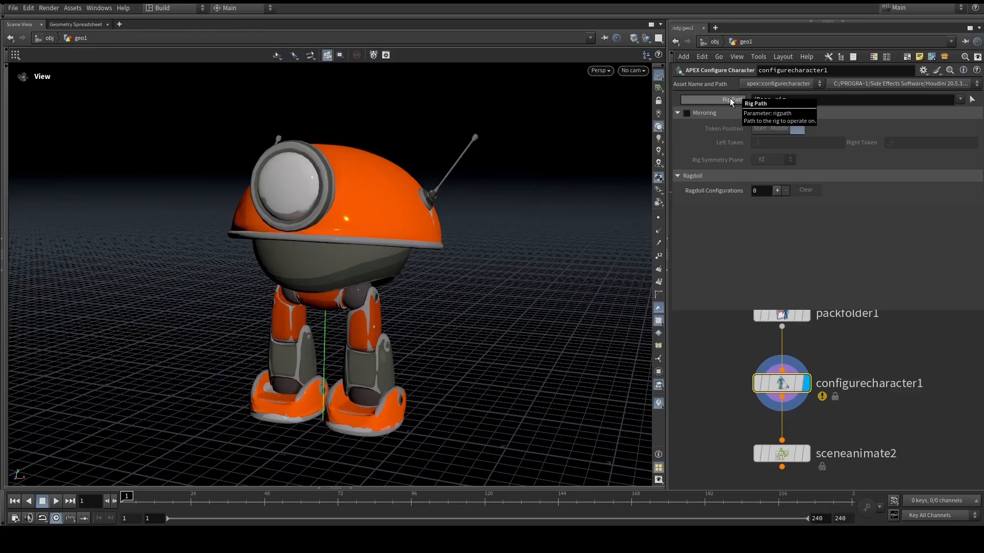
left_click(943, 112)
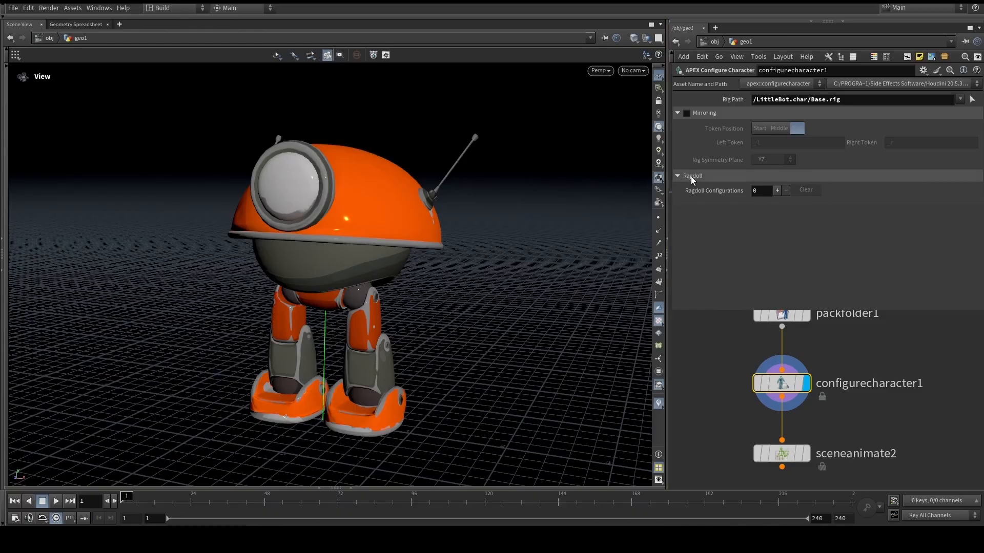
- Add one ragdoll configuration to configurecharacter1 and set its character name to LittleBot]_Ragdoll
left_click(777, 191)
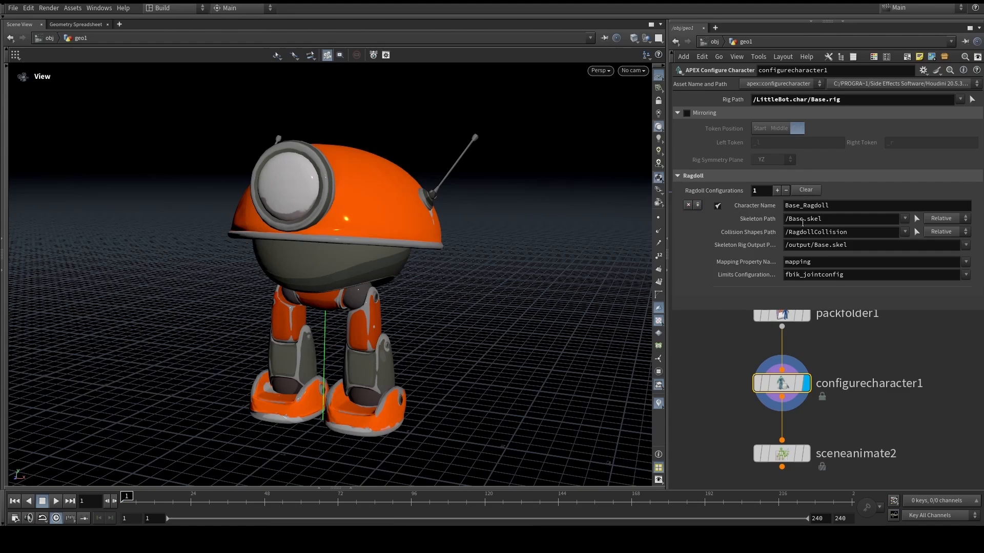
left_click_drag(800, 206, 739, 210)
type("Litt")
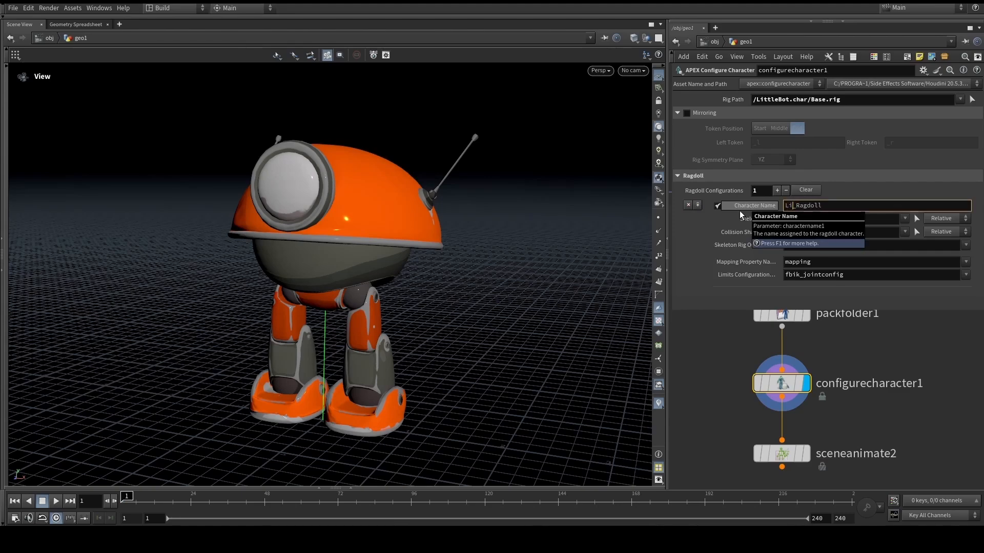
type("leBot]")
key("Return")
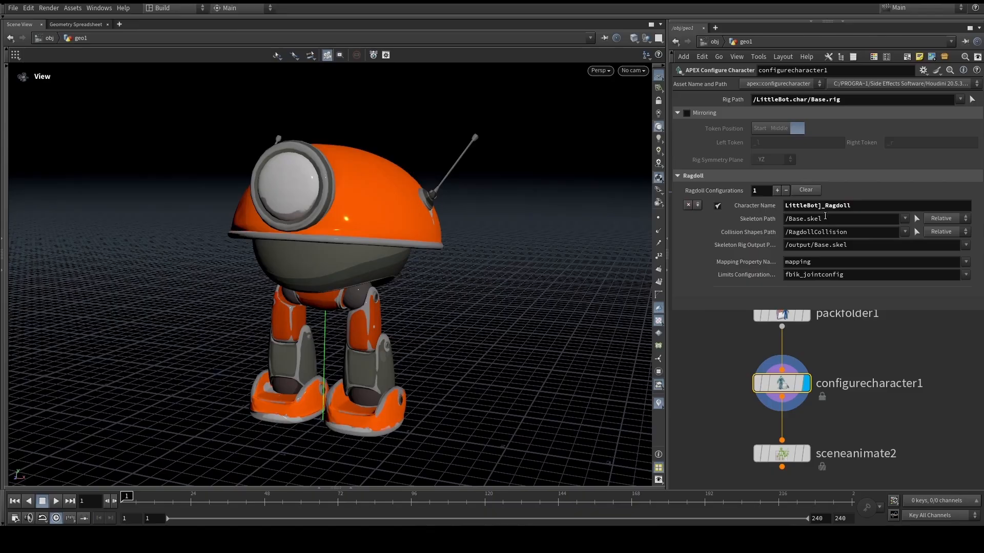
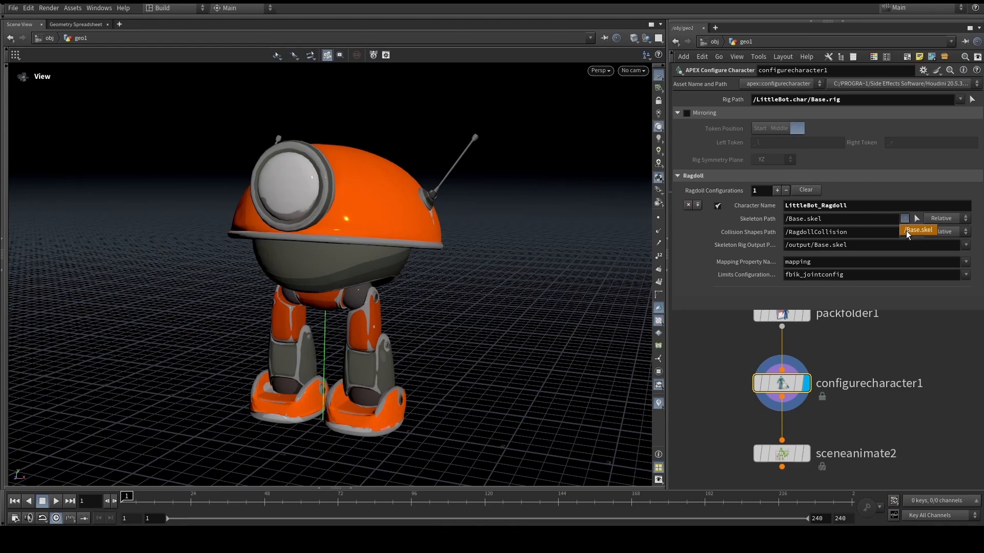
- Switch the ragdoll Skeleton Path to Absolute and choose /LittleBot.char/Base.skel
left_click(845, 221)
left_click_drag(757, 99, 808, 99)
left_click(949, 219)
left_click(942, 237)
mouse_move(905, 220)
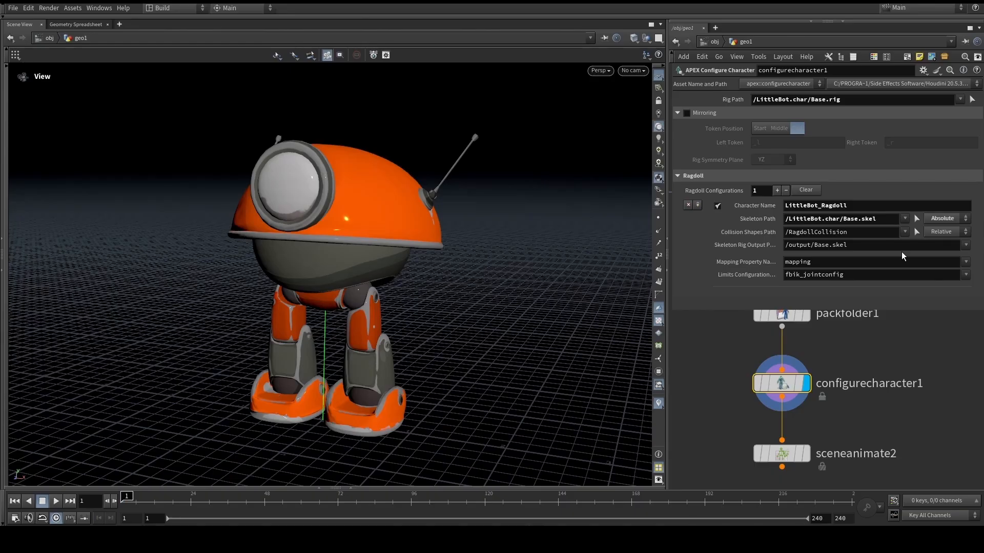
- Set the ragdoll Skeleton Path to Relative with /Base.skel and the Collision Shapes Path to /RagdollShapes
left_click(947, 219)
left_click(905, 218)
left_click(918, 235)
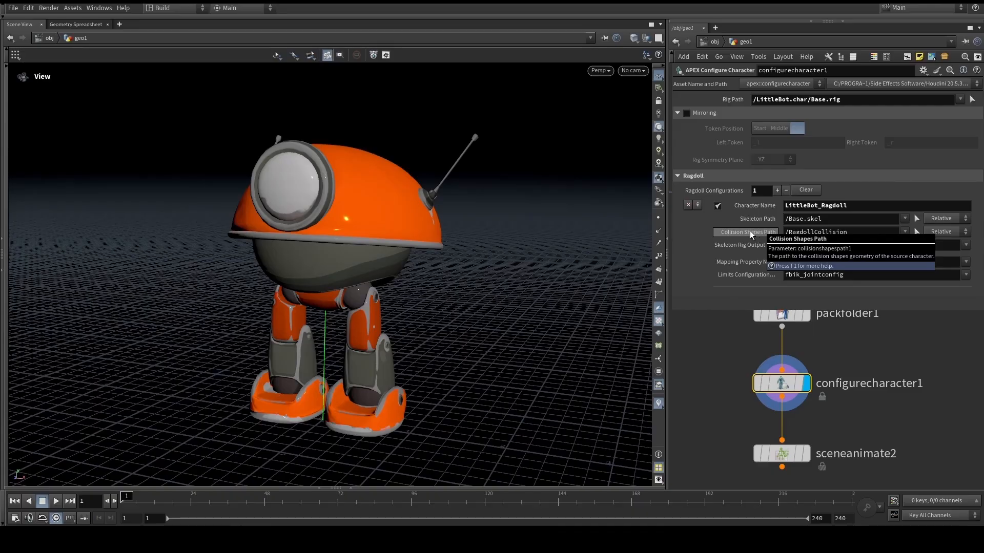
left_click(904, 231)
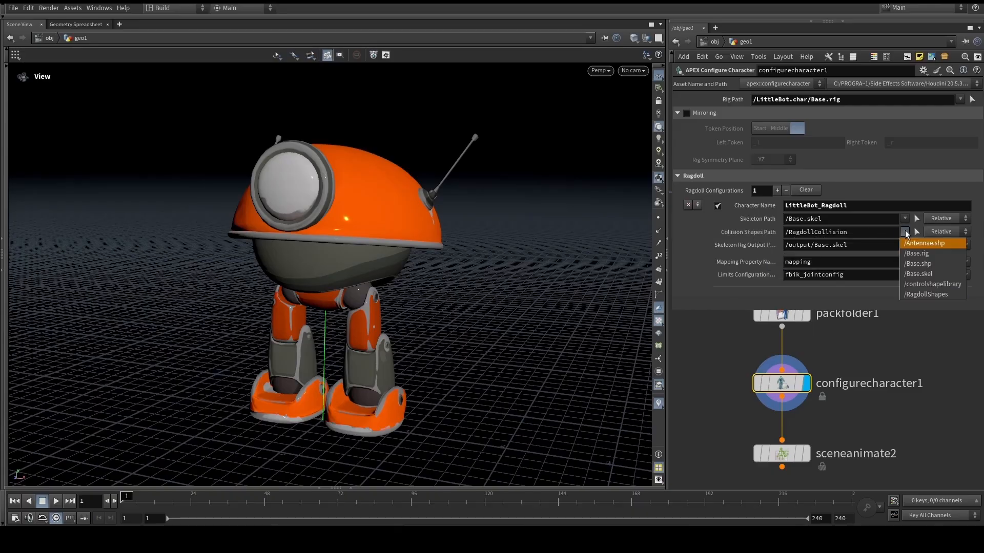
left_click(921, 294)
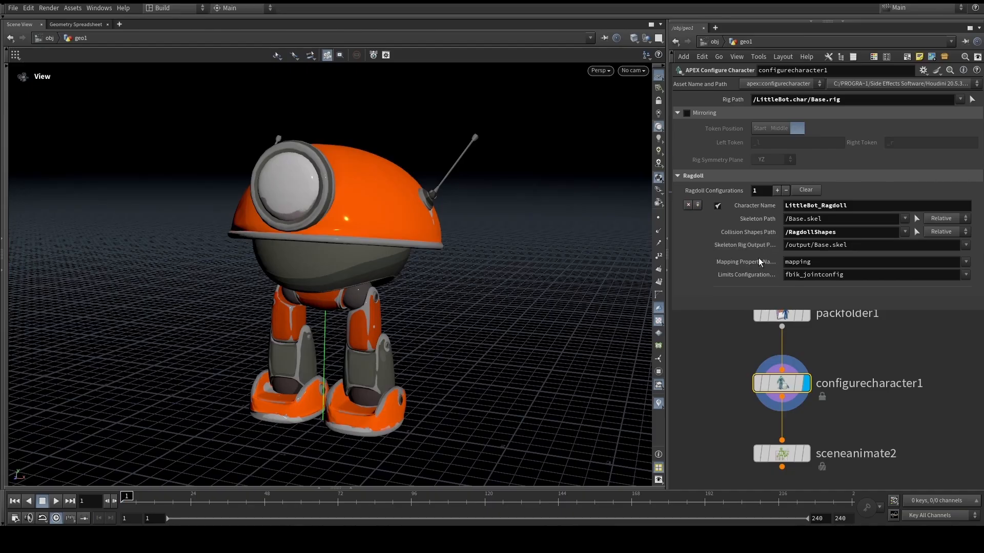
- Check the ragdoll's mapping and limits settings against the output configuration name on the configurejointlimits1 node
mouse_move(749, 245)
mouse_move(747, 266)
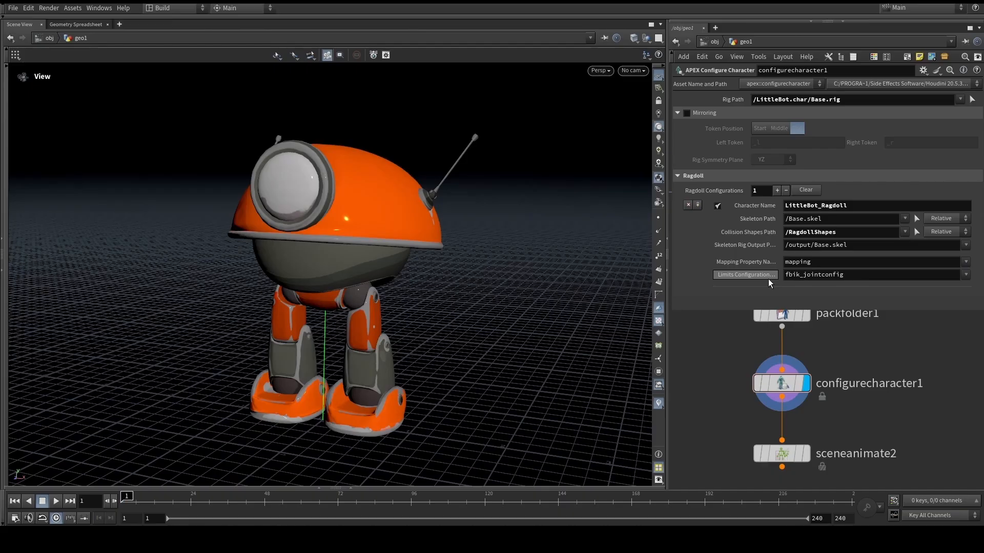
mouse_move(767, 279)
scroll(712, 353, "down", 5)
middle_click_drag(784, 330, 787, 367)
scroll(787, 367, "up", 2)
left_click_drag(787, 367, 735, 333)
double_click(806, 111)
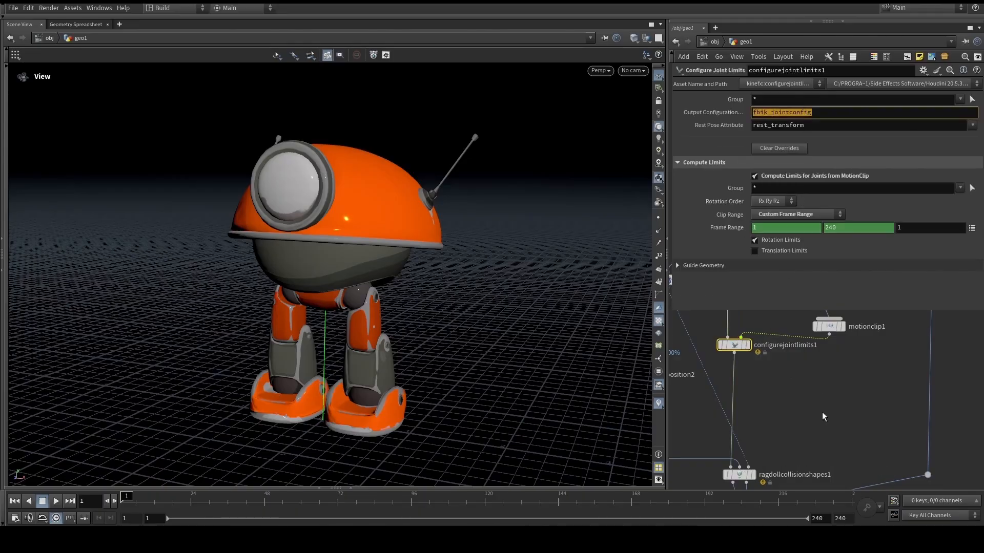
scroll(801, 399, "down", 4)
middle_click_drag(791, 469, 796, 441)
scroll(802, 357, "up", 4)
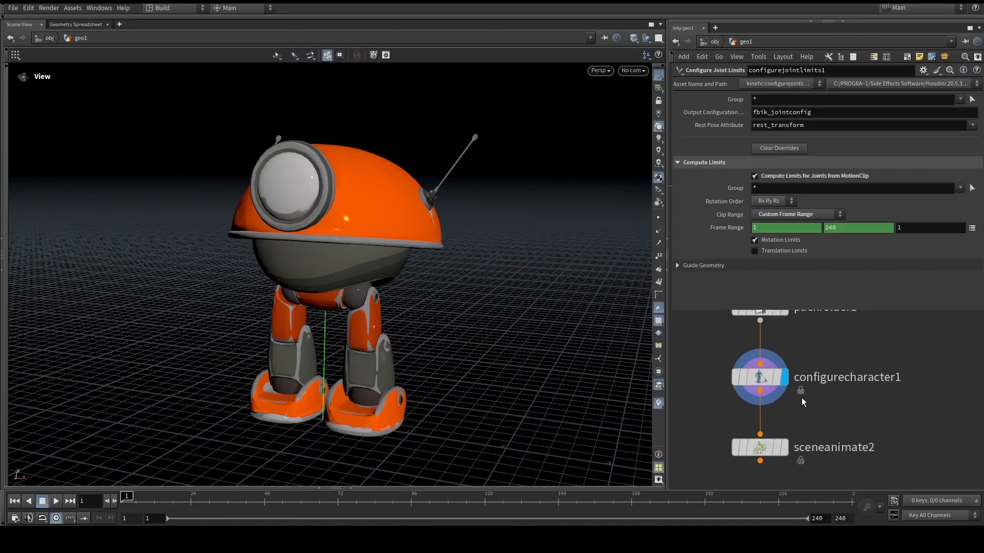
- Choose /output/Base.skel as the Skeleton Rig Output Path on configurecharacter1
left_click(753, 374)
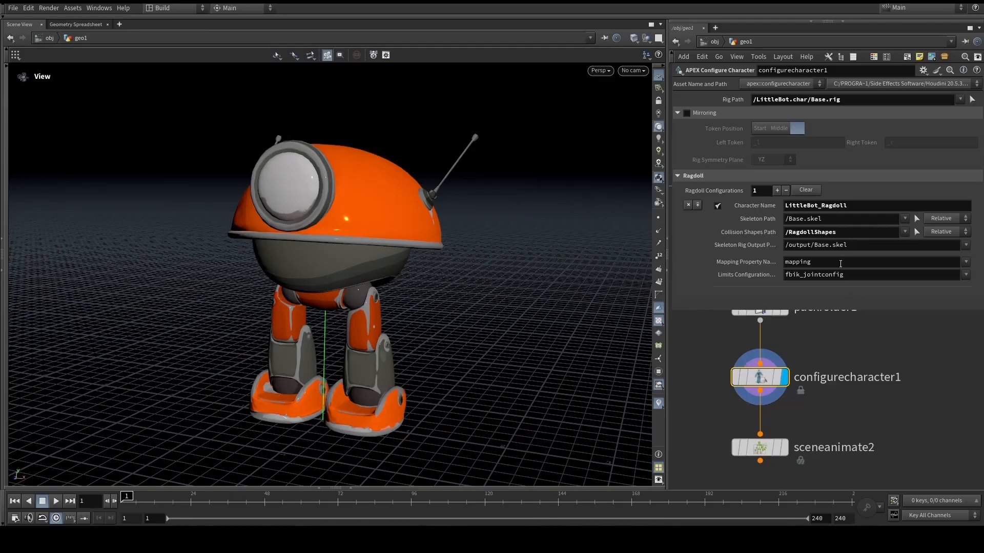
double_click(851, 246)
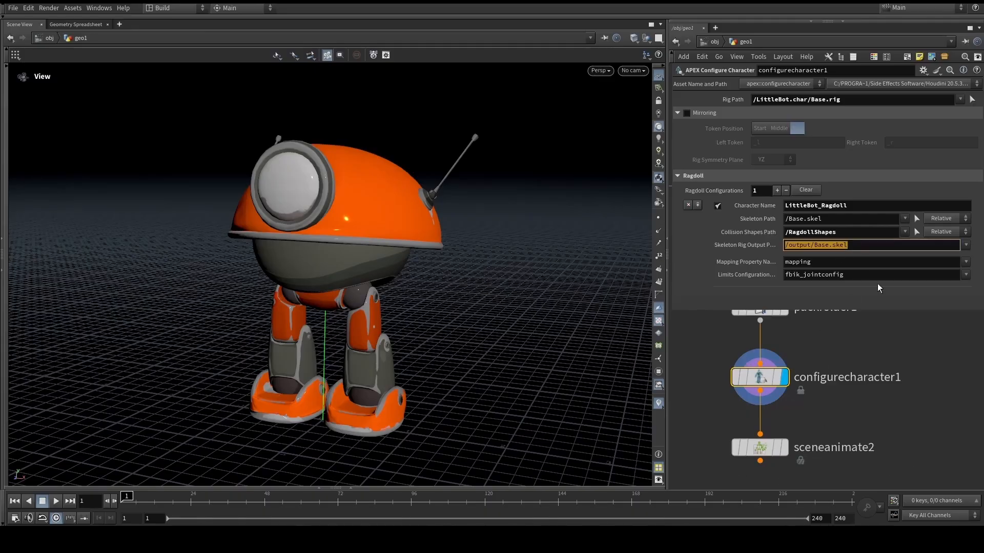
left_click(966, 245)
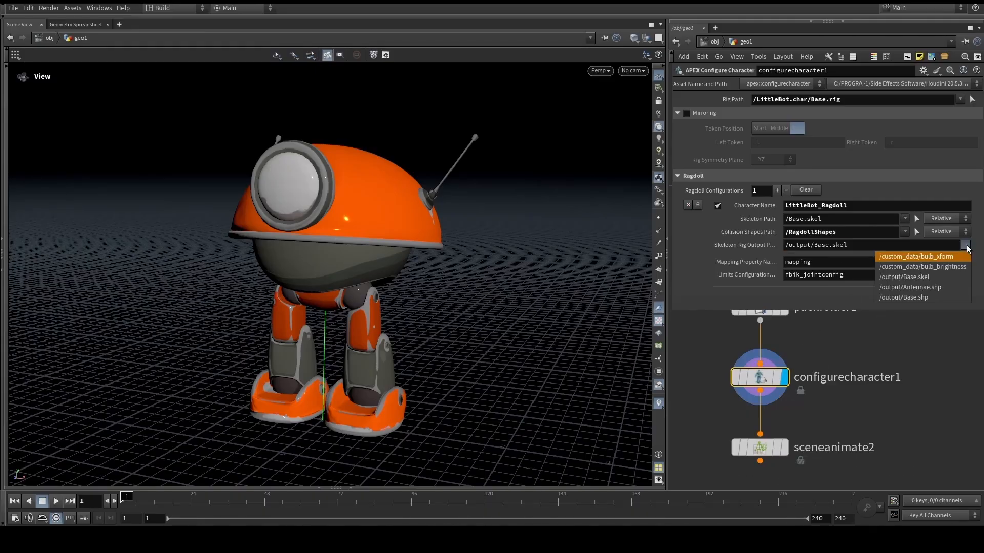
left_click(926, 277)
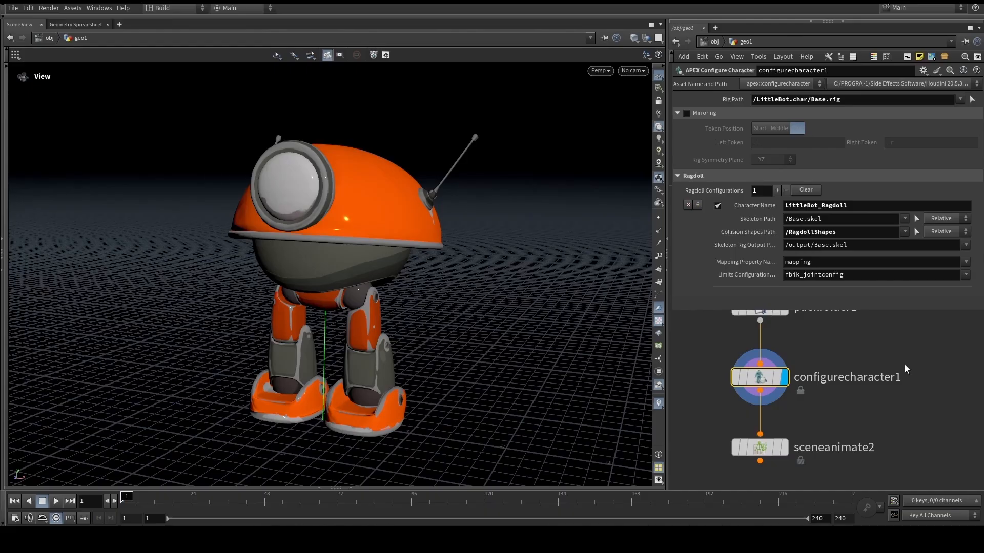
- Display the skel Unpack Folder node to inspect the character's base skeleton
left_click_drag(837, 219, 764, 225)
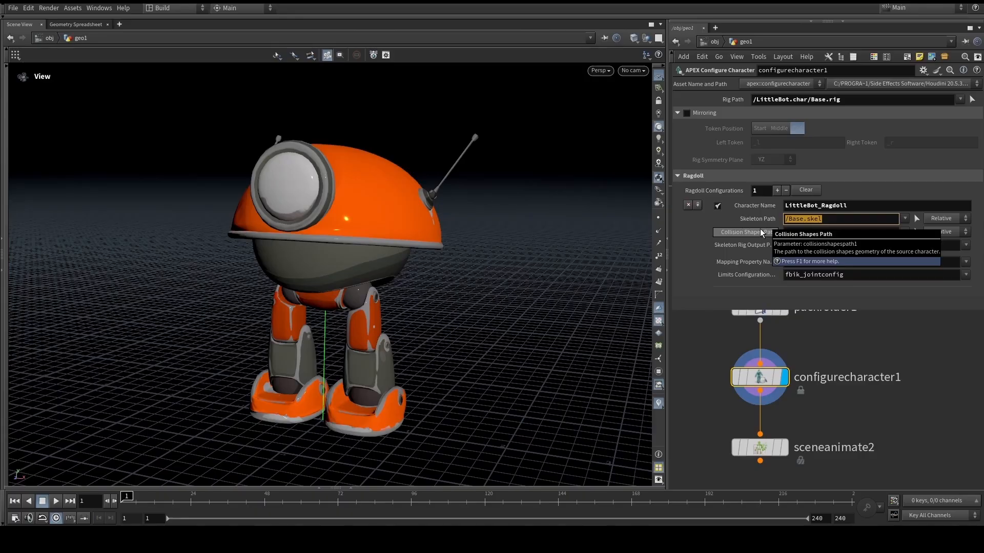
left_click_drag(687, 310, 688, 238)
scroll(820, 401, "down", 3)
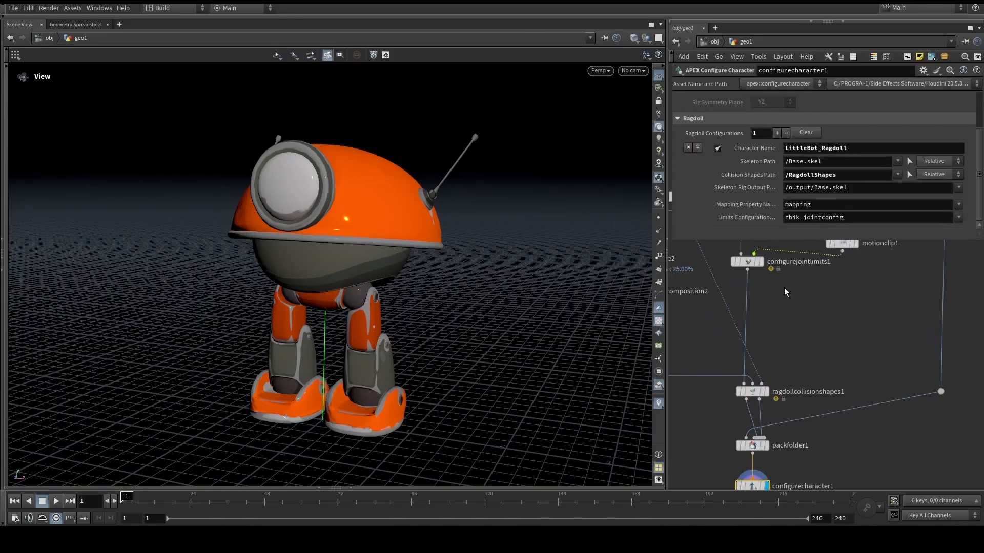
scroll(802, 328, "up", 2)
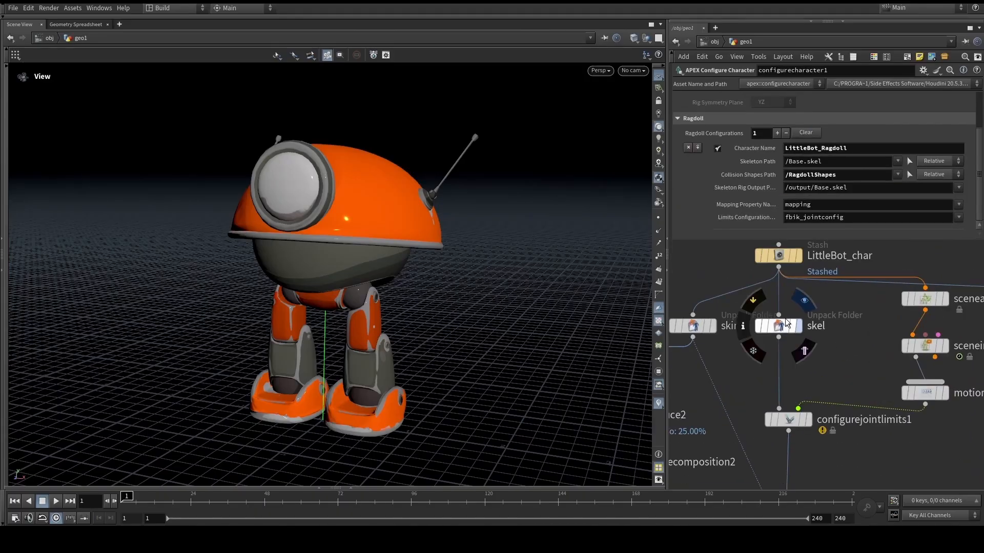
left_click(798, 326)
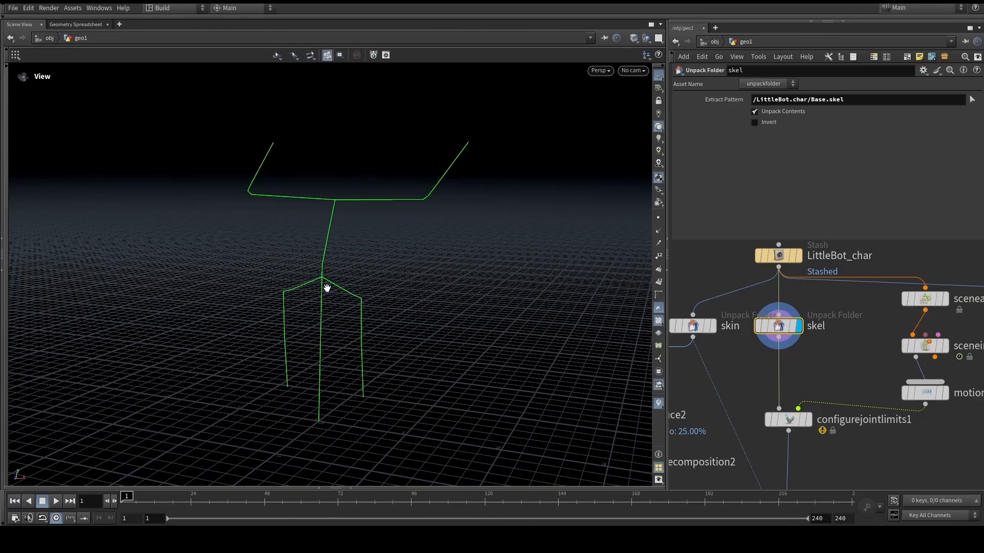
- Display sceneinvoke1 and examine its full Scene Output Path and key
scroll(832, 379, "down", 3)
middle_click_drag(833, 379, 756, 276)
middle_click_drag(829, 354, 825, 441)
scroll(820, 324, "up", 4)
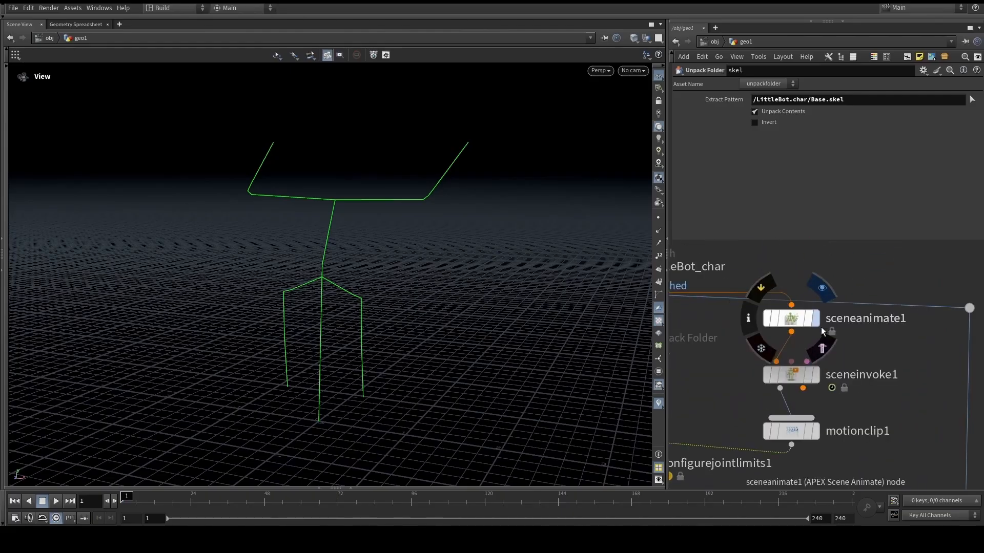
left_click(819, 379)
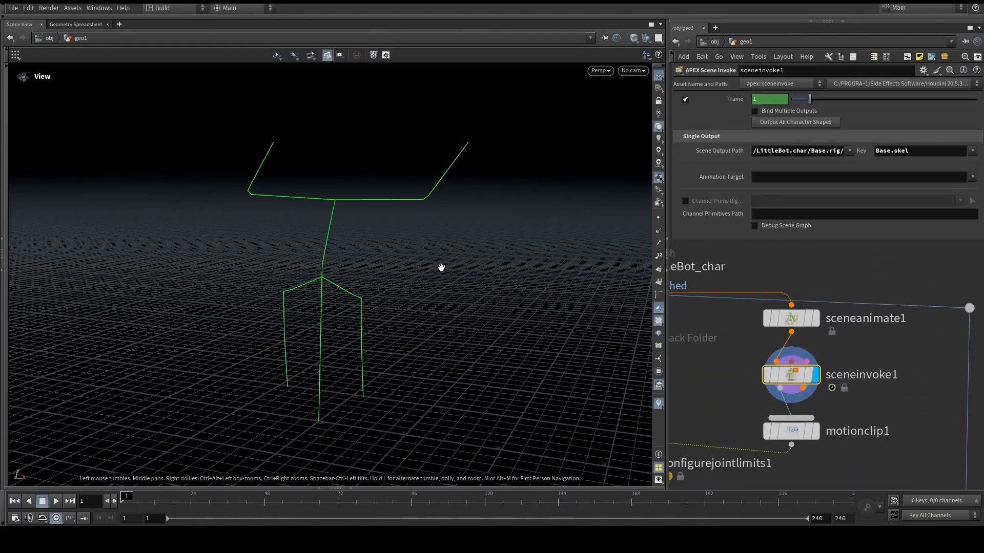
left_click_drag(667, 207, 588, 207)
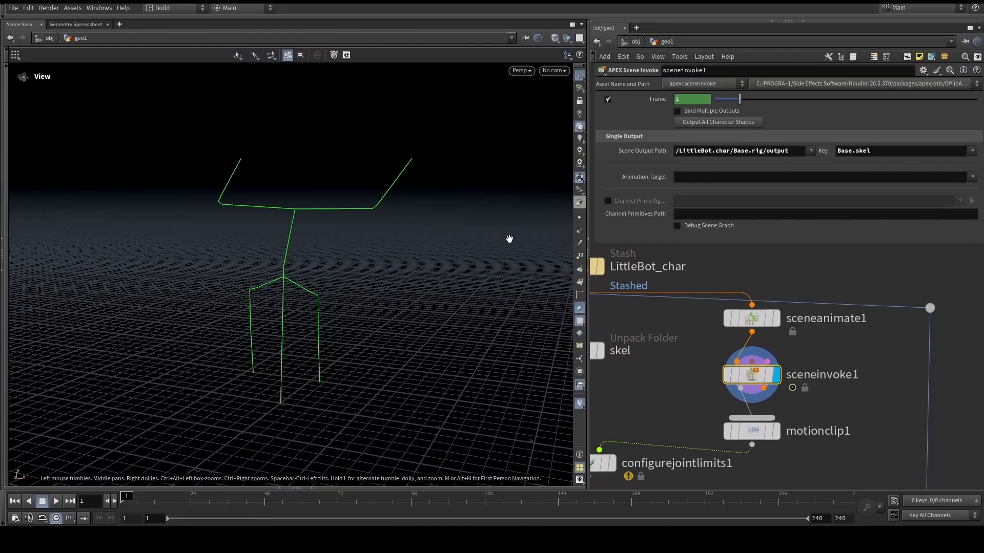
- Step the timeline back and forth between frames 1 and 3 to compare the poses of the sceneinvoke1 skeleton
mouse_move(779, 382)
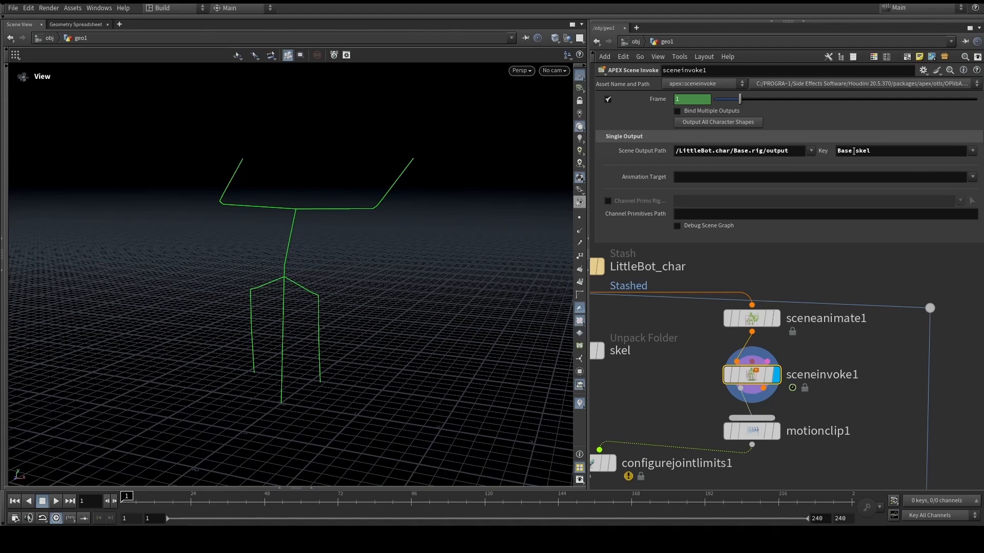
key("Right")
key("Right")
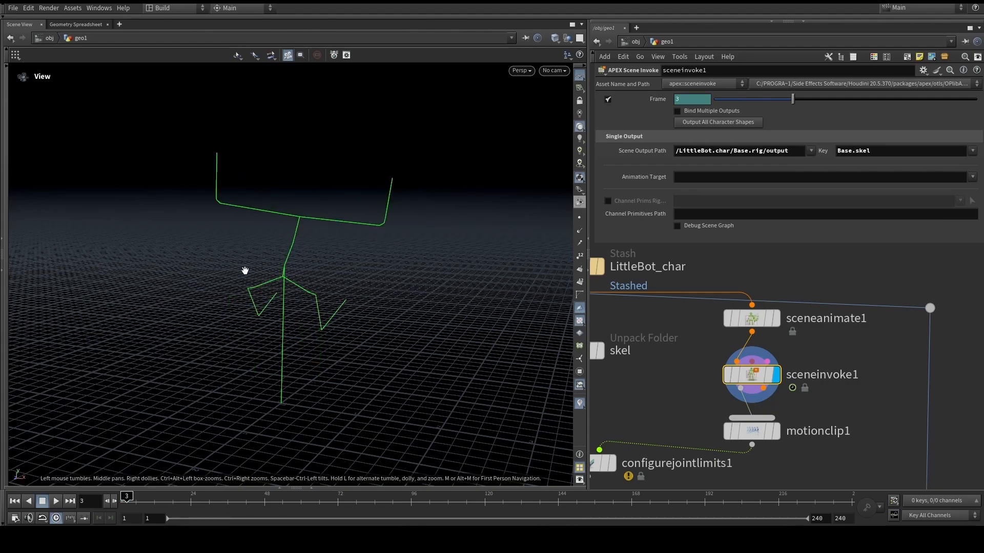
key("Left")
key("Left")
key("Right")
key("Right")
key("Left")
key("Left")
- Display configurecharacter1 and review its Skeleton Rig Output Path setting
scroll(655, 378, "down", 3)
middle_click_drag(688, 393, 727, 323)
middle_click_drag(727, 365, 749, 294)
scroll(733, 385, "up", 3)
middle_click_drag(734, 388, 750, 225)
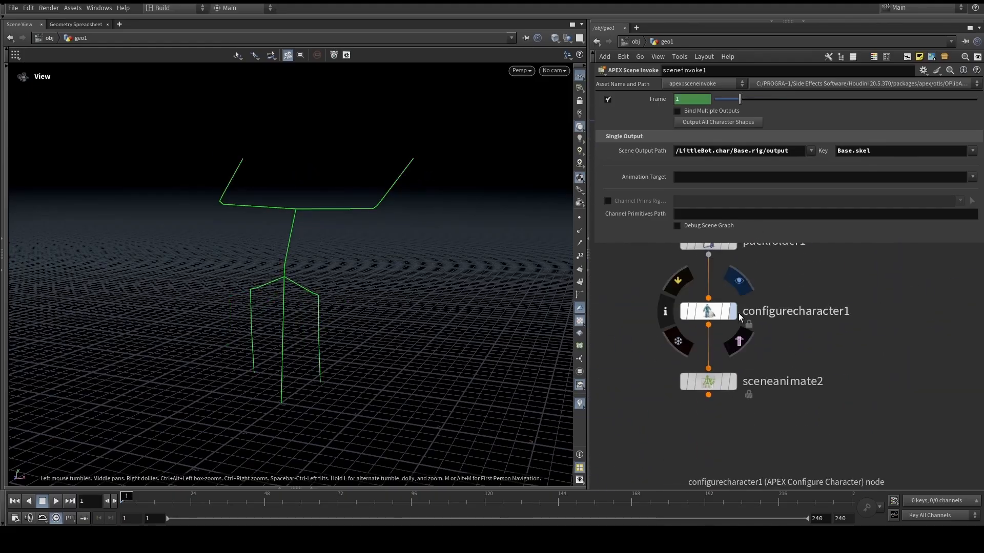
left_click(735, 312)
left_click_drag(792, 332, 717, 291)
double_click(770, 194)
left_click(812, 316)
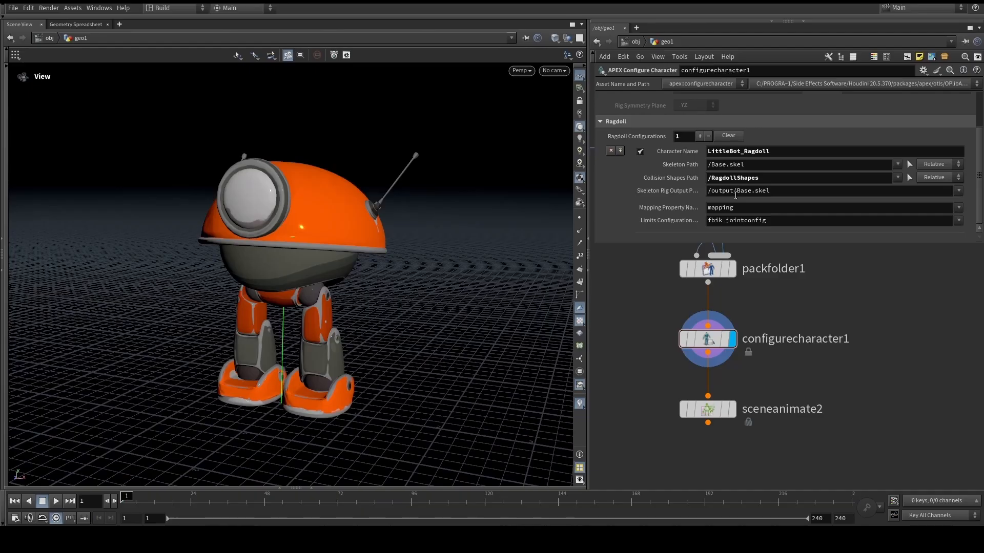
- Make room below packfolder1 and insert an APEX Map Character node between it and configurecharacter1
left_click_drag(713, 340, 715, 409)
key("Tab")
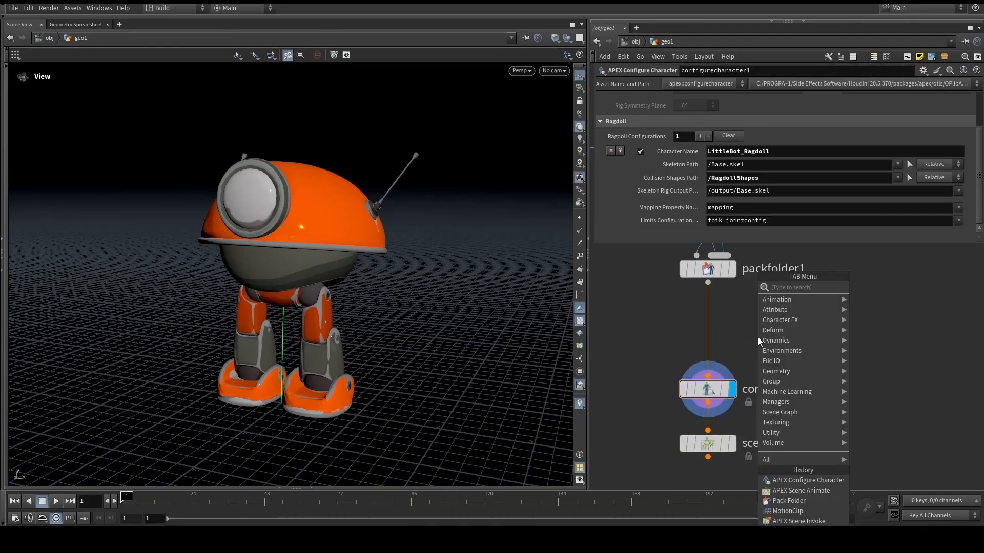
type("mapp")
key("BackSpace")
type("cha")
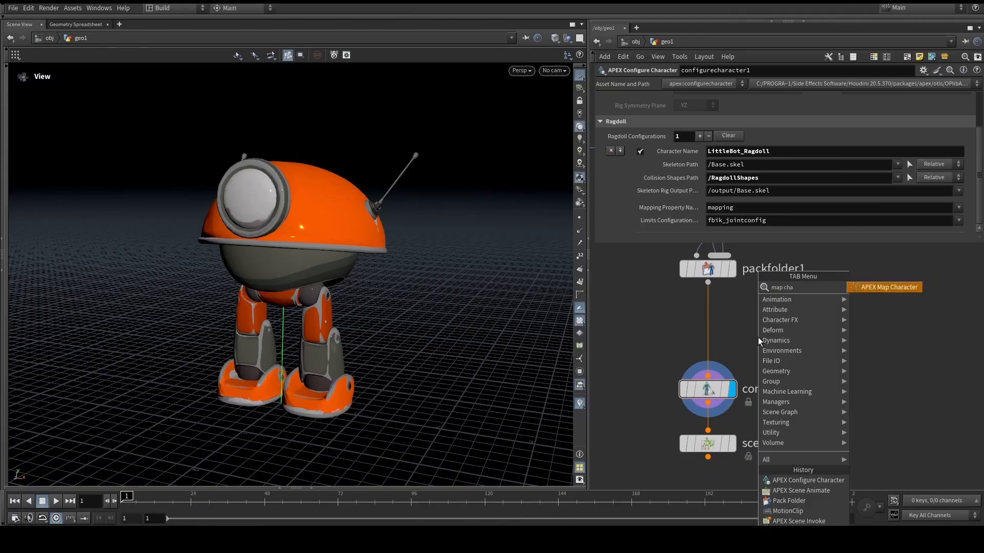
key("Return")
left_click(715, 332)
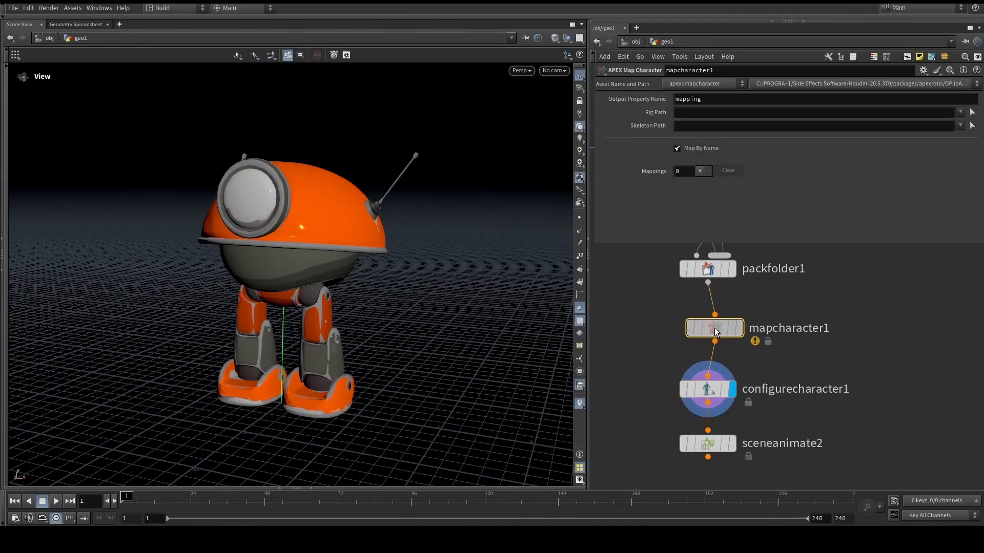
- Display mapcharacter1 and set its Rig Path to /LittleBot.char/Base.rig and Skeleton Path to /LittleBot.char/Base.skel
left_click(733, 328)
left_click_drag(786, 345, 676, 321)
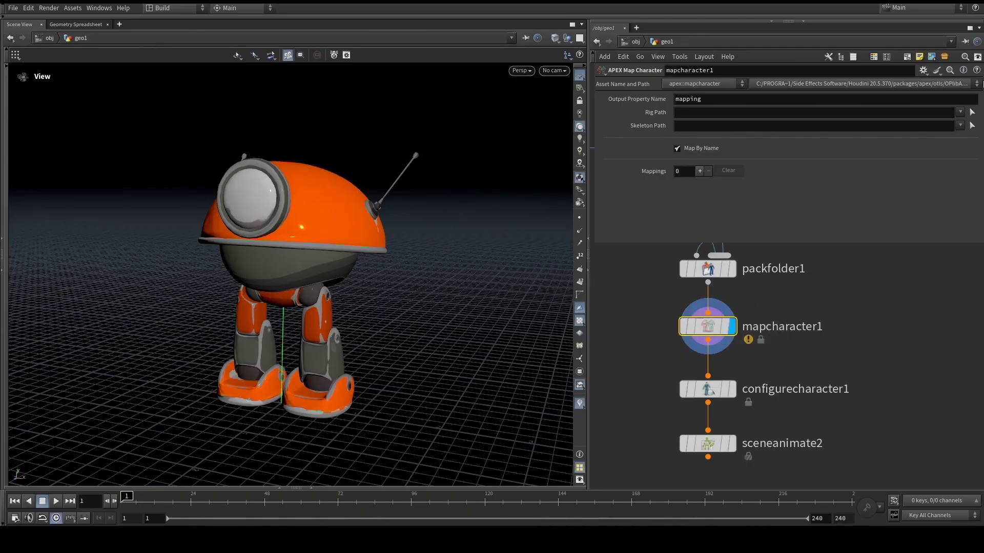
left_click(960, 112)
left_click(927, 122)
left_click(959, 125)
left_click(926, 135)
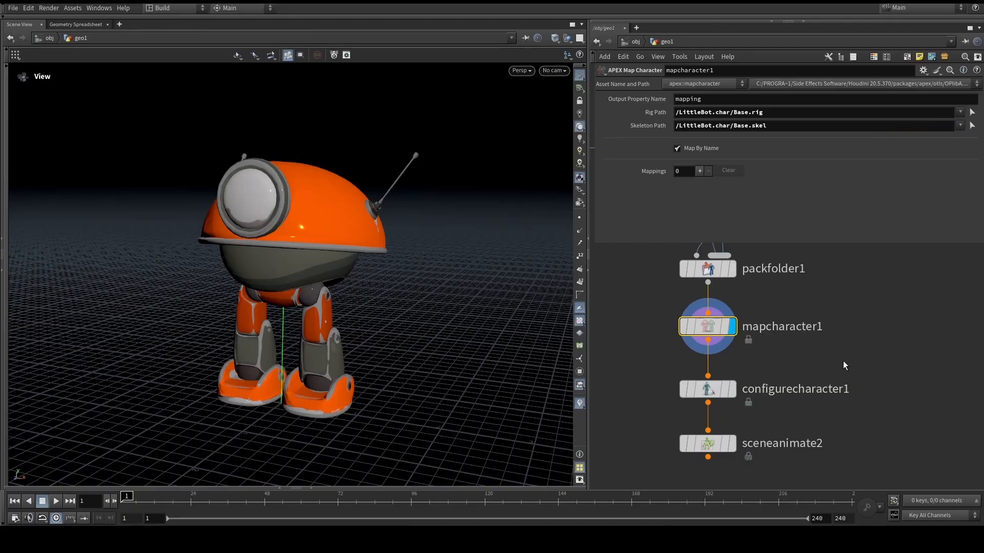
left_click_drag(707, 334, 707, 334)
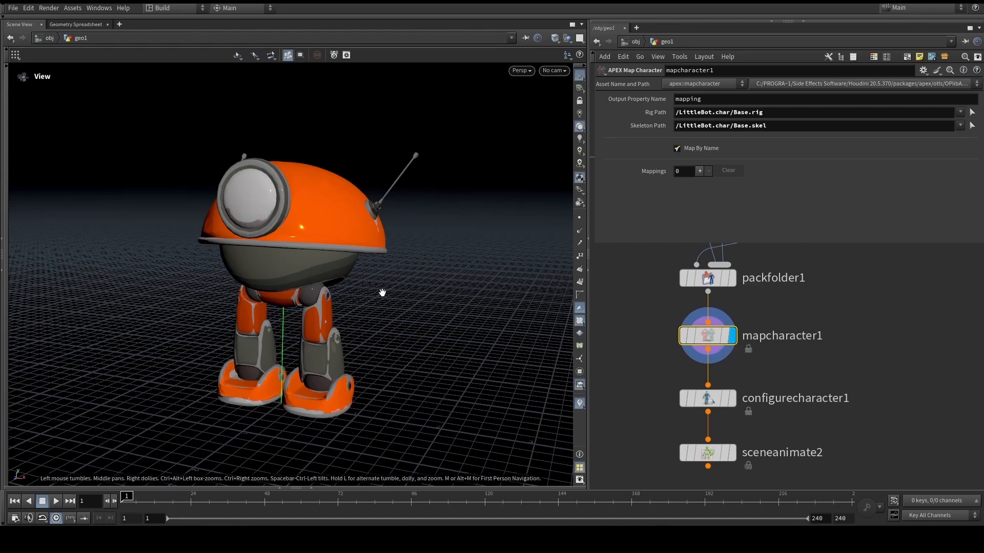
- Enlarge the scene view and activate the interactive Map Character state for mapcharacter1
left_click_drag(382, 292, 364, 291)
left_click_drag(590, 324, 670, 324)
left_click_drag(354, 280, 331, 251)
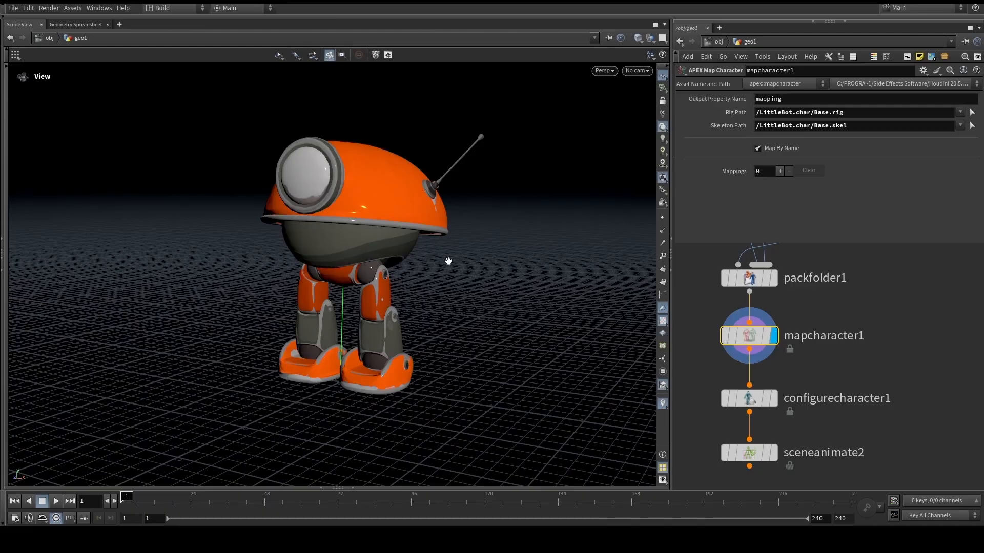
key("Return")
- Examine the mapping lines between the robot's rig controls and the skeleton joints from several angles
left_click_drag(448, 261, 95, 369, "alt")
right_click_drag(332, 257, 383, 269, "alt")
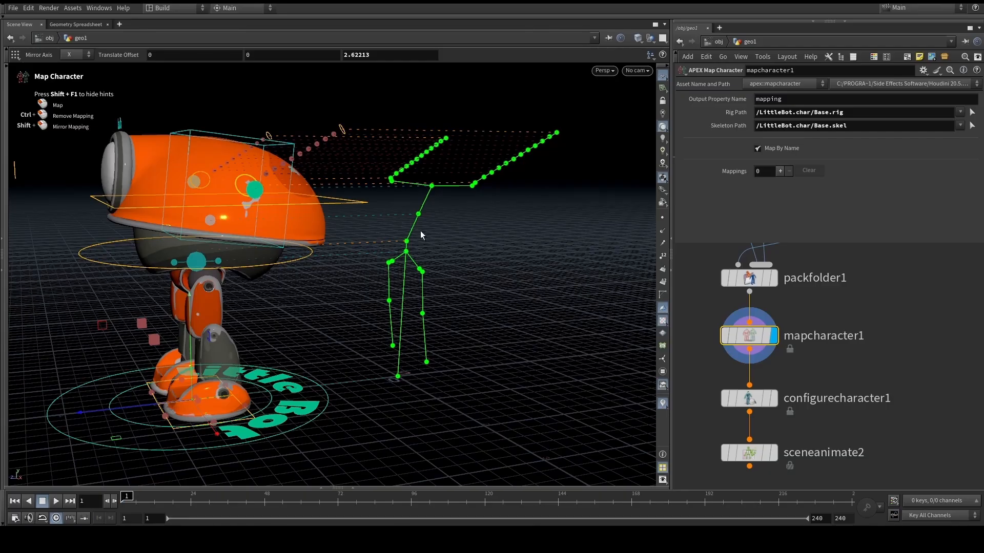
scroll(391, 153, "up", 3)
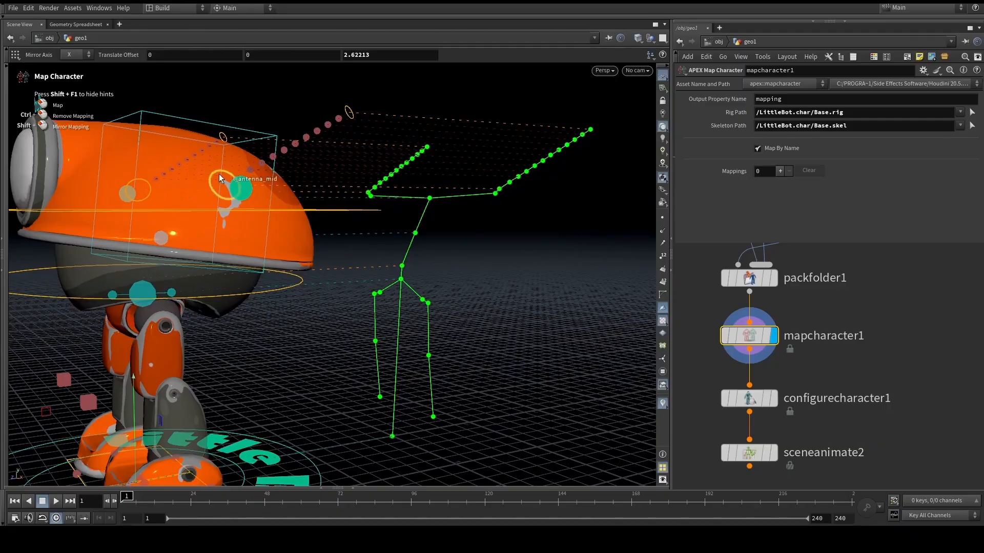
left_click_drag(370, 199, 374, 214, "alt")
right_click_drag(374, 215, 477, 176, "alt")
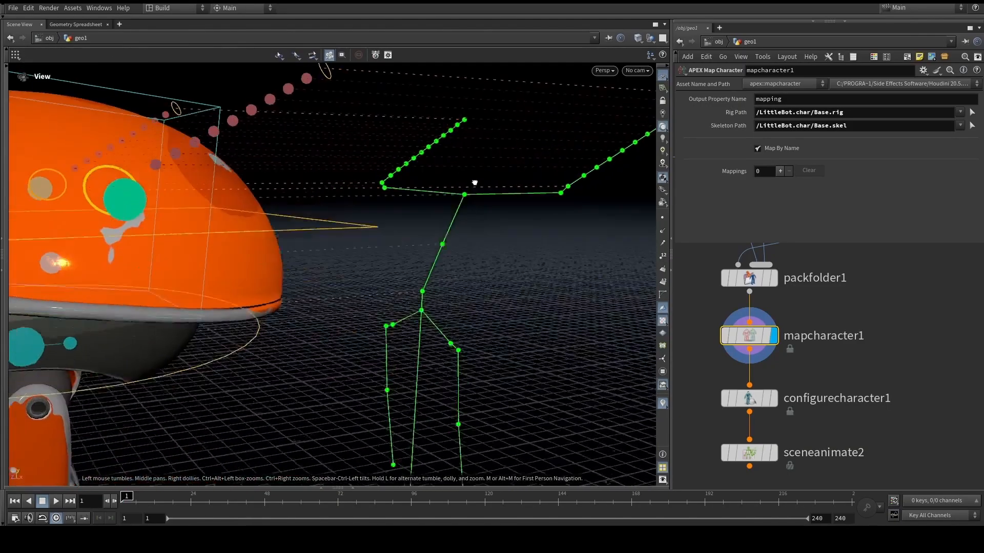
left_click_drag(477, 175, 470, 204, "alt")
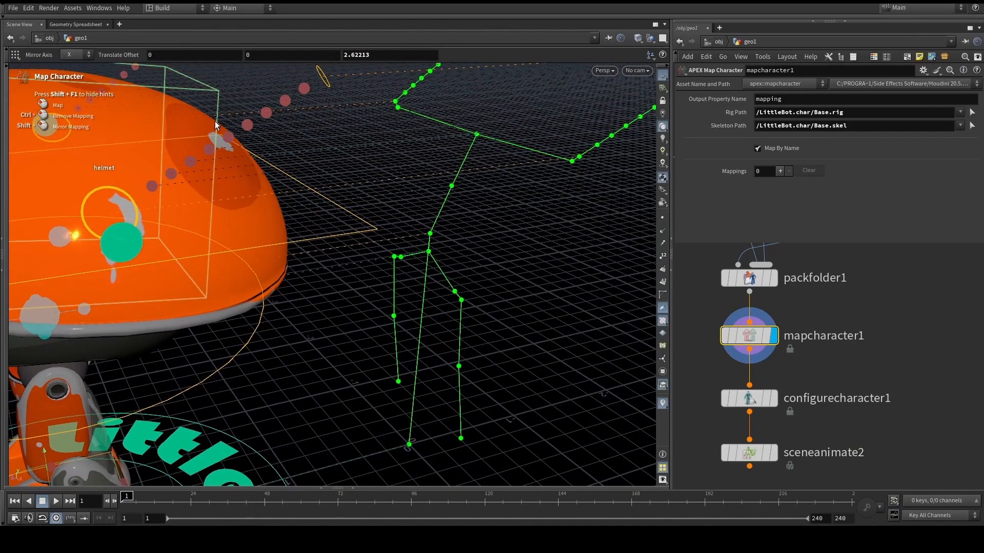
left_click_drag(474, 136, 384, 225, "alt")
left_click_drag(340, 258, 362, 241, "alt")
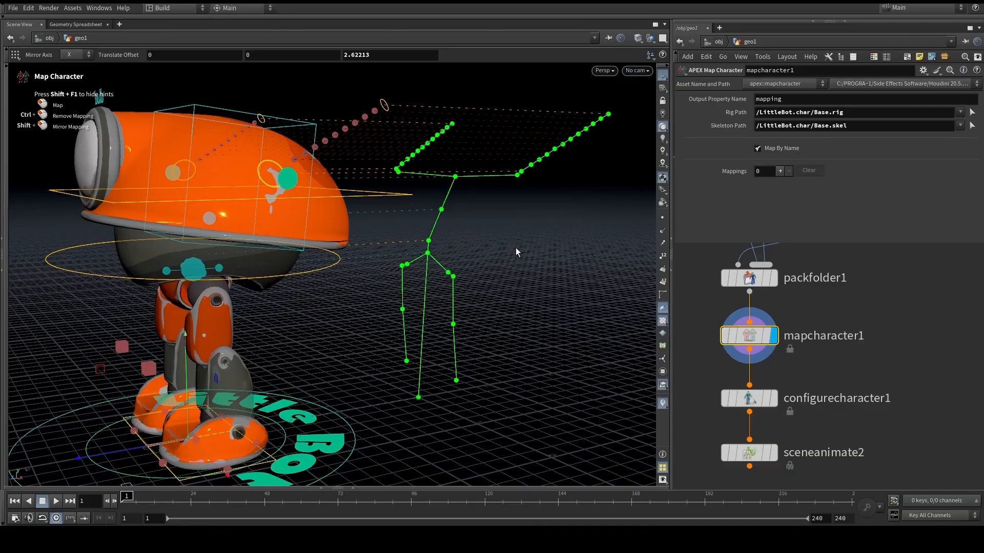
- Map both foot controls to the matching foot joints, and mirror-map l_leg_twist_ctrl to l_knee so the opposite leg is mapped too
left_click_drag(380, 285, 217, 459, "alt")
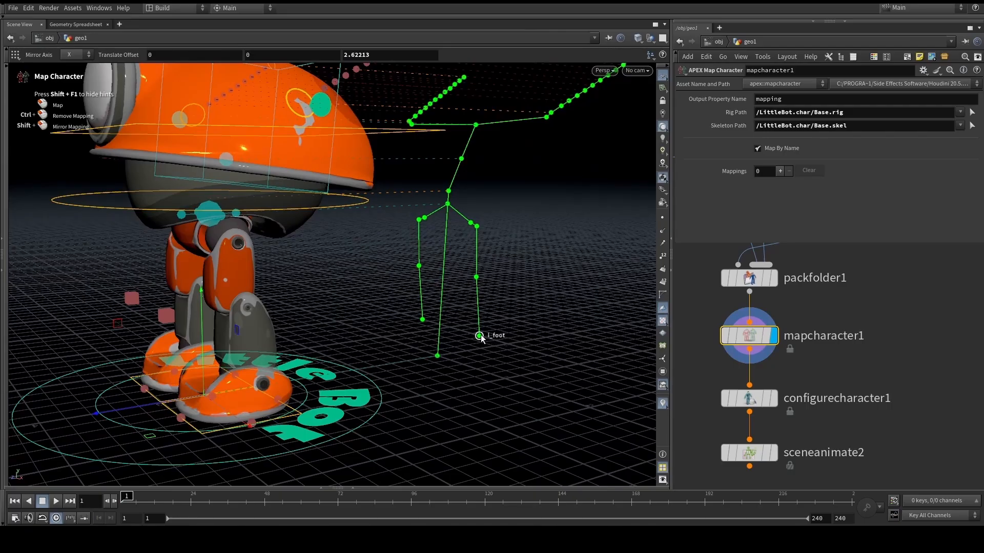
left_click_drag(290, 342, 266, 340, "alt")
left_click_drag(167, 448, 528, 356)
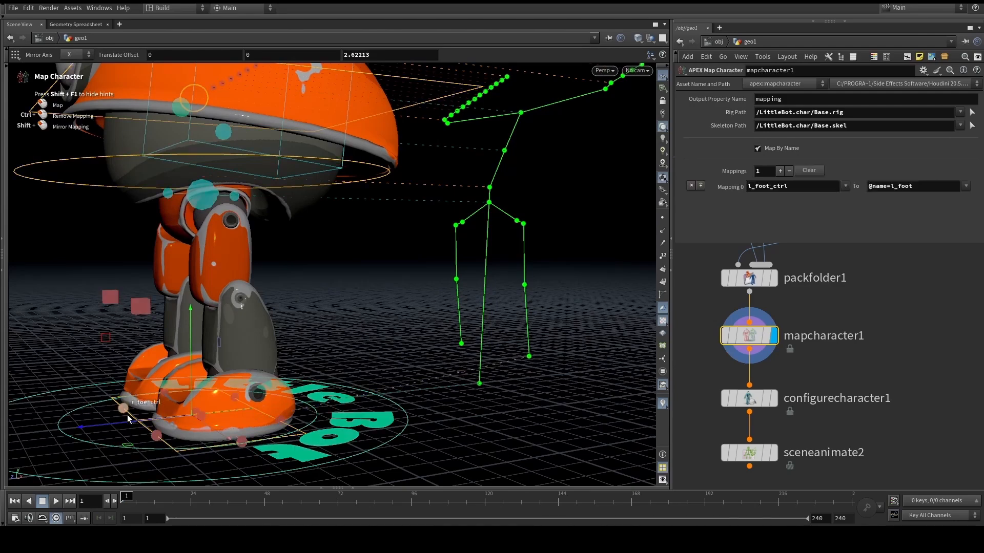
left_click(461, 346)
left_click_drag(421, 327, 410, 316, "alt")
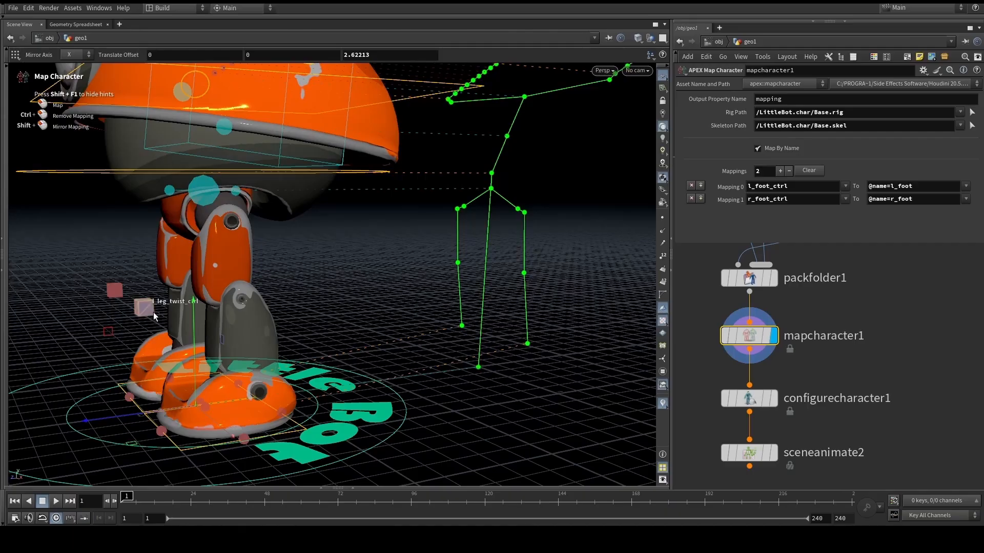
left_click(524, 274, "shift")
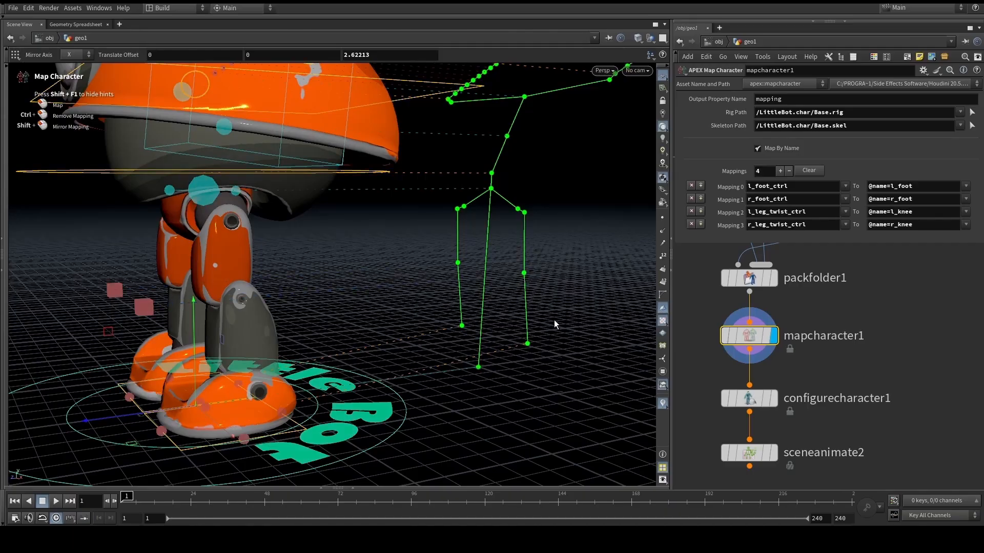
- Review the robot's rig controls and skeleton from several angles and distances after mapping the feet and knees
right_click_drag(412, 268, 328, 279, "alt")
middle_click_drag(328, 279, 318, 307, "alt")
left_click_drag(245, 275, 338, 274, "alt")
middle_click_drag(475, 238, 453, 263, "alt")
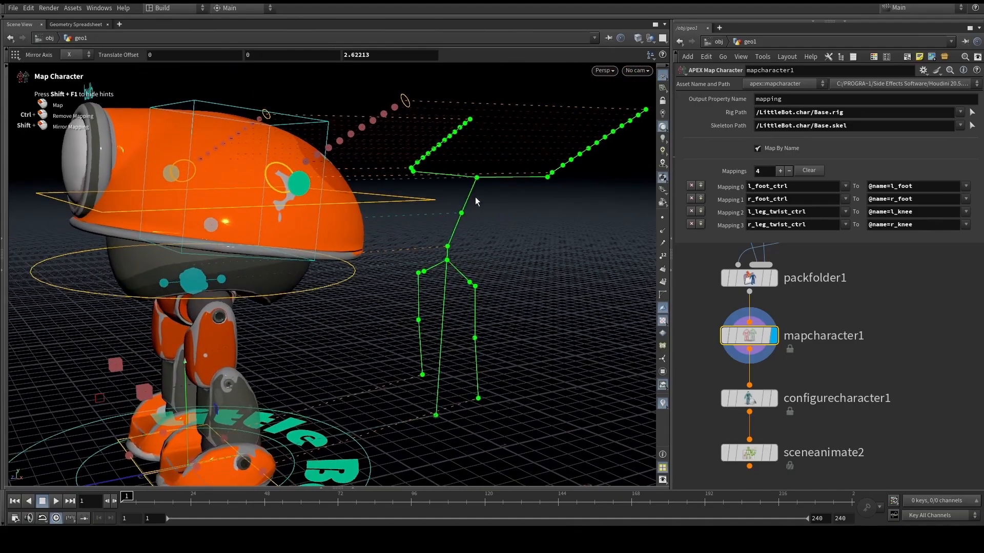
right_click_drag(468, 210, 411, 221, "alt")
left_click_drag(411, 221, 442, 242, "alt")
middle_click_drag(442, 242, 444, 229, "alt")
left_click_drag(444, 229, 472, 236, "alt")
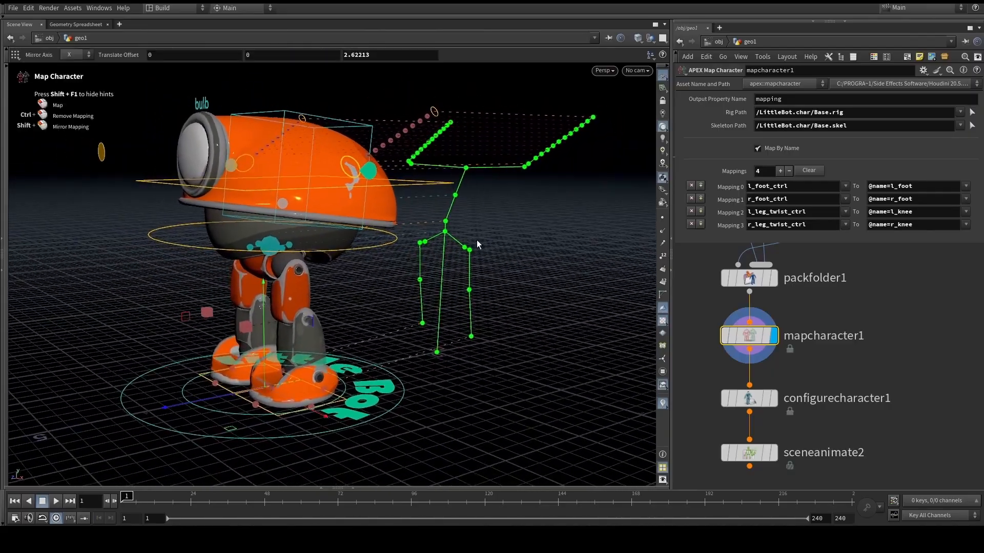
- Leave the mapping state, display sceneanimate2 and activate its Animate state
key("Escape")
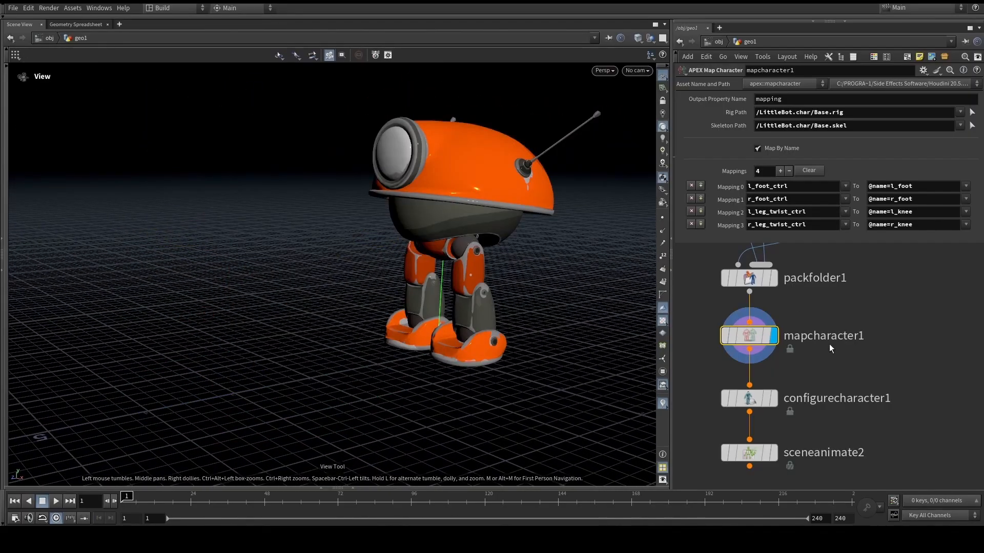
middle_click_drag(781, 454, 772, 385)
left_click(764, 384)
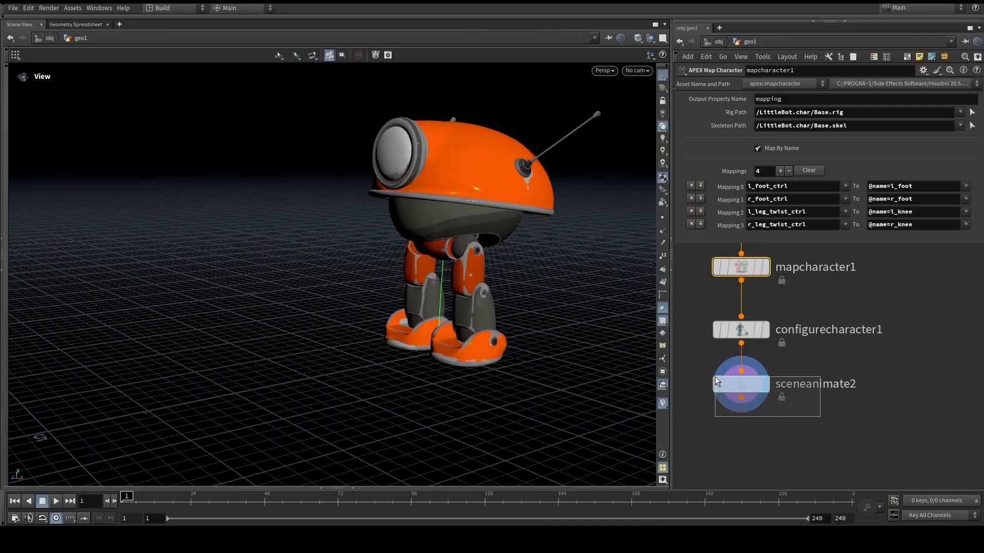
middle_click_drag(456, 226, 286, 273)
left_click_drag(286, 272, 319, 273)
key("Return")
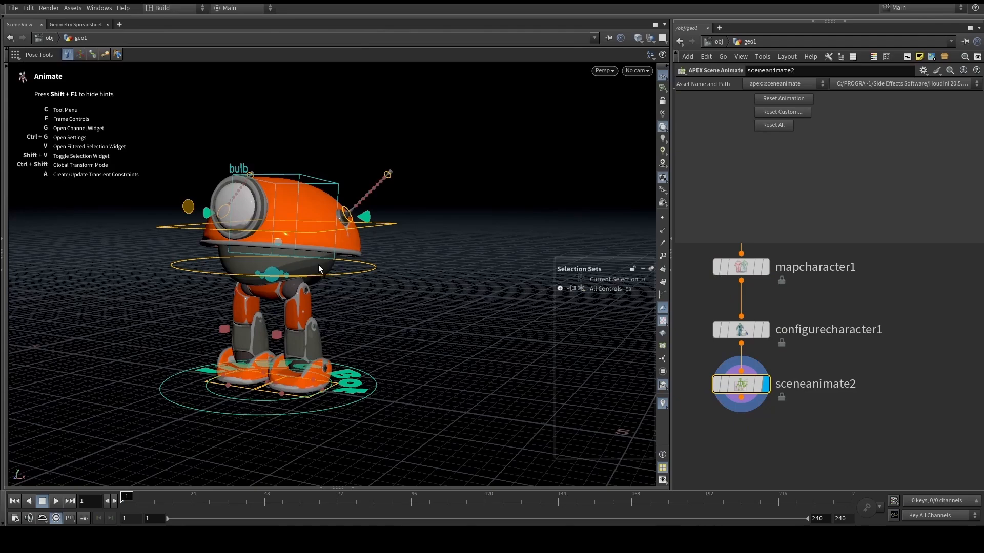
- Activate the Ragdoll tool, disable Ground Display in the solver settings and move the collision shape visualiser beside the robot
left_click(116, 55)
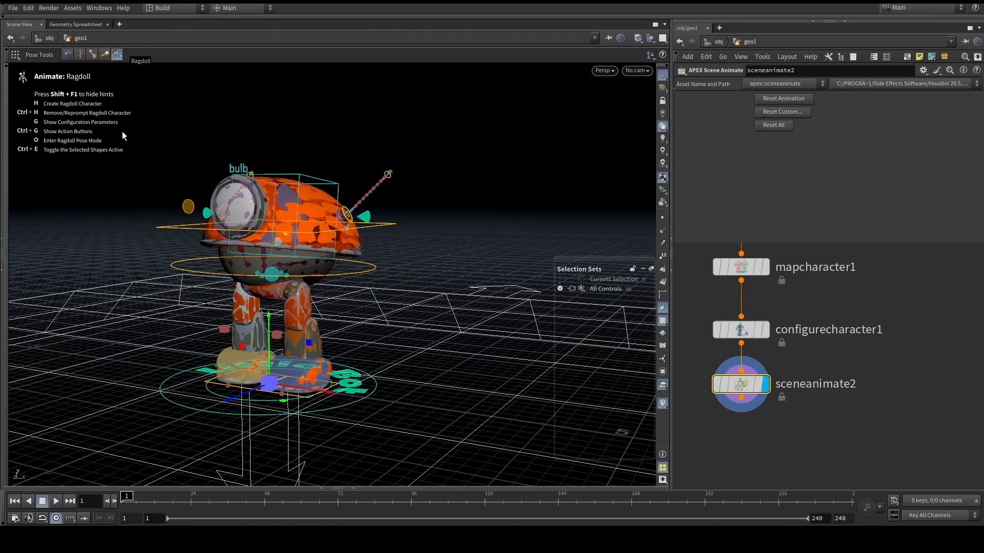
key("g")
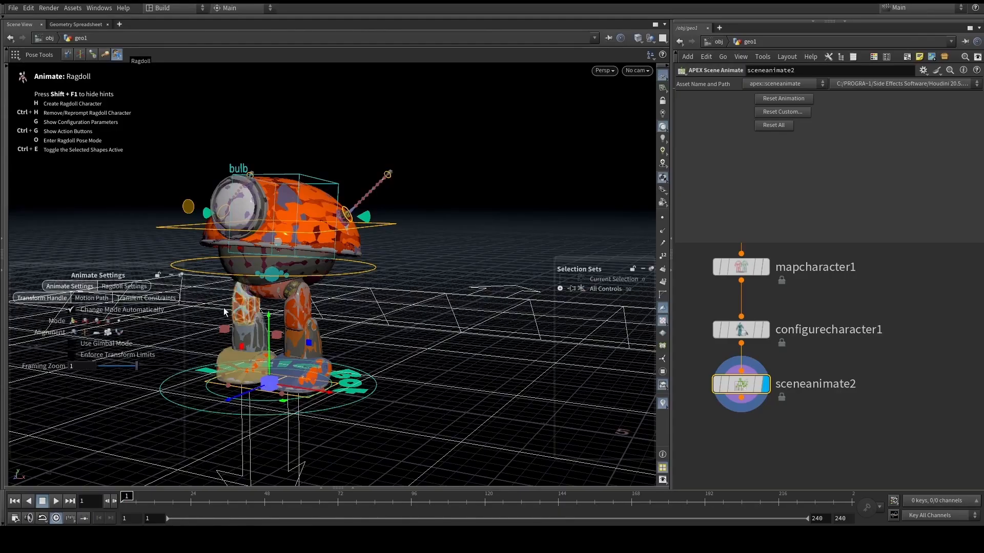
left_click(137, 286)
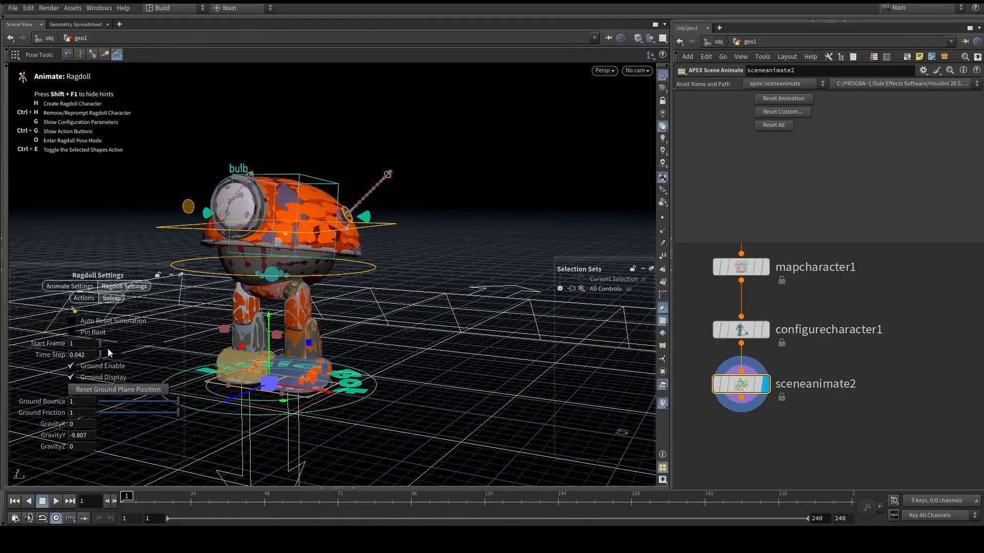
left_click(111, 298)
left_click_drag(330, 393, 386, 319)
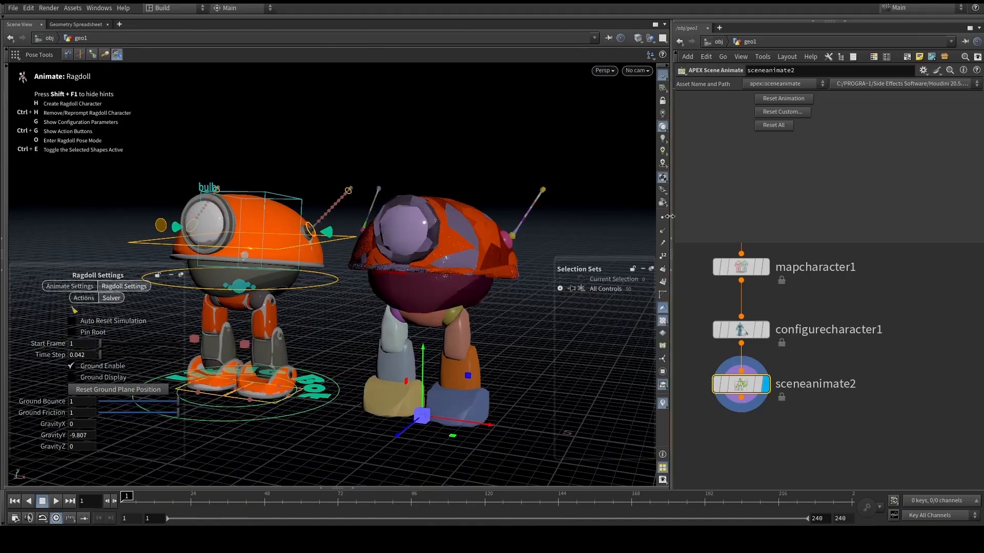
- Show the robot without its materials and re-enter the Ragdoll state
key("Escape")
left_click_drag(441, 241, 455, 234)
key("Return")
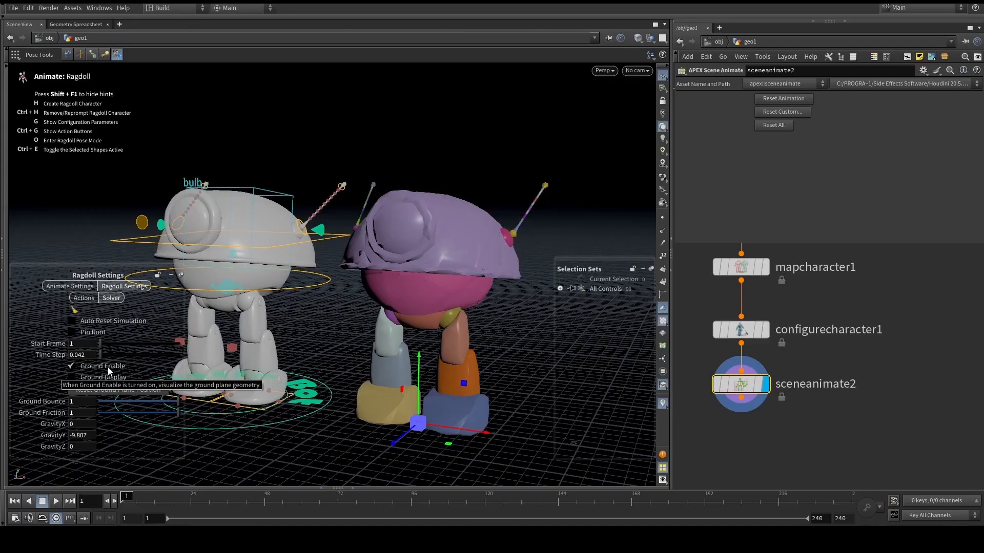
- Disable Show Visualiser Offset Handle in the ragdoll actions and close the settings
left_click(85, 301)
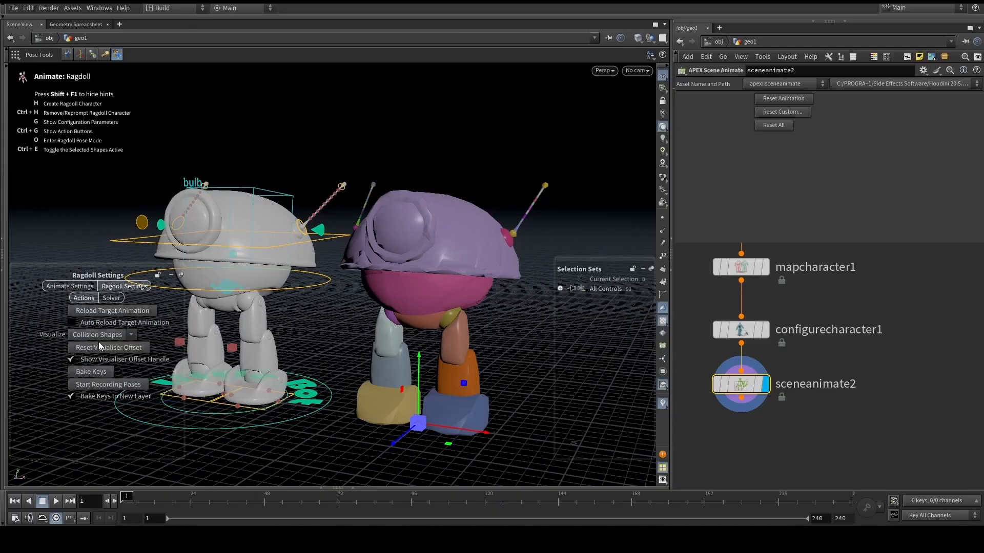
middle_click_drag(336, 372, 335, 345, "alt")
right_click_drag(335, 346, 326, 353, "alt")
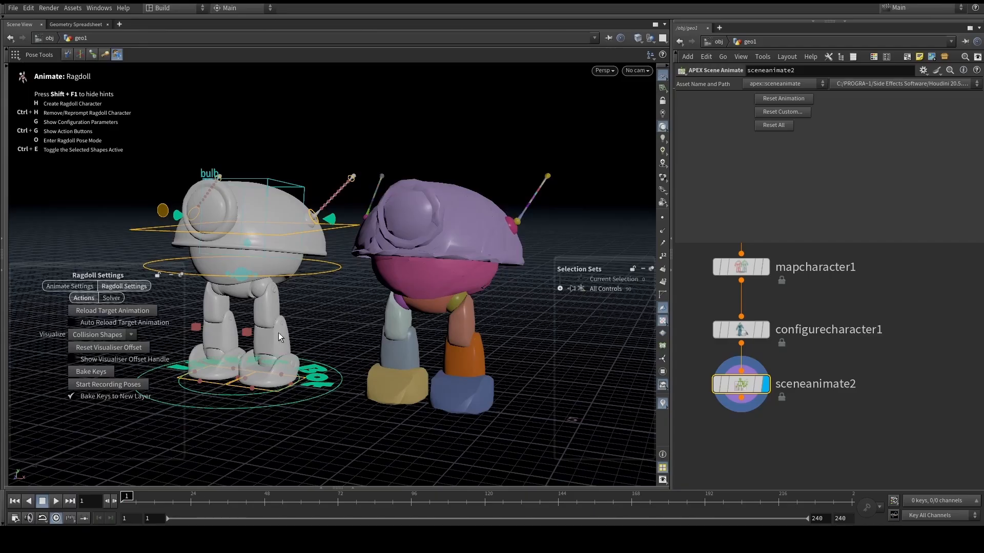
key("g")
- Play the ragdoll simulation, scrub to frame 30 to inspect the collapsed robot, and return to frame 1
left_click(56, 501)
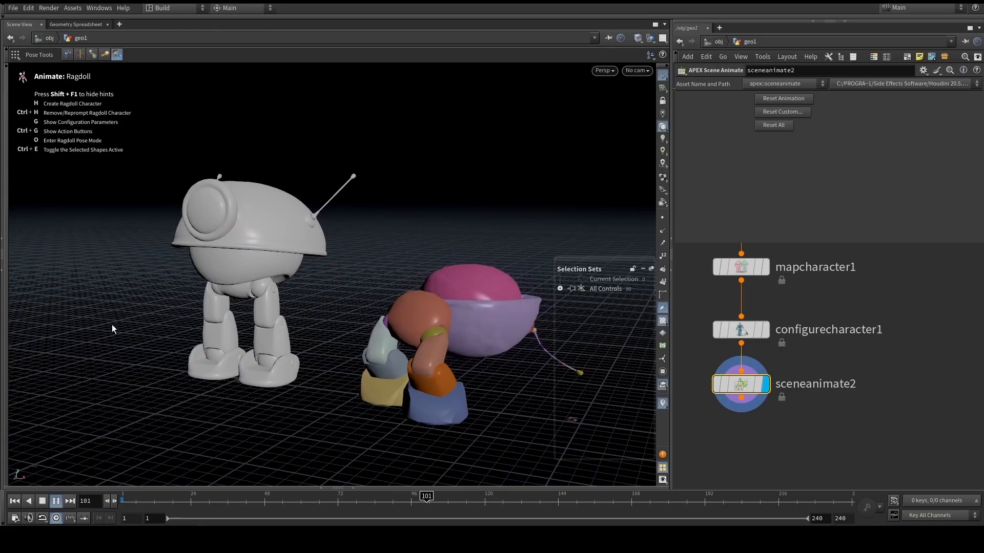
left_click_drag(149, 497, 209, 496)
left_click_drag(474, 284, 387, 291, "alt")
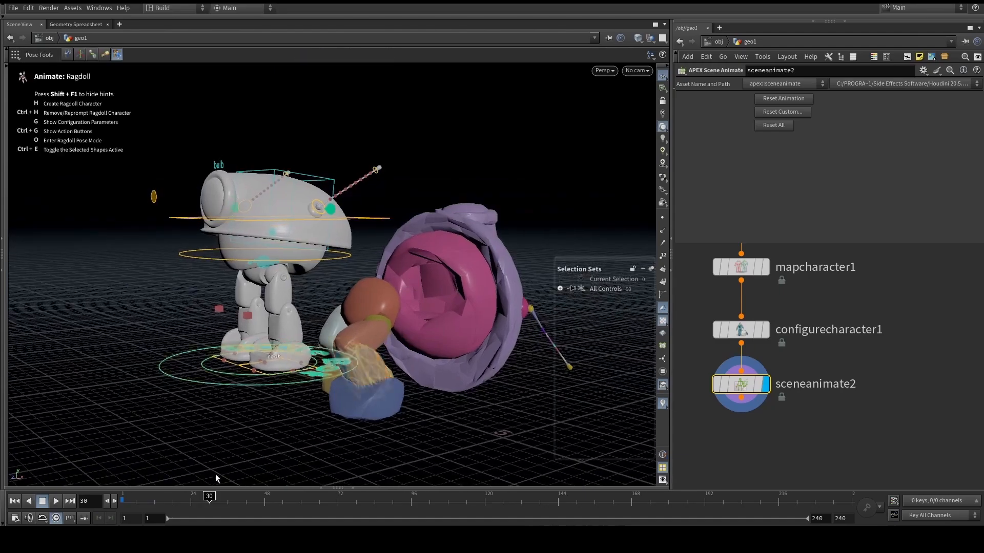
left_click_drag(209, 496, 123, 496)
left_click_drag(278, 273, 357, 305, "alt")
- Display ragdollcollisionshapes1 in its interactive state and inspect the intersections between the collision shapes around the robot's torso
key("Escape")
scroll(826, 300, "down", 3)
scroll(826, 300, "down", 1)
left_click_drag(703, 243, 706, 210)
scroll(716, 274, "down", 4)
middle_click_drag(717, 275, 765, 433)
scroll(792, 305, "up", 5)
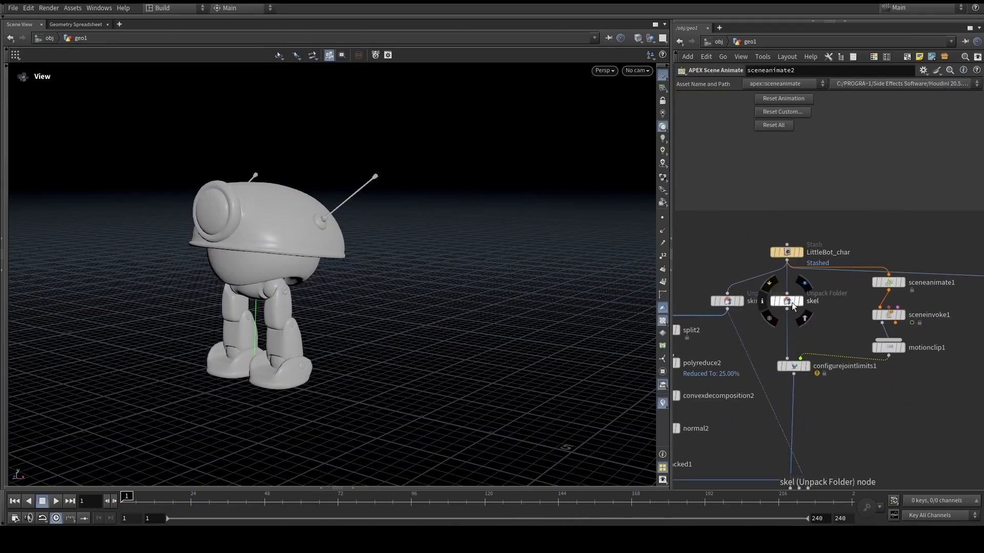
middle_click_drag(822, 358, 816, 226)
left_click(806, 392)
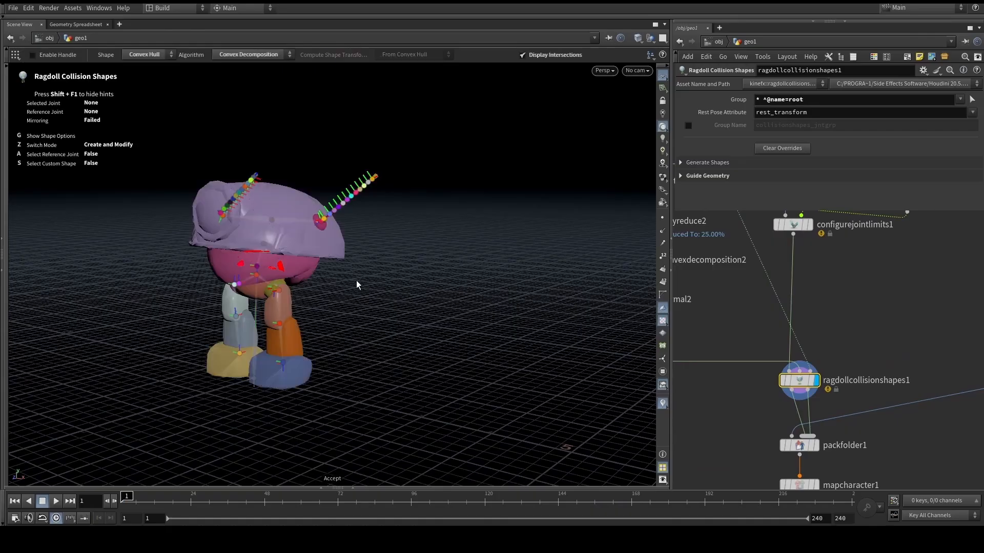
mouse_move(671, 306)
left_mouse_down()
mouse_move(723, 305)
mouse_move(671, 305)
left_mouse_up()
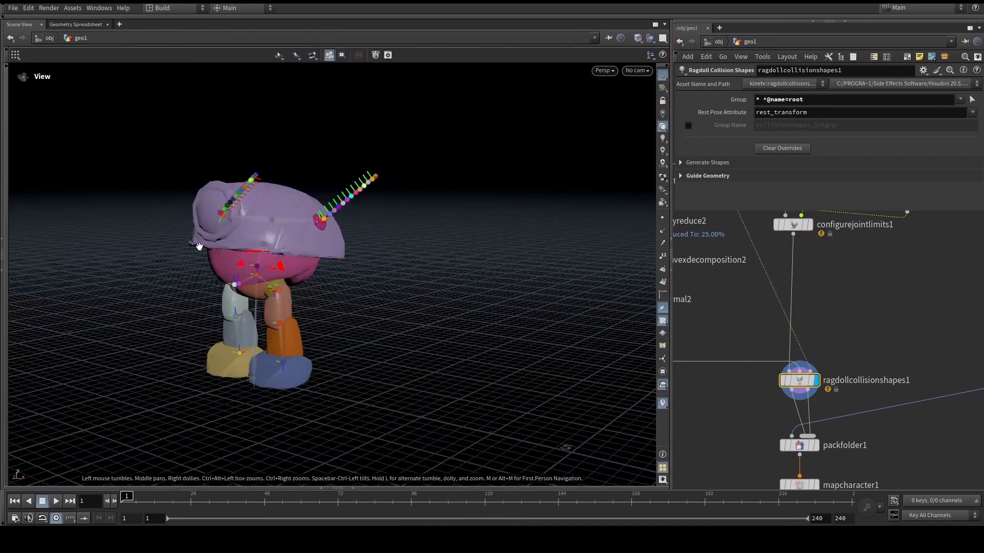
left_click_drag(199, 247, 293, 262, "alt")
scroll(309, 246, "up", 4)
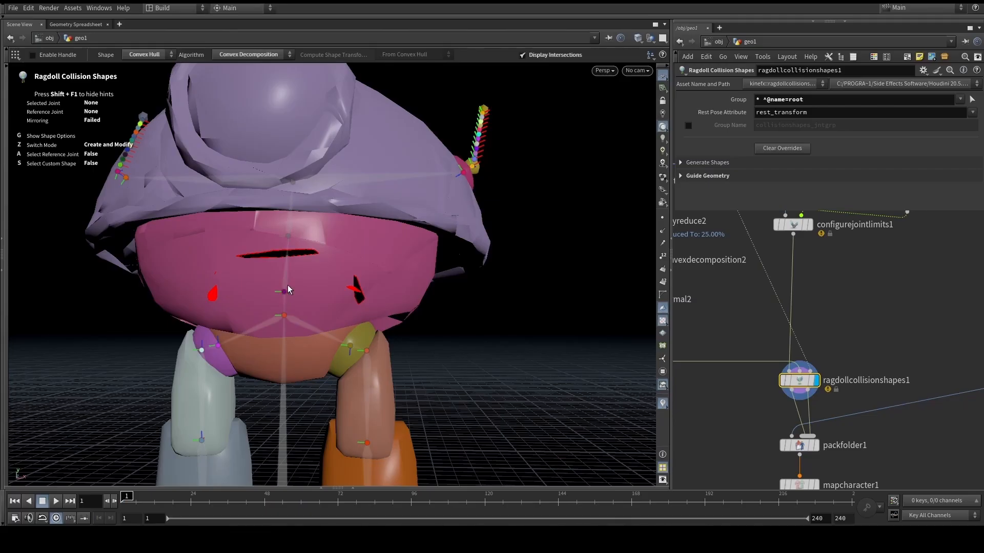
- Switch the display back to sceneanimate2 and activate its Animate state
key("Escape")
scroll(774, 409, "down", 5)
middle_click_drag(790, 482, 794, 381)
scroll(794, 378, "up", 4)
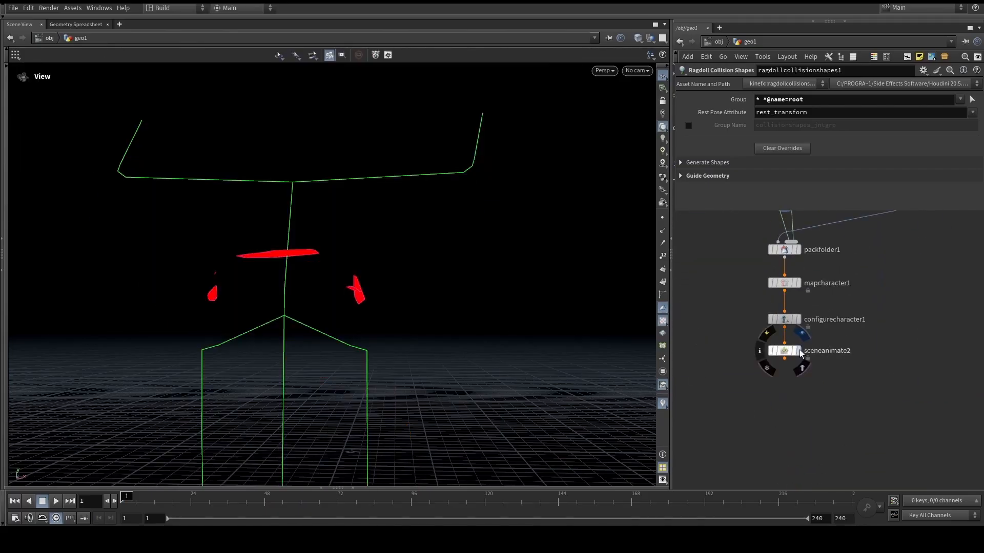
left_click(800, 351)
left_click(783, 351)
key("Return")
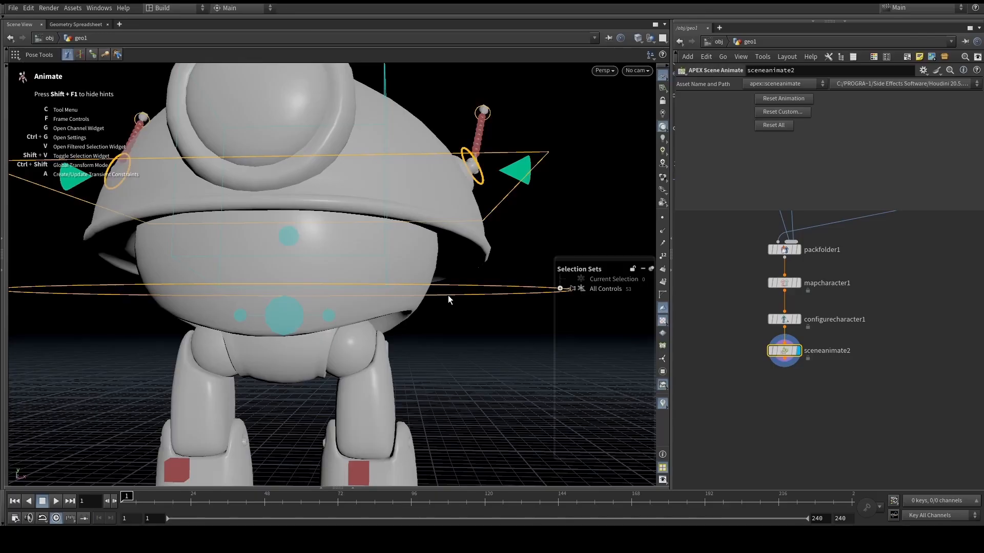
- Check the Animate settings, try moving the ring control around the robot's lower body, and undo the change
right_click_drag(448, 295, 299, 306, "alt")
left_click_drag(299, 305, 451, 341, "alt")
key("ctrl+g")
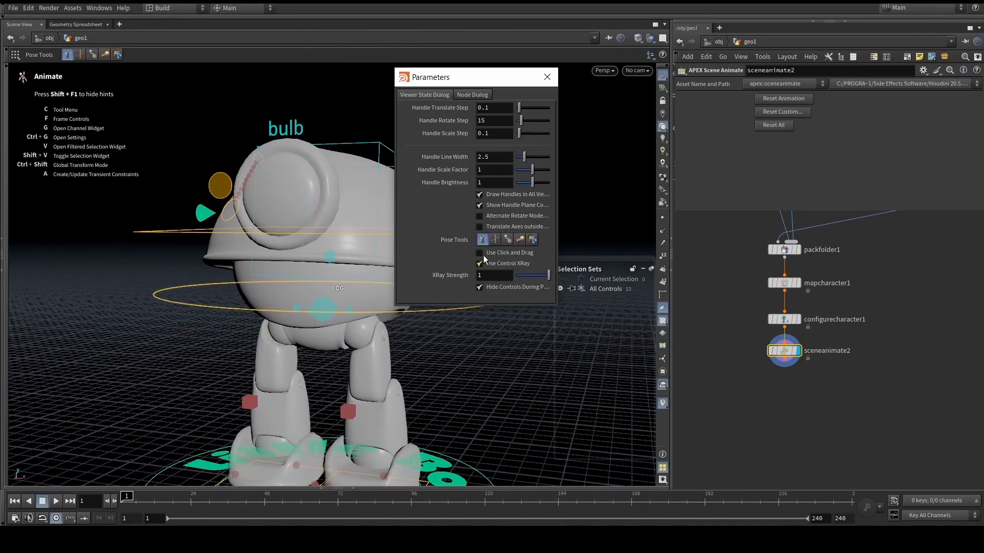
left_click(547, 77)
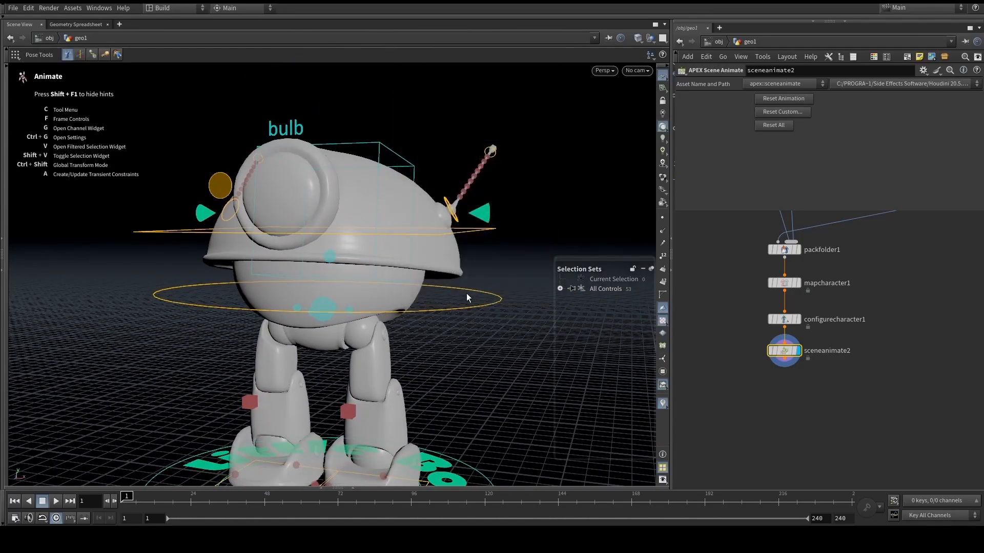
left_click_drag(461, 307, 456, 327)
key("ctrl+z")
left_click(457, 336)
right_click_drag(306, 266, 322, 252, "alt")
left_click_drag(322, 253, 328, 297, "alt")
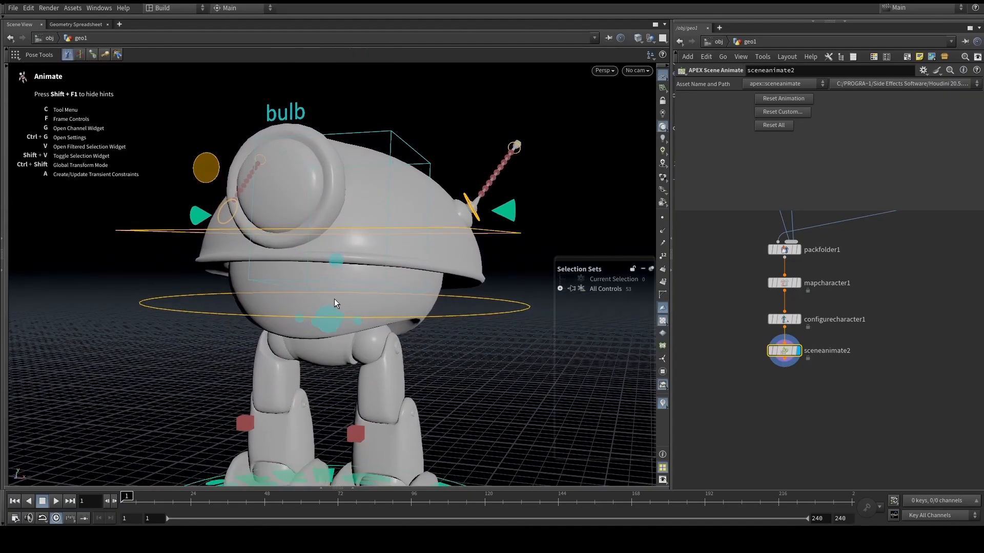
- Redisplay ragdollcollisionshapes1, enter its interactive state and examine where the lower body's collision shapes intersect
key("Escape")
scroll(709, 353, "down", 5)
scroll(779, 389, "up", 6)
left_click(776, 391)
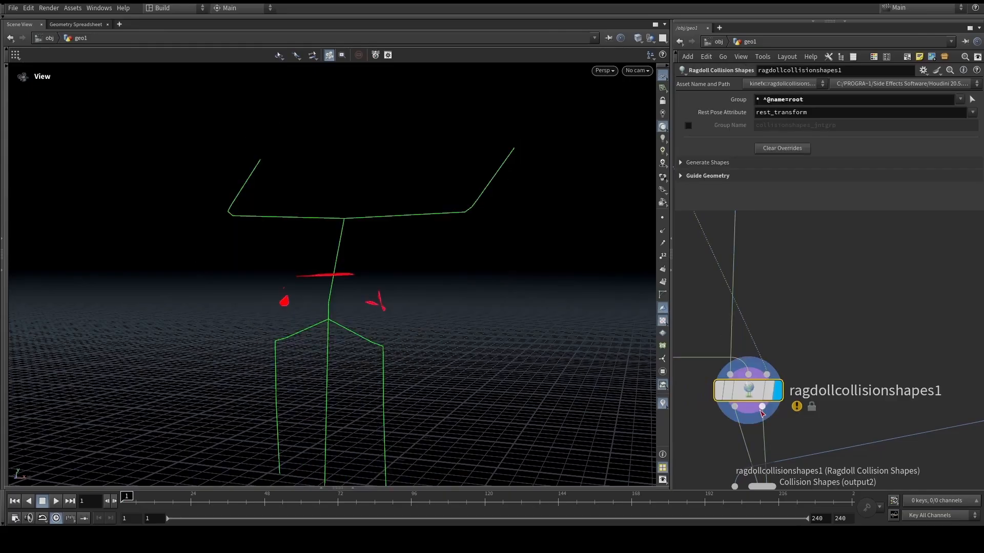
key("Return")
mouse_move(416, 305)
left_mouse_down("alt")
mouse_move(382, 289)
mouse_move(403, 277)
mouse_move(415, 286)
left_mouse_up("alt")
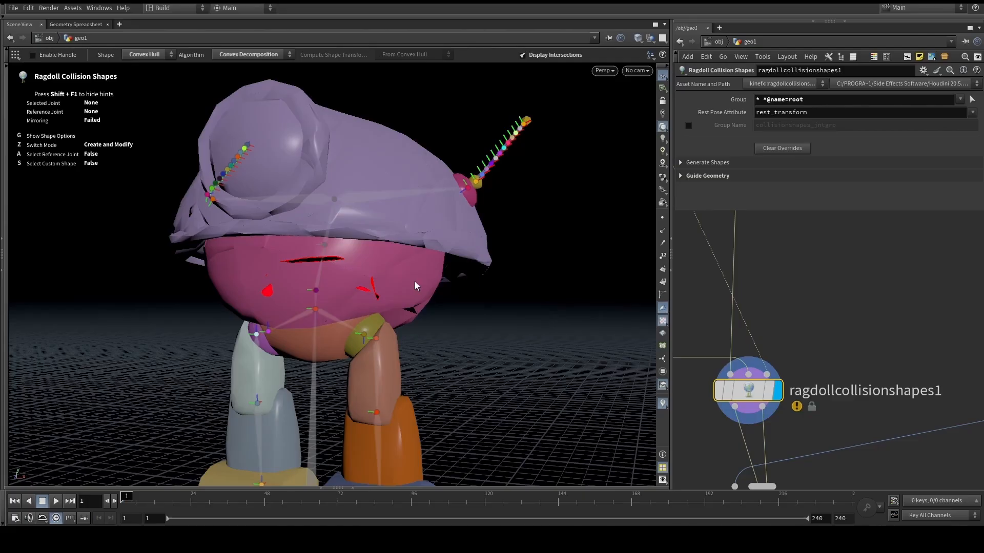
left_click_drag(354, 272, 337, 290, "alt")
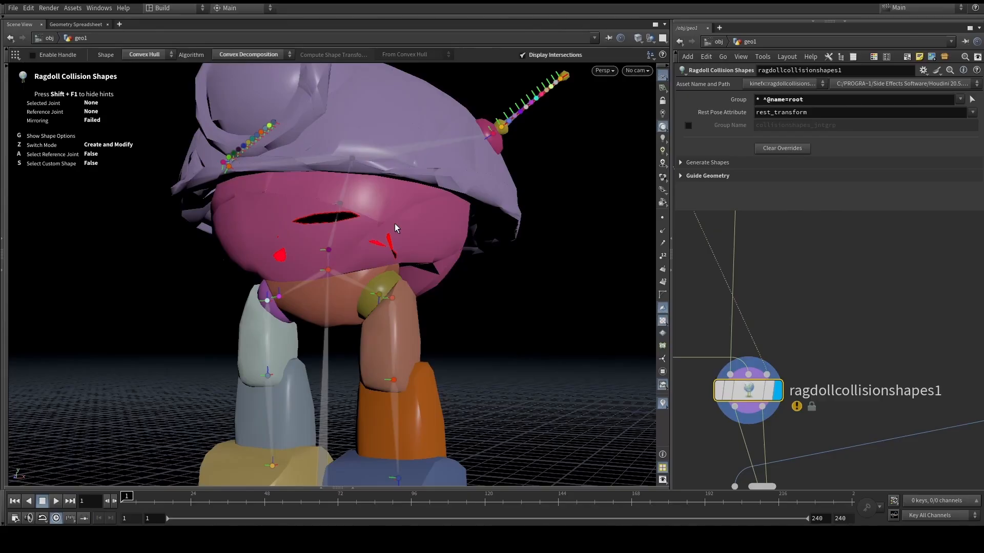
left_click_drag(394, 223, 267, 244)
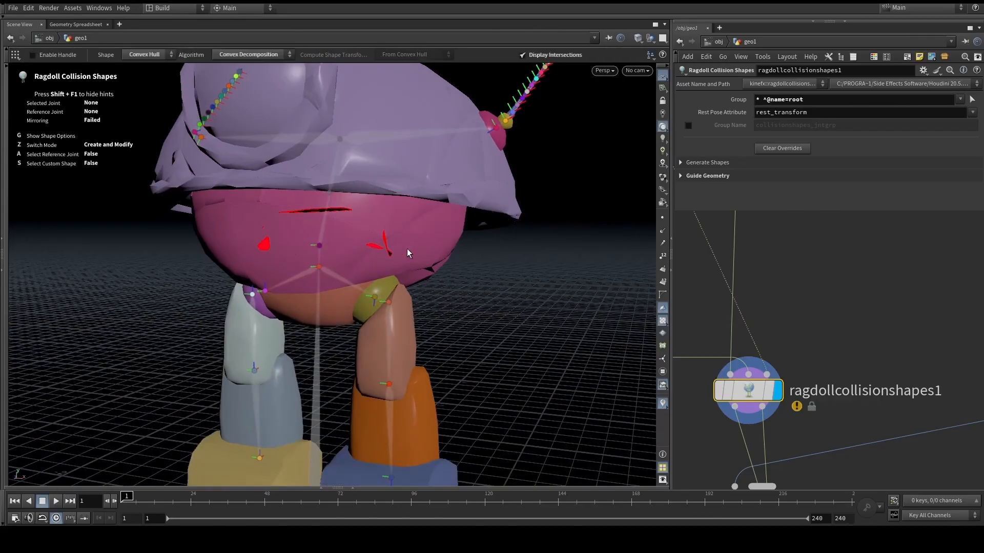
left_click_drag(407, 248, 364, 257)
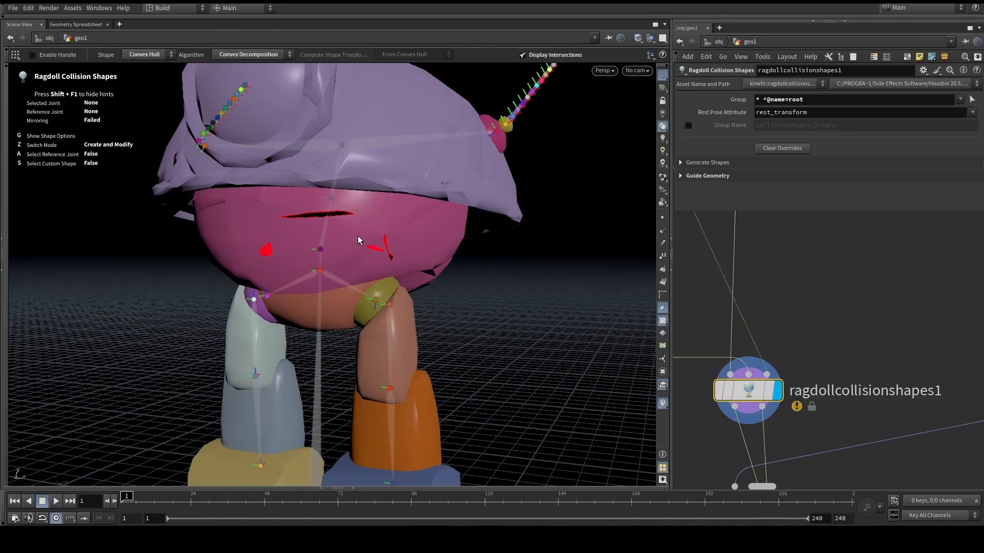
- Select the COG joint inside the lower body and set its collision shape to Sphere
mouse_move(358, 236)
right_mouse_down("alt")
mouse_move(334, 237)
mouse_move(322, 253)
mouse_move(356, 242)
right_mouse_up("alt")
left_click_drag(356, 241, 359, 243, "alt")
left_click(311, 255)
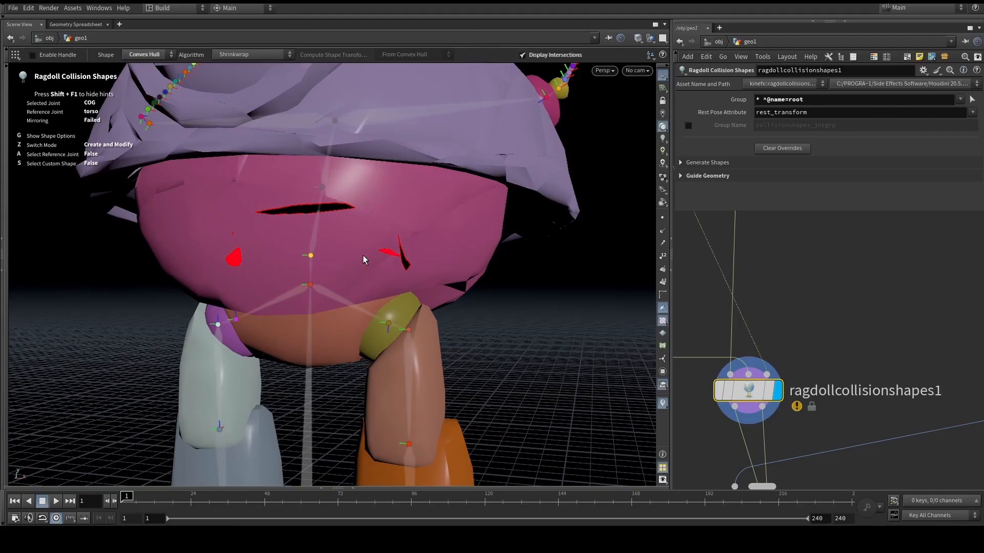
key("g")
left_click(464, 241)
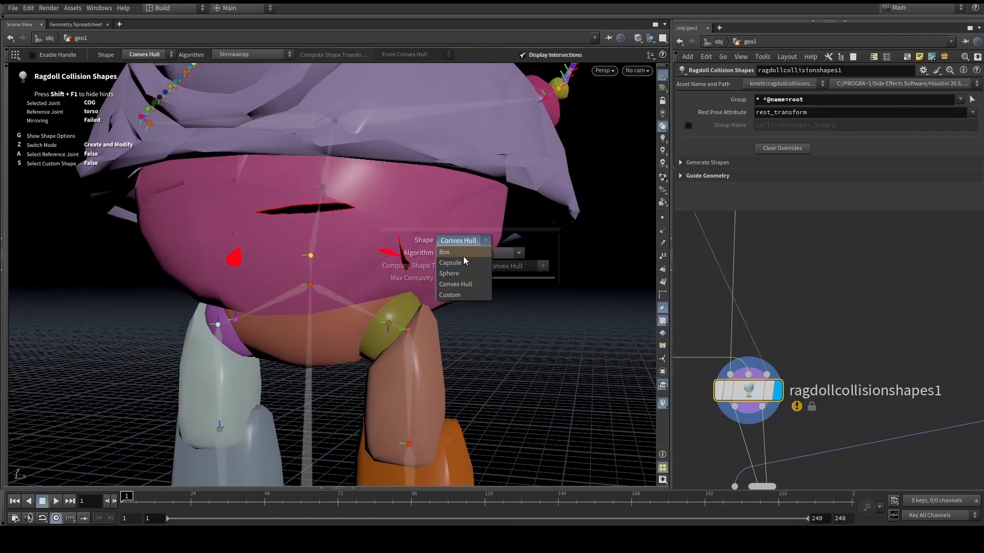
left_click(461, 272)
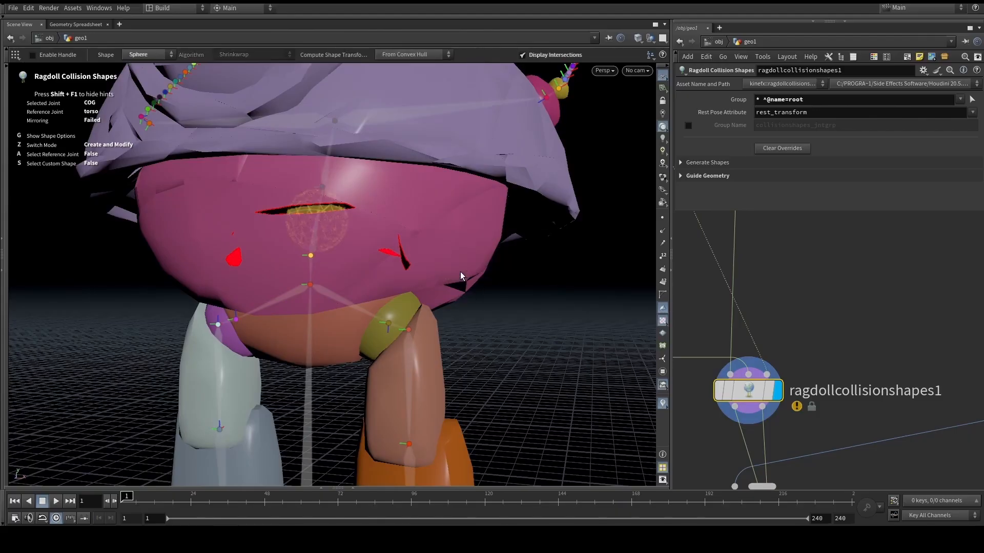
- Set the COG sphere's Compute Shape Transform to Off and check its placement inside the lower body
left_click(409, 55)
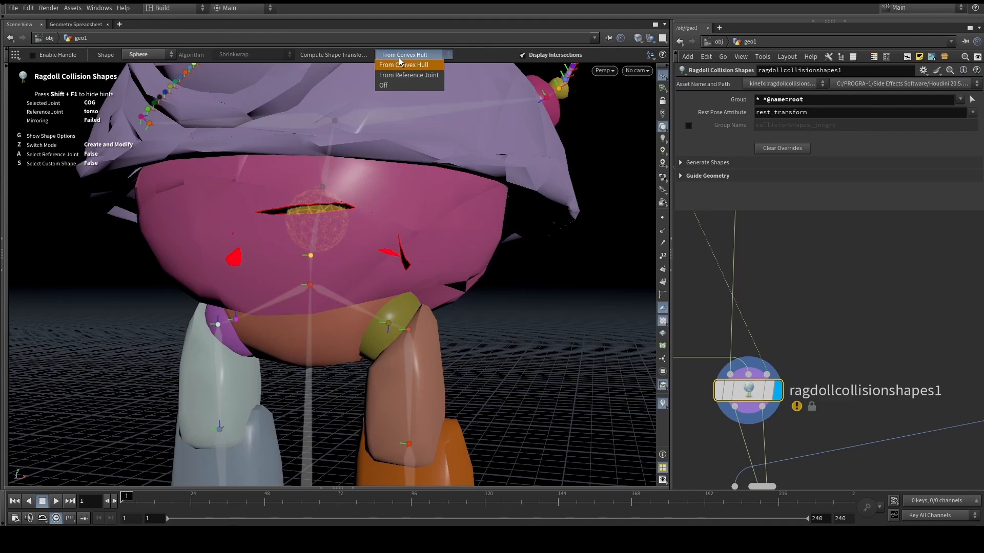
left_click(405, 84)
scroll(380, 235, "up", 2)
left_click_drag(377, 236, 354, 257, "alt")
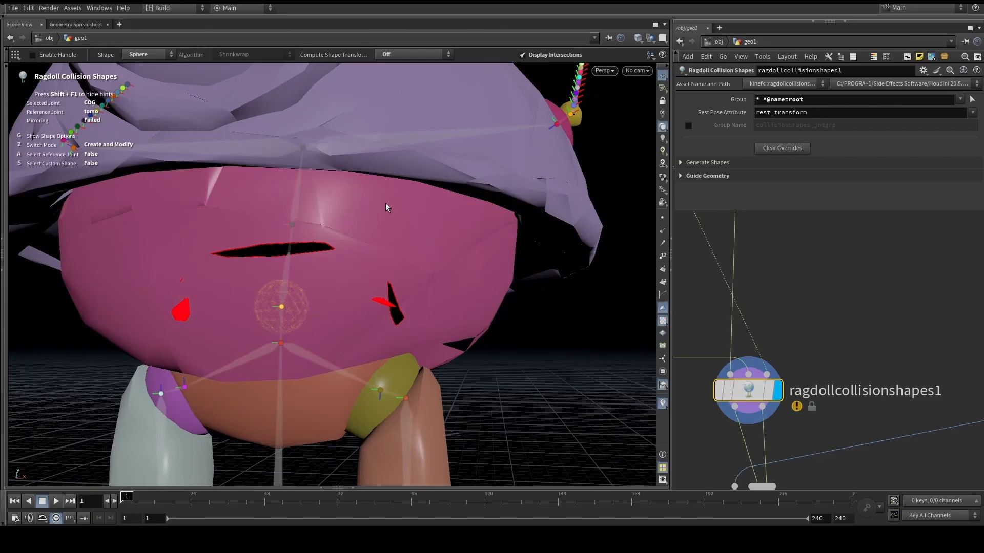
left_click_drag(345, 244, 309, 290, "alt")
right_click_drag(344, 264, 272, 281, "alt")
left_click_drag(272, 281, 360, 338, "alt")
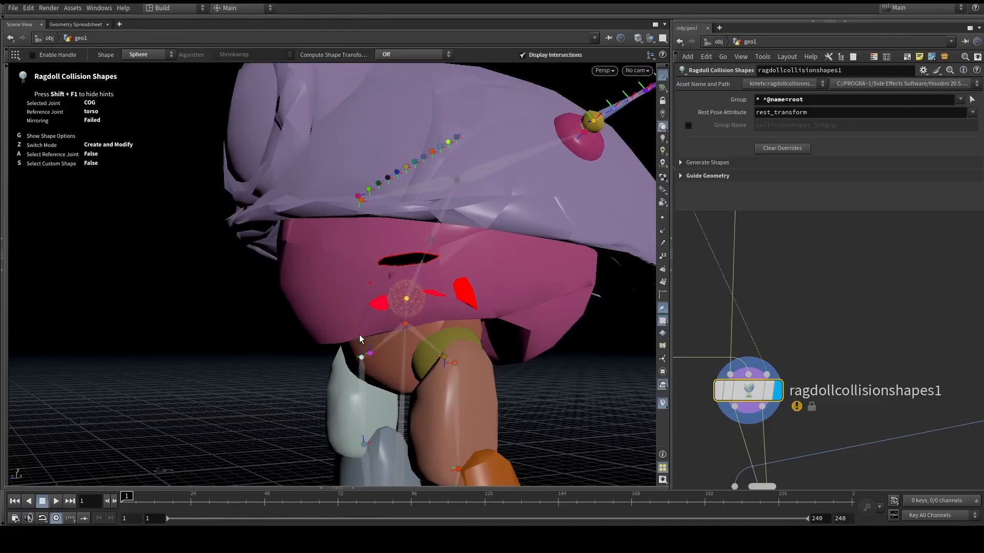
left_click_drag(359, 334, 354, 268, "alt")
scroll(355, 269, "down", 1)
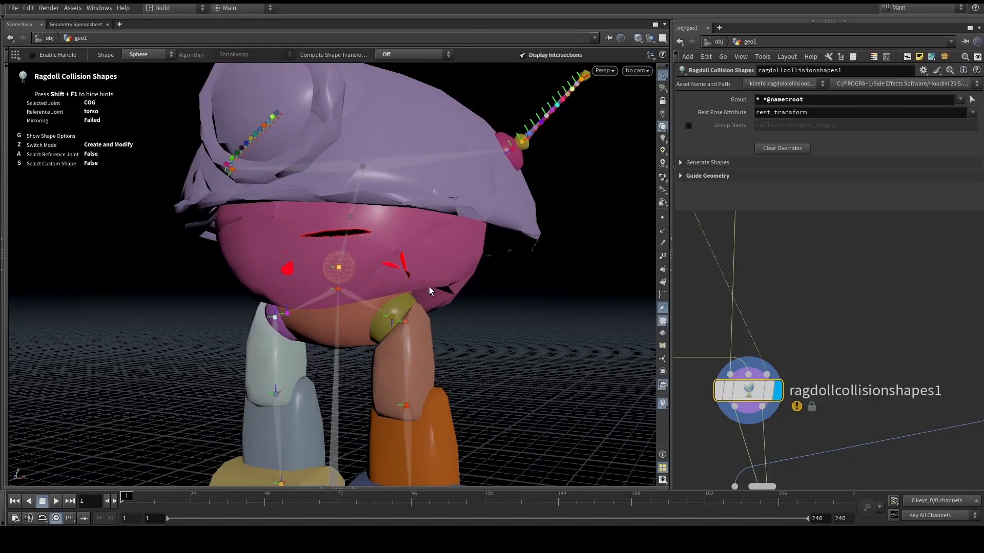
key("Escape")
- Display sceneanimate2, enter its Animate state and create a ragdoll character with the Ragdoll pose tool
scroll(930, 278, "down", 5)
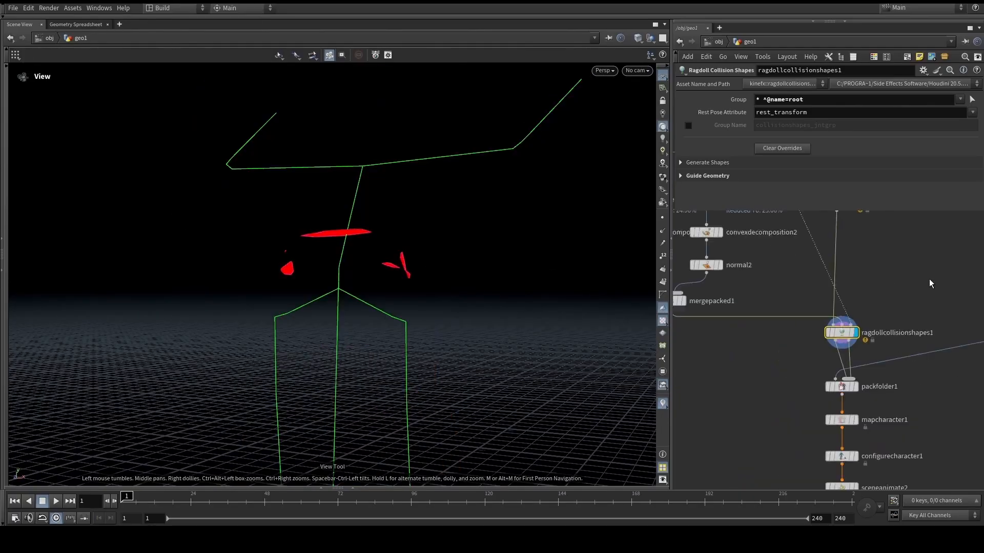
scroll(866, 352, "up", 5)
left_click(836, 369)
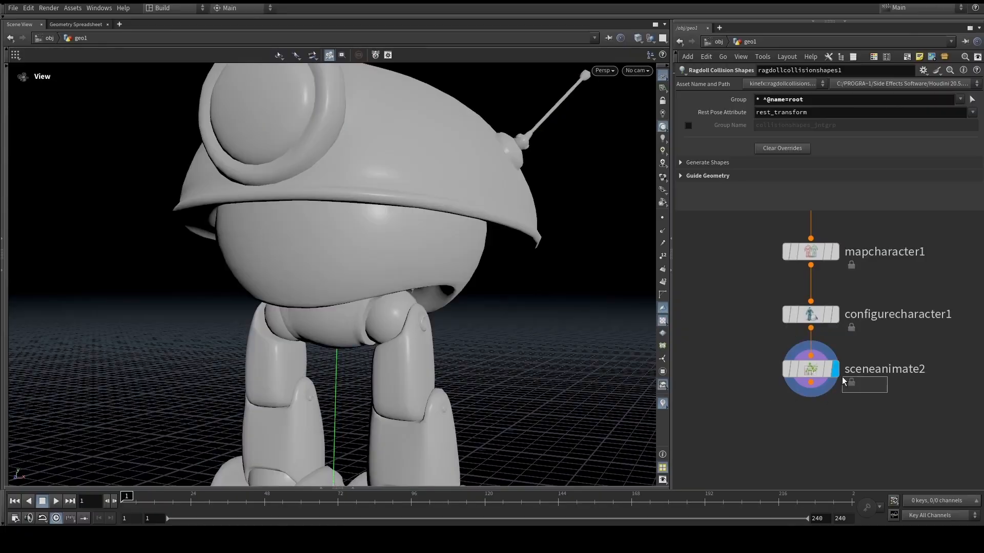
left_click(810, 369)
key("Return")
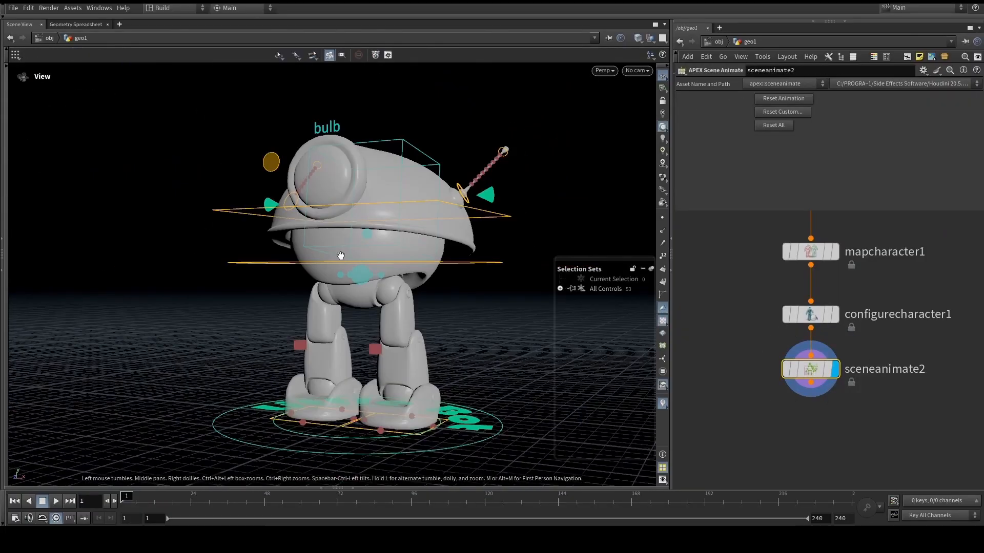
left_click(117, 54)
key("h")
- Play the ragdoll simulation, scrub through the fall to inspect the landing, and return to frame 1
middle_click_drag(322, 228, 154, 444, "alt")
left_click(59, 500)
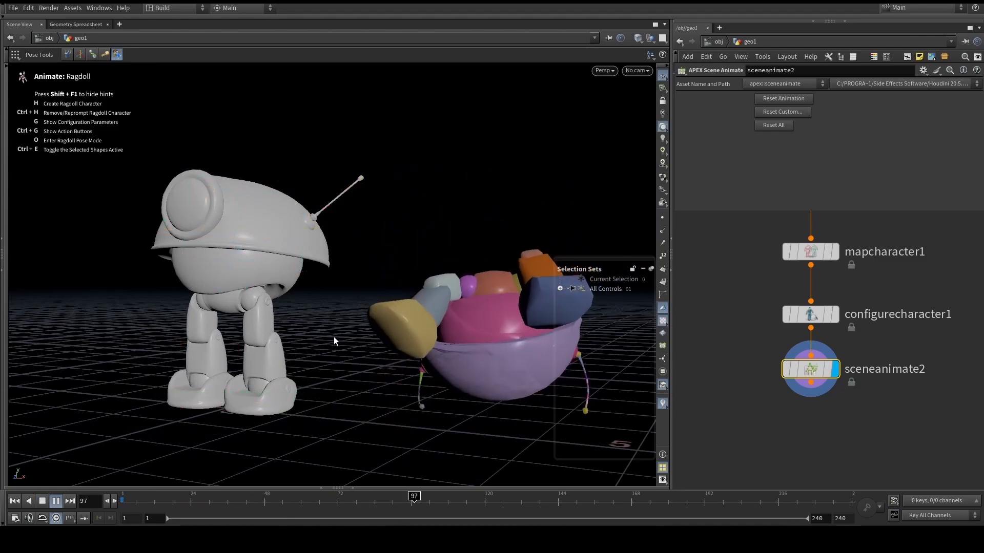
left_click(216, 497)
key("Escape")
left_click_drag(235, 328, 318, 461)
key("Return")
left_click_drag(215, 498, 327, 495)
mouse_move(394, 486)
left_mouse_down()
mouse_move(424, 489)
mouse_move(395, 495)
left_mouse_up()
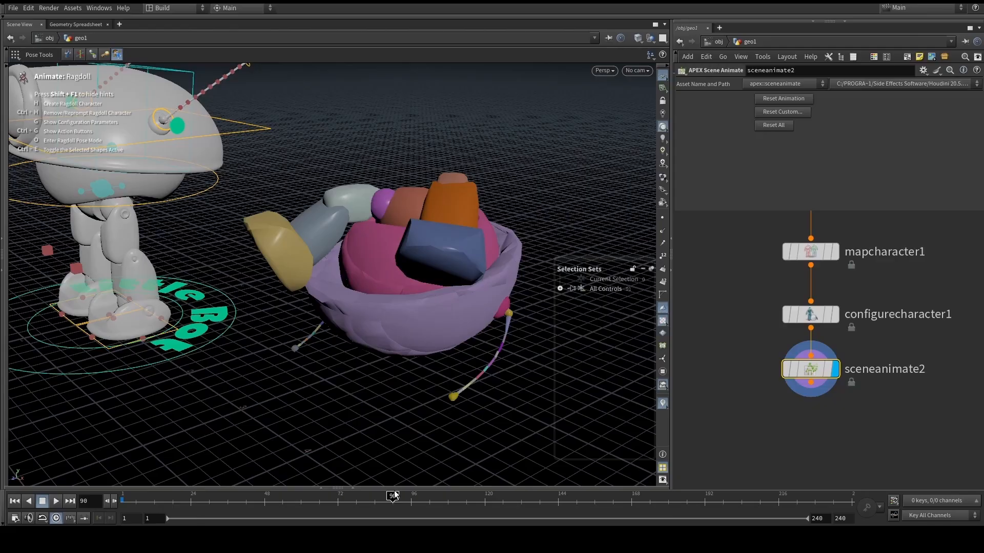
left_click_drag(395, 495, 125, 496)
- Replay the ragdoll simulation from frame 1 and rewind to compare the standing robot with its collision shapes
left_click_drag(338, 303, 392, 249, "alt")
left_click_drag(381, 307, 397, 303, "alt")
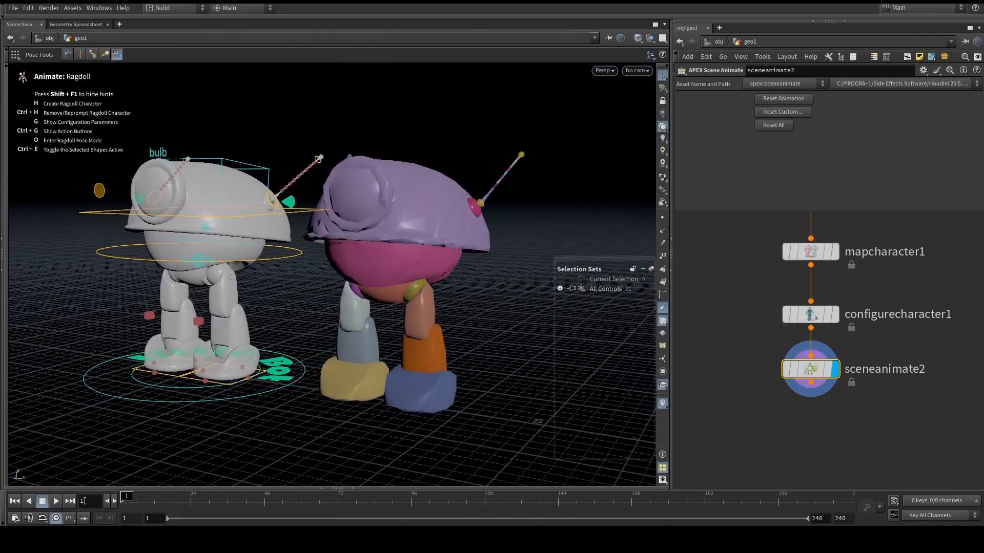
left_click(56, 501)
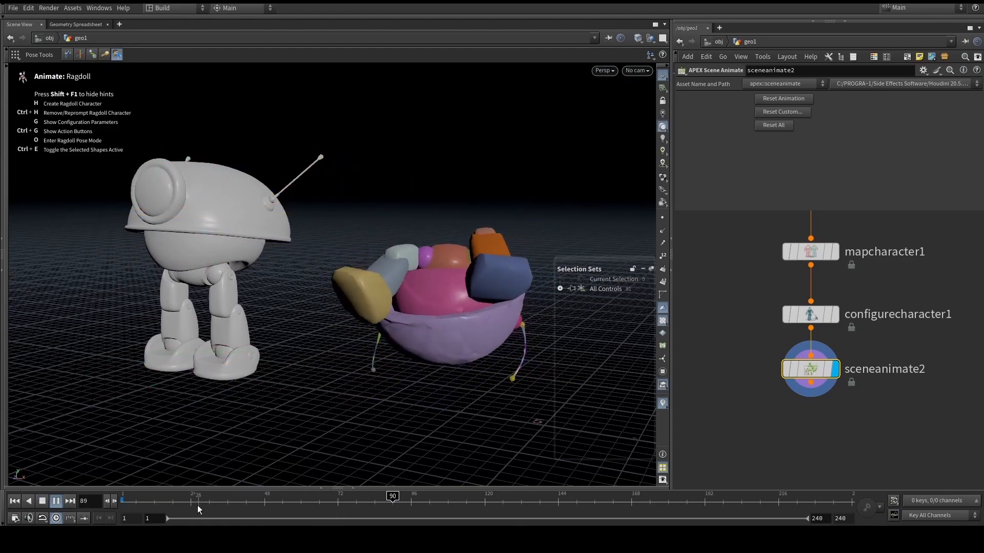
left_click_drag(198, 505, 113, 501)
middle_click_drag(340, 275, 382, 274)
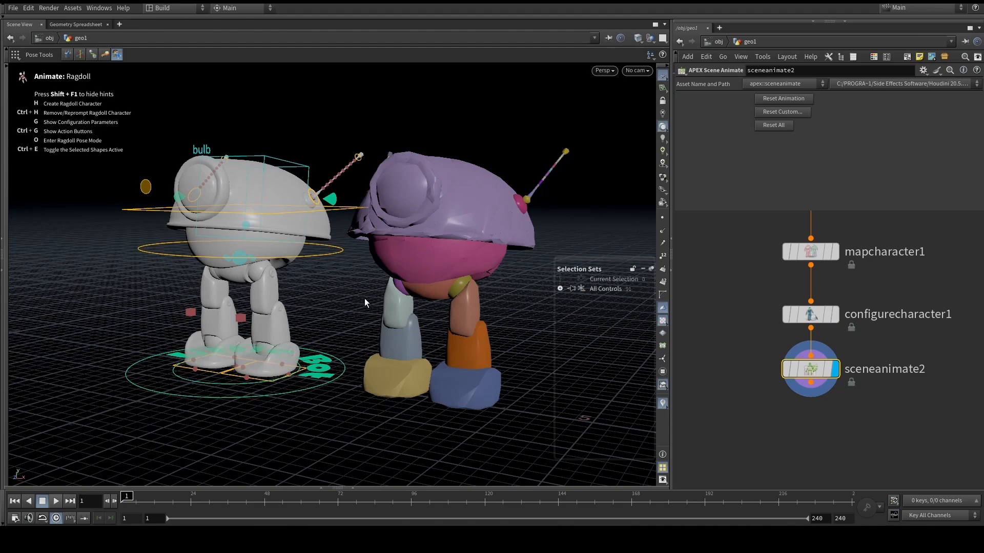
middle_click_drag(372, 285, 374, 288, "alt")
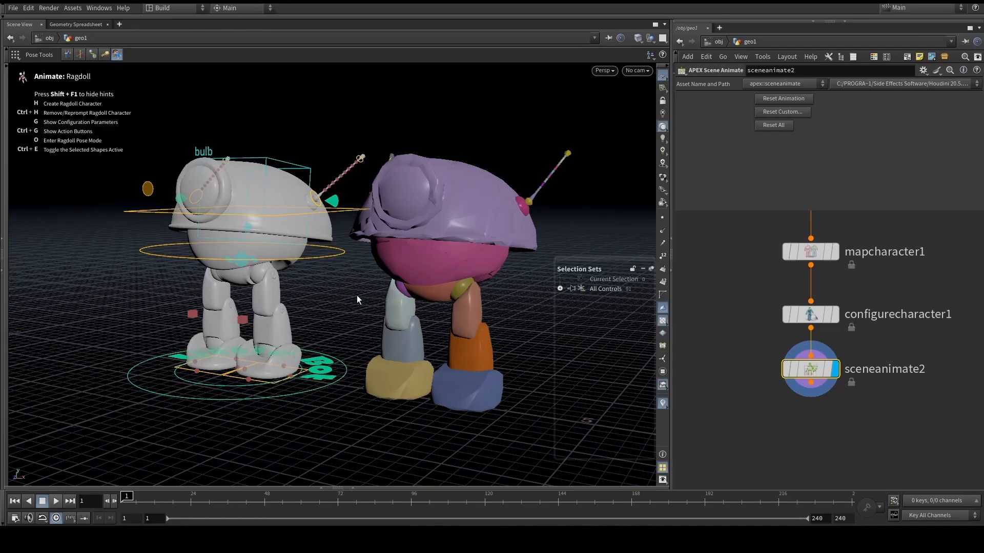
middle_click_drag(356, 297, 345, 282, "alt")
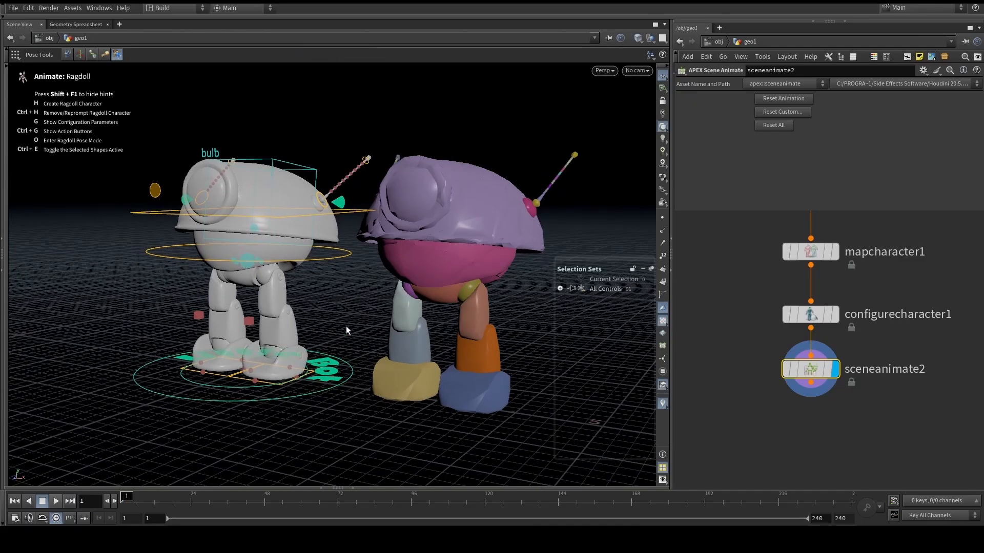
- Record ragdoll poses onto all LittleBot controls by playing the simulation, rewind to frame 1 and leave the Animate state
key("g")
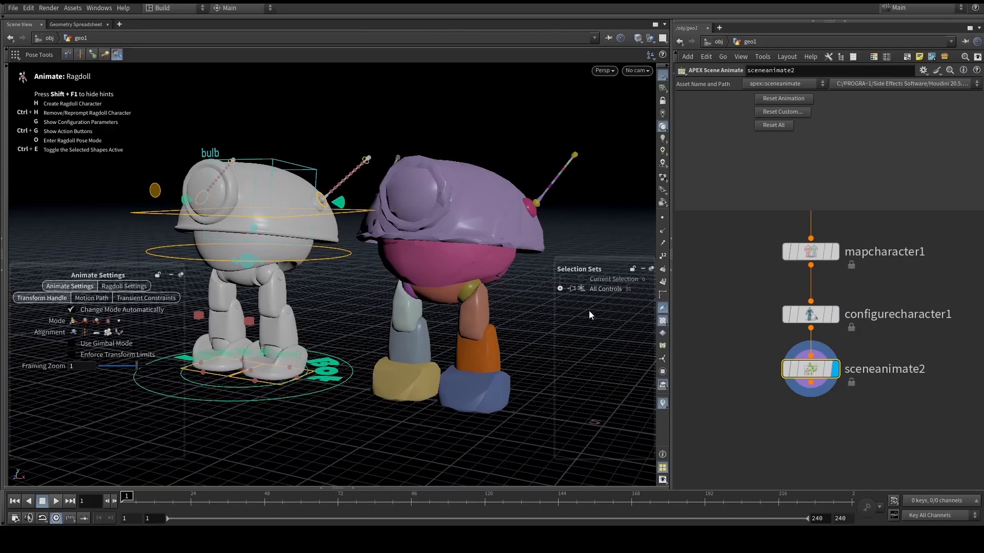
left_click(560, 289)
left_click(615, 299)
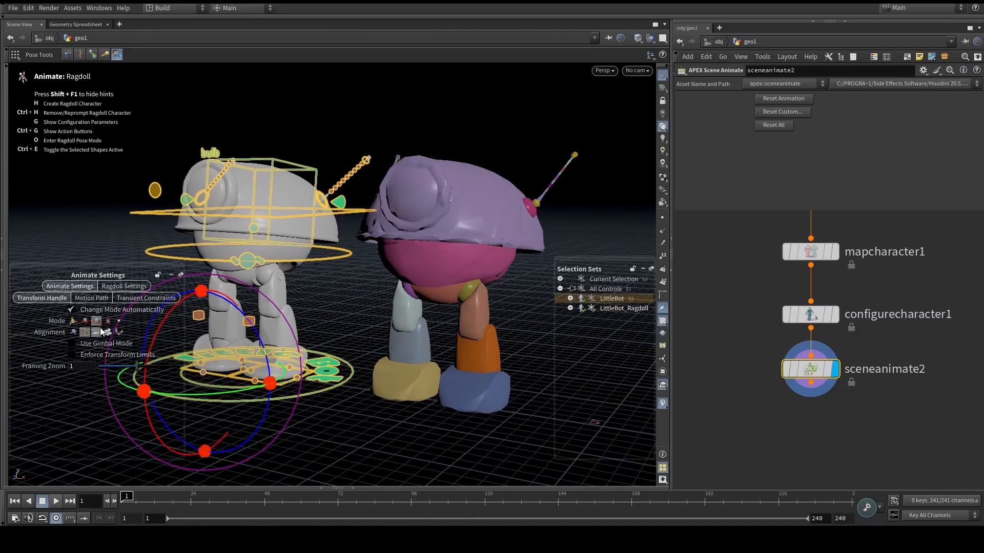
left_click(124, 285)
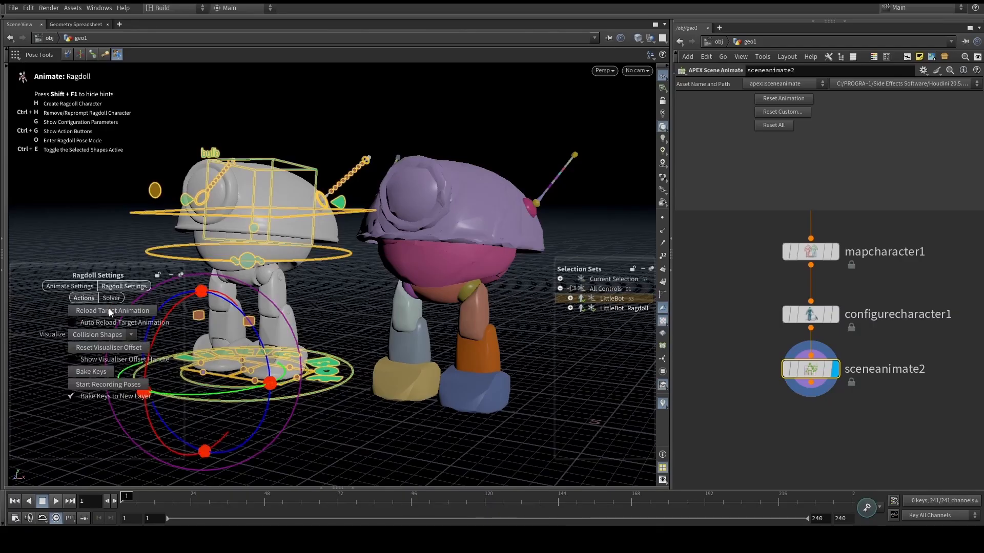
left_click(106, 384)
left_click(56, 501)
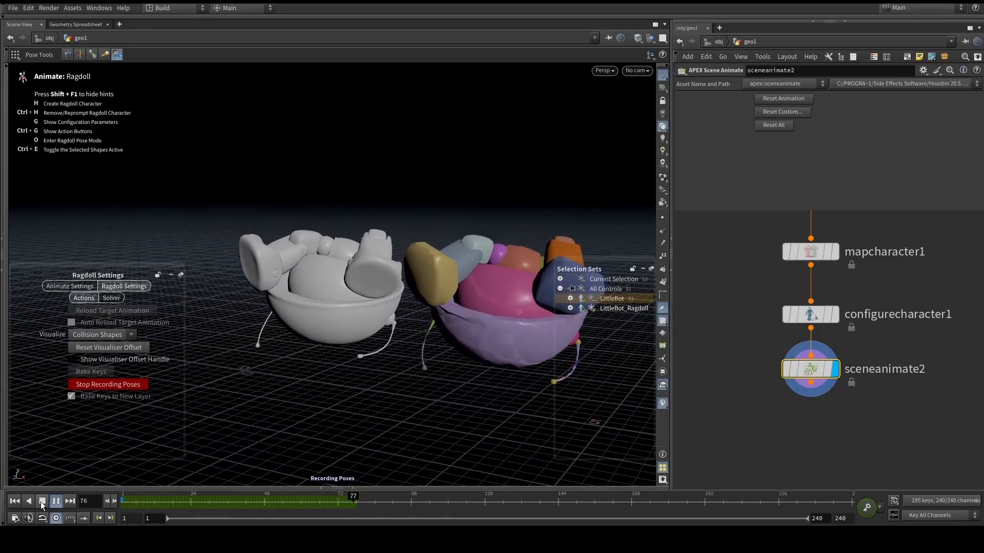
left_click(43, 502)
left_click_drag(243, 501, 122, 492)
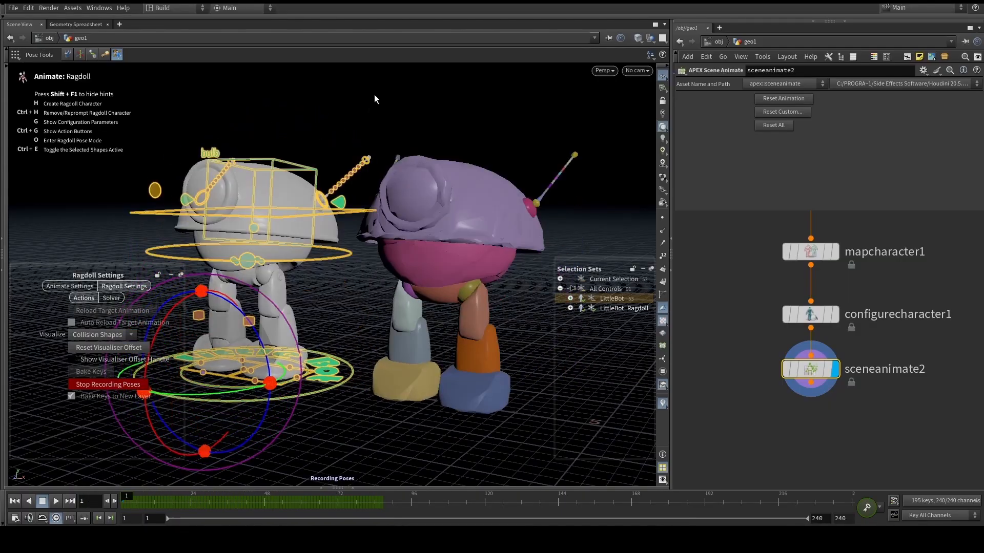
left_click(68, 56)
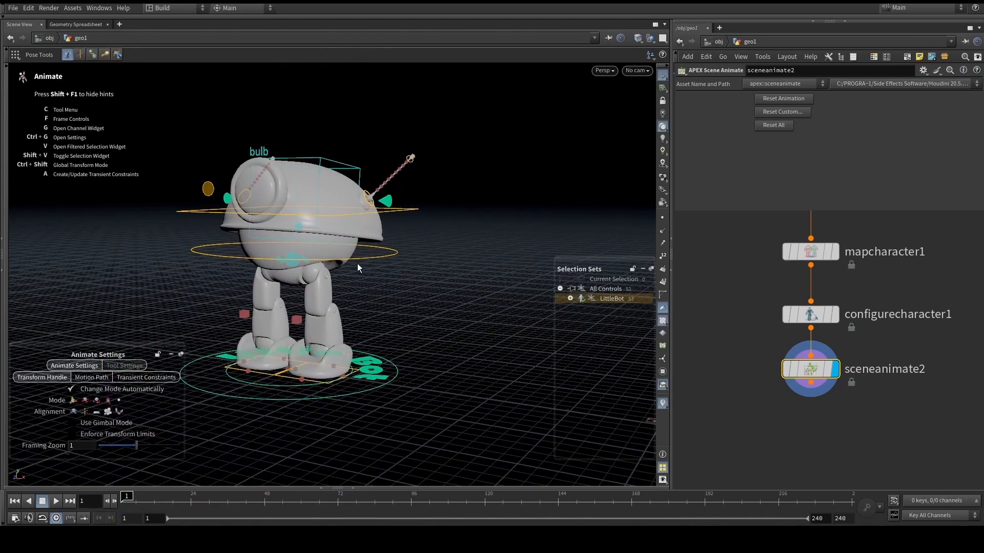
key("Escape")
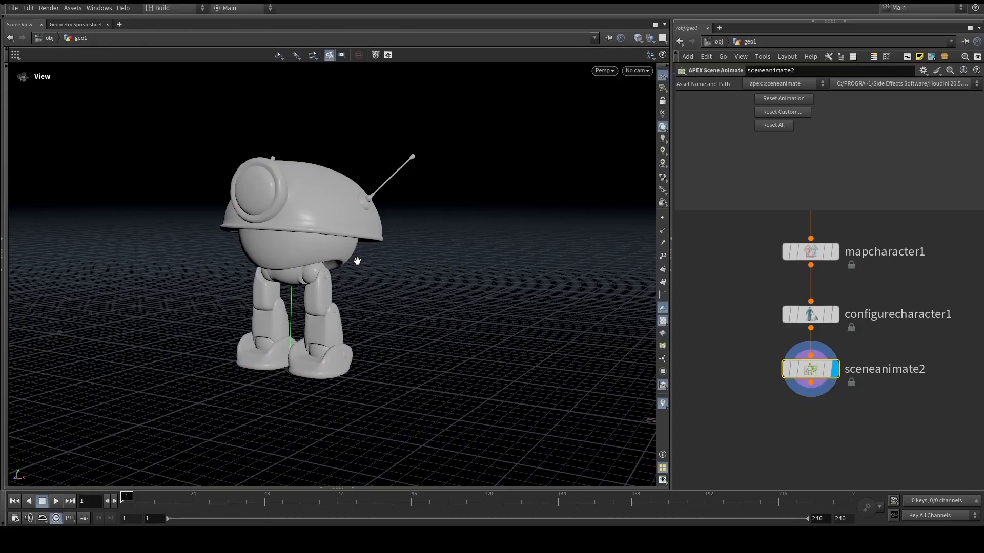
- Display the skel node and turn on point numbers to examine the joints around the hips
scroll(724, 280, "down", 3)
middle_click_drag(724, 272, 720, 436)
middle_click_drag(805, 291, 810, 385)
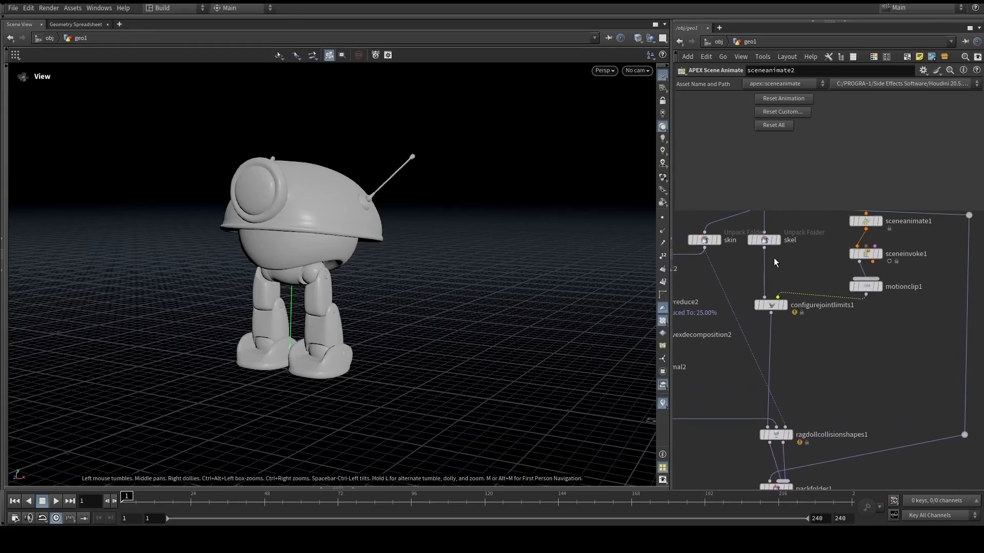
scroll(795, 276, "up", 3)
mouse_move(816, 287)
left_click(787, 273)
middle_click_drag(821, 287, 837, 339)
left_click_drag(837, 340, 779, 329)
scroll(312, 249, "up", 3)
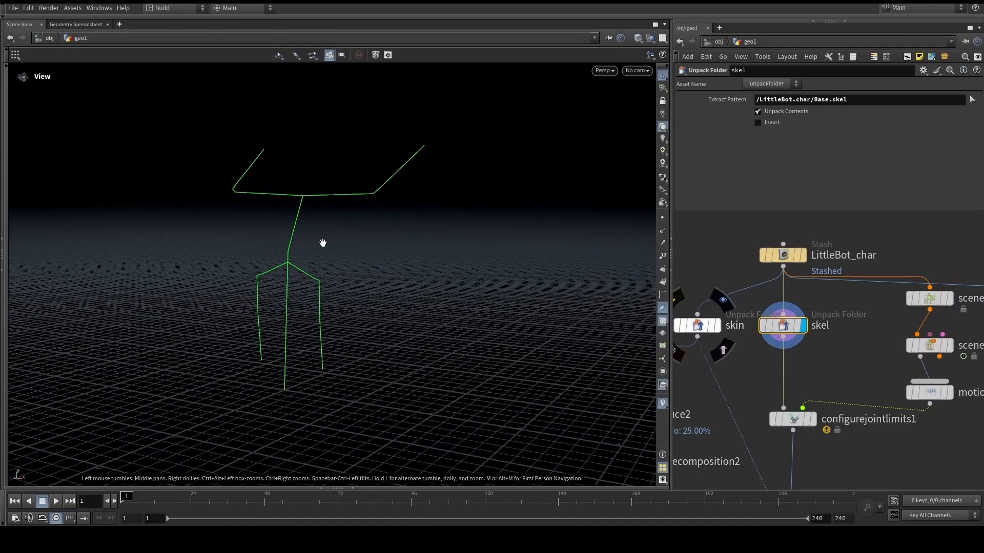
left_click(665, 258)
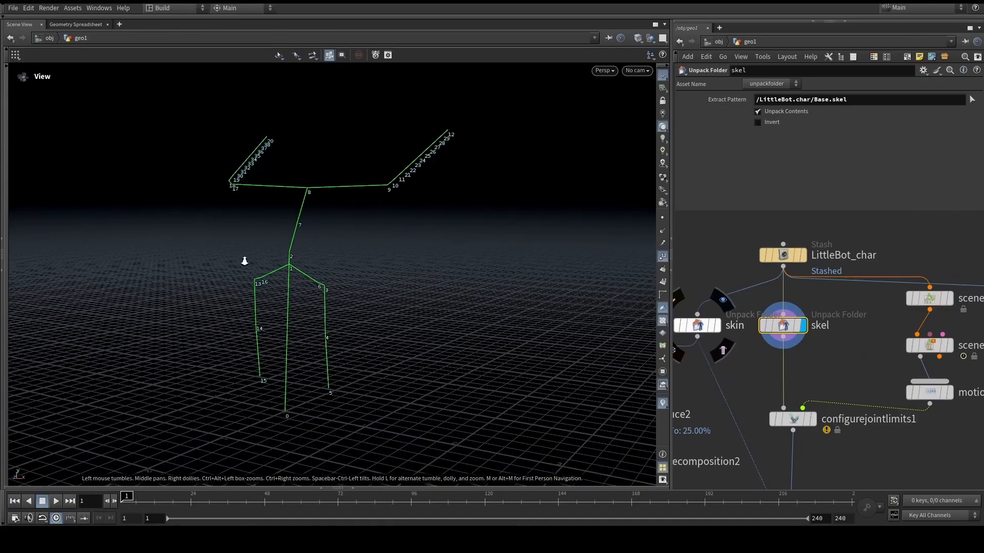
scroll(237, 263, "up", 2)
mouse_move(301, 252)
middle_mouse_down()
mouse_move(310, 244)
mouse_move(302, 233)
middle_mouse_up()
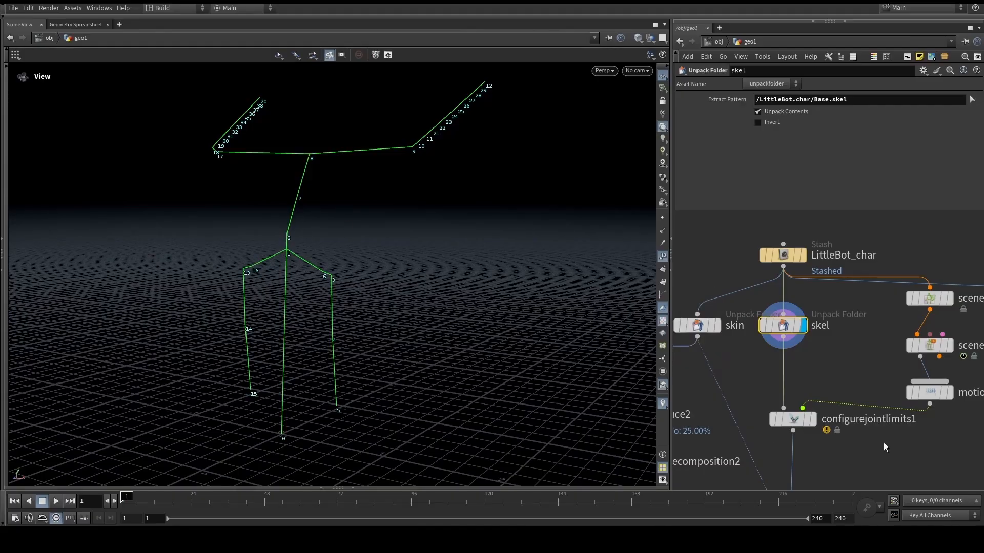
- Insert a Delete Joints node between skel and configurejointlimits1 and display it
scroll(825, 358, "down", 4)
scroll(820, 376, "up", 3)
left_click_drag(804, 388, 806, 421)
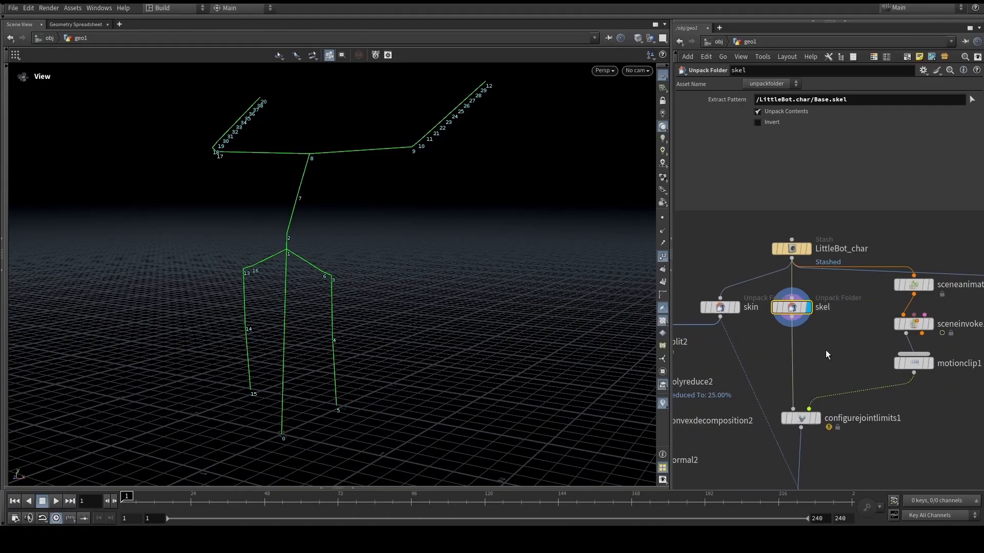
key("Tab")
type("dl")
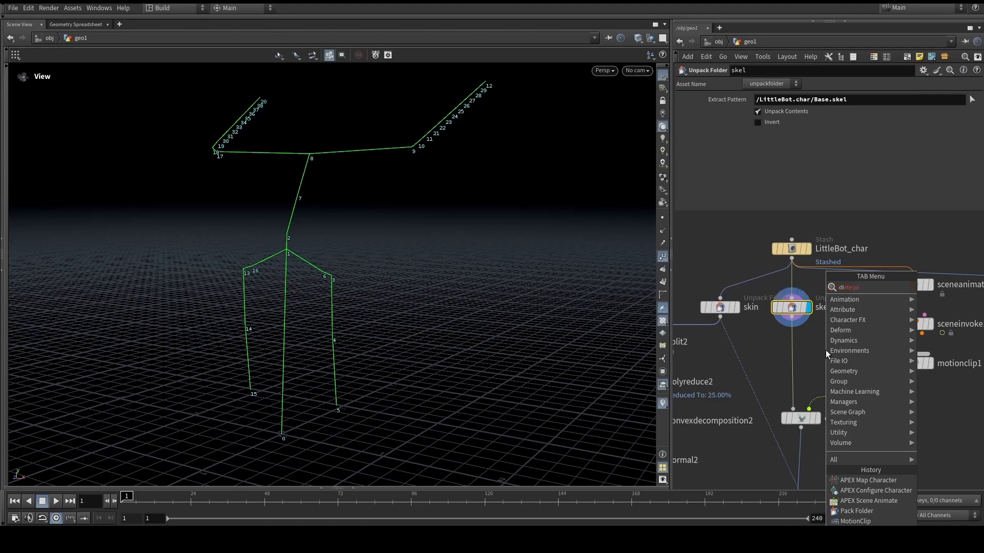
key("BackSpace")
key("BackSpace")
key("BackSpace")
key("BackSpace")
type("delete joi")
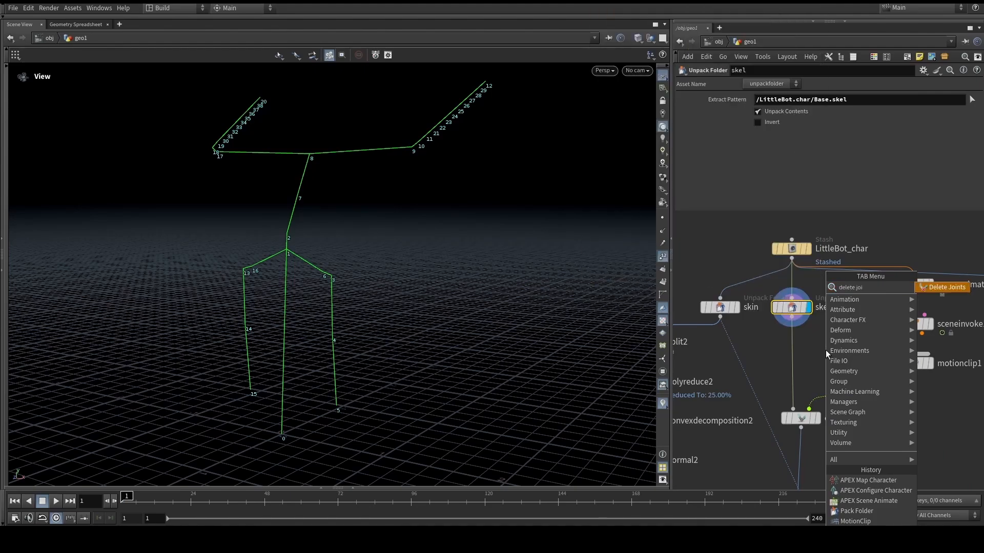
key("Return")
left_click(789, 339)
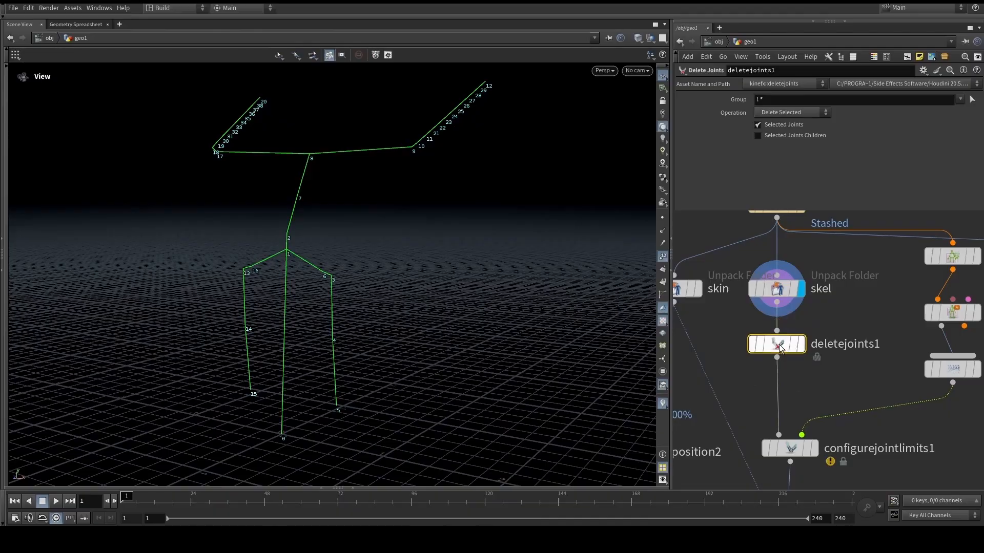
left_click(801, 347)
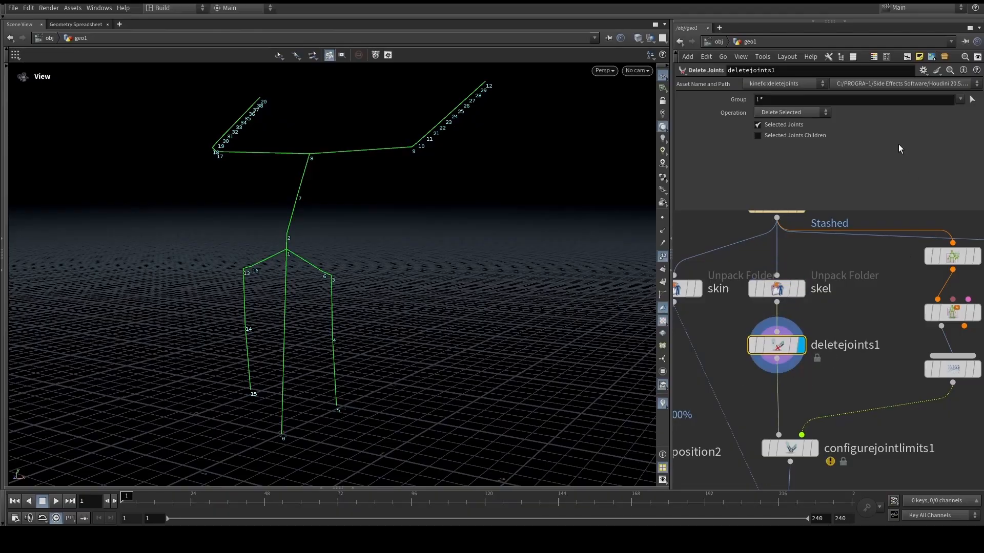
- Delete the COG joint from the skeleton with the Delete Joints node and inspect the remaining hierarchy
key("Return")
left_click(287, 234)
key("Return")
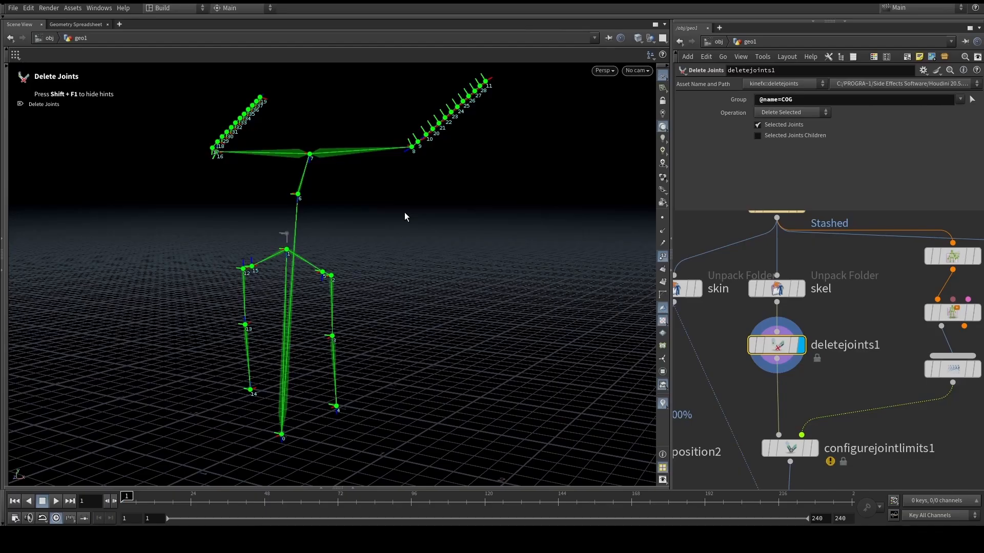
key("Escape")
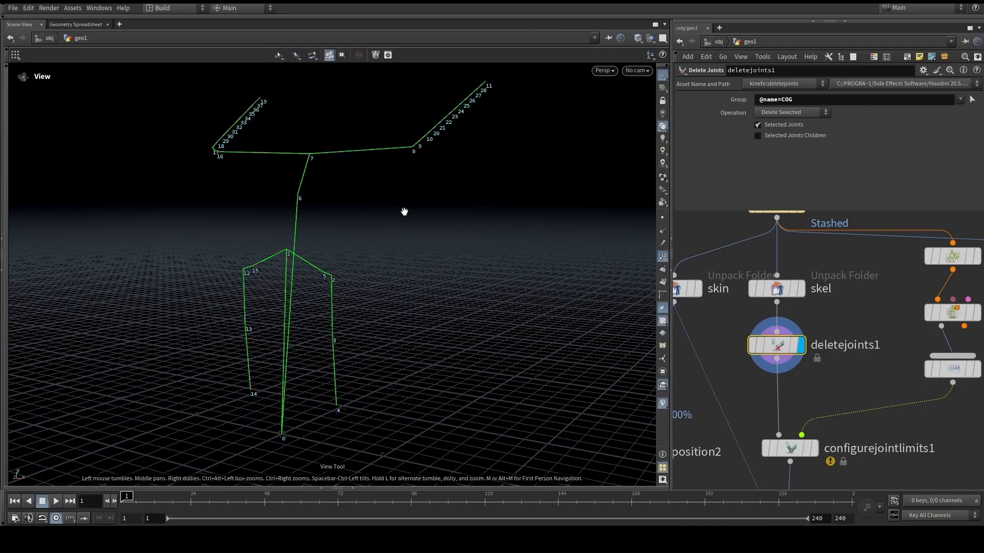
left_click_drag(292, 278, 260, 298)
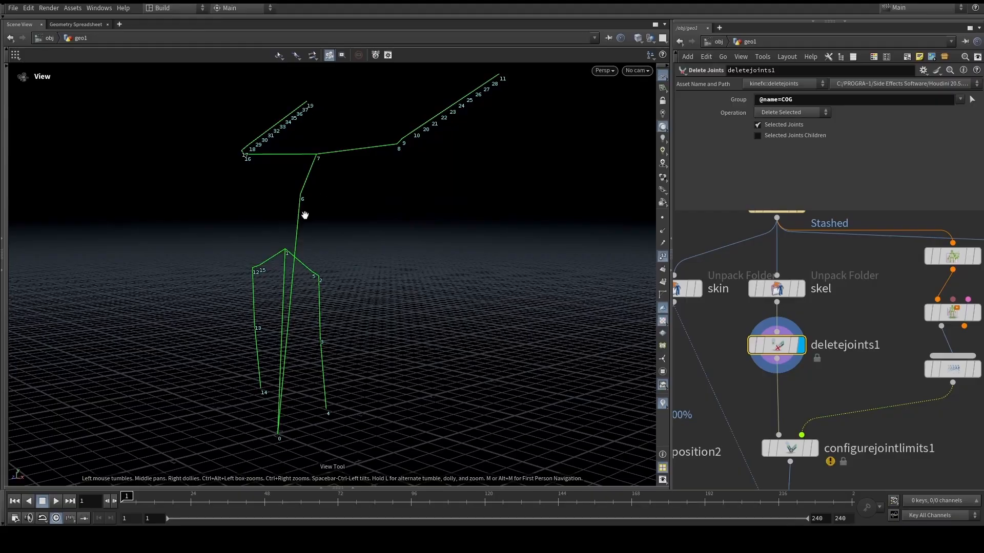
- Insert a Parent Joints node between deletejoints1 and configurejointlimits1, display it and activate its viewport state
key("Tab")
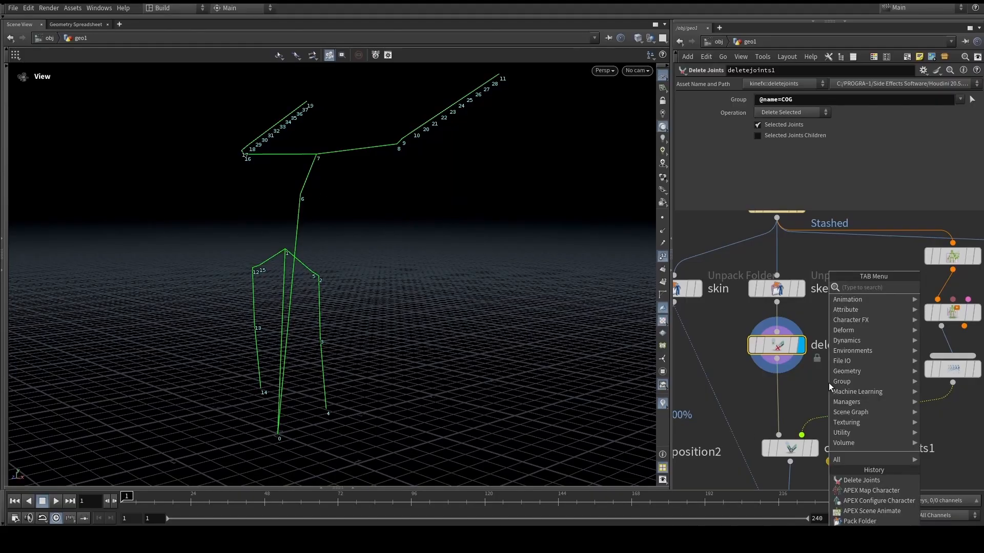
type("parentjo")
key("Return")
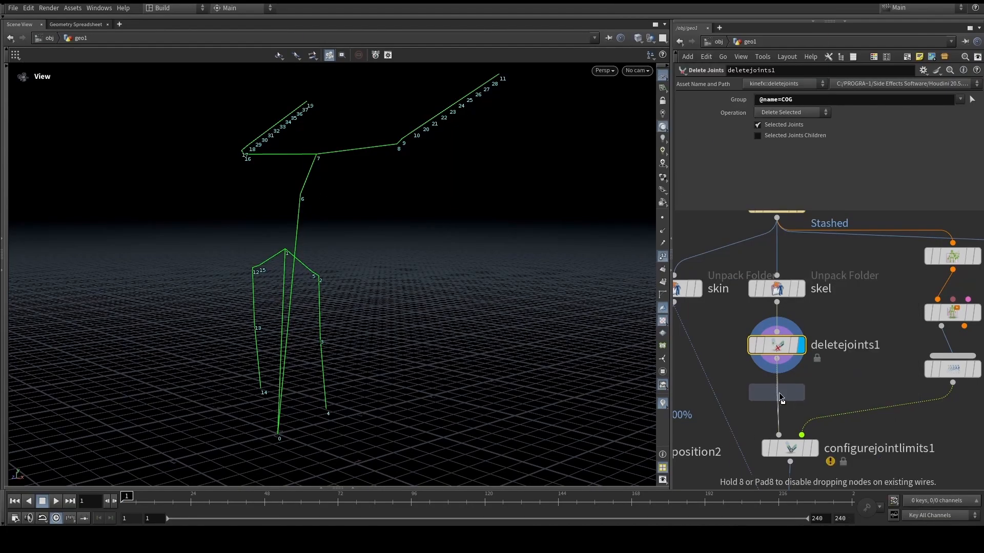
left_click(777, 401)
key("Return")
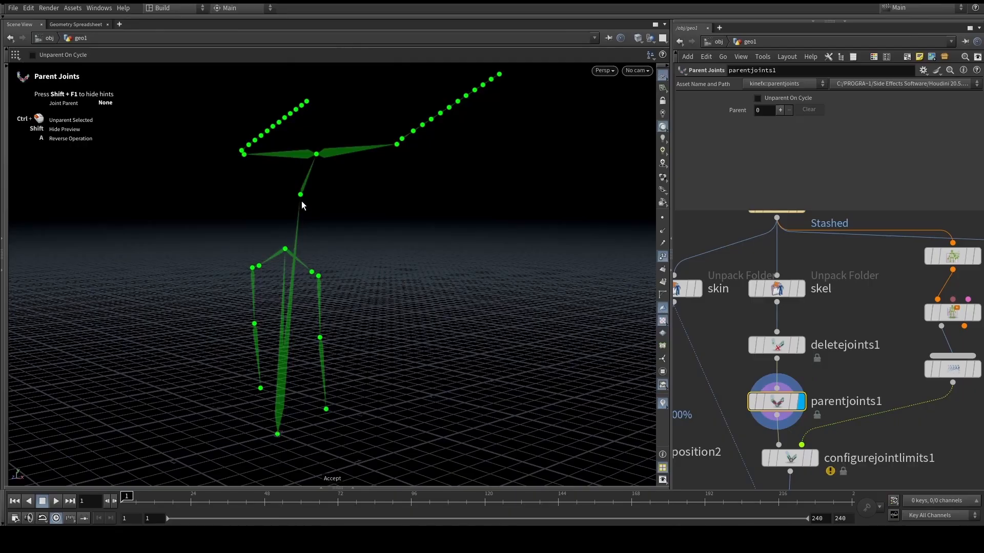
- Parent the torso joint to the hips joint with the Parent Joints node and leave its viewport state
left_click(286, 249)
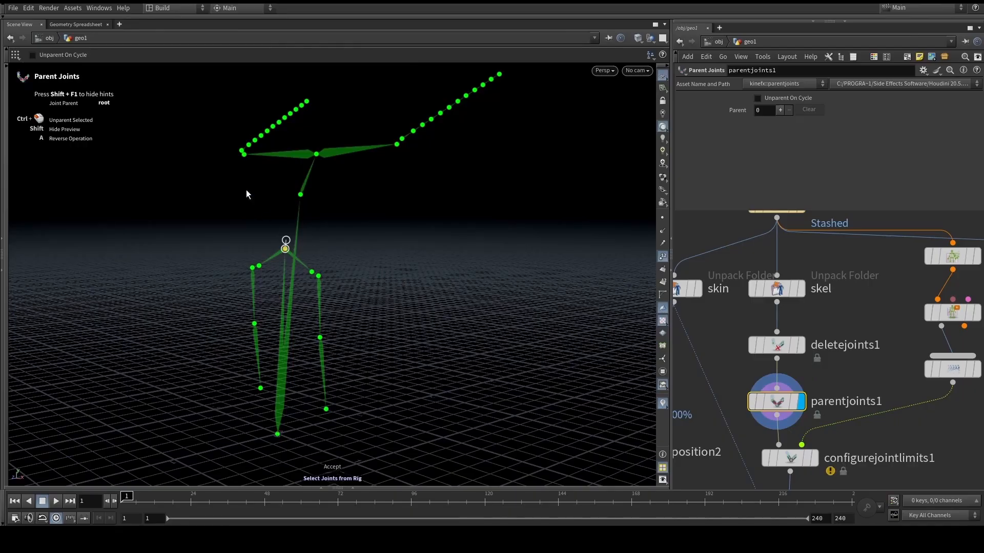
left_click(301, 196)
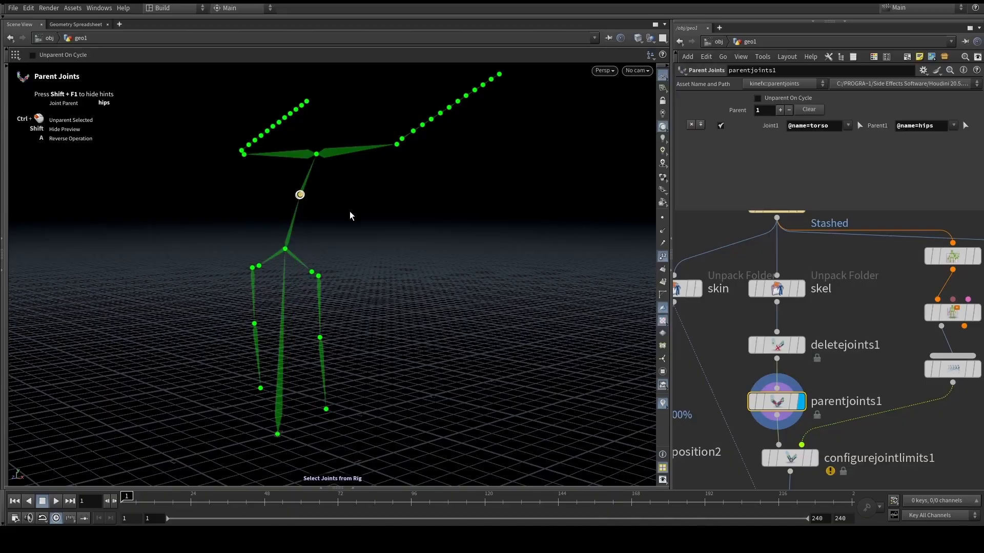
key("Escape")
left_click_drag(259, 213, 295, 241)
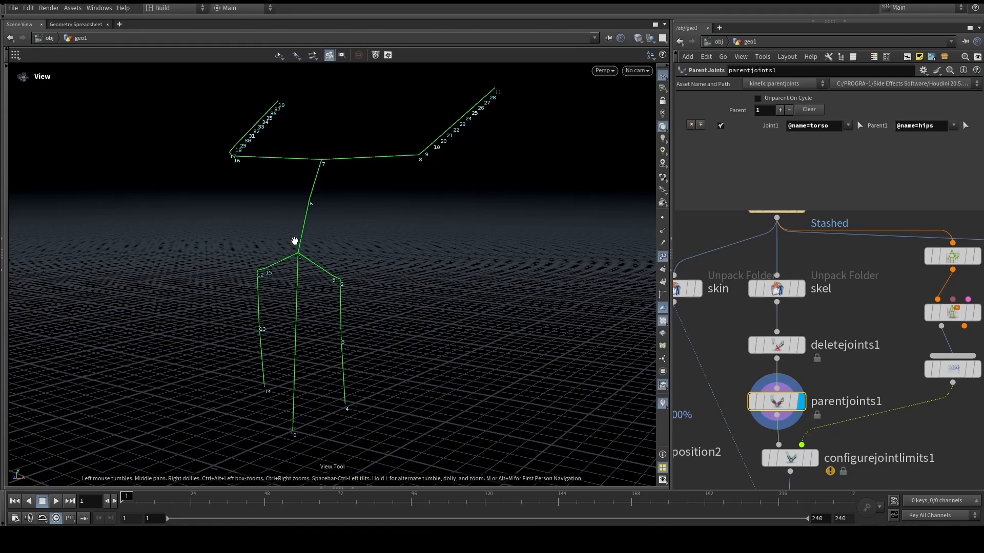
- Display configurejointlimits1 and ragdollcollisionshapes1 in turn and inspect the collision shapes on the modified skeleton from several angles
scroll(815, 298, "down", 3)
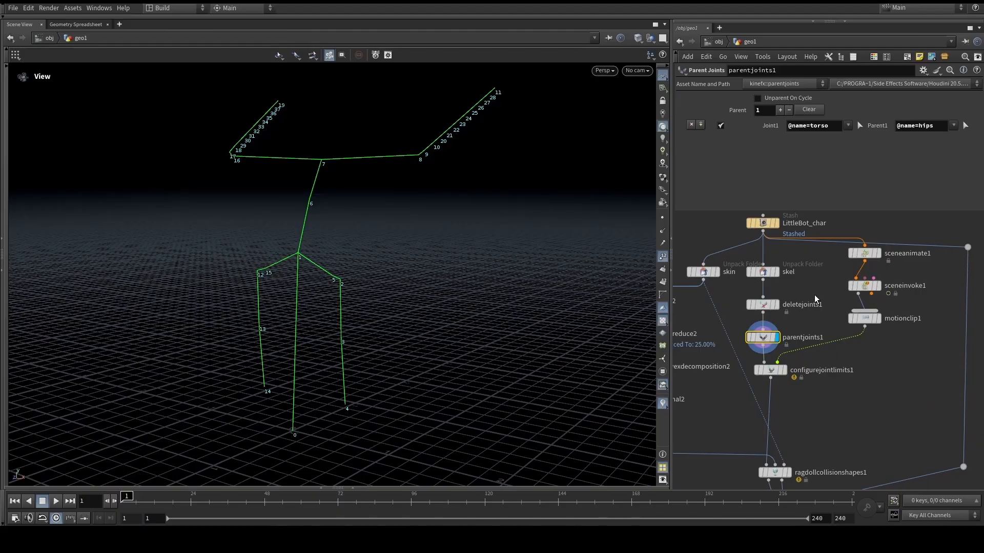
scroll(796, 338, "up", 2)
left_click(760, 384)
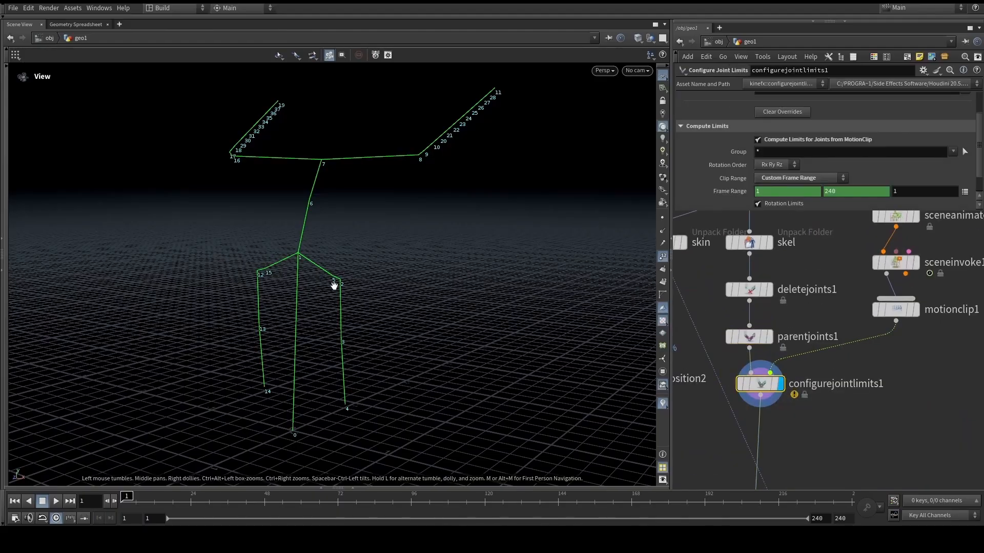
middle_click_drag(766, 432, 778, 268)
left_click(774, 368)
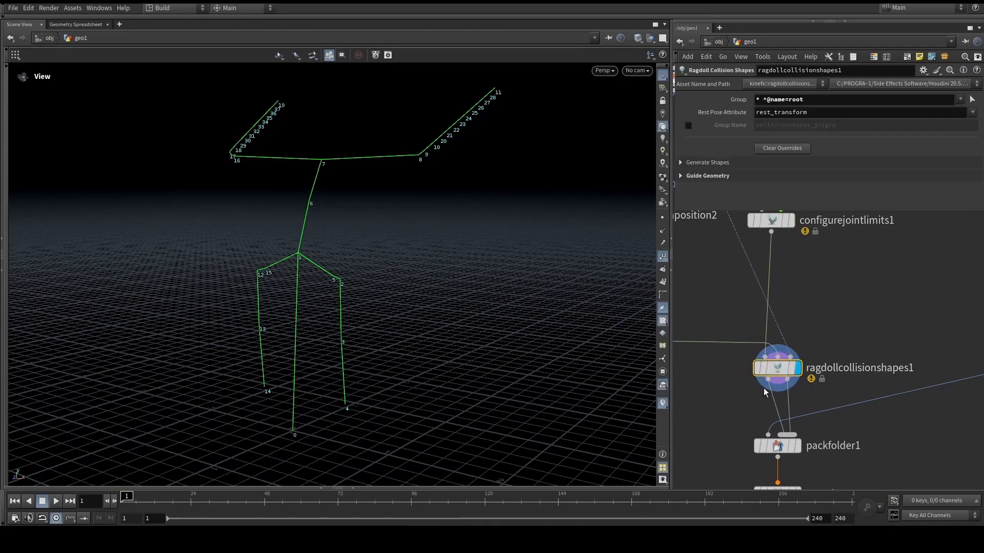
key("Return")
left_click_drag(295, 249, 316, 177, "alt")
scroll(323, 244, "up", 2)
middle_click_drag(323, 244, 402, 245, "alt")
left_click_drag(312, 232, 356, 293, "alt")
scroll(377, 239, "down", 2)
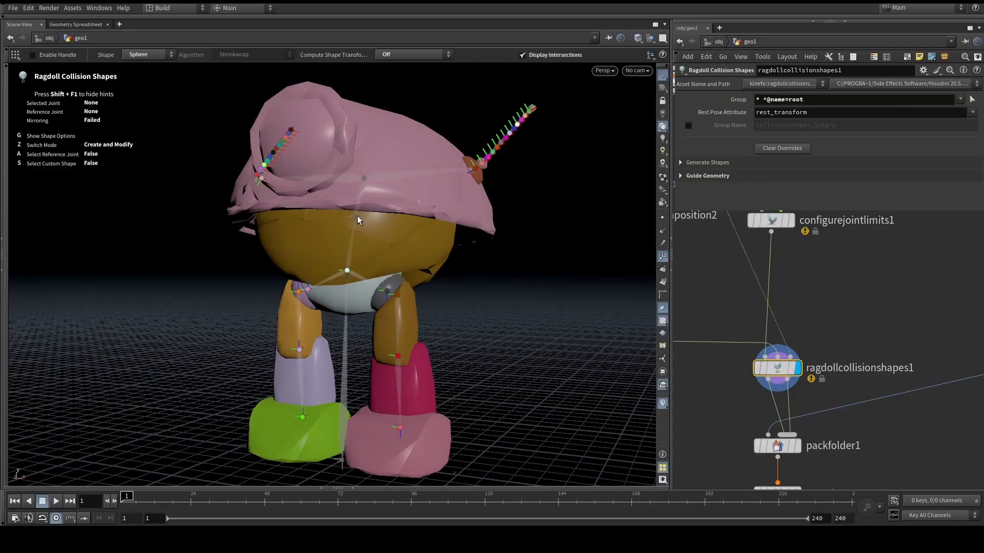
mouse_move(350, 223)
left_mouse_down("alt")
mouse_move(354, 184)
mouse_move(352, 235)
left_mouse_up("alt")
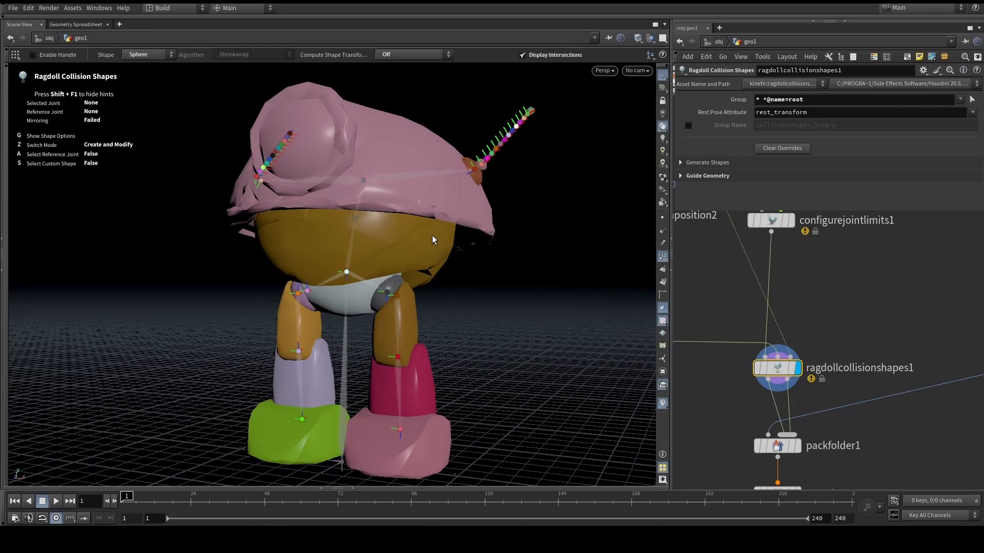
left_click_drag(429, 240, 365, 238, "alt")
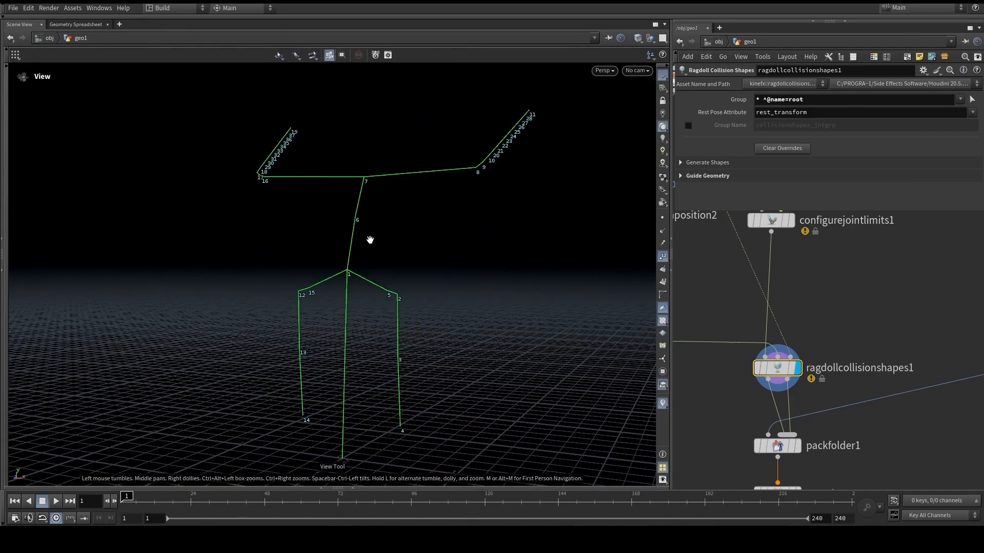
- Display the sceneanimate1 and sceneinvoke1 nodes and select motionclip1 to compare the animated skeleton feeding the joint limits
middle_click_drag(819, 323, 813, 450)
middle_click_drag(841, 411, 835, 426)
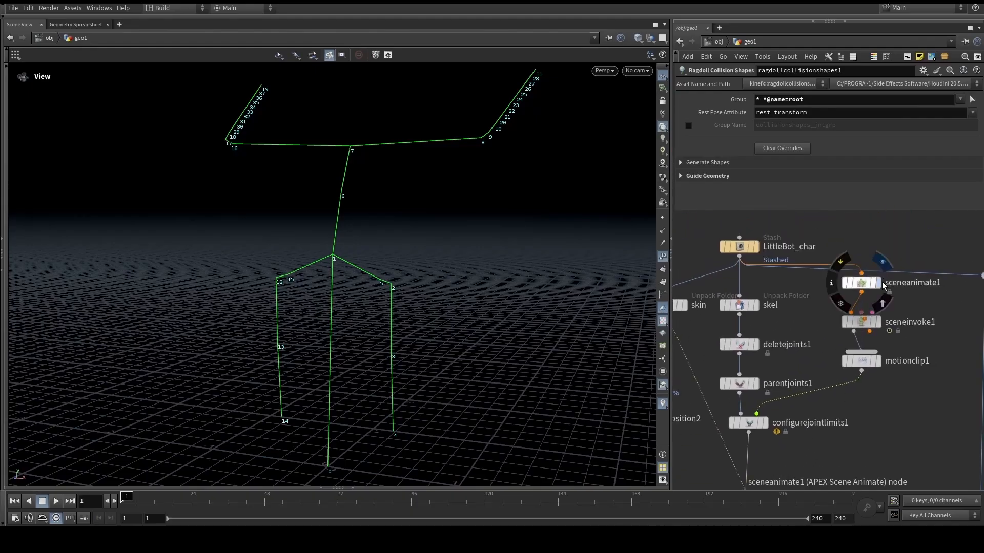
left_click(874, 282)
left_click(866, 281)
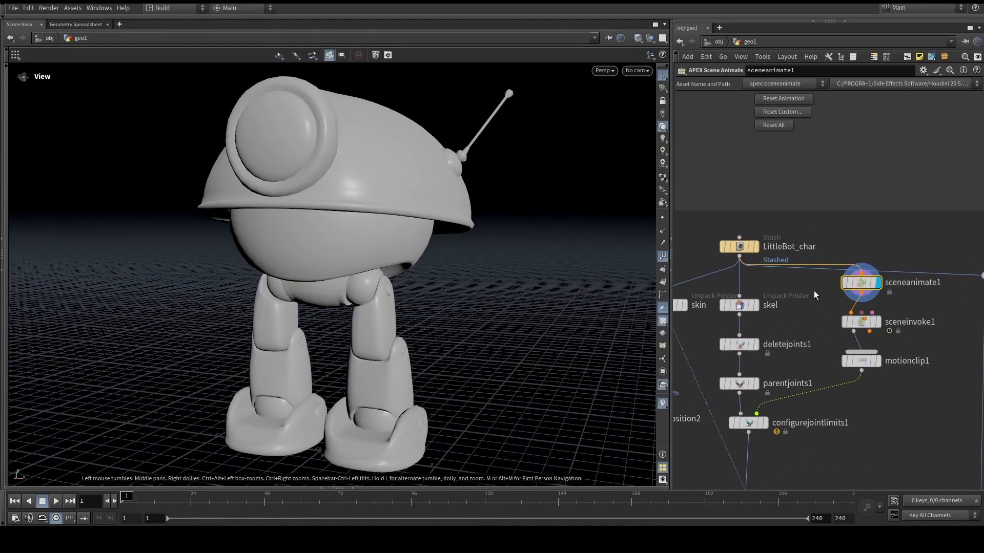
left_click(878, 322)
left_click(863, 322)
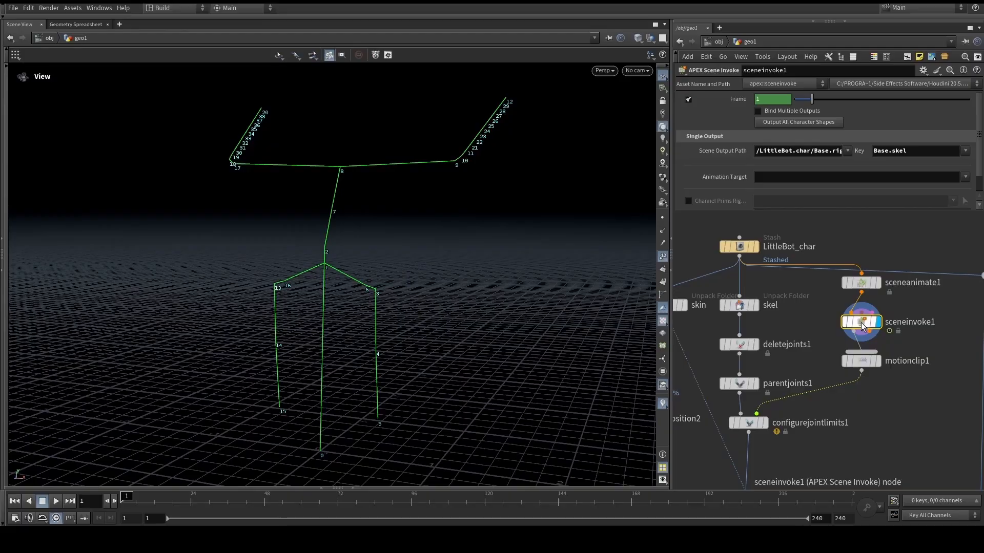
left_click(880, 363)
scroll(789, 405, "up", 2)
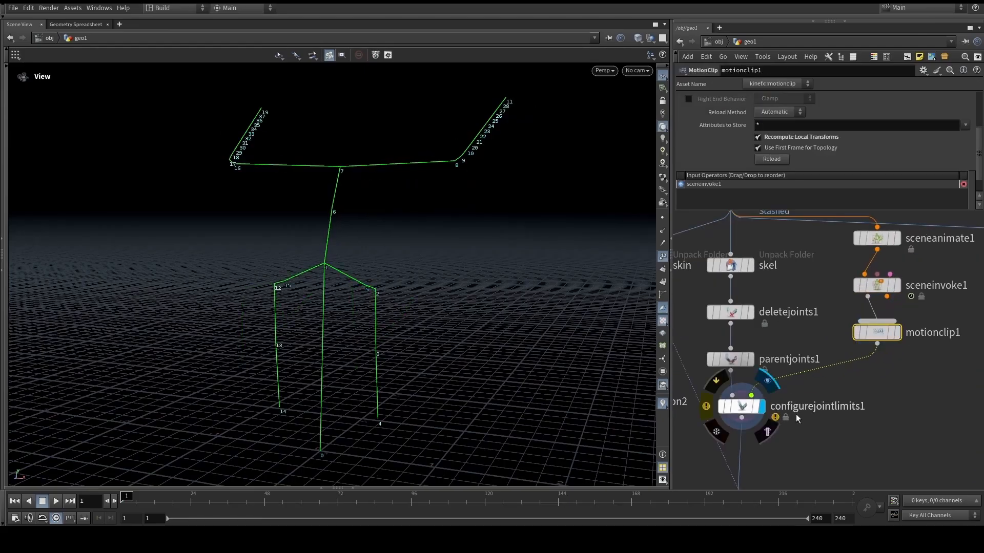
- Display configurejointlimits1 and examine the rotation limits computed from the motion clip in its viewport state
left_click(740, 404)
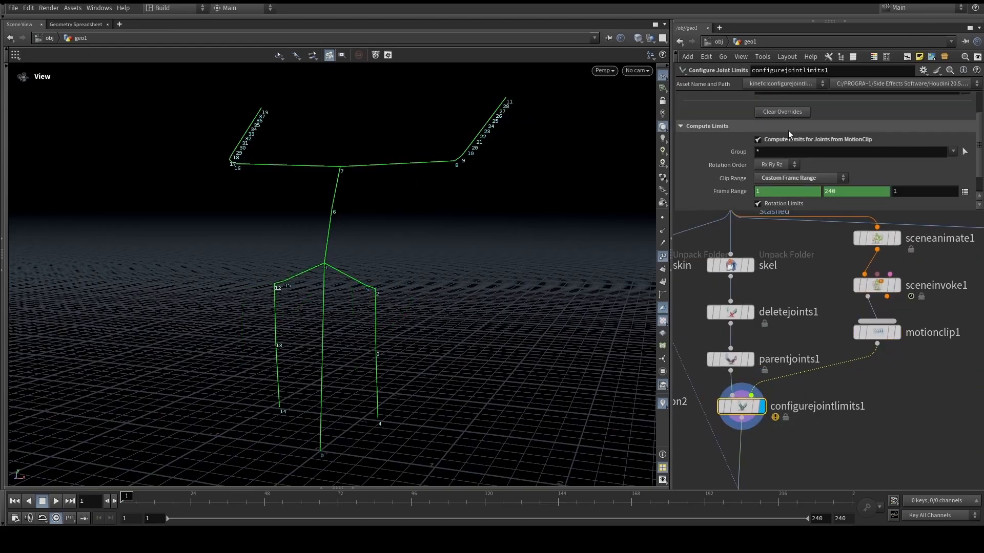
middle_click_drag(393, 235, 390, 234)
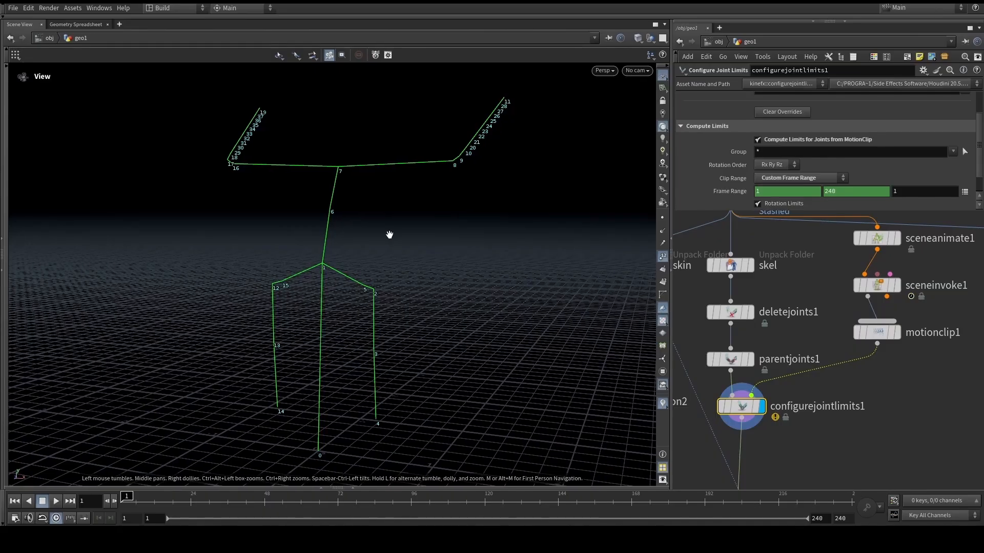
key("Return")
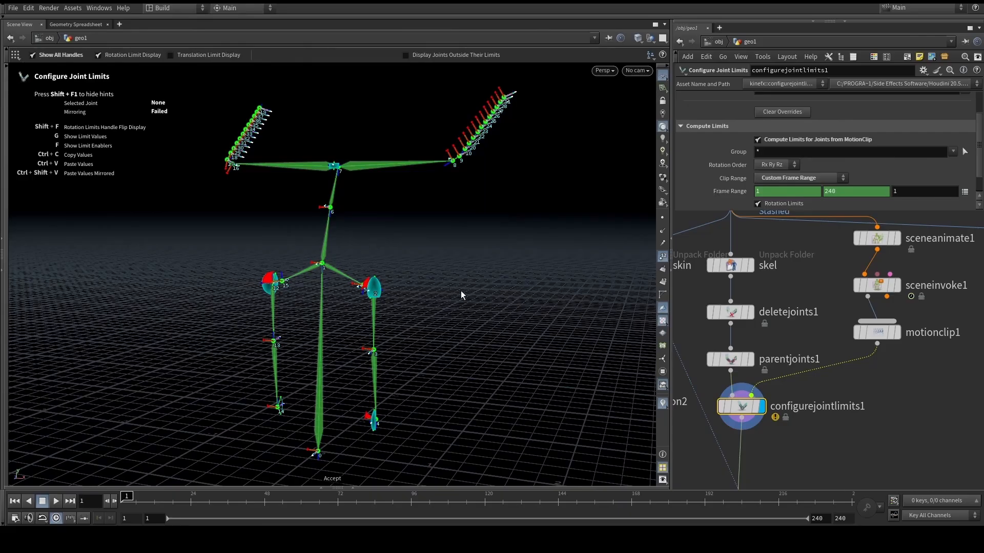
key("Escape")
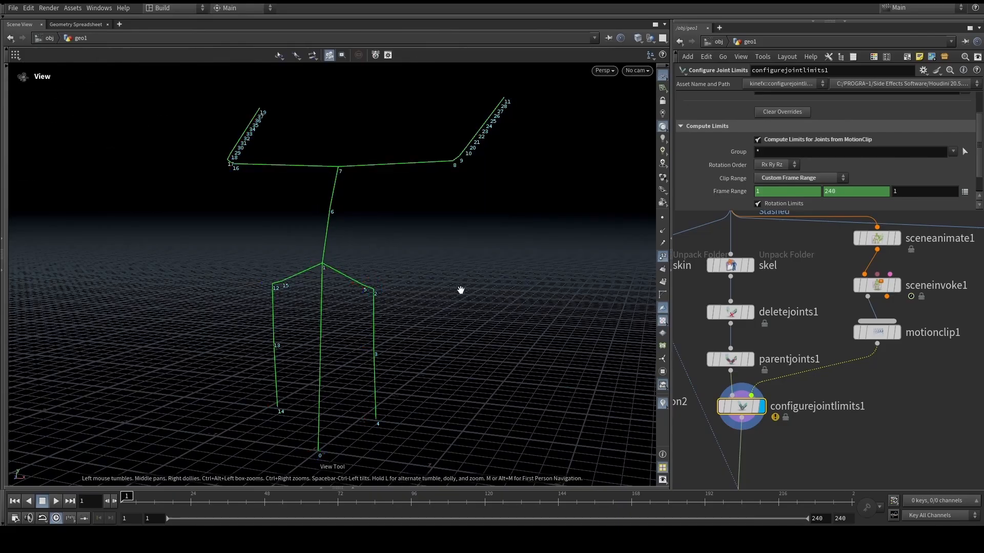
- Display packfolder1 and rename its packed skel entry to Ragdoll
key("h")
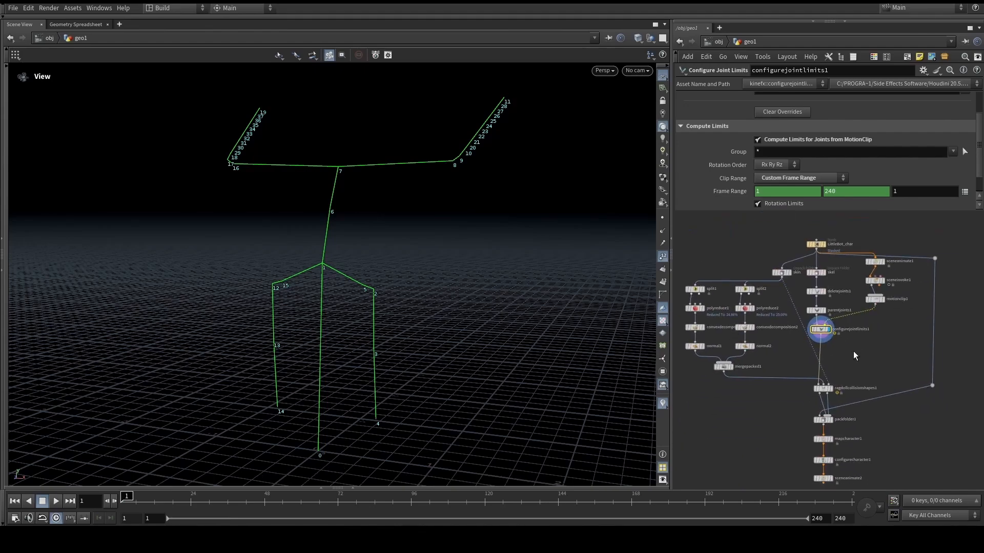
scroll(821, 359, "up", 3)
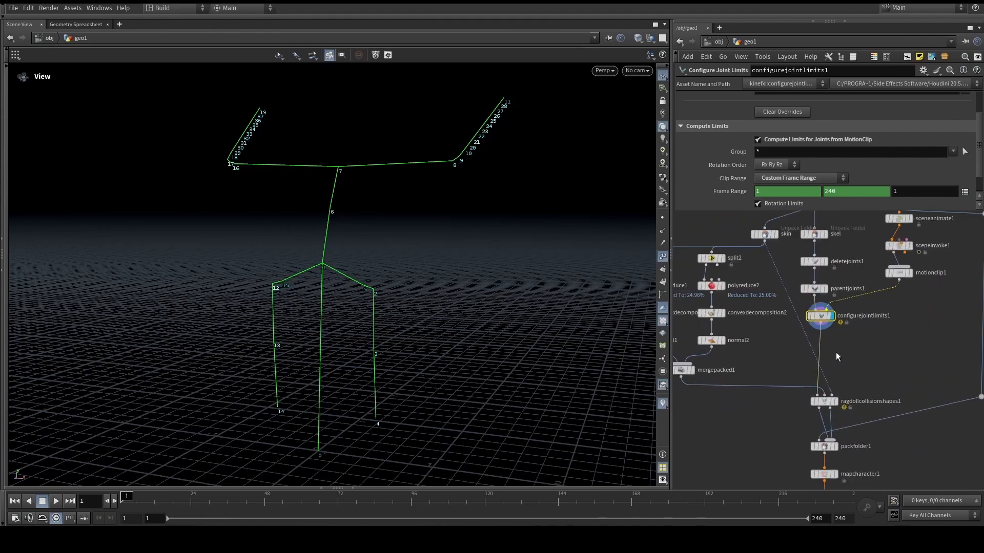
middle_click_drag(851, 368, 843, 272)
scroll(838, 328, "up", 5)
left_click(817, 374)
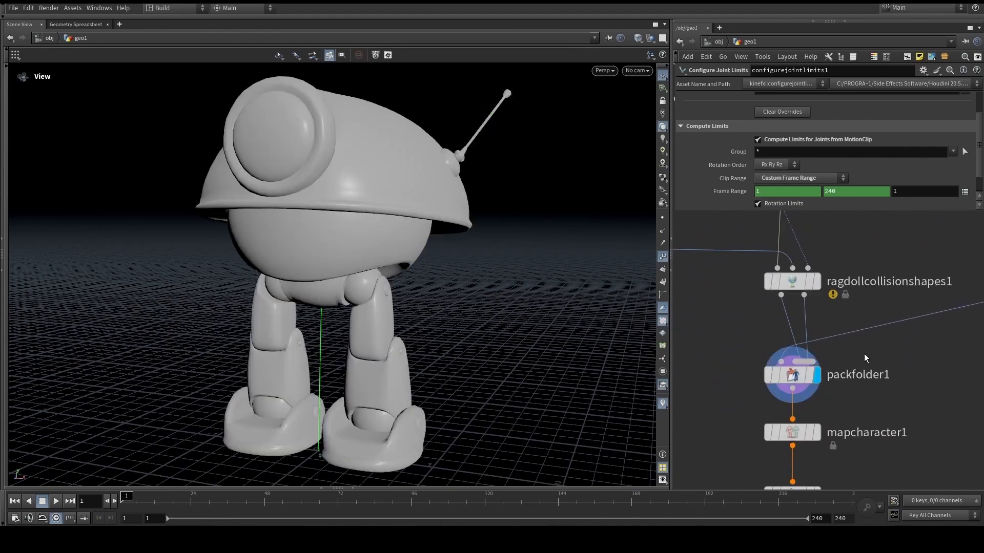
left_click(792, 375)
middle_click_drag(878, 337, 861, 366)
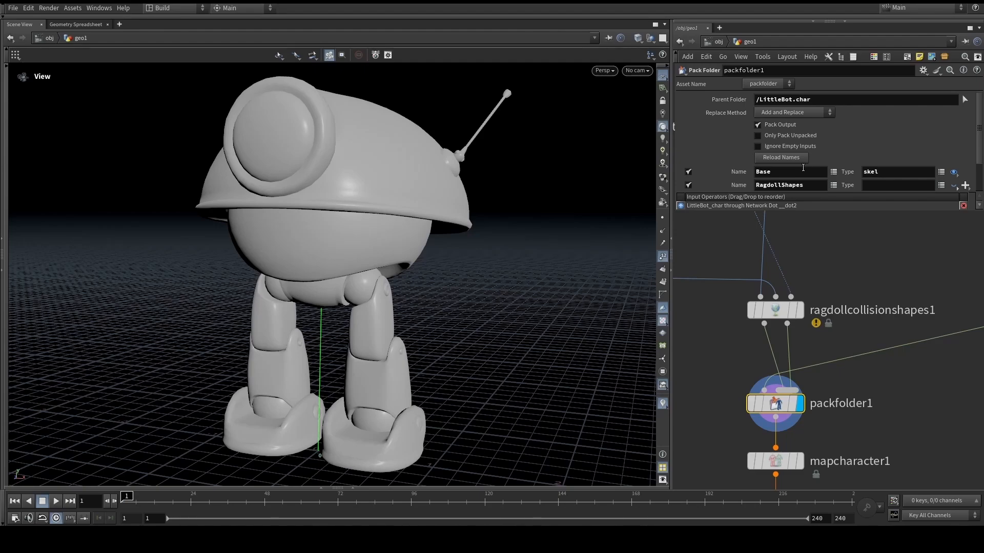
double_click(785, 171)
type("Ragdoll")
key("Return")
- Reveal the Rig Tree, refresh the packfolder1 hierarchy, examine the contents of the LittleBot.char folder and hide the tree again
left_click_drag(718, 383, 864, 445)
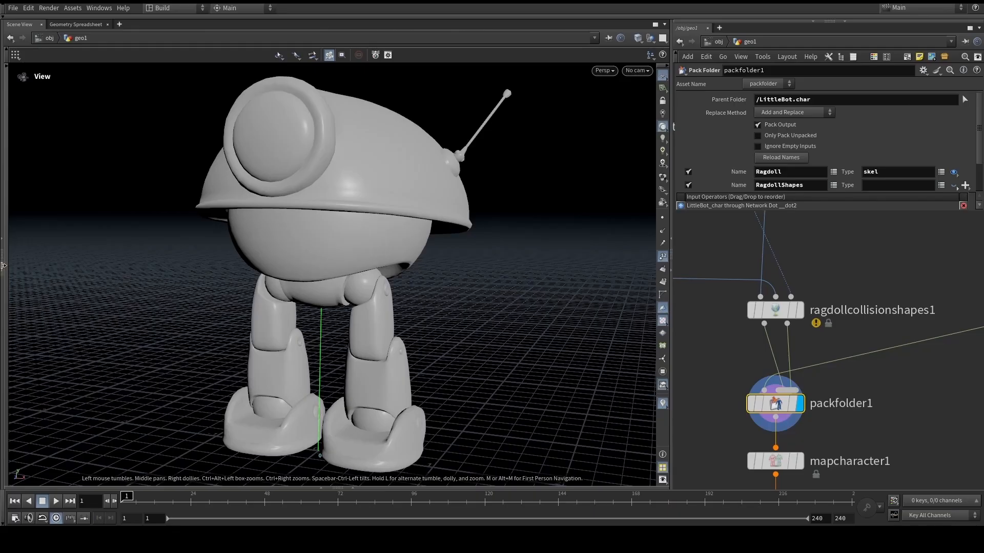
left_click(2, 240)
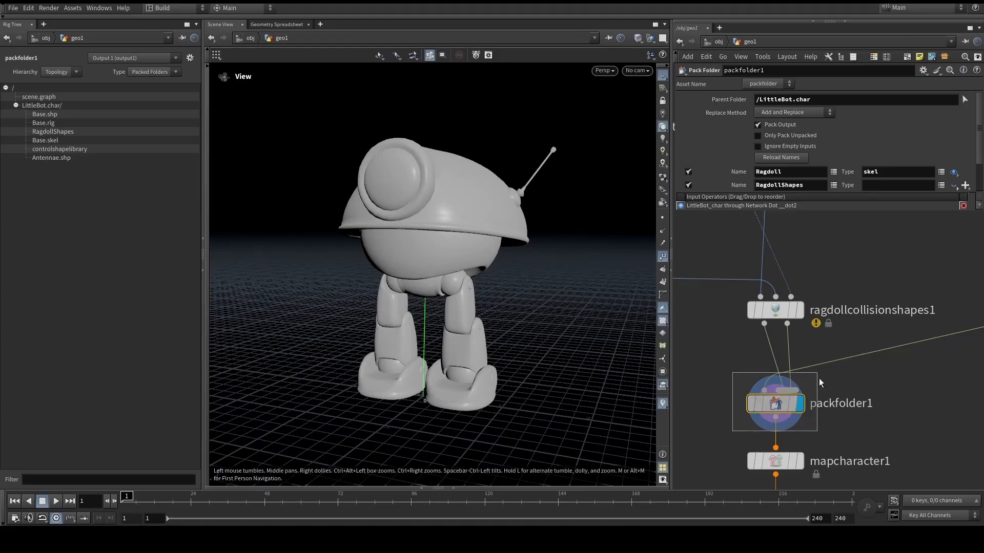
left_click_drag(768, 335, 733, 299)
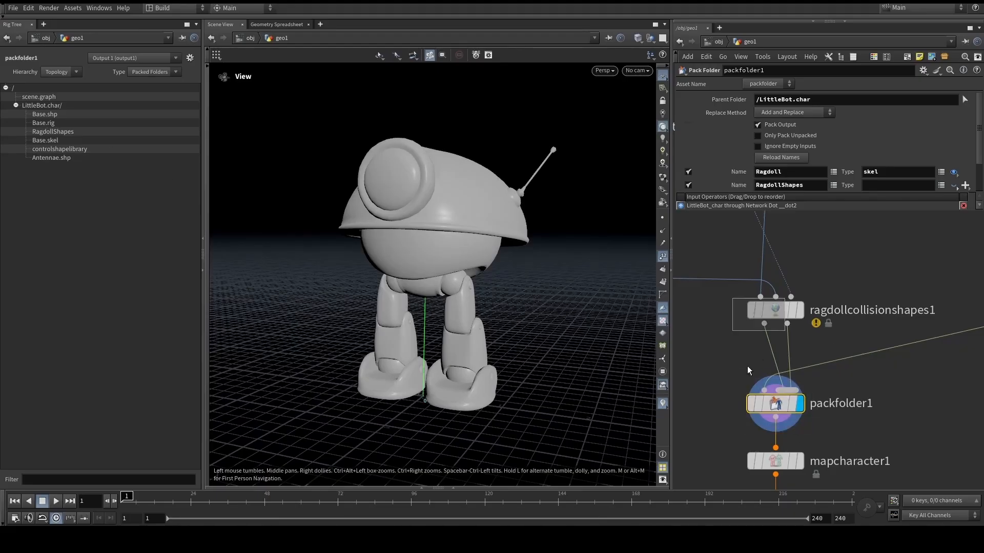
left_click_drag(731, 374, 820, 426)
left_click(5, 88)
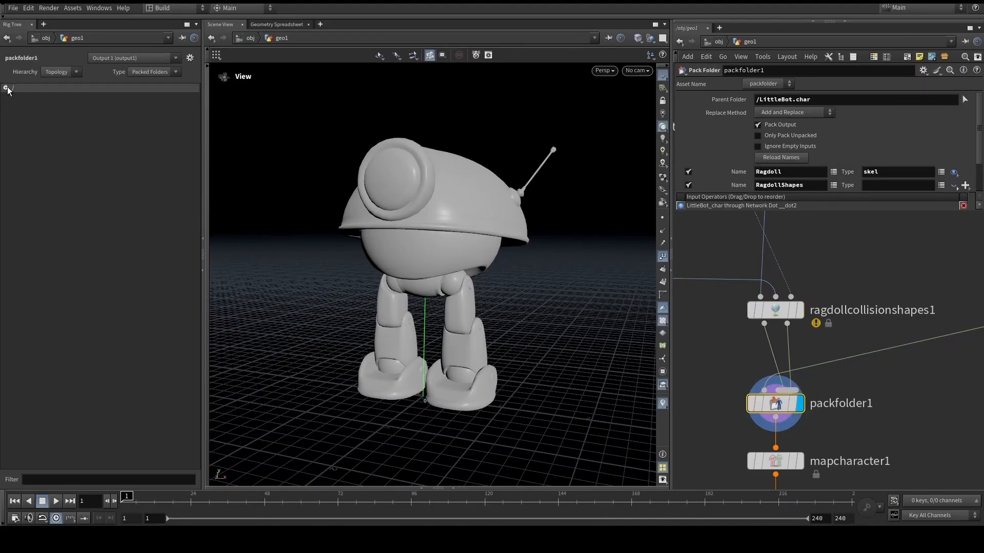
left_click(16, 105)
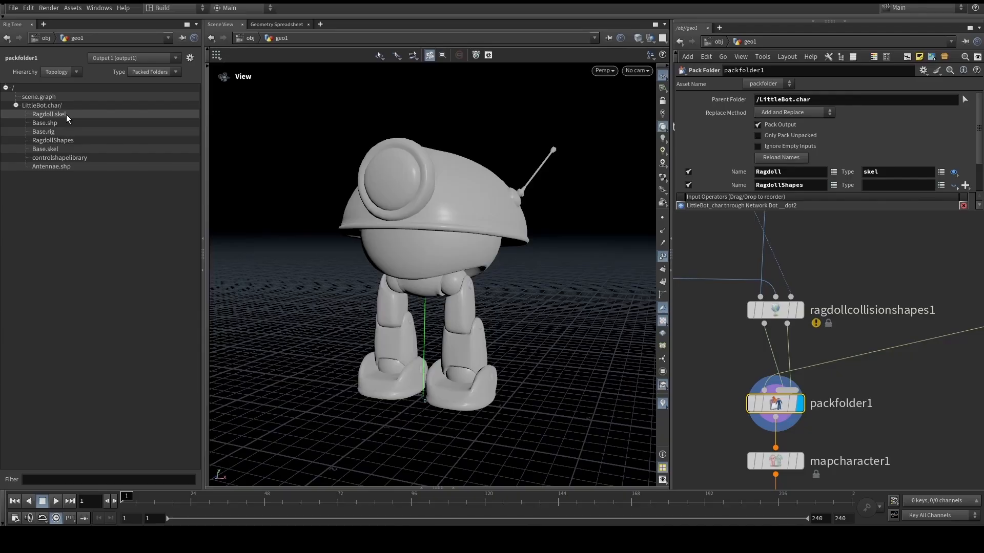
left_click(203, 239)
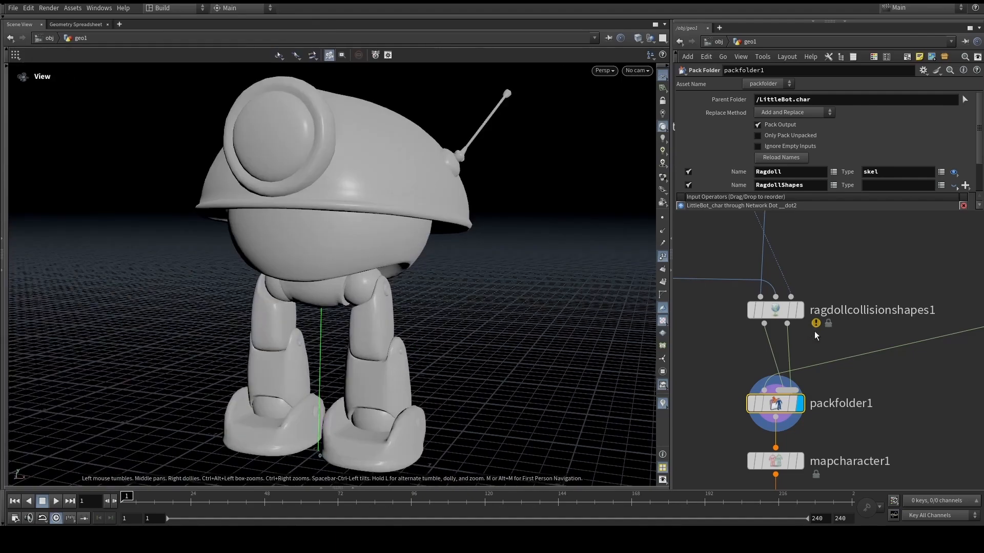
- Display mapcharacter1, enlarge its parameter area and set its skeleton path to /LittleBot.char/Ragdoll.skel
scroll(810, 343, "down", 3)
left_click(795, 391)
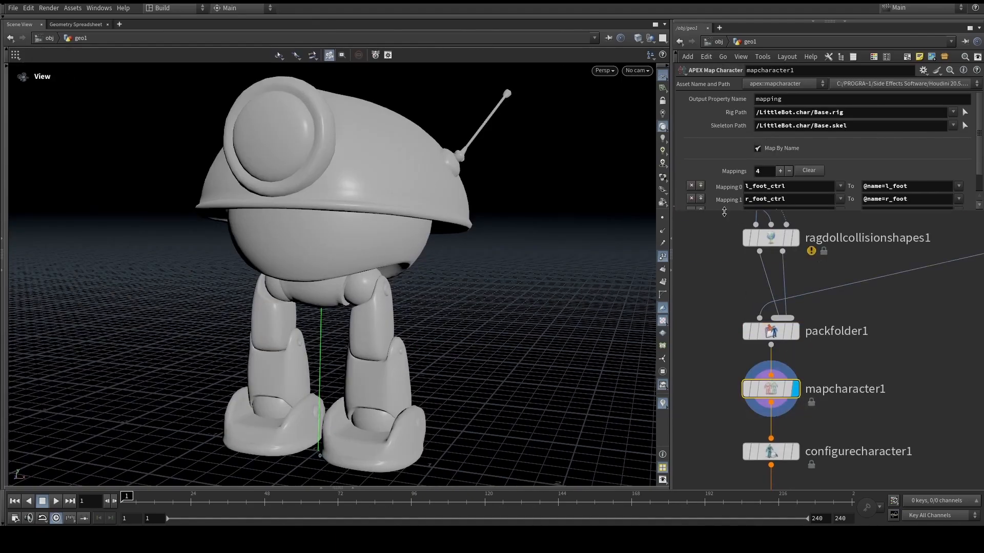
left_click_drag(724, 212, 724, 265)
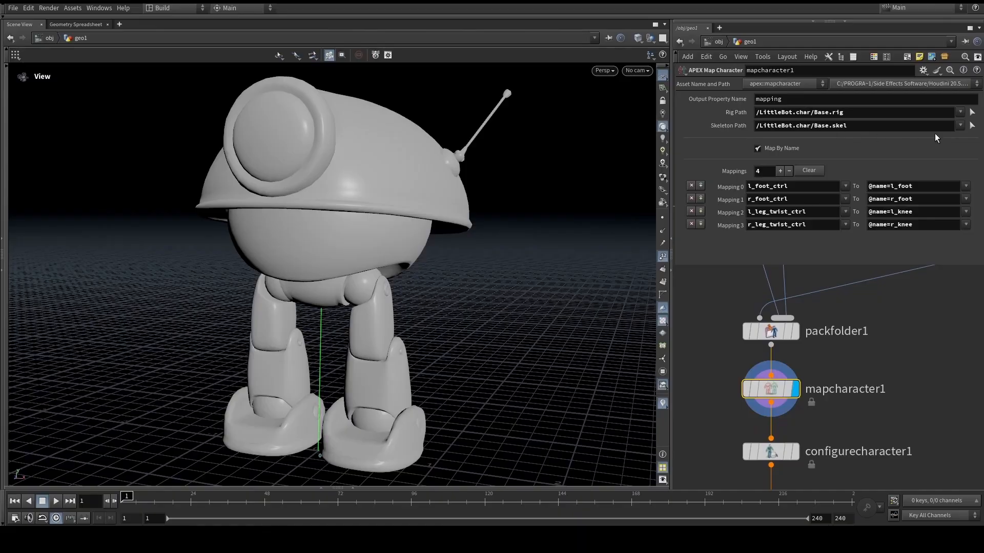
left_click(960, 126)
left_click(917, 147)
key("Return")
right_click_drag(371, 287, 159, 277, "alt")
left_click_drag(425, 259, 325, 251, "alt")
right_click_drag(325, 250, 497, 255, "alt")
middle_click_drag(497, 255, 468, 254, "alt")
left_click_drag(468, 255, 429, 251, "alt")
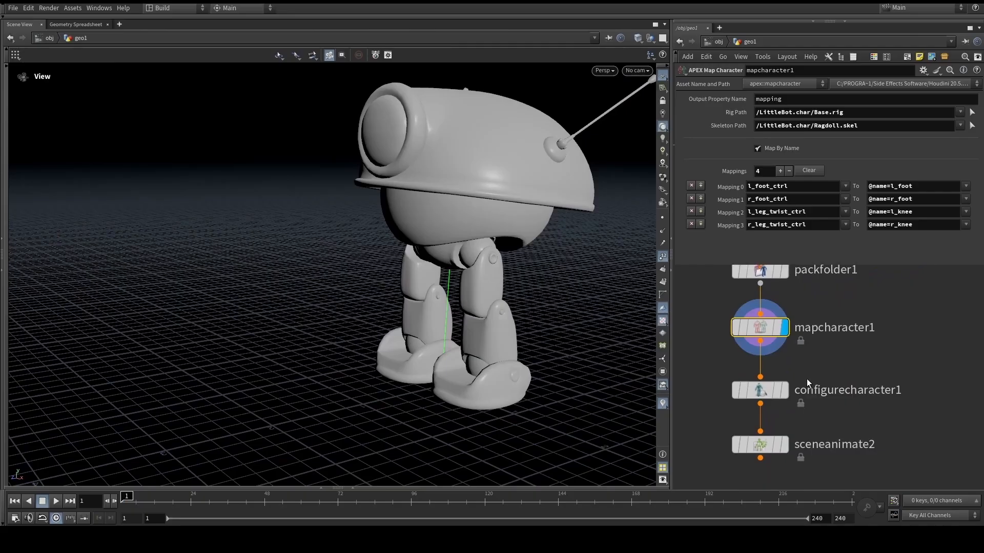
- Display configurecharacter1, set its ragdoll skeleton path to /Ragdoll.skel and check the available skeleton rig output paths
left_click(758, 393)
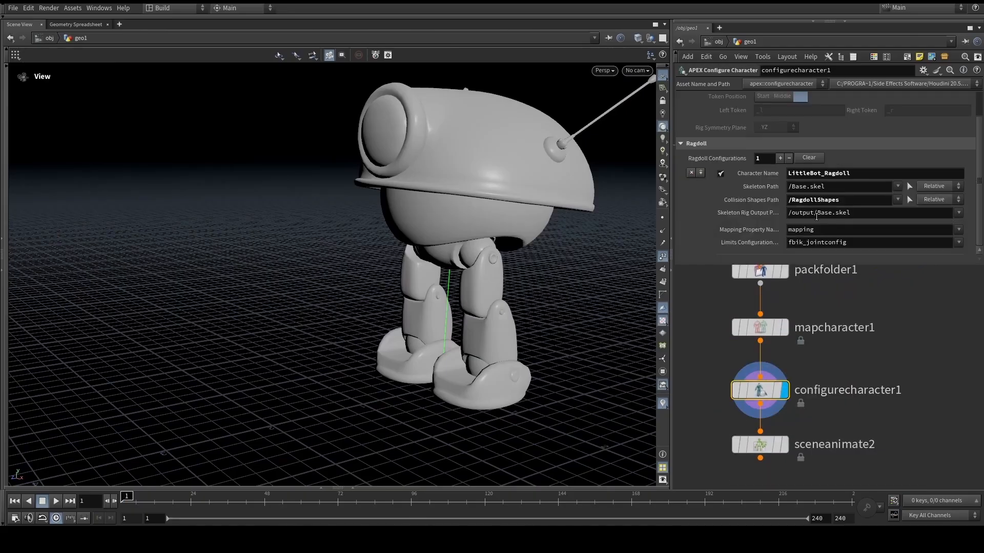
scroll(818, 221, "up", 2)
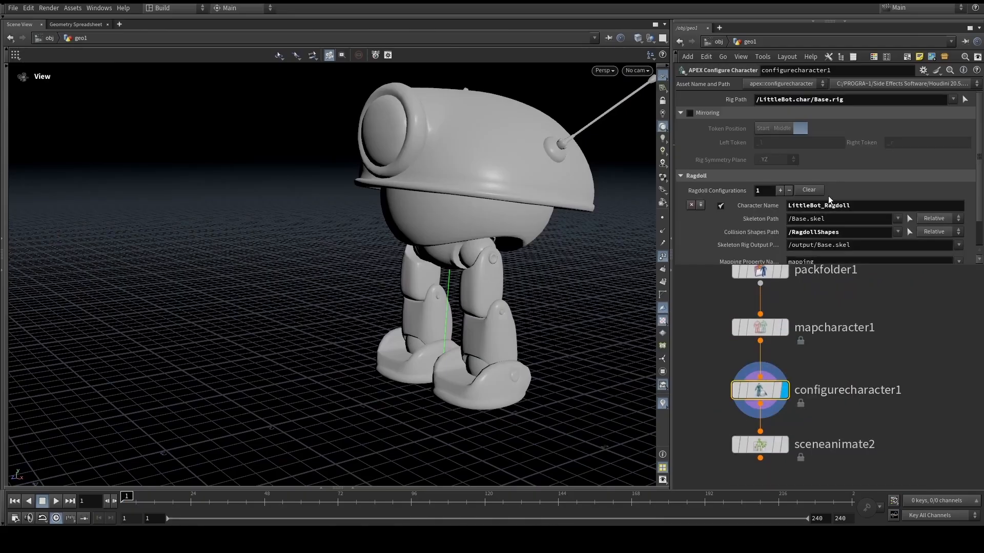
scroll(830, 200, "down", 2)
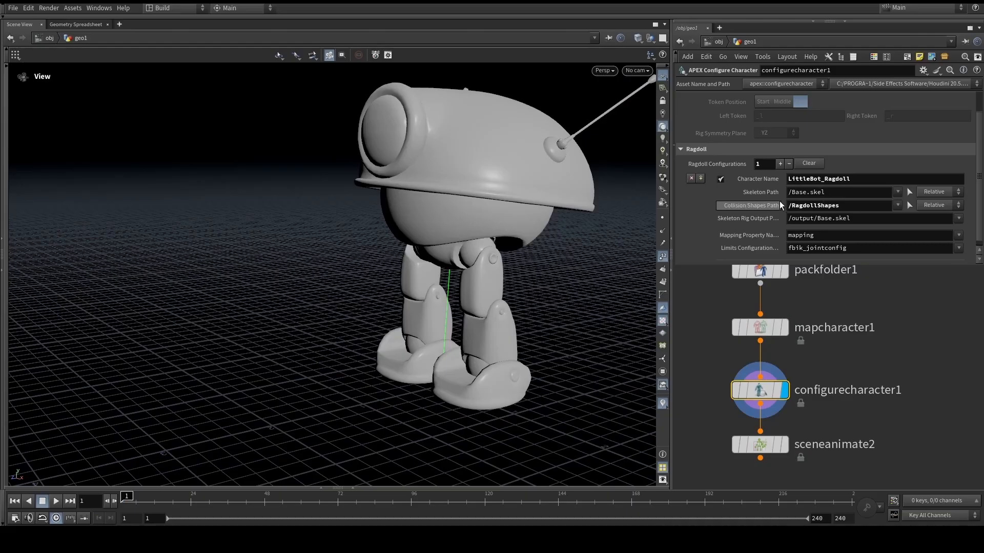
left_click(897, 192)
left_click(915, 213)
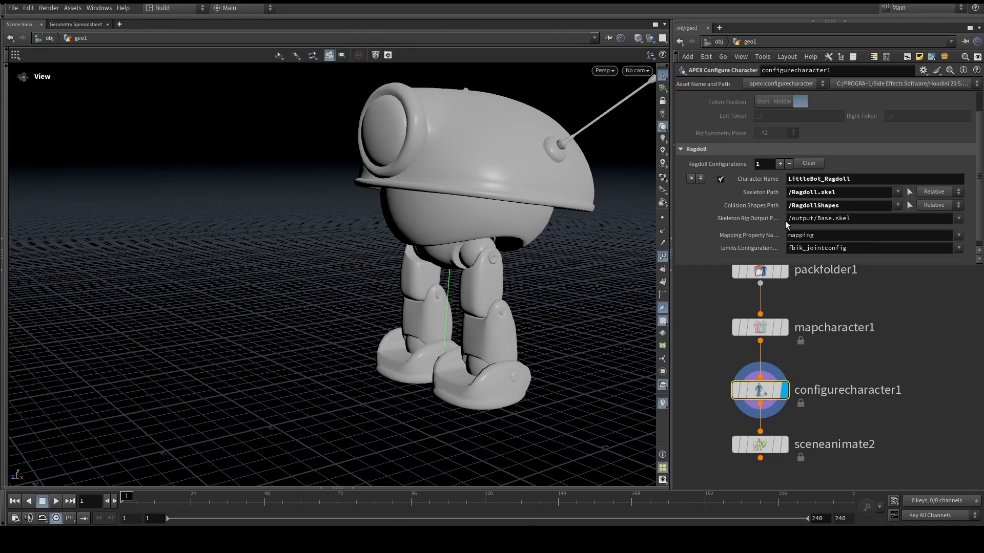
left_click(958, 218)
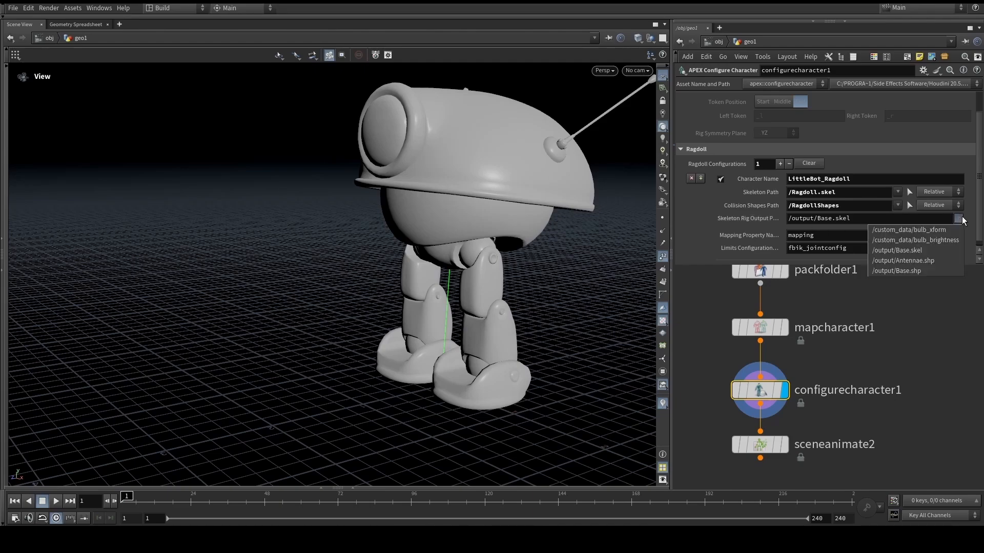
left_click(961, 219)
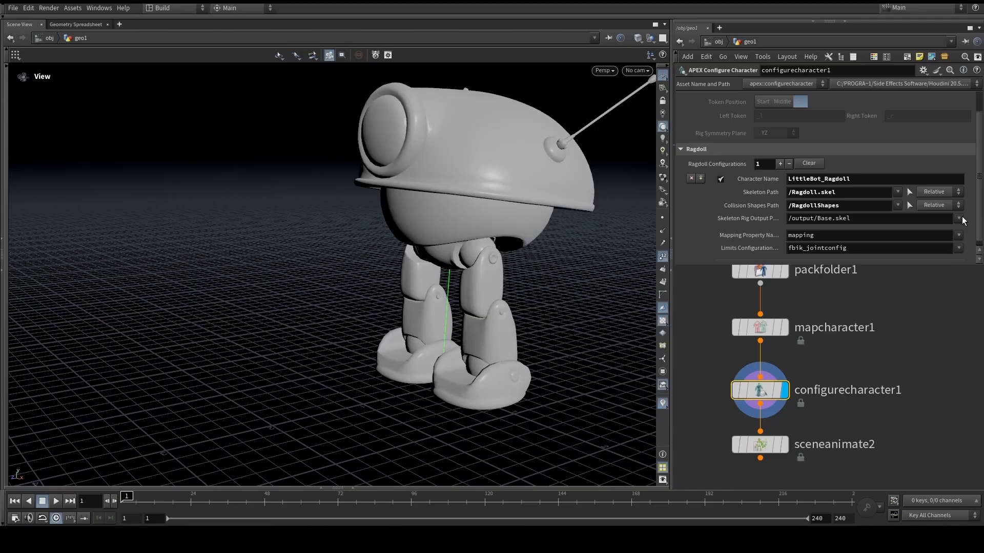
- Display sceneinvoke1 and examine the animated Base.skel skeleton that it outputs from the rig
scroll(942, 356, "down", 5)
middle_click_drag(946, 292, 839, 451)
scroll(827, 317, "up", 4)
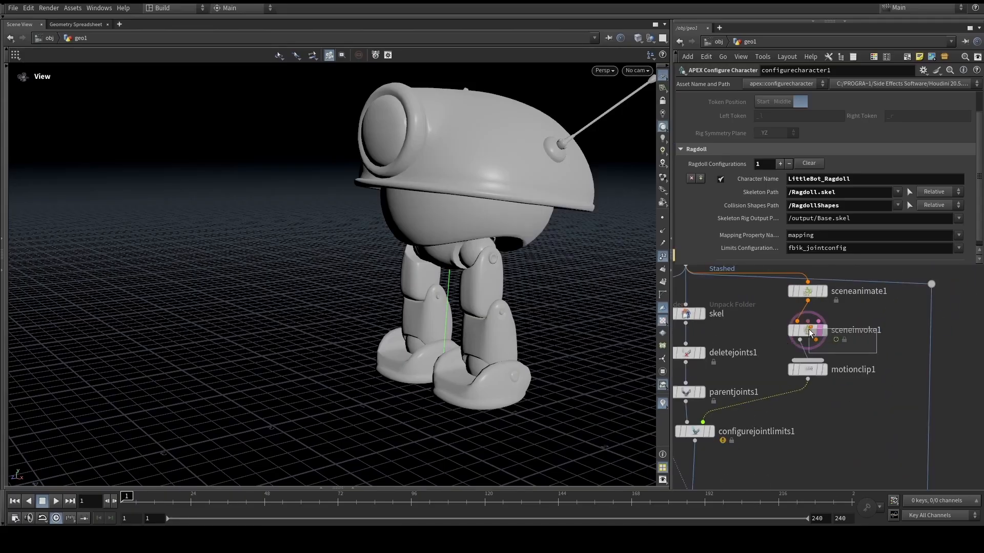
left_click(807, 329)
left_click(823, 330)
left_click_drag(523, 235, 390, 288)
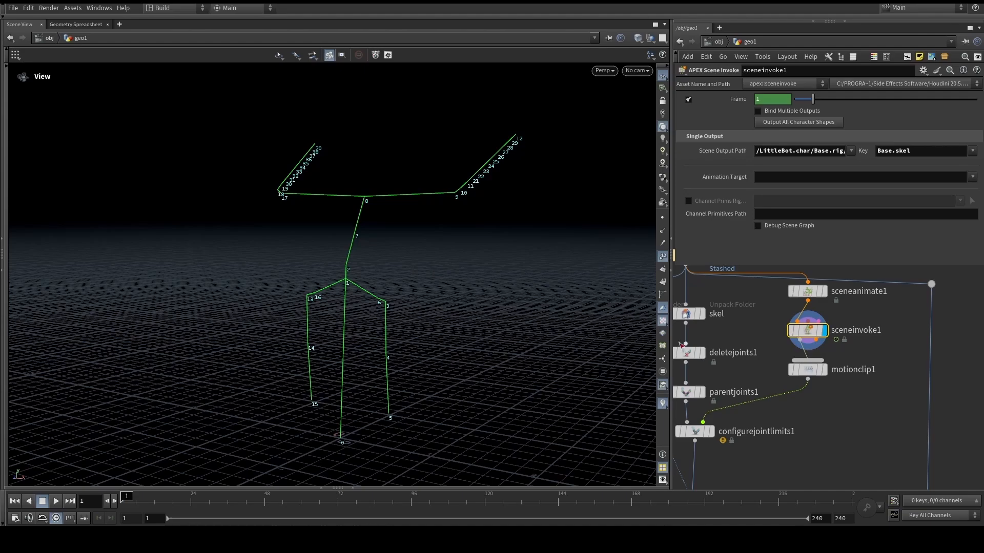
scroll(740, 358, "down", 4)
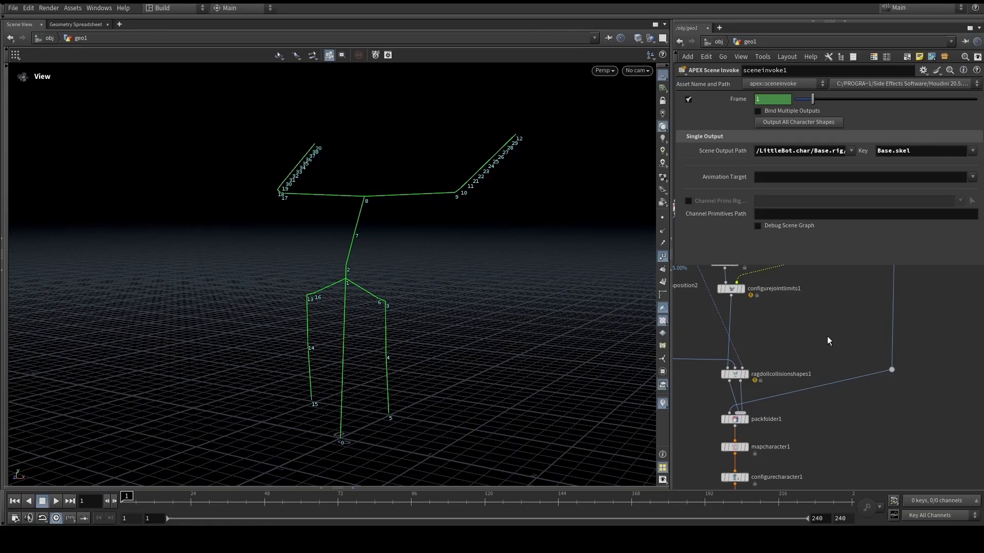
scroll(827, 336, "down", 3)
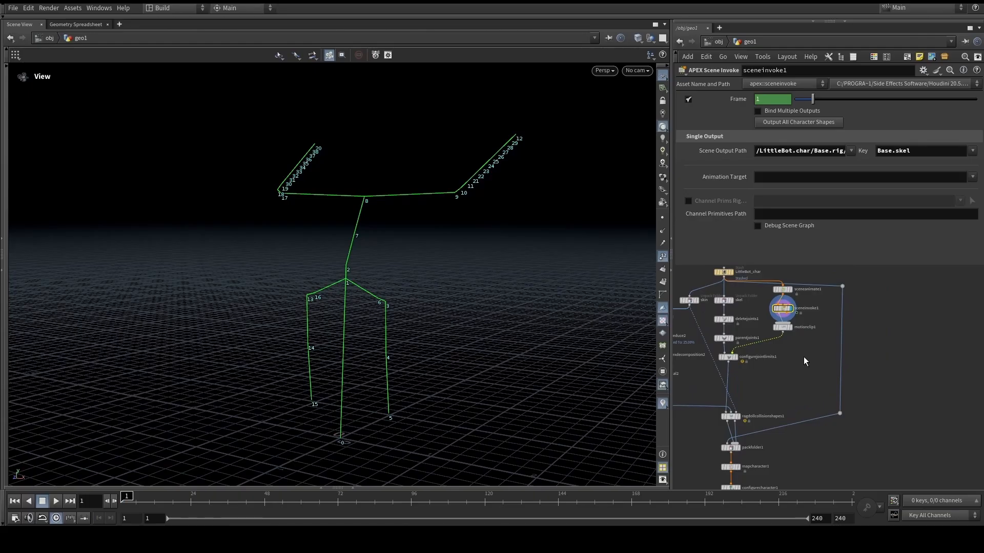
key("Tab")
type("edit")
key("Return")
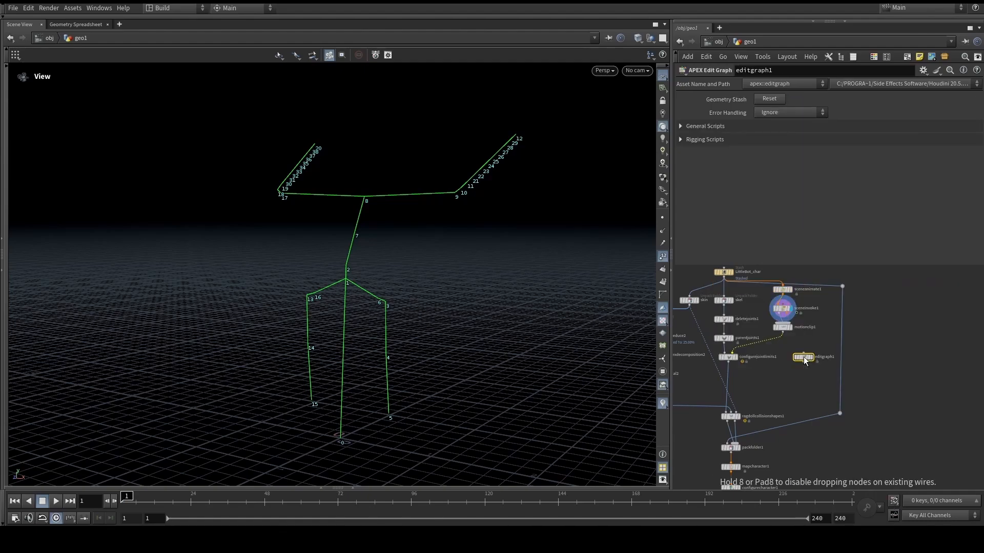
scroll(831, 351, "up", 1)
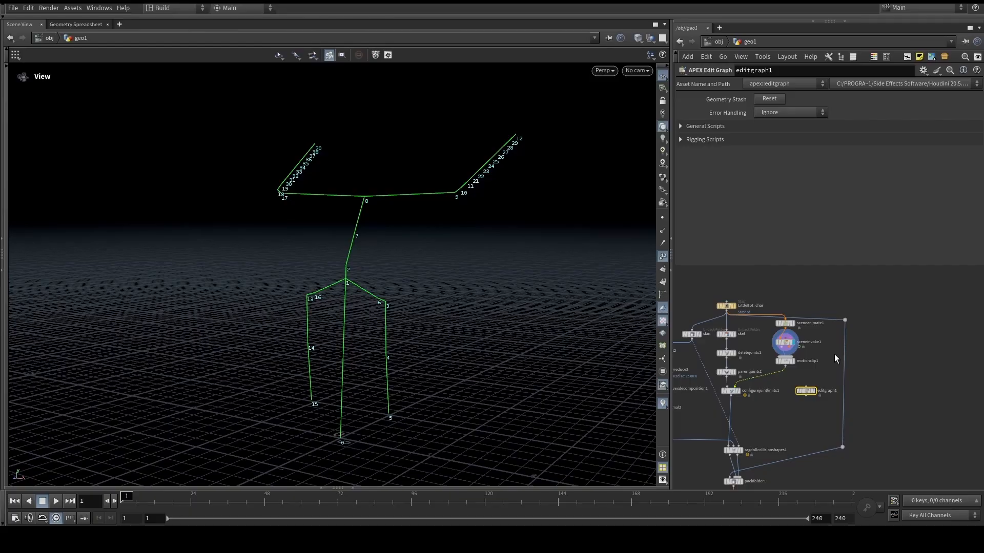
key("Delete")
- Examine the sceneinvoke1 skeleton over a few frames, return to the first frame and display the parentjoints1 skeleton
scroll(807, 366, "down", 3)
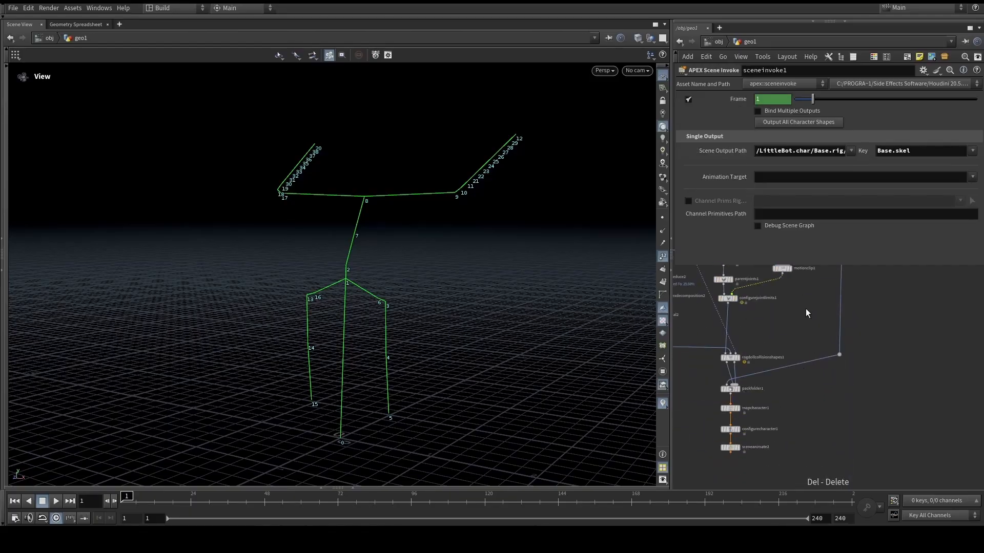
scroll(798, 327, "up", 3)
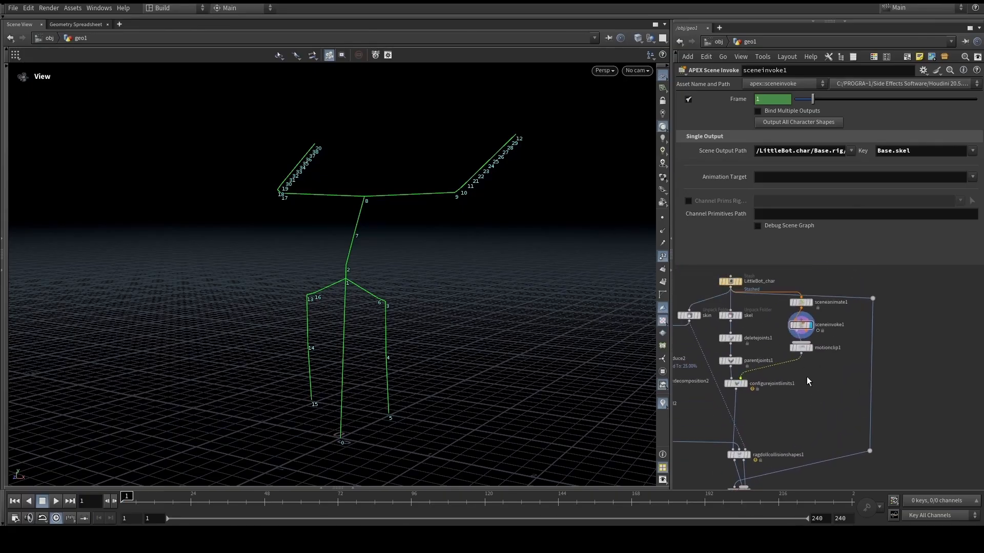
scroll(806, 376, "up", 1)
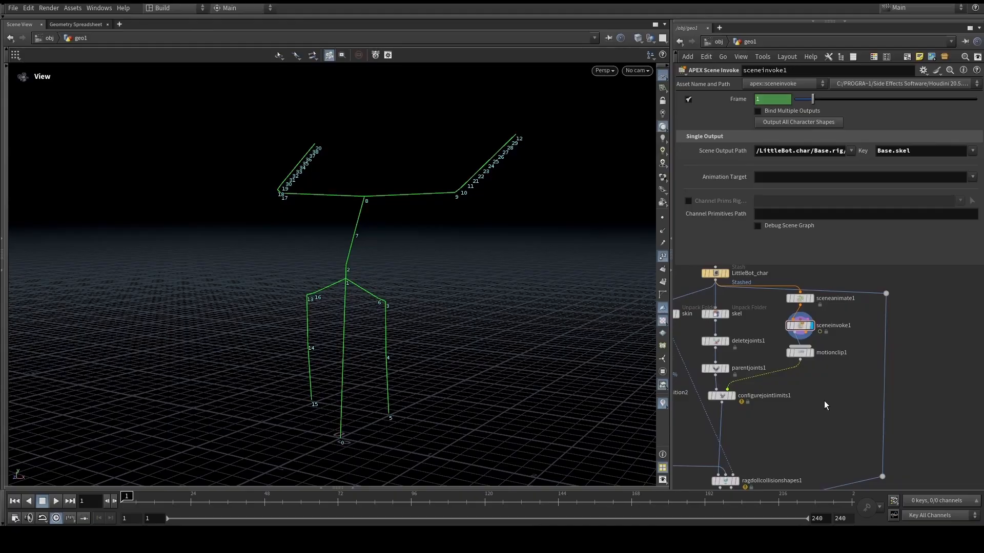
middle_click_drag(335, 294, 326, 288)
left_click_drag(91, 502, 121, 500)
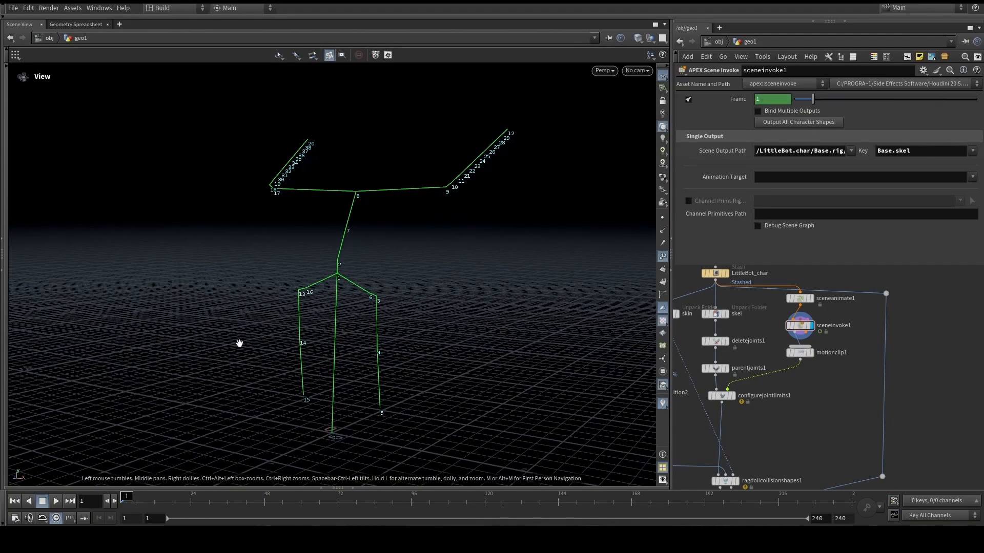
key("Right")
key("Right")
key("ctrl+Up")
scroll(736, 358, "up", 3)
left_click(727, 383)
scroll(768, 359, "down", 3)
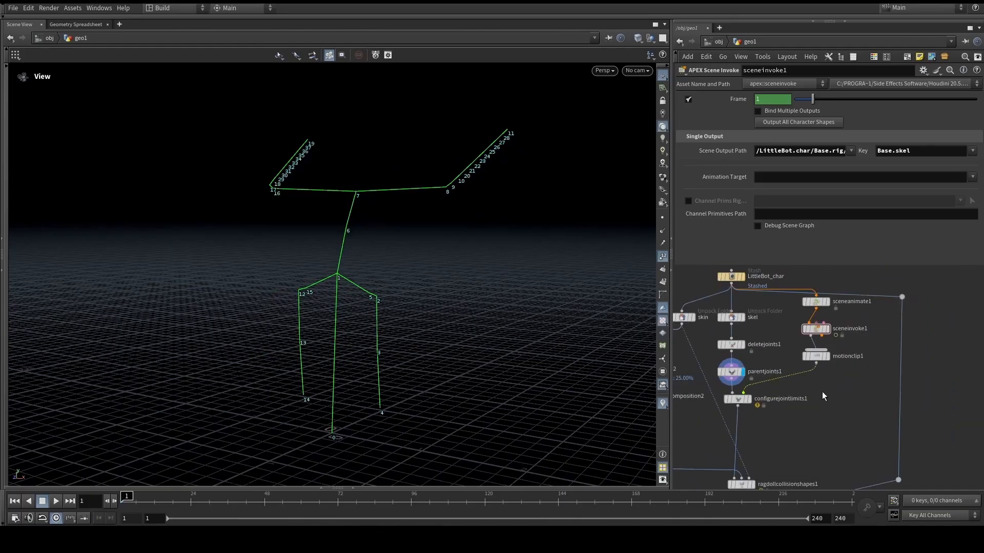
- Add a Null node fed by parentjoints1 and name it Ragdoll_skel
key("Tab")
key("Escape")
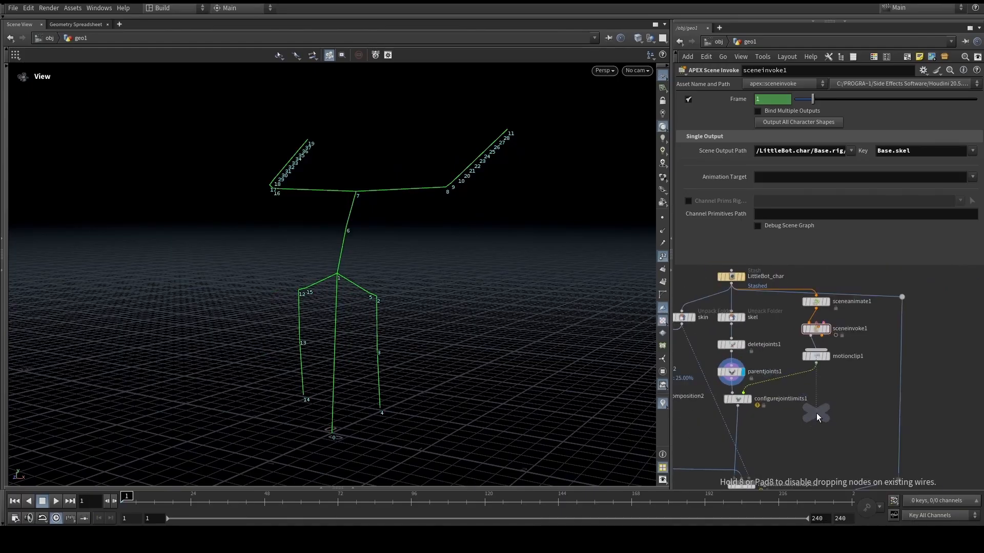
left_click(819, 416)
scroll(779, 397, "up", 3)
left_click_drag(710, 371, 839, 413)
middle_click_drag(863, 398, 852, 368)
double_click(854, 396)
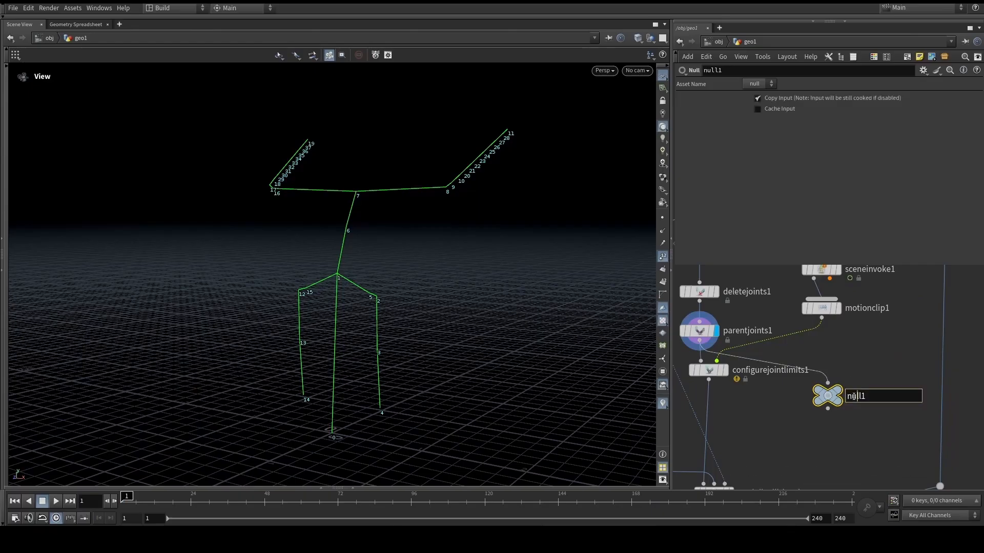
type("Rigdoll_skel")
key("Return")
- Duplicate the Ragdoll_skel null, feed the copy from sceneinvoke1, rename it Base_skel and place it beside Ragdoll_skel
middle_click_drag(906, 356, 883, 357)
key("ctrl+v")
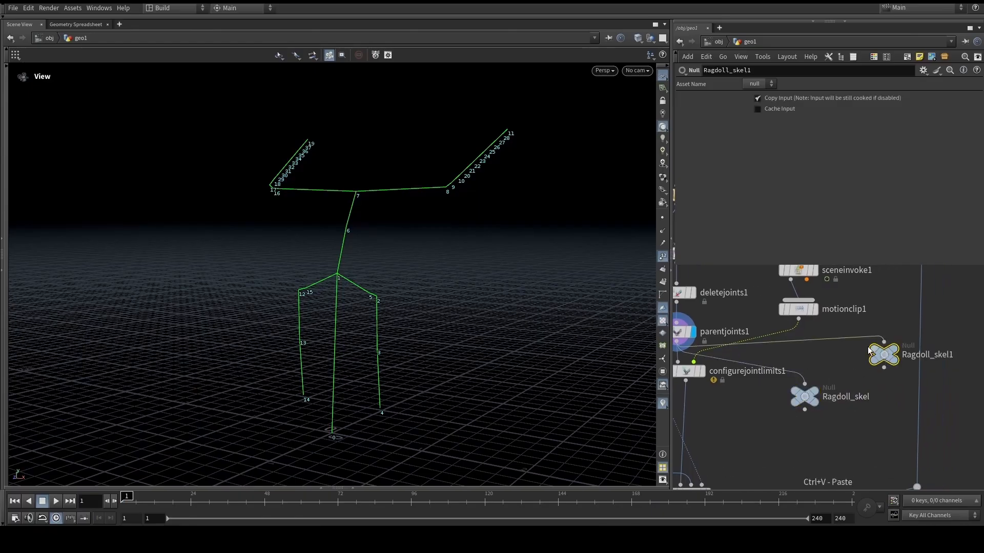
left_click_drag(791, 279, 883, 342)
double_click(914, 356)
type("Base_skel")
key("Return")
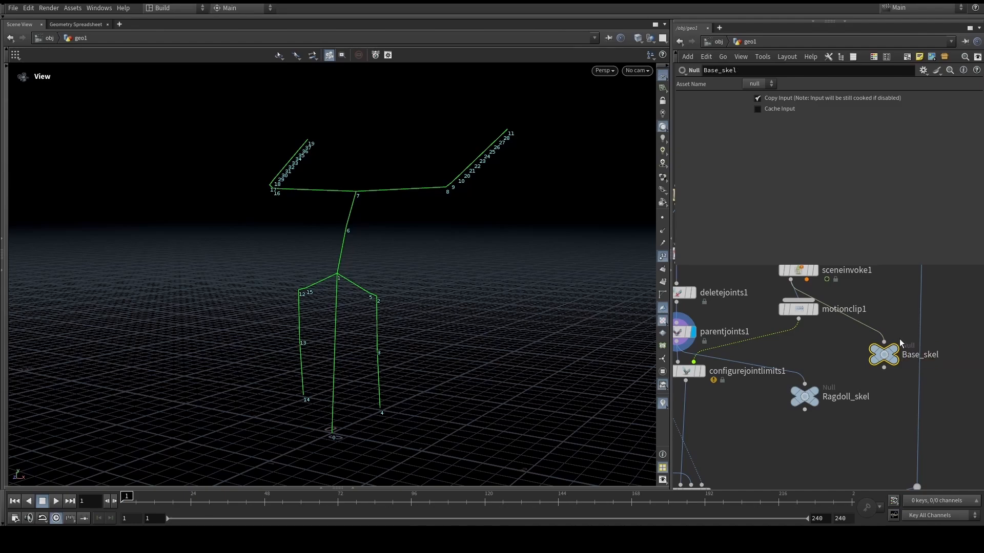
middle_click_drag(884, 354, 822, 326)
left_click_drag(822, 326, 881, 369)
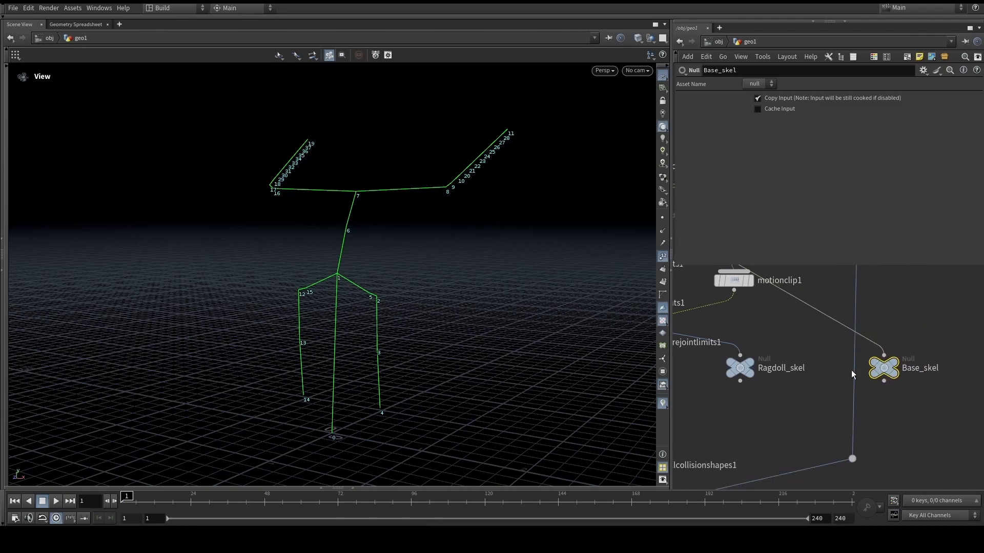
- Display the Base_skel and Ragdoll_skel nulls in turn and compare their skeletons
left_click(749, 367)
left_click(894, 363)
key("ctrl+z")
key("ctrl+shift+z")
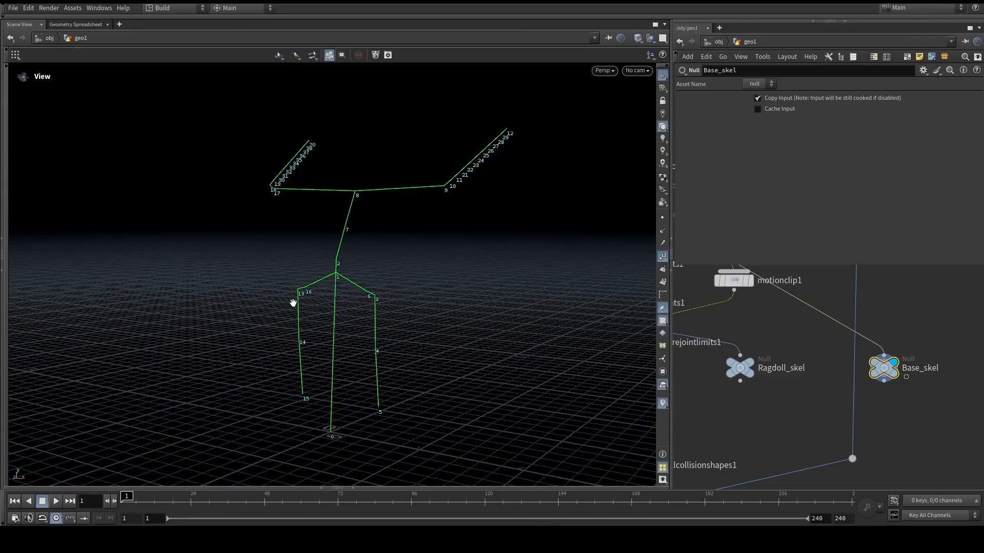
left_click(750, 363)
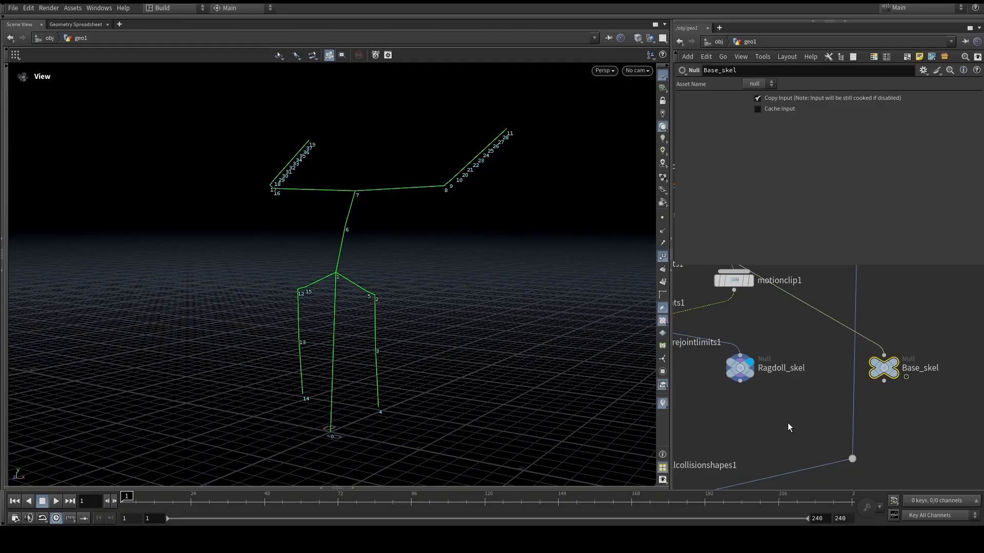
middle_click_drag(391, 291, 383, 290)
key("Left")
- Add a displayed Skeleton Blend node with Ragdoll_skel as its first input and Base_skel as its blend input
scroll(810, 418, "down", 1)
key("Tab")
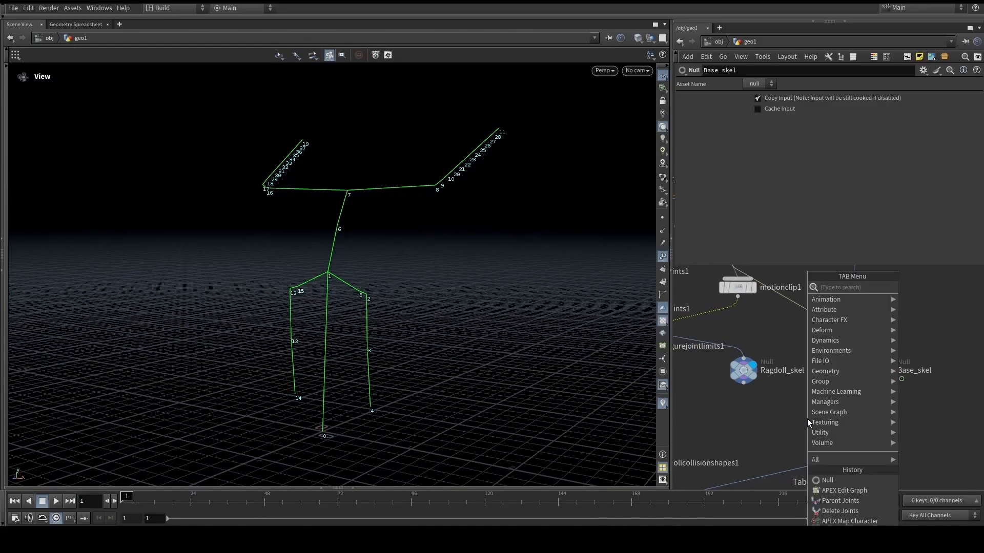
type("skeleton b")
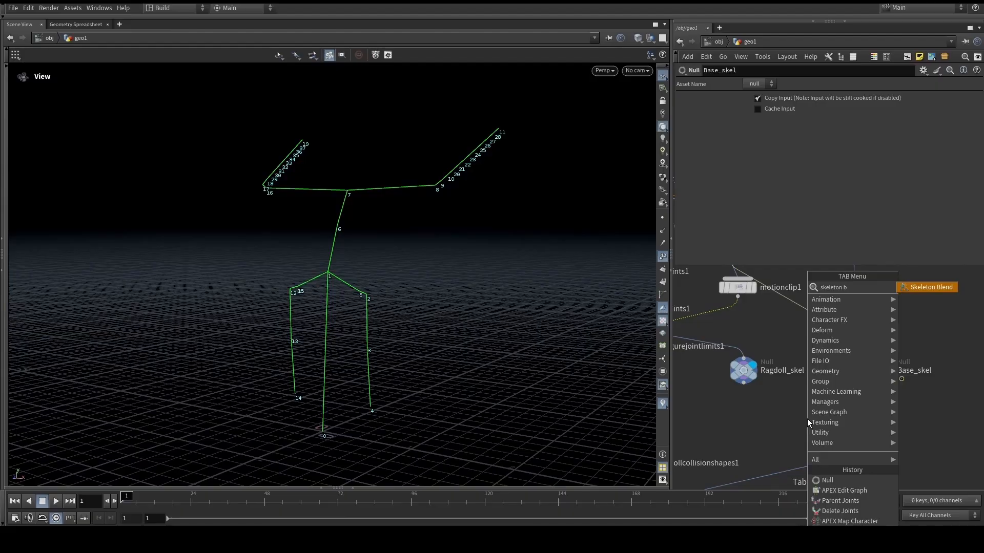
key("Return")
left_click(807, 419)
scroll(806, 419, "up", 1)
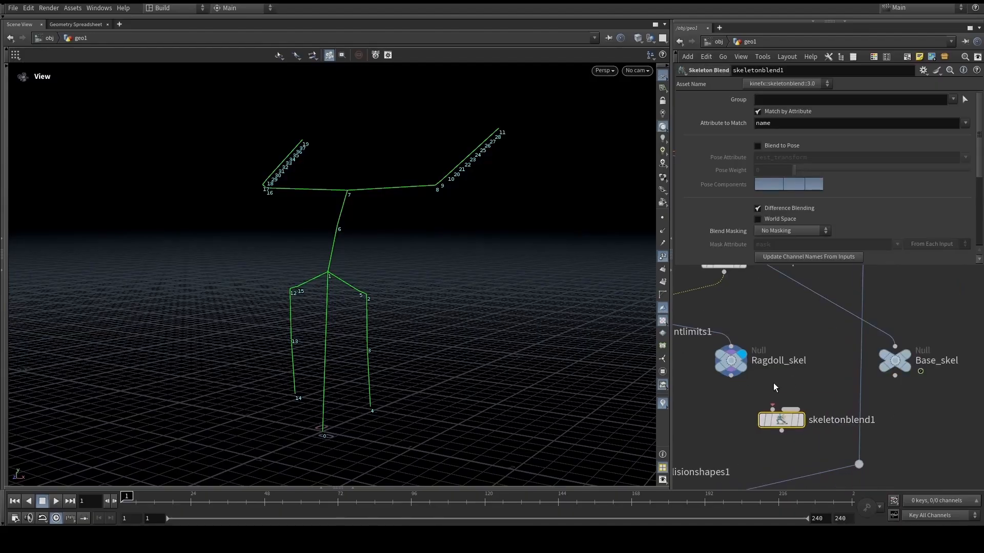
left_click_drag(732, 377, 780, 434)
left_click_drag(895, 377, 789, 410)
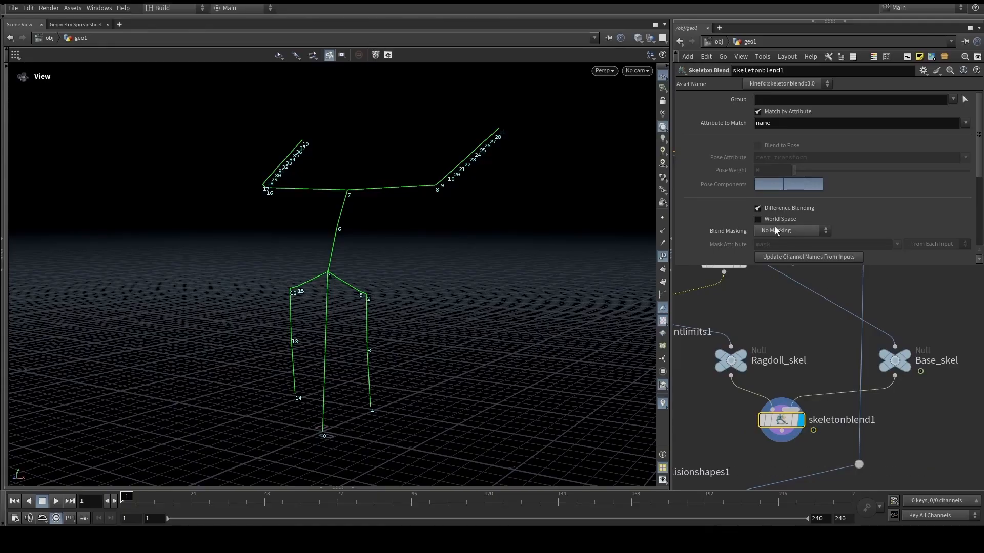
- Enable World Space on skeletonblend1, set weight1 to 1 and check the blended pose at frame 3
scroll(881, 220, "down", 3)
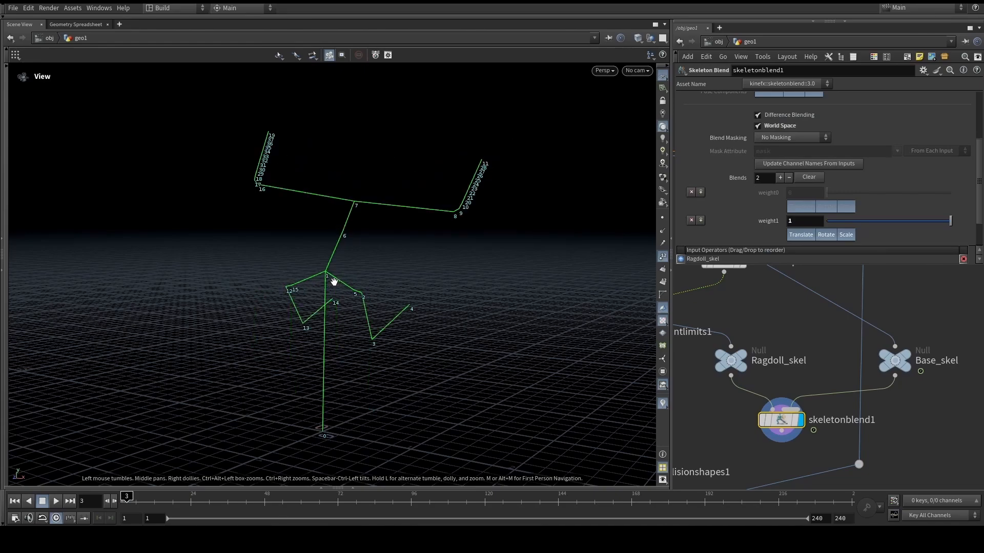
scroll(862, 152, "up", 3)
scroll(862, 152, "up", 1)
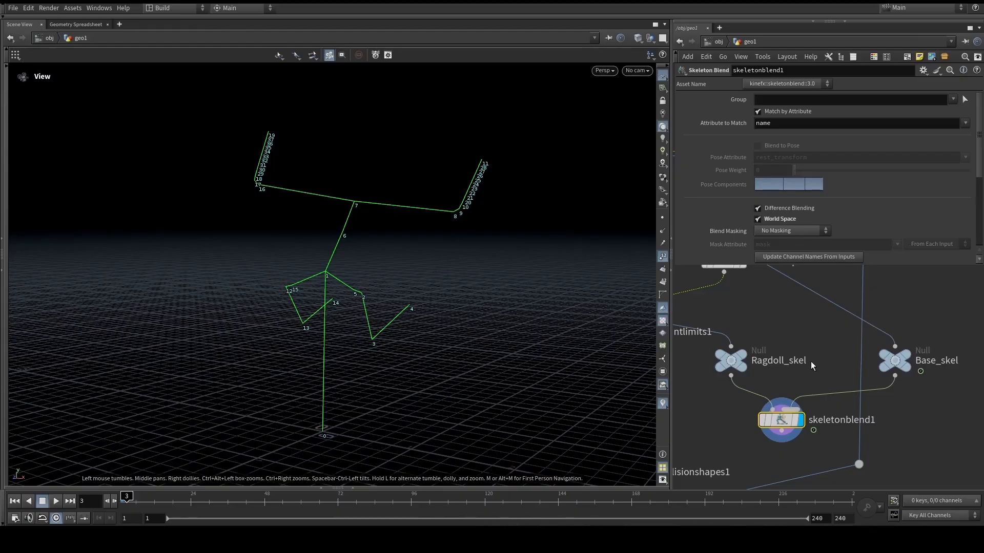
- Move Ragdoll_skel, Base_skel and skeletonblend1 together into free space away from the main node chain
scroll(807, 357, "down", 3)
left_click_drag(910, 404, 754, 327)
middle_click_drag(781, 331, 754, 322)
left_click_drag(732, 346, 890, 342)
key("f")
left_click_drag(951, 431, 837, 334)
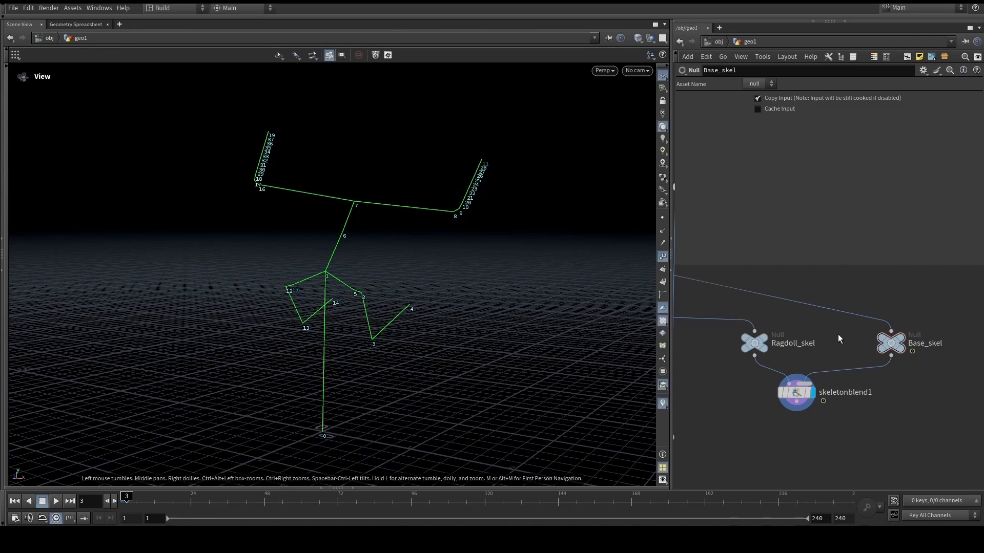
- Add an Unpack Folder node fed by LittleBot_char beside the scene animation branch and display it
scroll(838, 336, "down", 5)
middle_click_drag(805, 311, 871, 351)
scroll(794, 311, "up", 4)
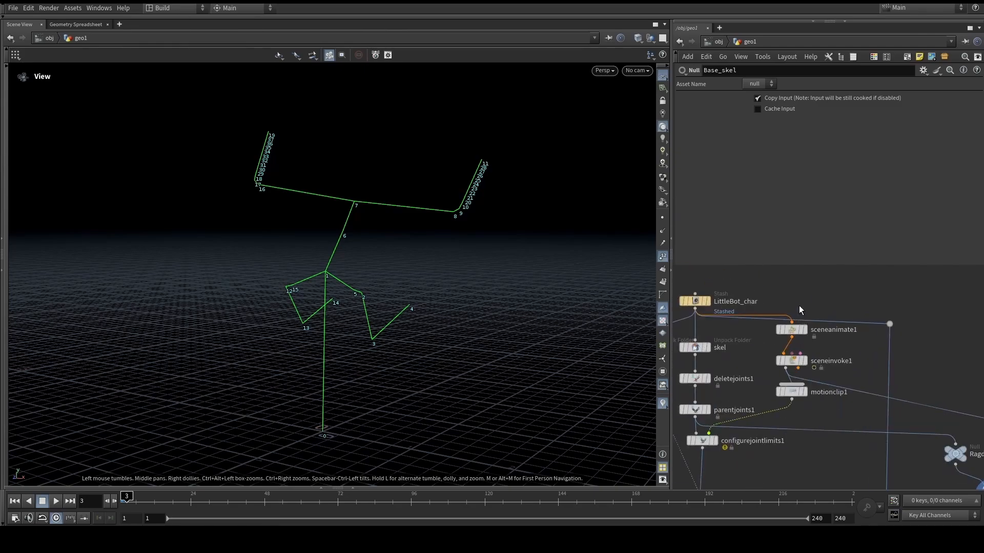
key("Tab")
type("unac")
key("BackSpace")
key("BackSpace")
type("pack folde")
key("Return")
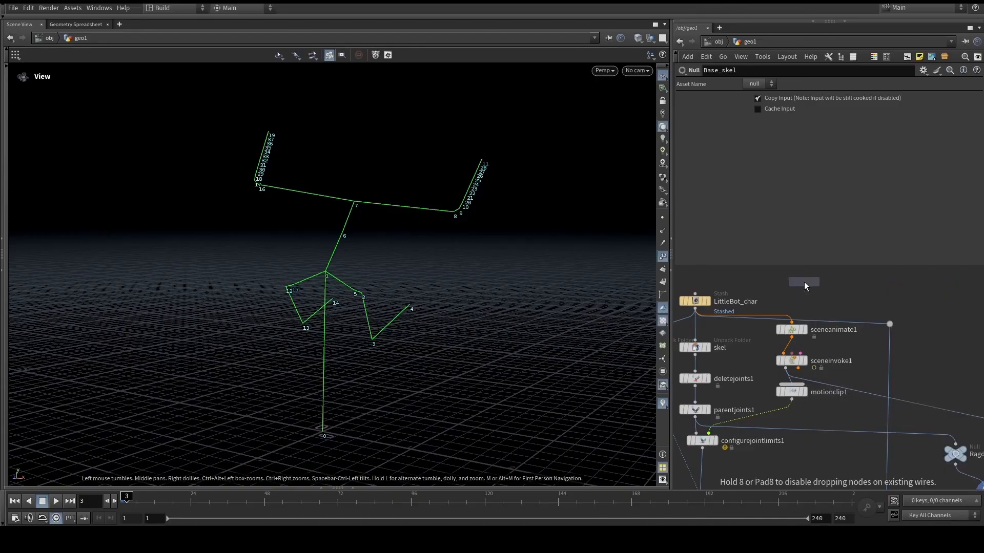
left_click(946, 330)
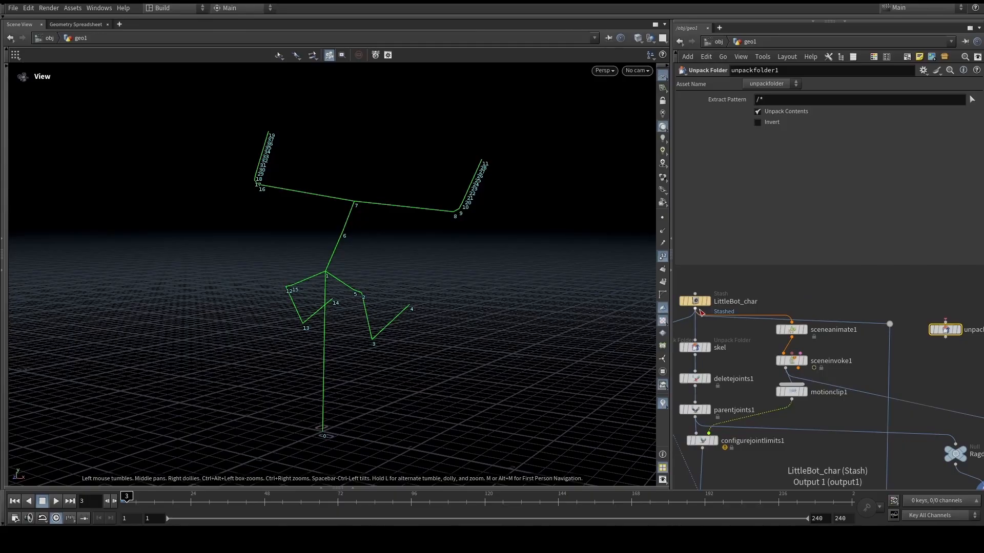
middle_click_drag(866, 301, 844, 299)
scroll(892, 310, "up", 3)
left_click(894, 328)
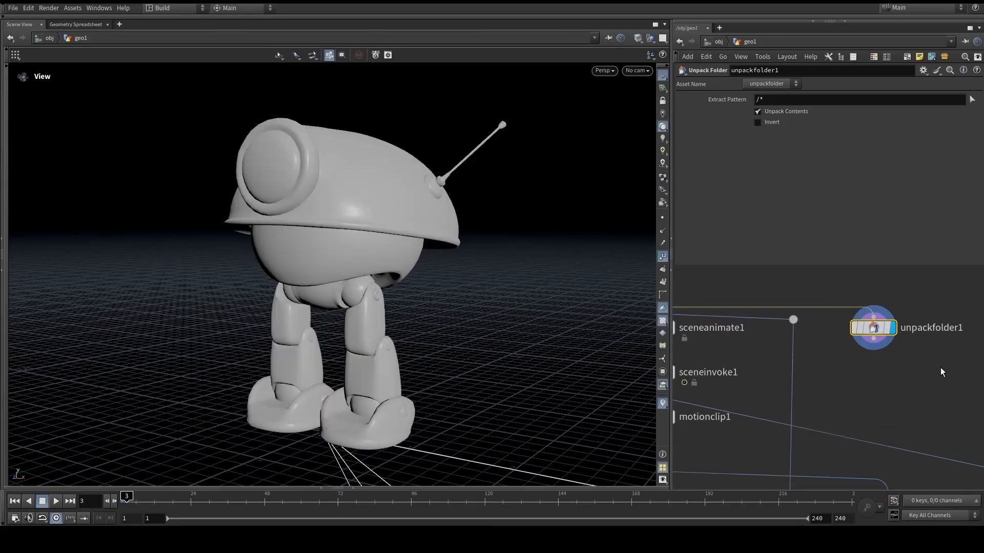
- Set the Unpack Folder node's extract pattern to /LittleBot.char/Base.rig using the rig tree, and collapse the tree again
left_click(2, 221)
left_click(62, 132)
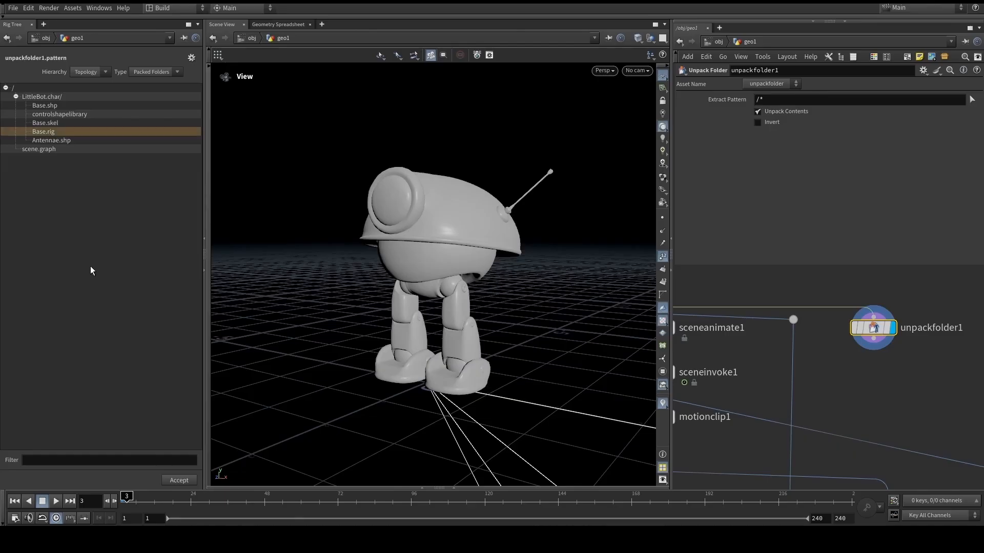
left_click(188, 481)
left_click(205, 239)
- Rename the Unpack Folder node as rig
middle_click_drag(942, 382, 857, 380)
double_click(844, 323)
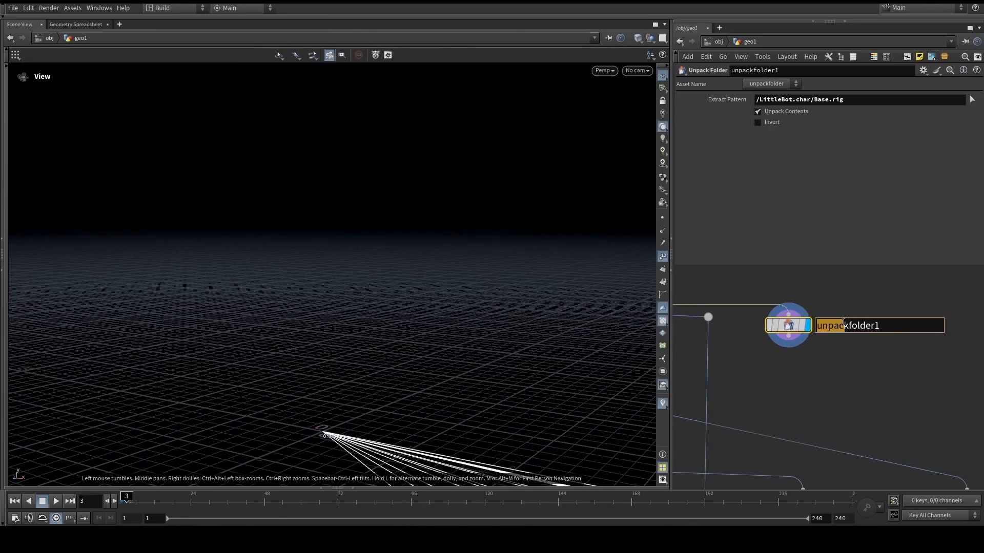
key("ctrl+a")
type("rig")
key("Return")
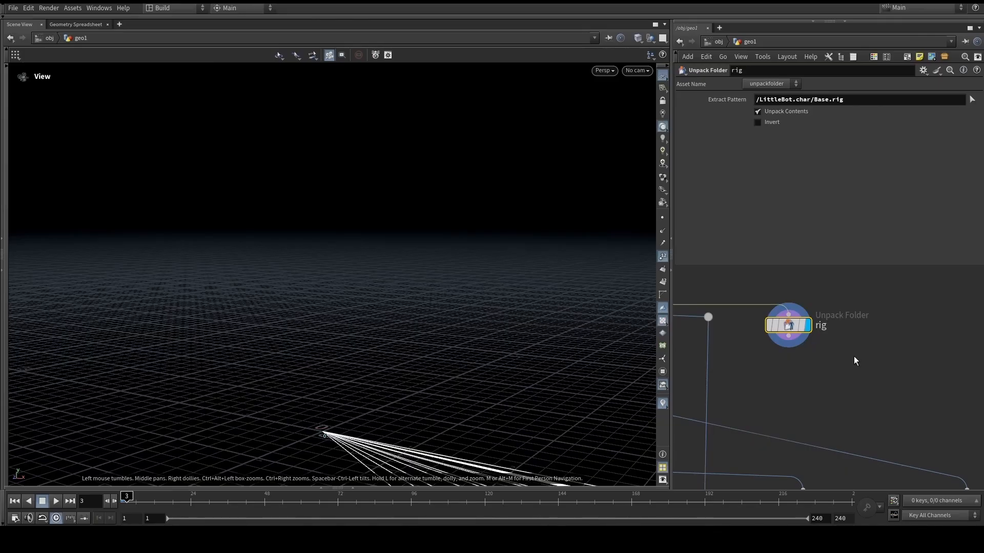
- Add an APEX Edit Graph node below the rig node, connected to its output, and display it
key("Tab")
type("edit g")
key("Return")
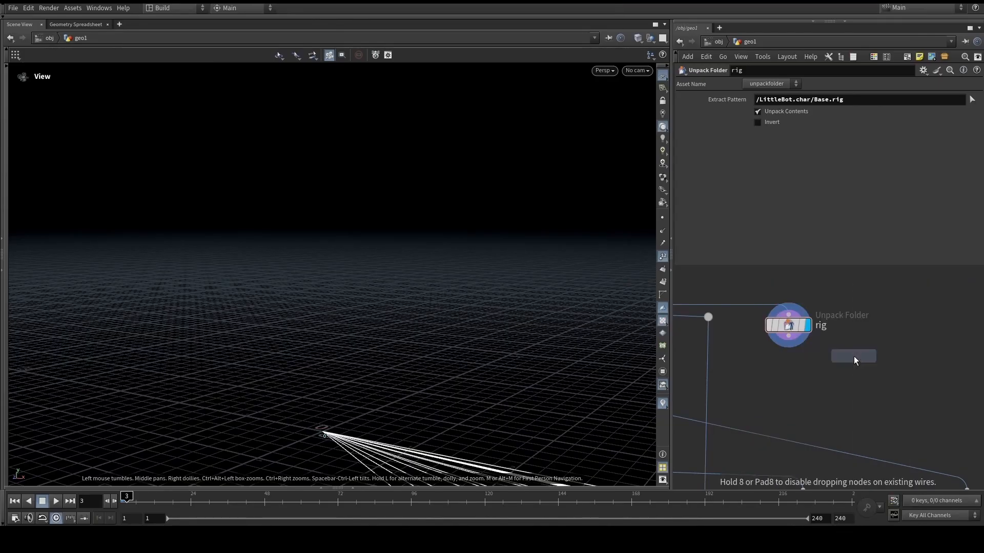
left_click(797, 374)
scroll(798, 374, "up", 3)
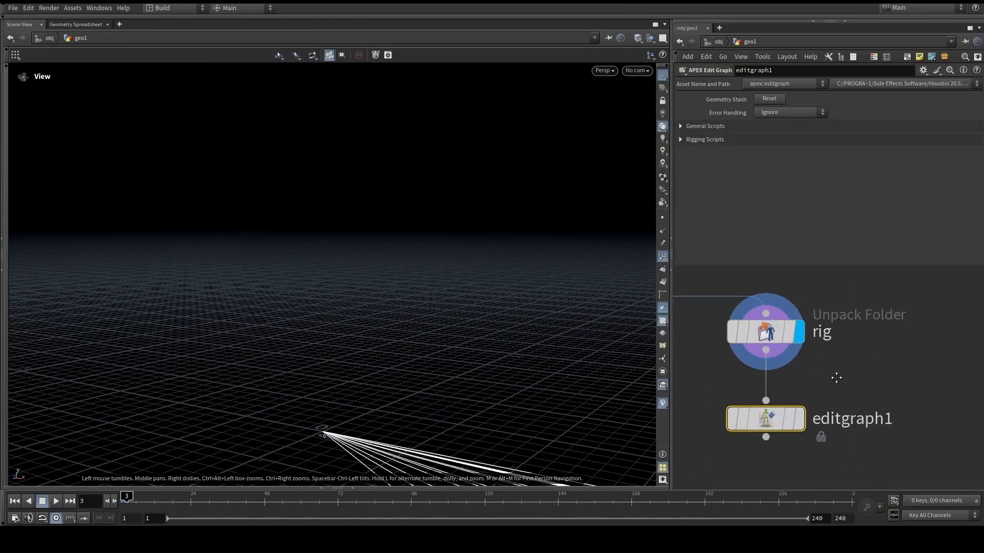
left_click(799, 369)
- Show editgraph1's graph in an enlarged APEX Network View, with the Animation Layers pane collapsed and the timeline at frame 1
left_click(495, 495)
left_click_drag(495, 487, 492, 183)
key("ctrl+Up")
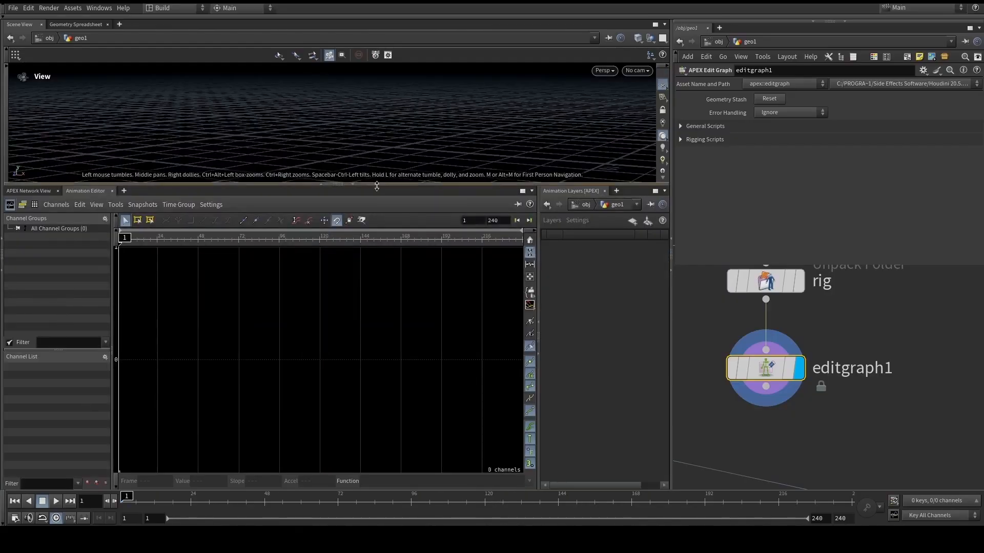
left_click_drag(376, 184, 377, 90)
left_click(29, 123)
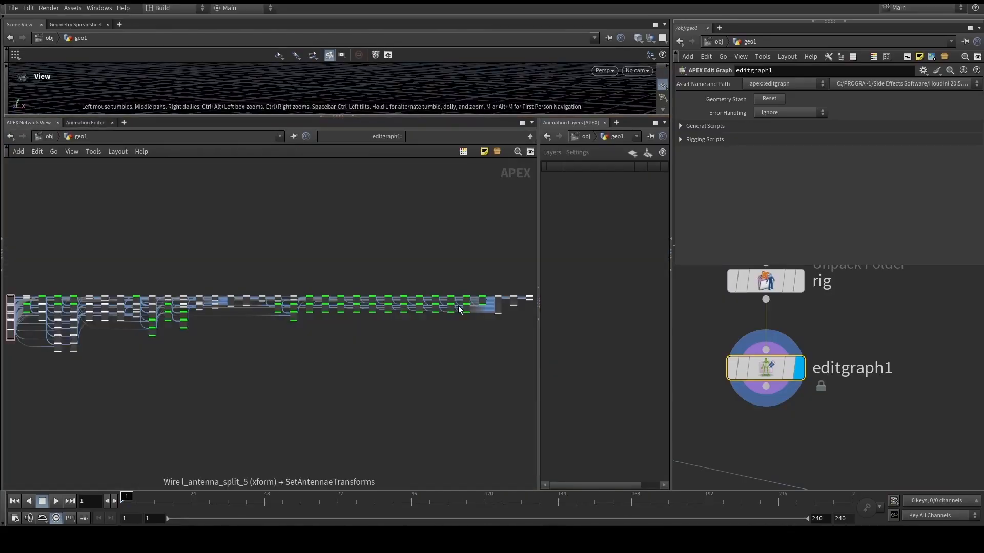
left_click(539, 323)
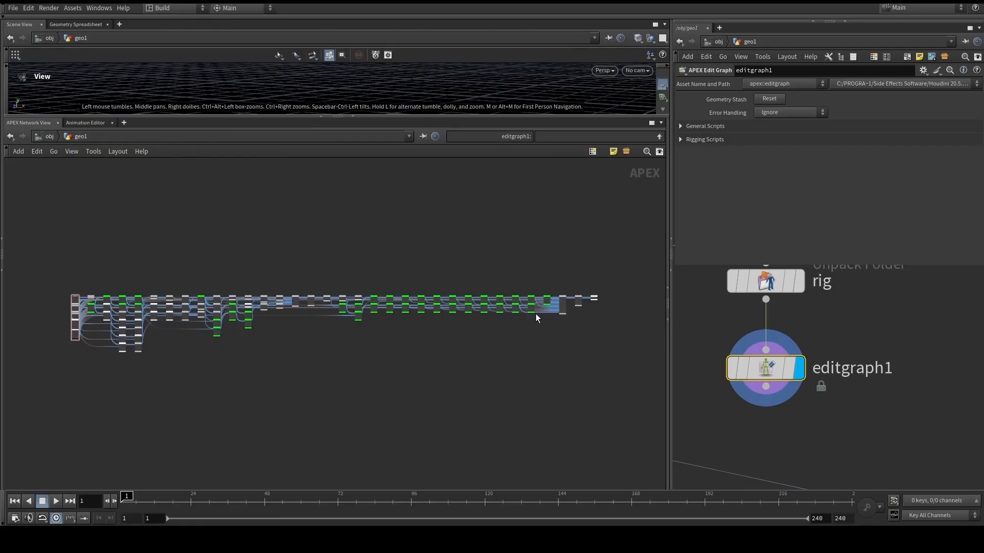
- Examine the Base.skel output on the parms node at the start of the rig graph
middle_click_drag(278, 330, 444, 339)
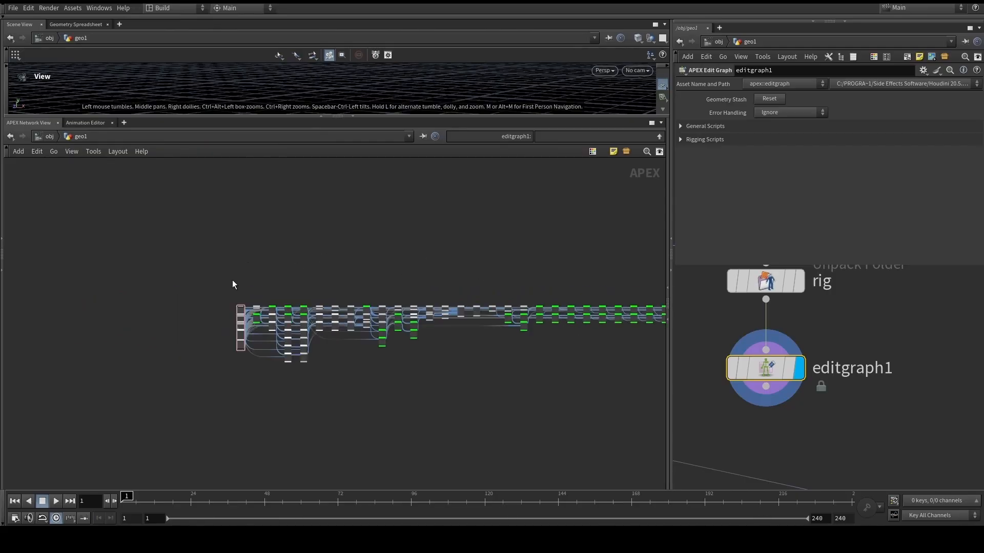
scroll(238, 287, "up", 10)
left_click_drag(259, 337, 250, 255)
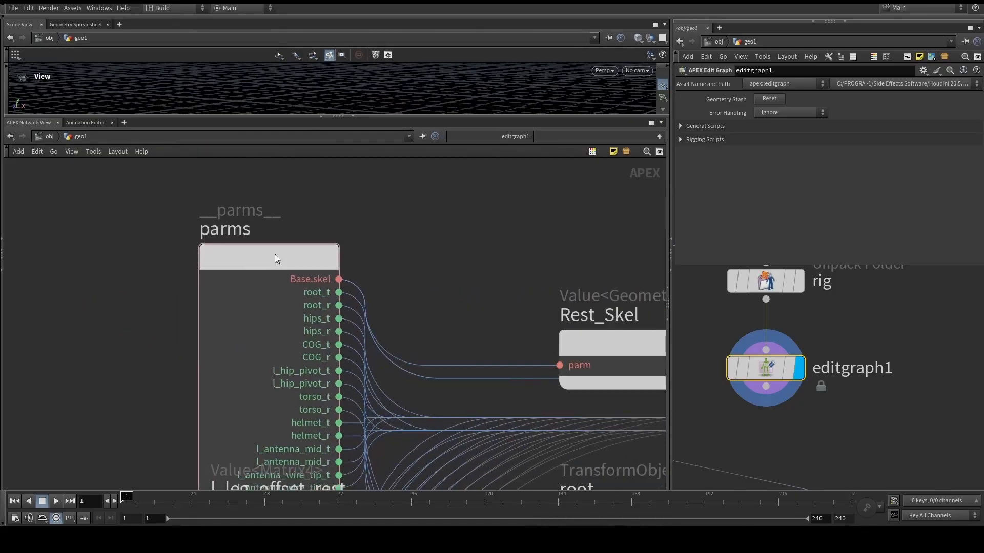
scroll(371, 271, "up", 1)
left_click_drag(345, 301, 345, 302)
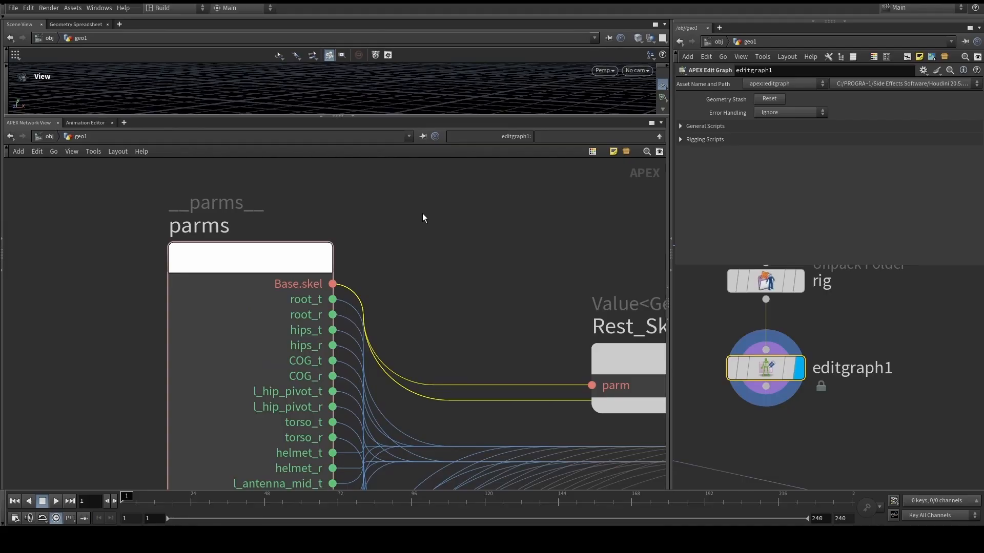
- Follow the rig graph from the parms node through the transform nodes to SetAntennaeTransforms and inspect its ports
scroll(457, 250, "down", 5)
middle_click_drag(637, 237, 382, 235)
scroll(590, 219, "down", 2)
middle_click_drag(589, 220, 76, 218)
middle_click_drag(637, 225, 163, 230)
scroll(441, 227, "down", 3)
middle_click_drag(594, 221, 46, 226)
middle_click_drag(631, 204, 18, 220)
scroll(352, 276, "up", 5)
left_click(266, 308)
middle_click_drag(353, 223, 352, 258)
left_click_drag(272, 309, 261, 236)
middle_click_drag(287, 206, 297, 239)
scroll(302, 240, "up", 3)
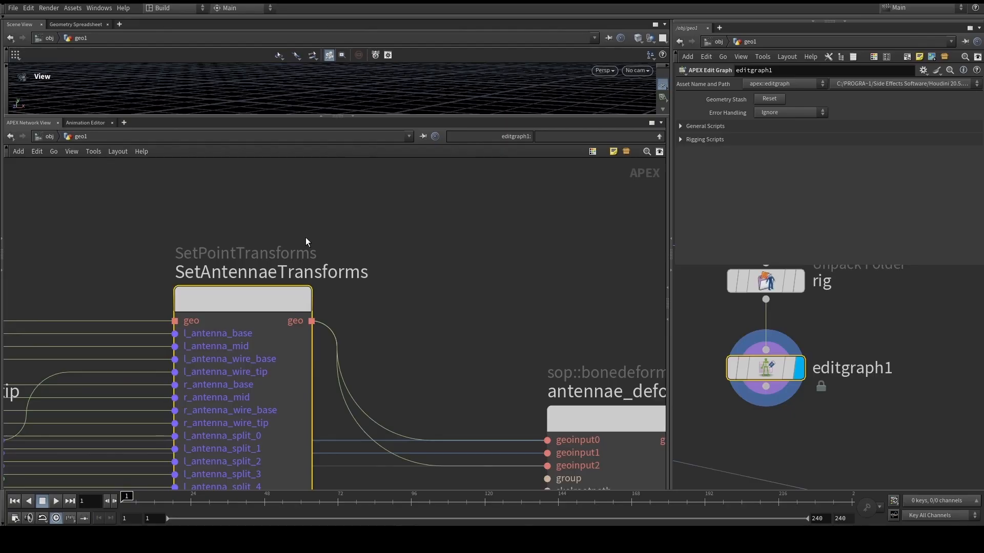
- Trace the skeleton geometry wire through SetAntennaeTransforms into antennae_deform and the output node
scroll(126, 325, "down", 10)
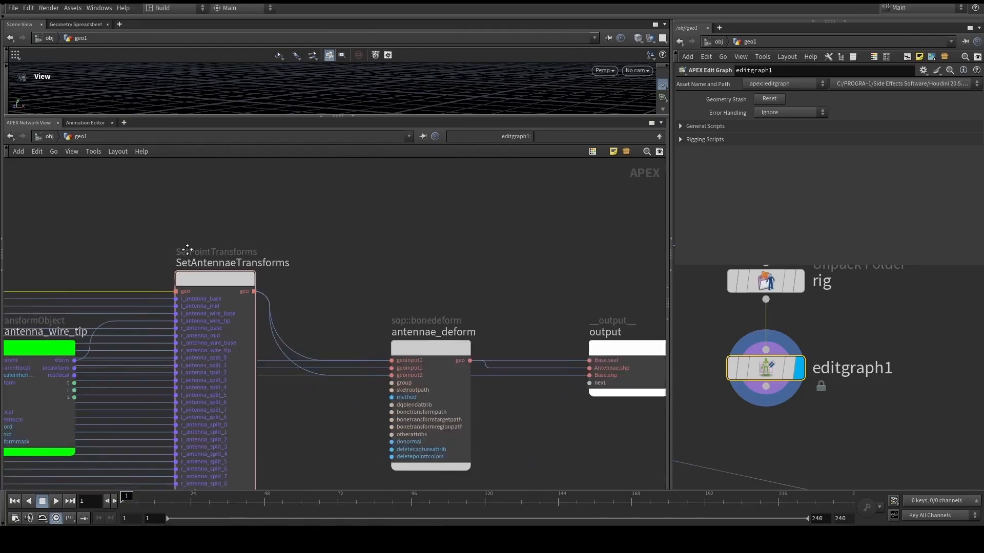
scroll(210, 269, "up", 8)
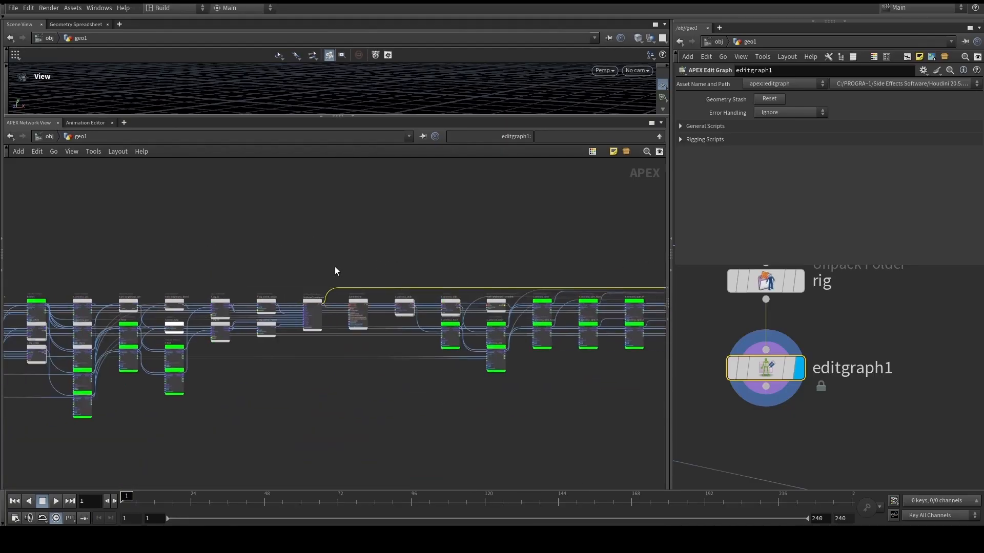
scroll(332, 260, "down", 8)
middle_click_drag(448, 224, 154, 229)
middle_click_drag(609, 267, 340, 267)
scroll(340, 266, "up", 8)
middle_click_drag(295, 233, 337, 252)
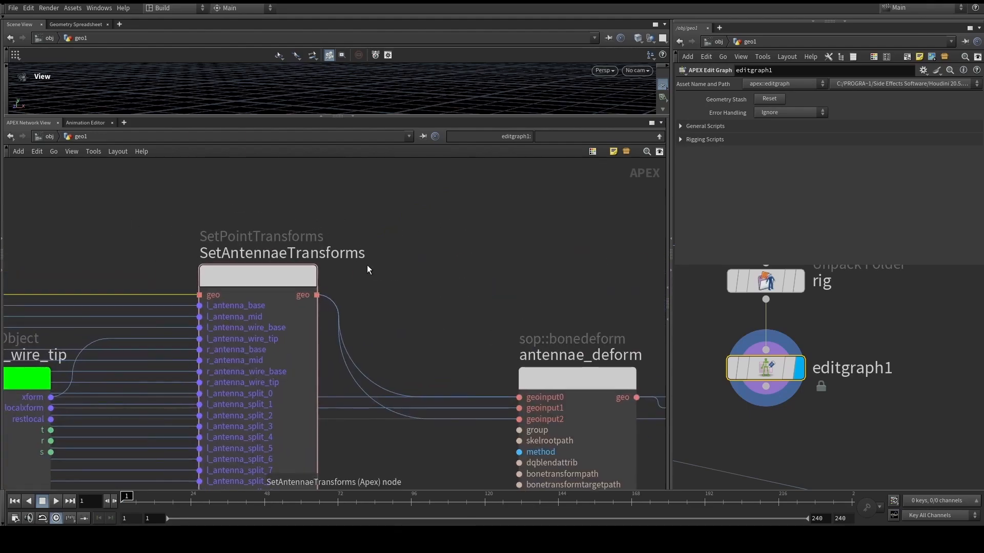
scroll(447, 297, "down", 1)
scroll(343, 286, "up", 1)
middle_click_drag(342, 286, 300, 302)
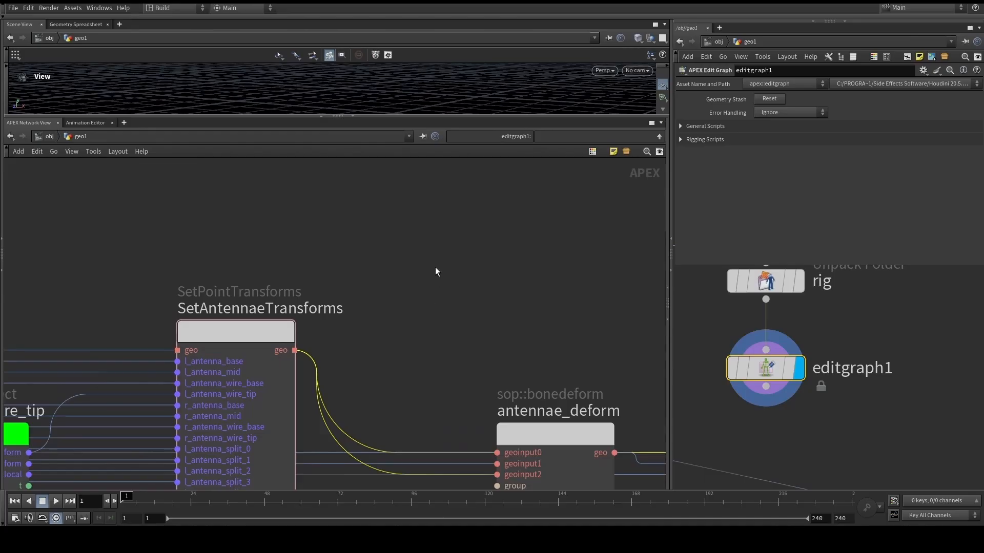
- Add a sop::kinefx::skeletonblend::3.0 node to the rig graph in free space above antennae_deform
left_click(419, 258)
key("Tab")
type("sop::sk")
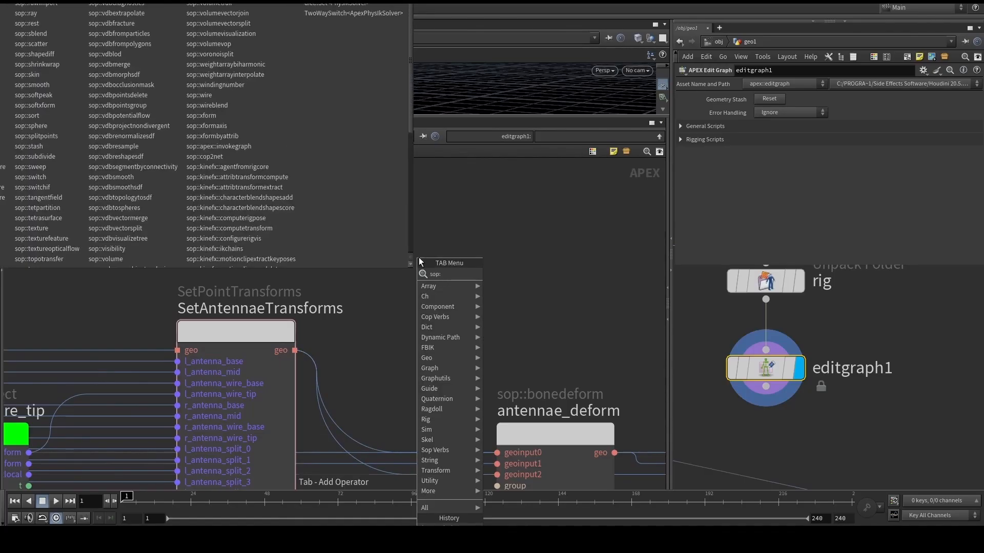
key("Return")
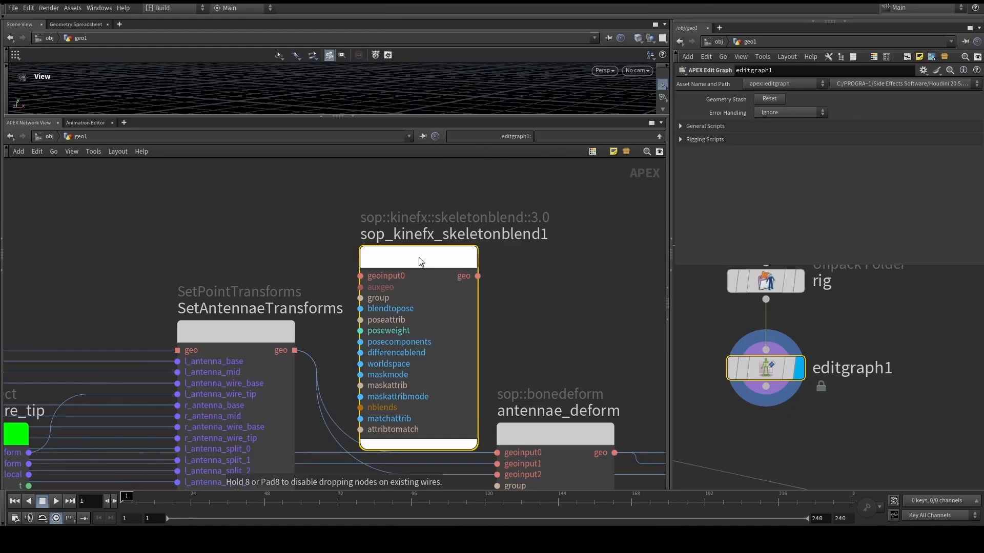
left_click(419, 257)
middle_click_drag(297, 248, 299, 275)
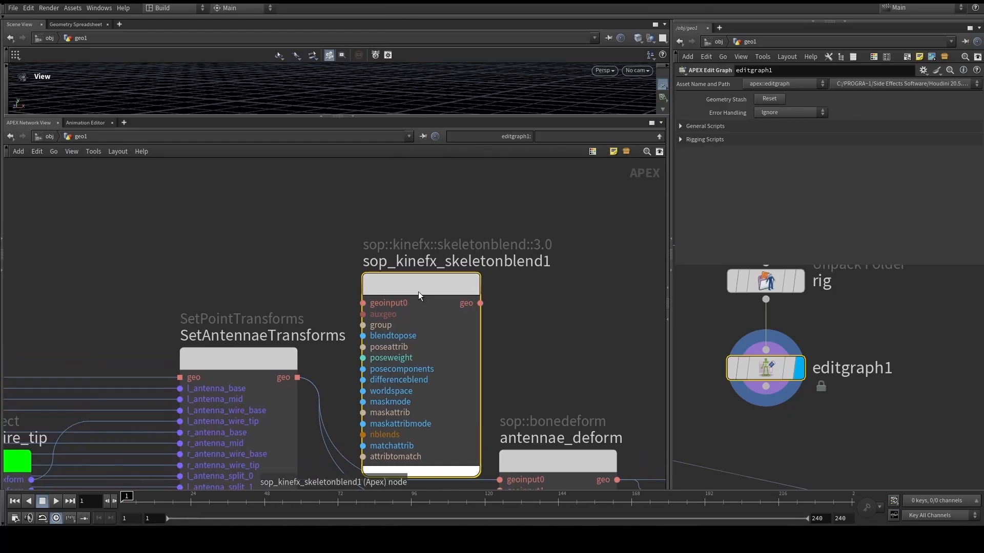
left_click_drag(418, 291, 453, 205)
scroll(334, 249, "down", 2)
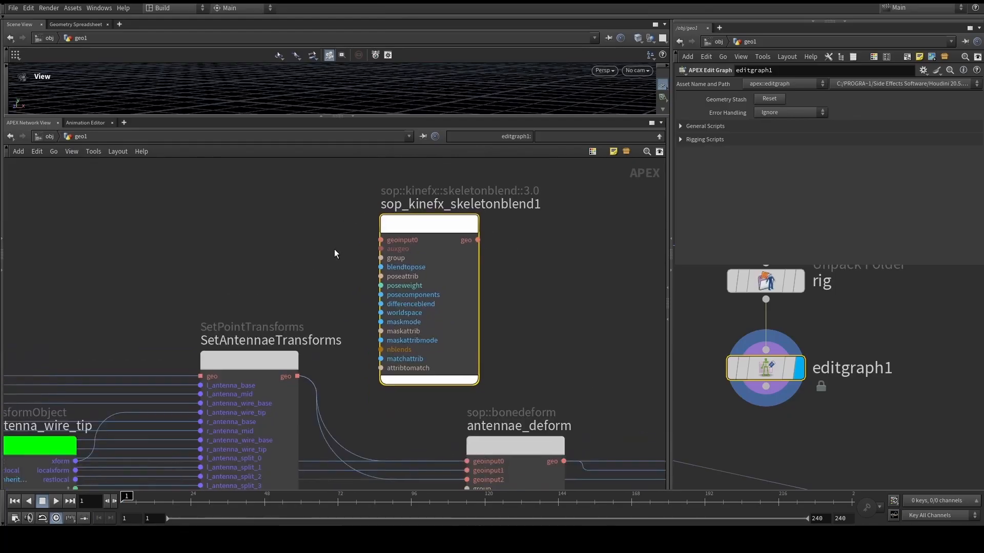
- Compare the new skeleton blend node's geometry inputs with how Ragdoll_skel and Base_skel feed skeletonblend1 in the geometry network
middle_click_drag(323, 248, 315, 265)
left_click(343, 284)
left_click(420, 266)
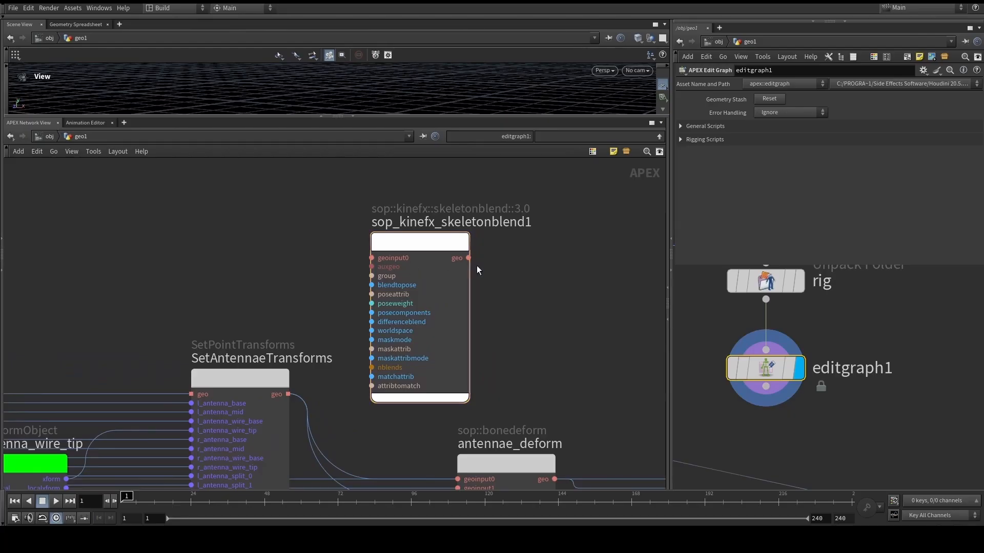
middle_click_drag(539, 324, 517, 324)
scroll(294, 317, "up", 2)
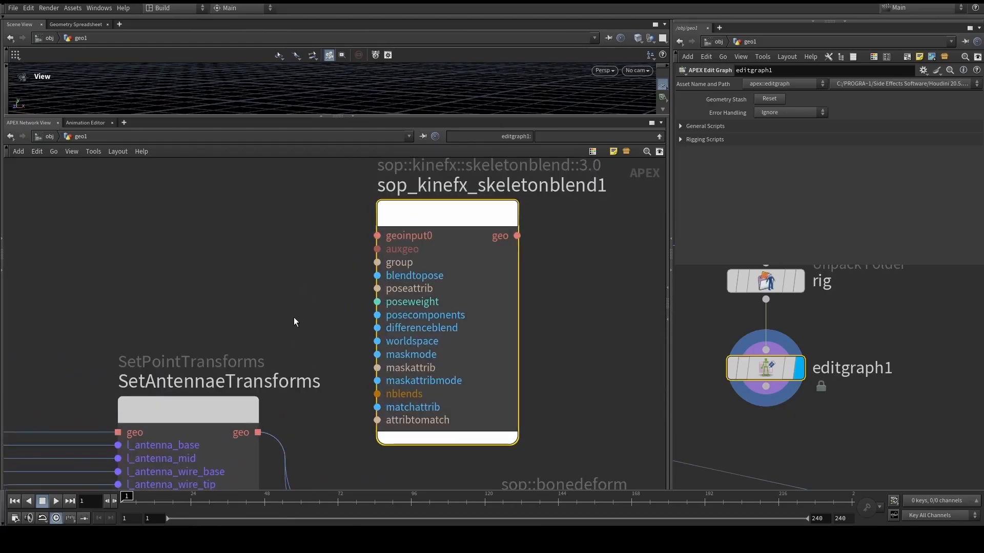
left_click(293, 317)
scroll(293, 317, "down", 1)
middle_click_drag(294, 316, 289, 331)
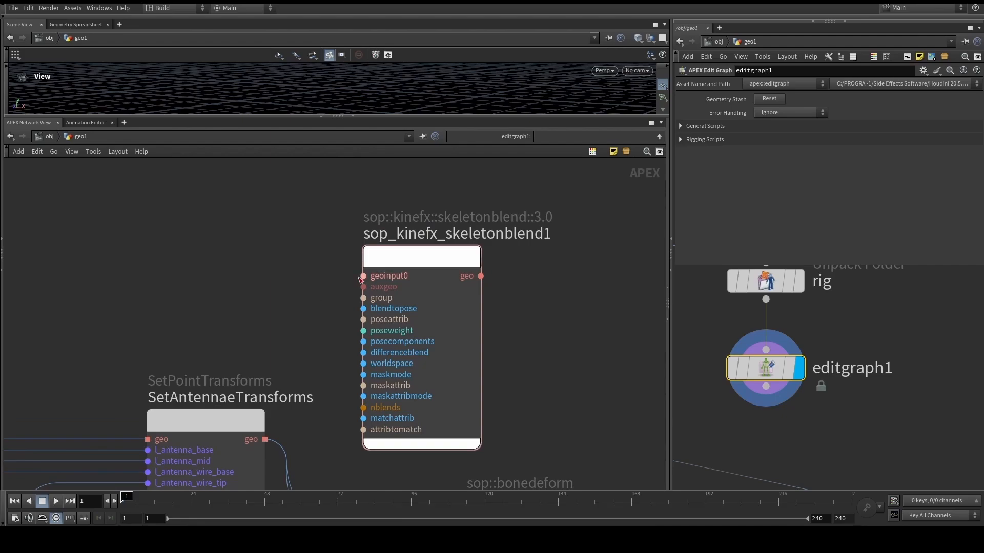
scroll(850, 374, "down", 5)
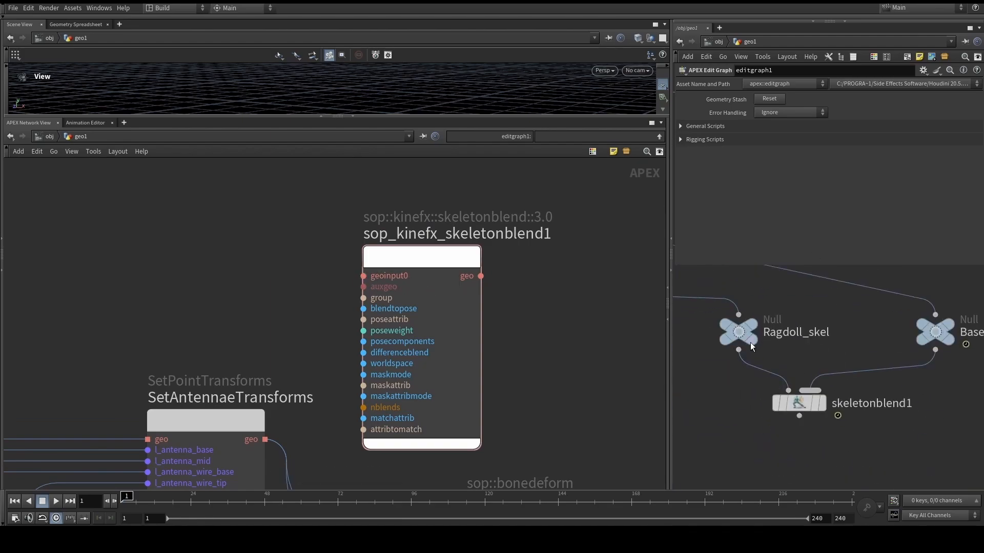
key("f")
scroll(296, 264, "down", 5)
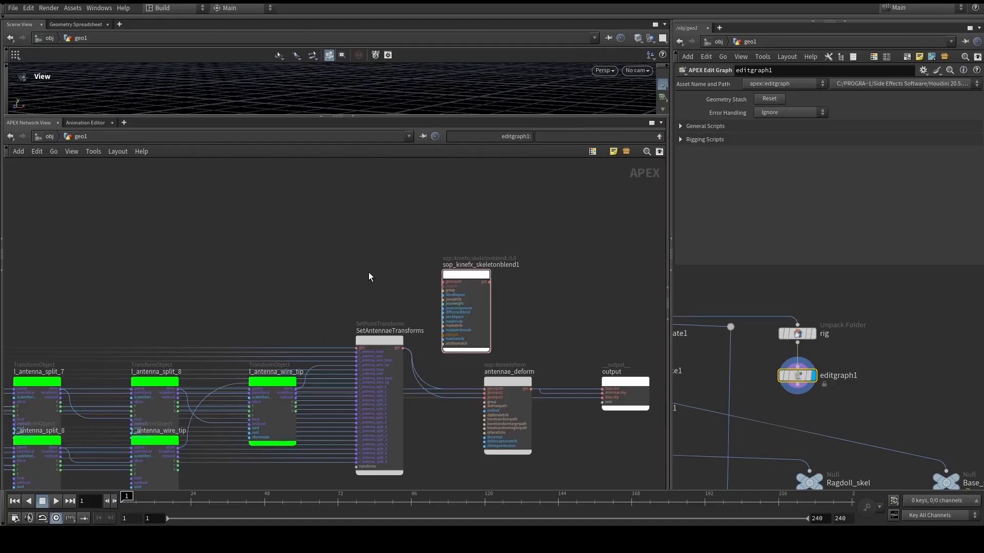
scroll(418, 273, "up", 5)
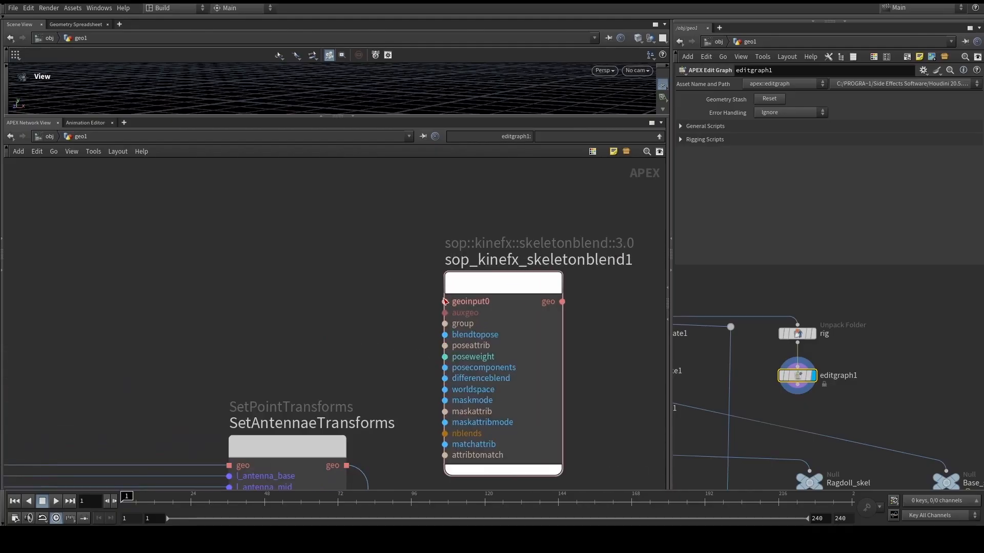
left_click(445, 301)
scroll(344, 249, "down", 5)
scroll(344, 249, "down", 6)
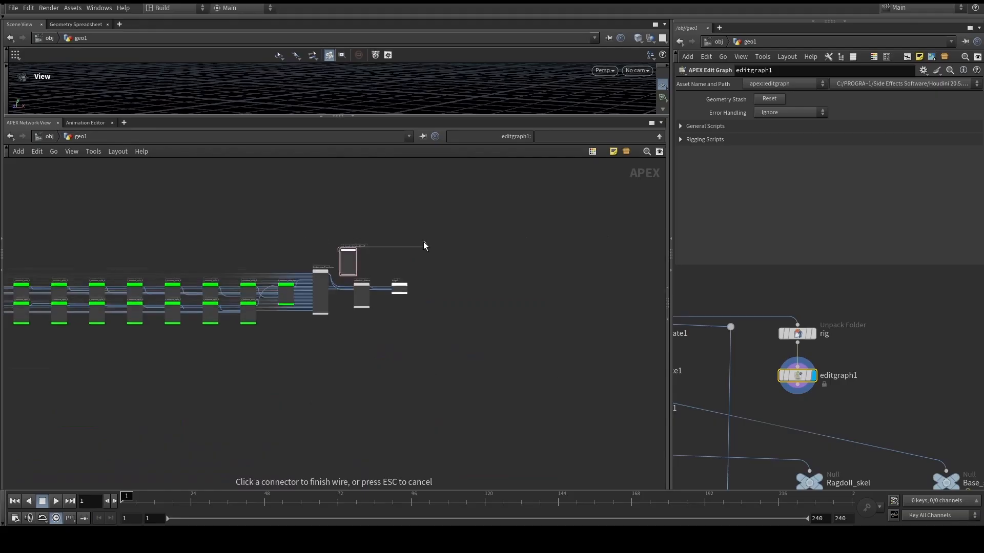
middle_click_drag(153, 213, 543, 208)
middle_click_drag(205, 205, 535, 215)
middle_click_drag(197, 243, 327, 247)
scroll(318, 247, "up", 3)
scroll(322, 249, "up", 5)
middle_click_drag(199, 405, 224, 219)
scroll(241, 250, "down", 2)
key("Escape")
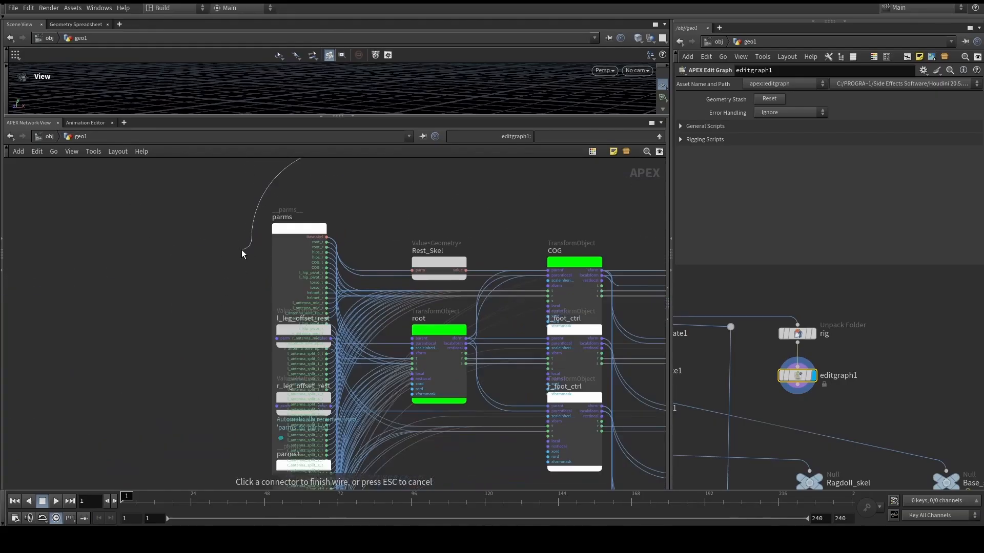
- Move the parms node clear of the overlapping nodes and wire its next output to geoinput0 of sop_kinefx_skeletonblend1
left_click_drag(282, 227, 187, 210)
scroll(297, 229, "down", 5)
middle_click_drag(441, 224, 123, 272)
middle_click_drag(522, 238, 328, 243)
mouse_move(611, 241)
middle_mouse_down()
mouse_move(362, 240)
mouse_move(381, 242)
middle_mouse_up()
mouse_move(522, 259)
middle_mouse_down()
mouse_move(213, 257)
mouse_move(226, 256)
middle_mouse_up()
middle_click_drag(610, 248, 355, 248)
scroll(404, 243, "up", 7)
left_click(511, 271)
scroll(405, 246, "down", 7)
middle_click_drag(297, 241, 604, 240)
middle_click_drag(176, 223, 600, 210)
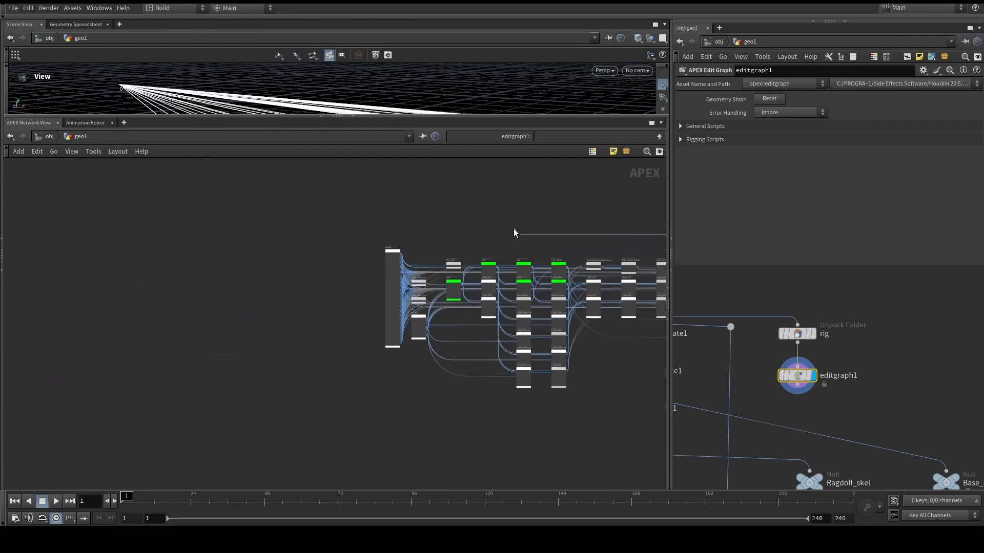
scroll(459, 303, "up", 10)
left_click(367, 413)
- Rename the new geoinput0 output on the parms node as Ragdoll.skel
scroll(367, 413, "up", 3)
double_click(304, 396)
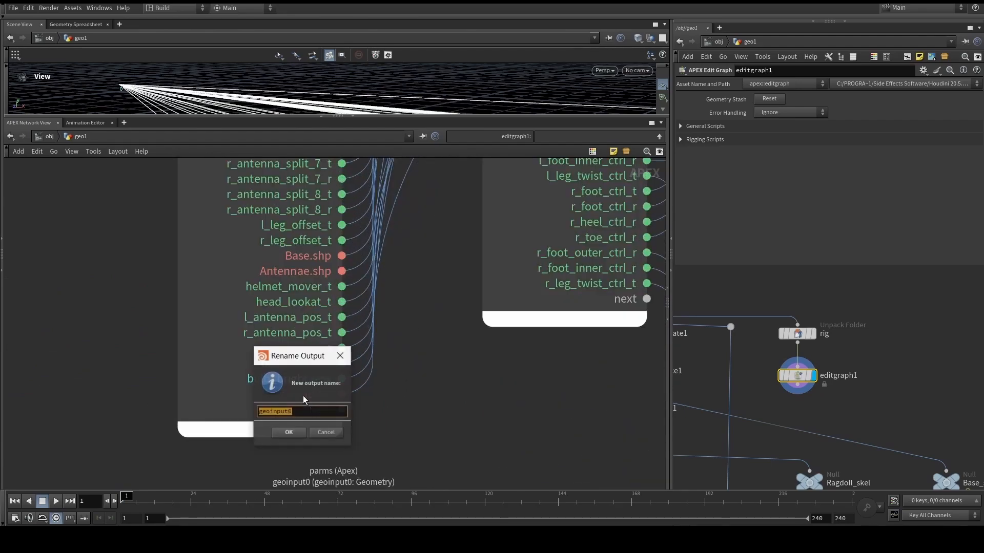
type("Ragdoll.")
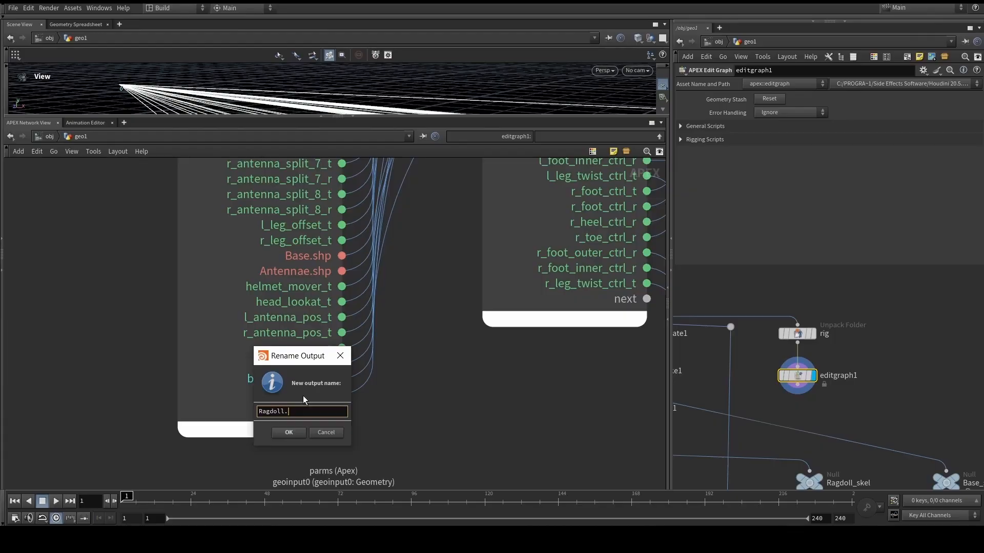
type("skel")
key("Return")
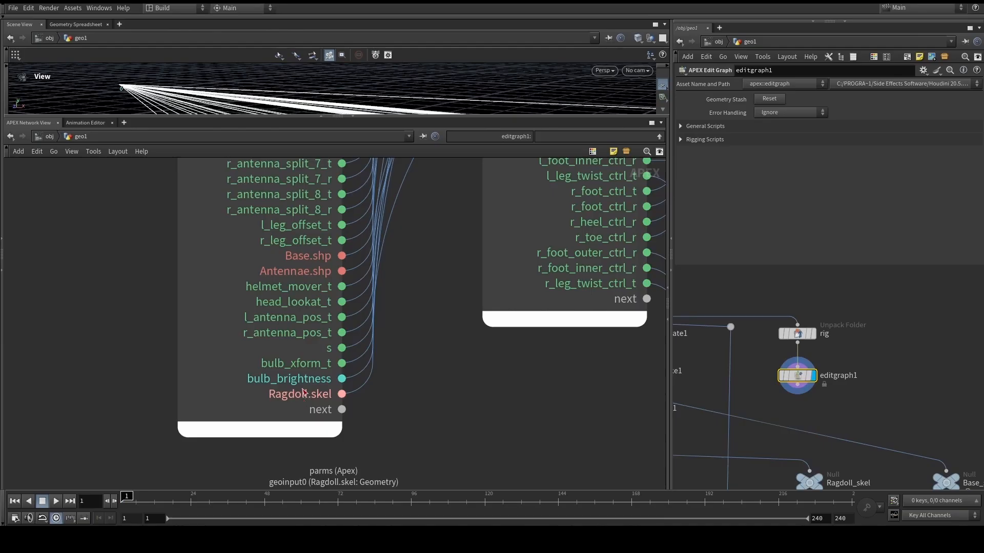
- Reposition sop_kinefx_skeletonblend1 above antennae_deform and set its worldspace parameter to 1
scroll(341, 382, "down", 2)
scroll(381, 383, "down", 10)
middle_click_drag(391, 403, 149, 432)
middle_click_drag(443, 256, 274, 277)
scroll(445, 278, "up", 1)
middle_click_drag(446, 277, 214, 267)
middle_click_drag(470, 310, 285, 277)
middle_click_drag(488, 281, 137, 281)
scroll(488, 269, "up", 10)
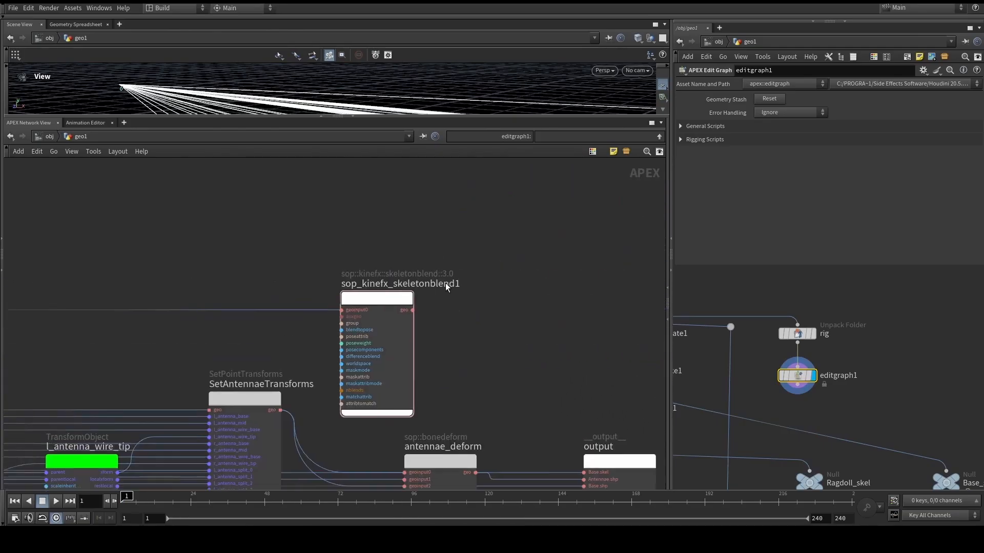
left_click_drag(370, 293, 394, 244)
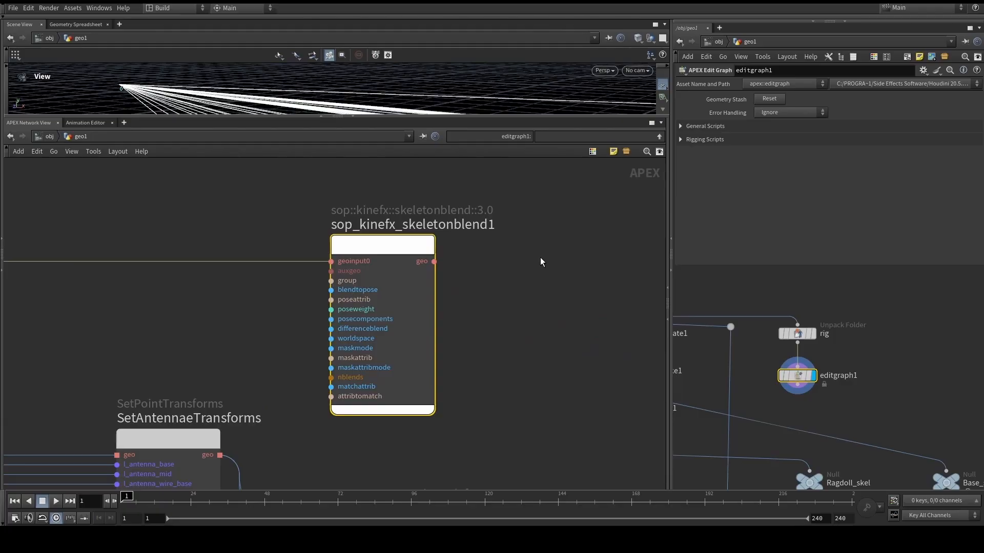
key("p")
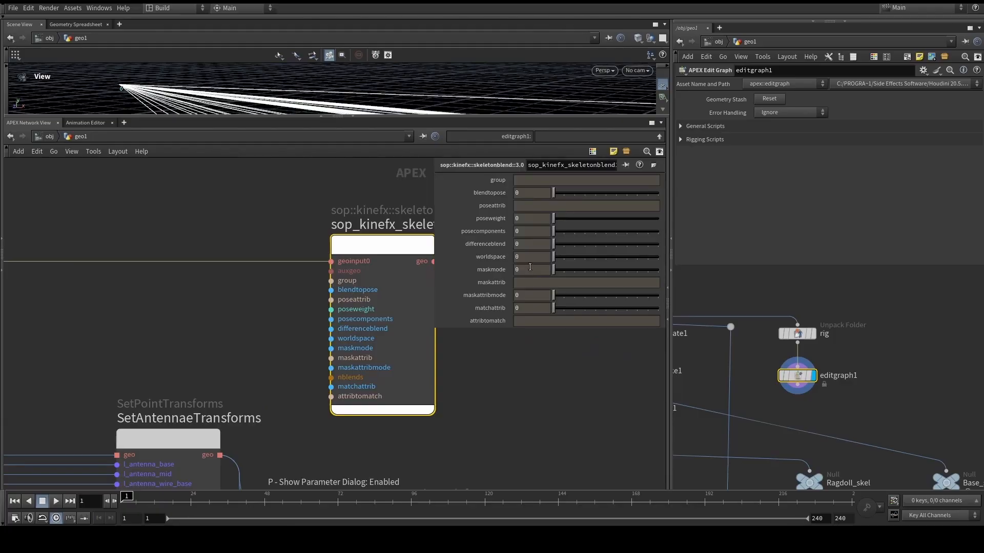
left_click(542, 256)
type("1")
key("Return")
left_click_drag(434, 328, 463, 342)
middle_click_drag(529, 366, 524, 364)
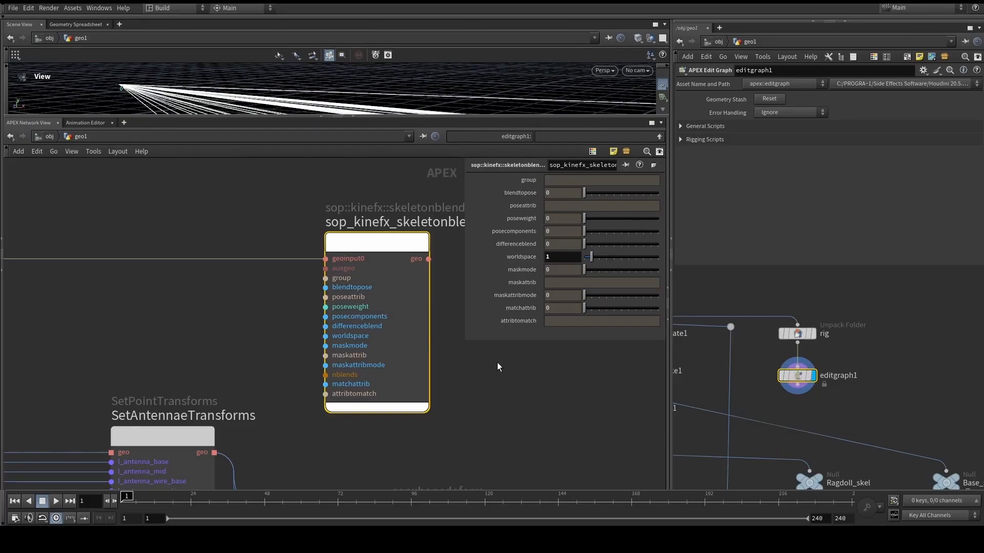
- Compare the blend settings and inputs of skeletonblend1 with the auxgeo input of sop_kinefx_skeletonblend1 in the rig graph
scroll(527, 348, "down", 3)
scroll(856, 389, "down", 5)
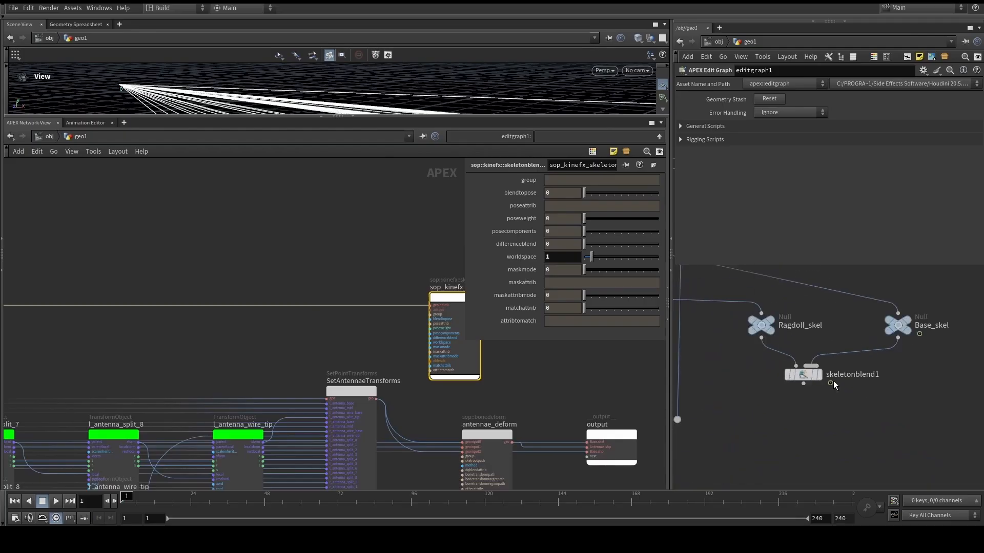
left_click(808, 375)
scroll(851, 205, "down", 3)
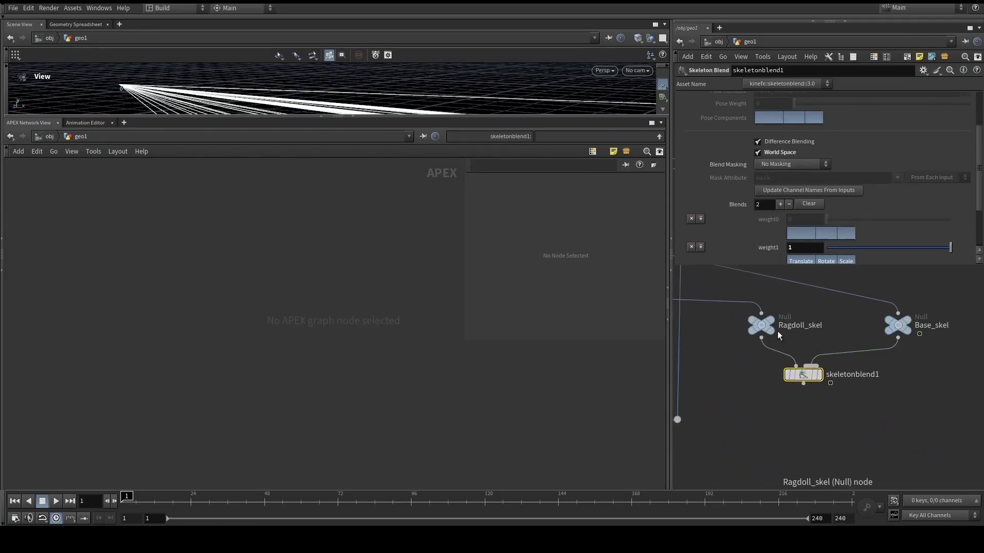
middle_click_drag(803, 268, 820, 342)
left_click(764, 293)
middle_click_drag(359, 354, 342, 299)
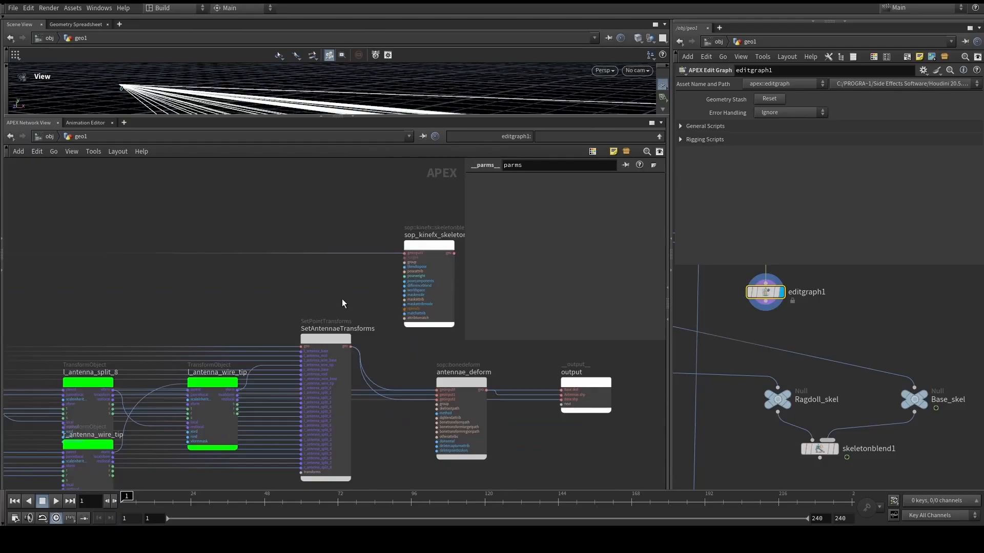
scroll(341, 296, "up", 5)
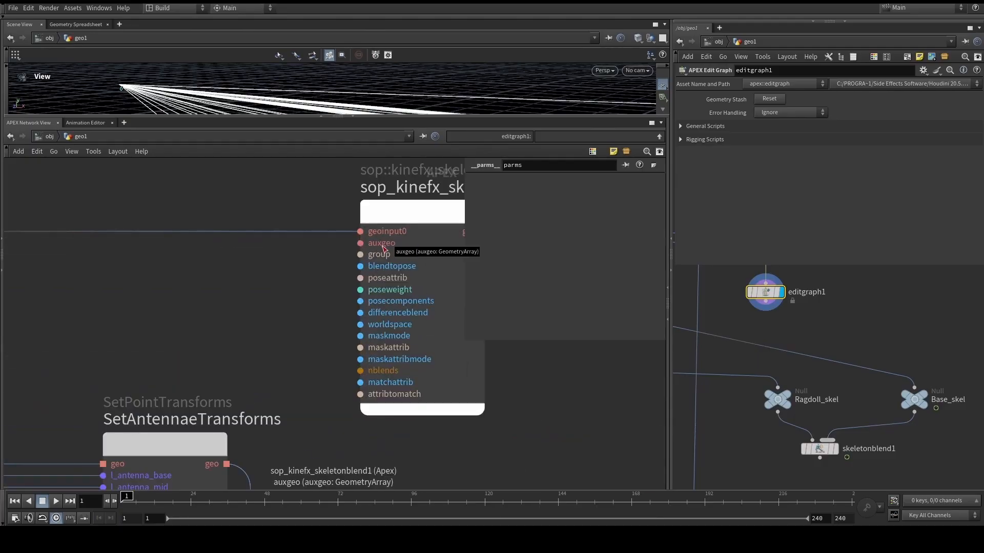
scroll(843, 449, "up", 1)
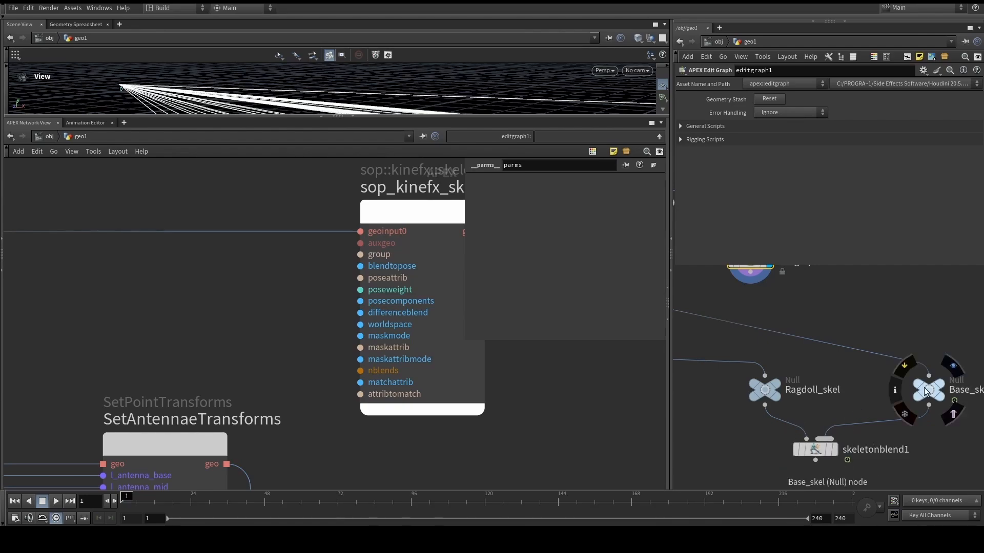
middle_click_drag(269, 338, 231, 347)
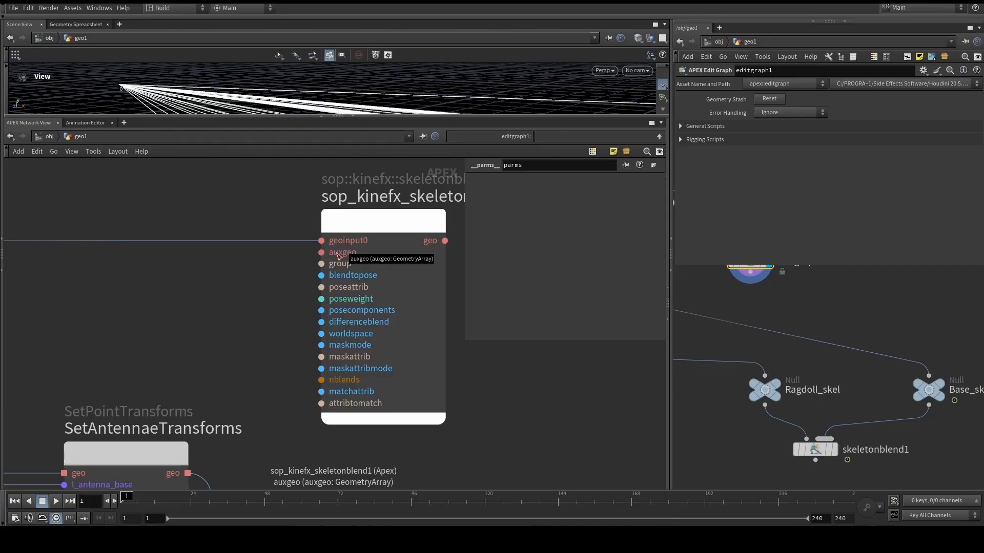
scroll(300, 275, "down", 2)
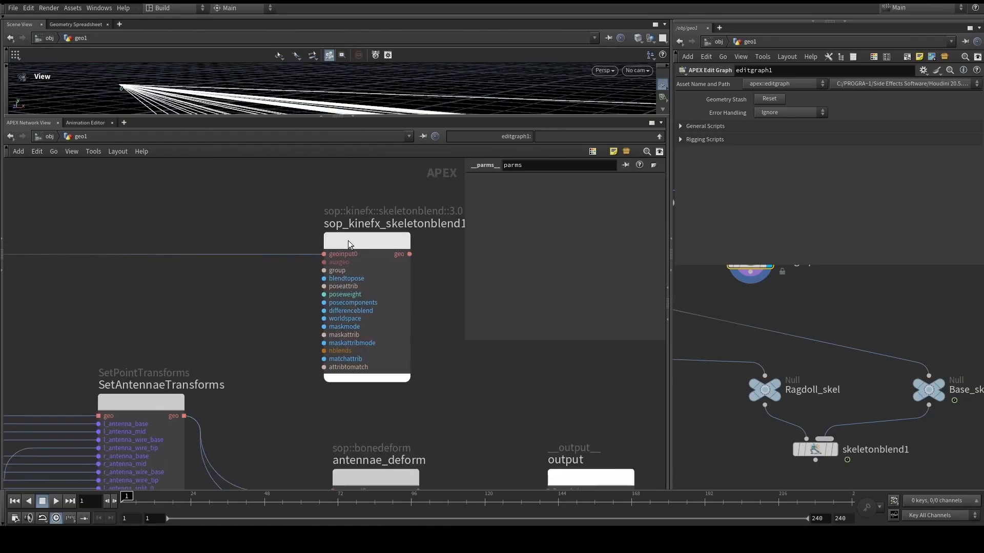
- Add an array::Build<Geometry> node before the skeleton blend and wire the geo output of SetAntennaeTransforms into its values
middle_click_drag(269, 328, 264, 305)
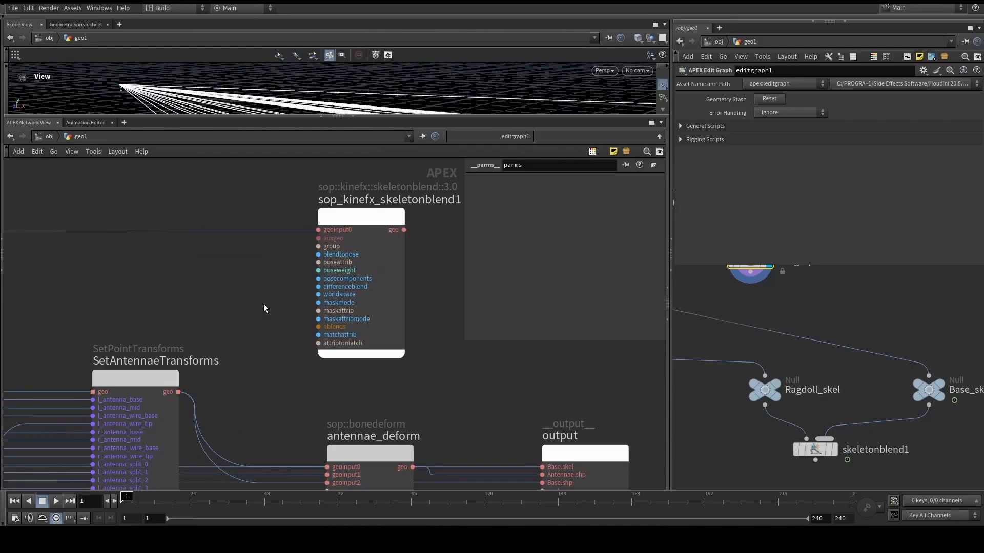
key("Tab")
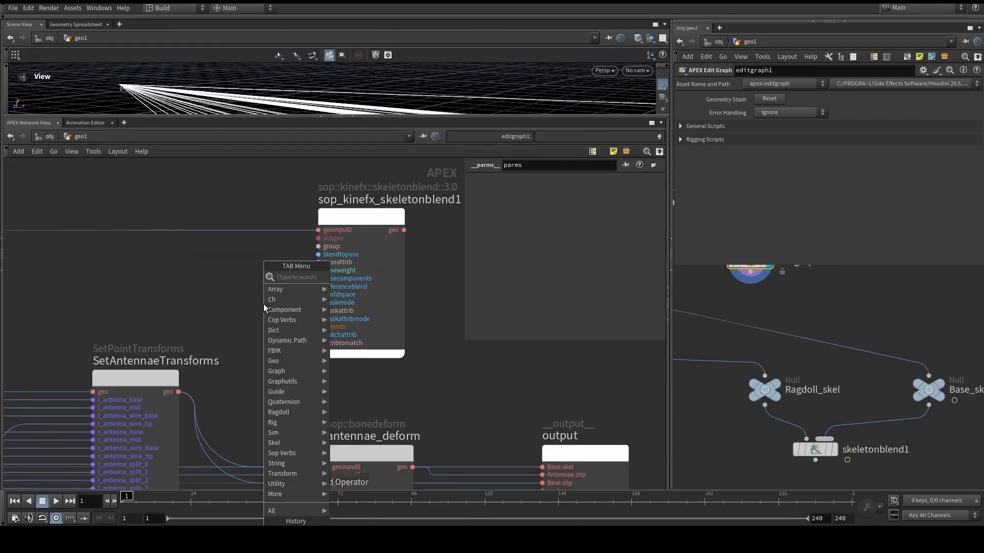
type("array build")
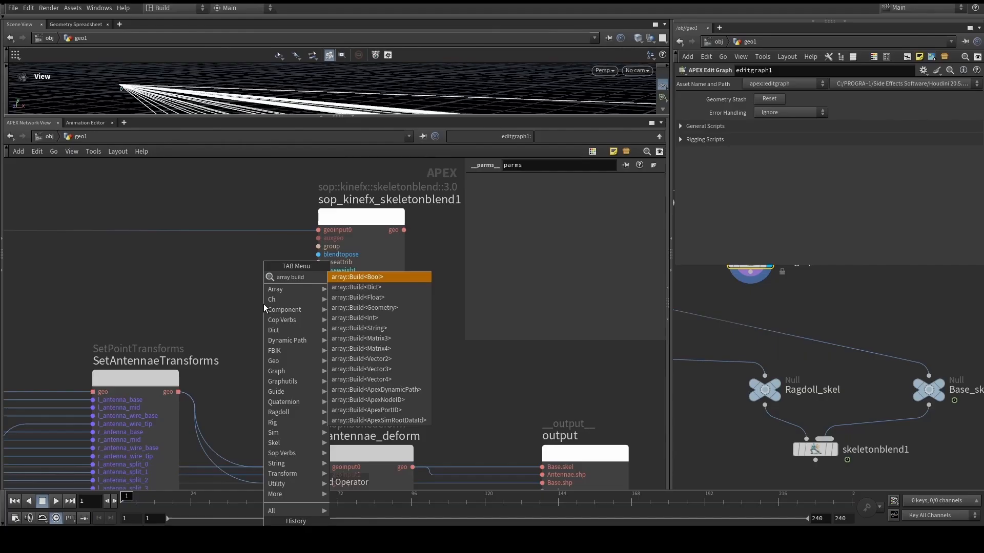
left_click(396, 307)
left_click(265, 296)
scroll(266, 296, "up", 2)
left_click_drag(141, 434, 183, 296)
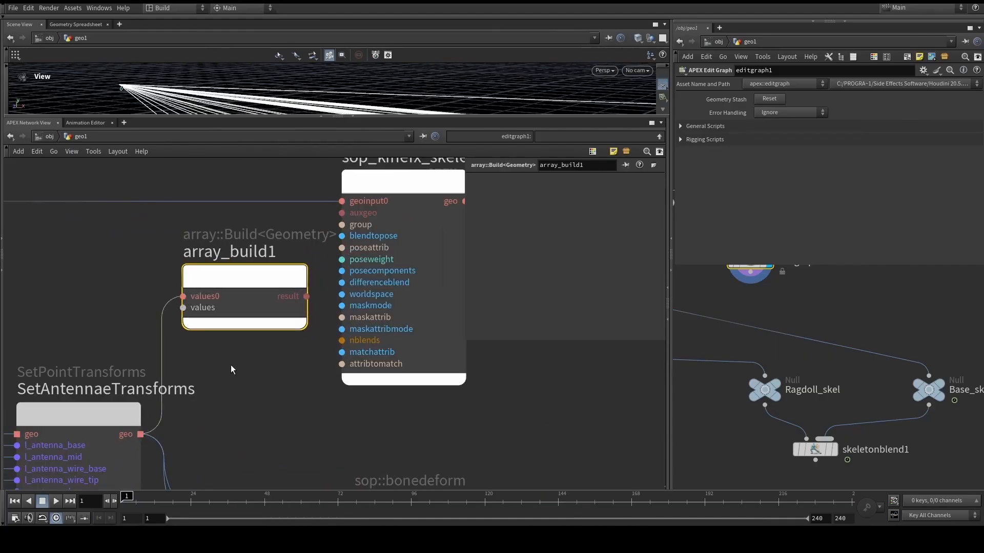
- Wire the result of array_build1 to the auxgeo input of sop_kinefx_skeletonblend1 and adjust the array node's position
middle_click_drag(231, 363, 234, 401)
left_click_drag(235, 323, 210, 315)
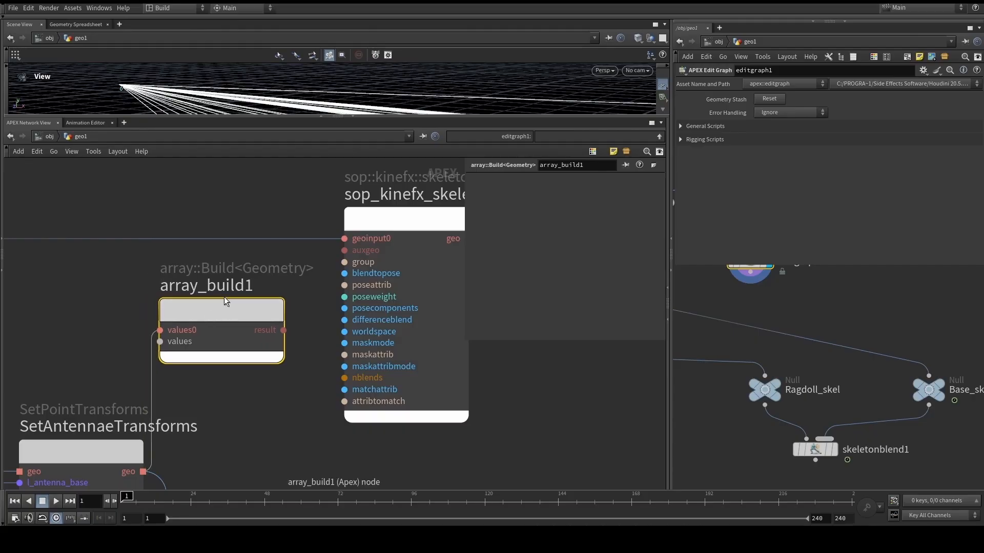
left_click(277, 333)
left_click(342, 251)
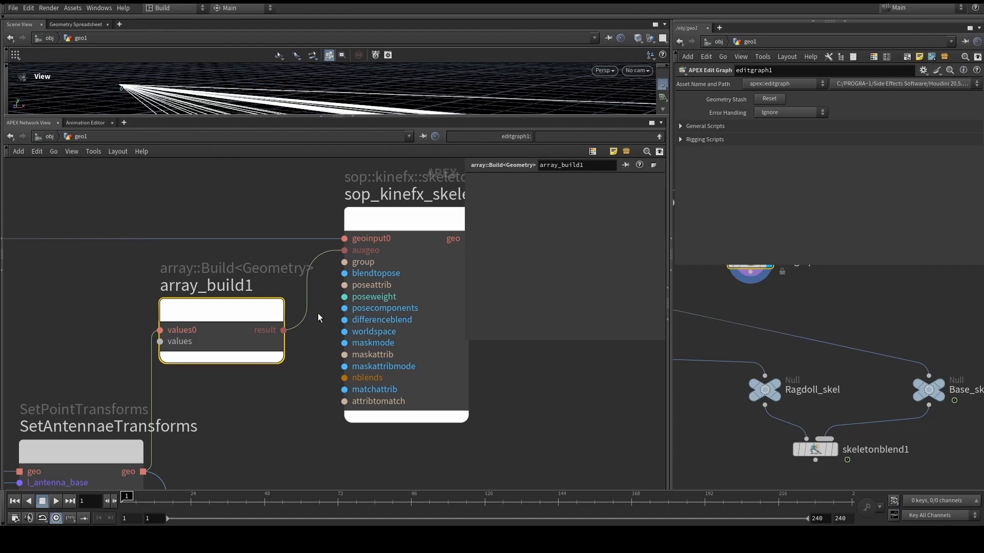
left_click_drag(207, 315, 217, 314)
middle_click_drag(271, 393, 257, 359)
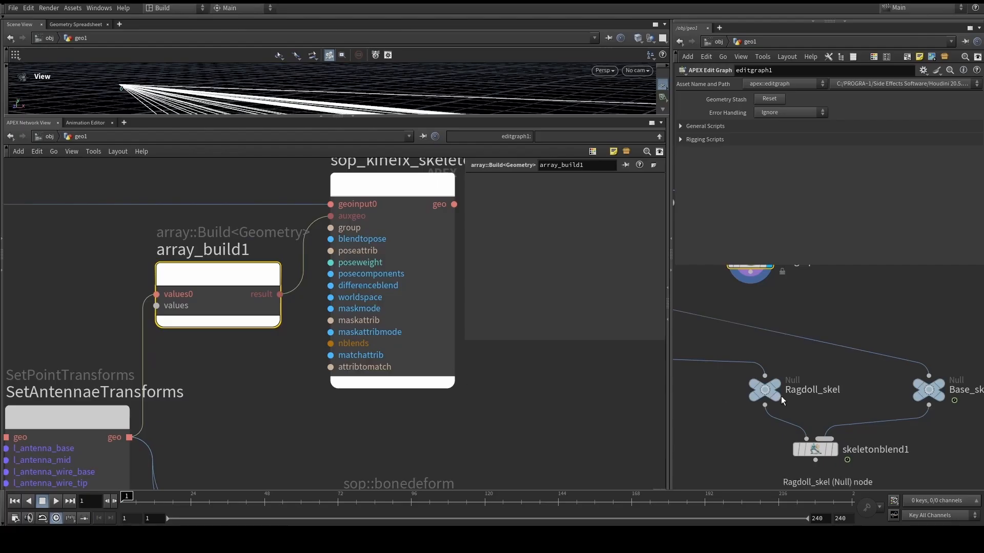
- Check the blends on skeletonblend1 against the nblends input, and add an array::Build<Dict> node beside sop_kinefx_skeletonblend1
left_click(799, 450)
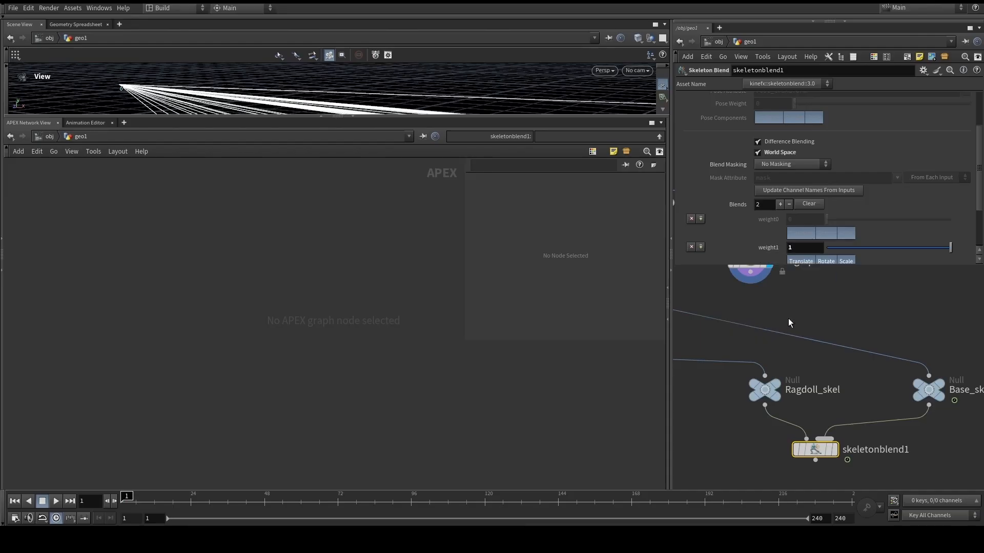
left_click(750, 276)
scroll(303, 361, "up", 3)
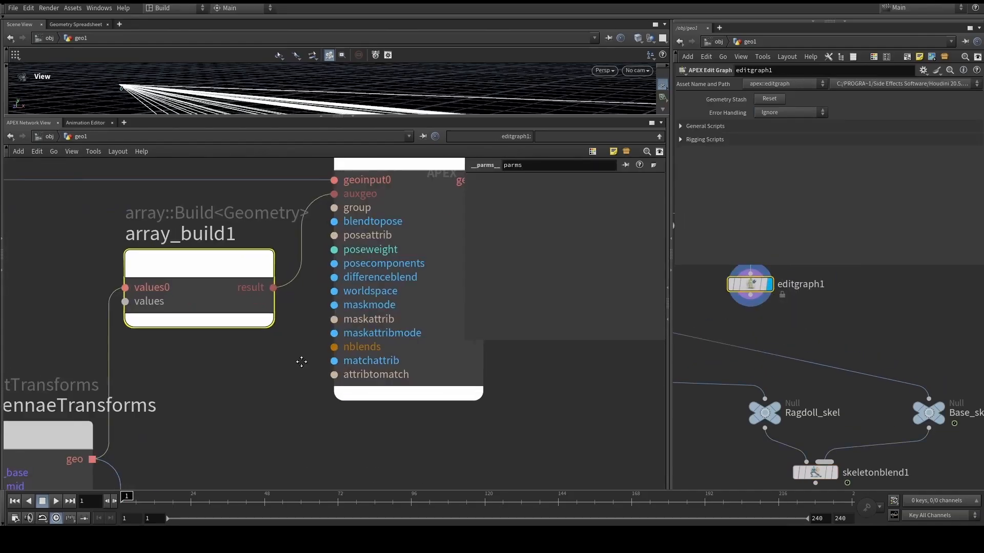
middle_click_drag(303, 360, 291, 375)
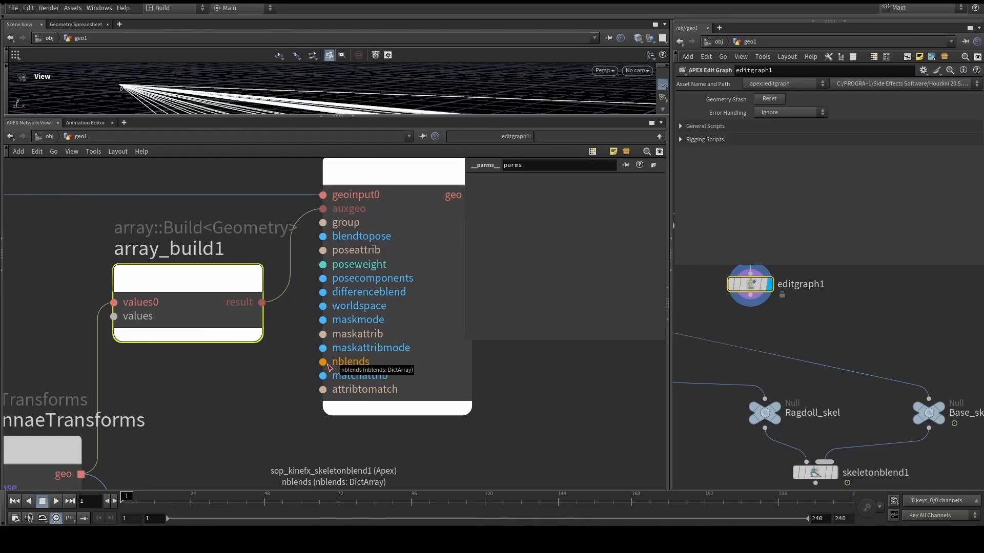
scroll(256, 379, "down", 4)
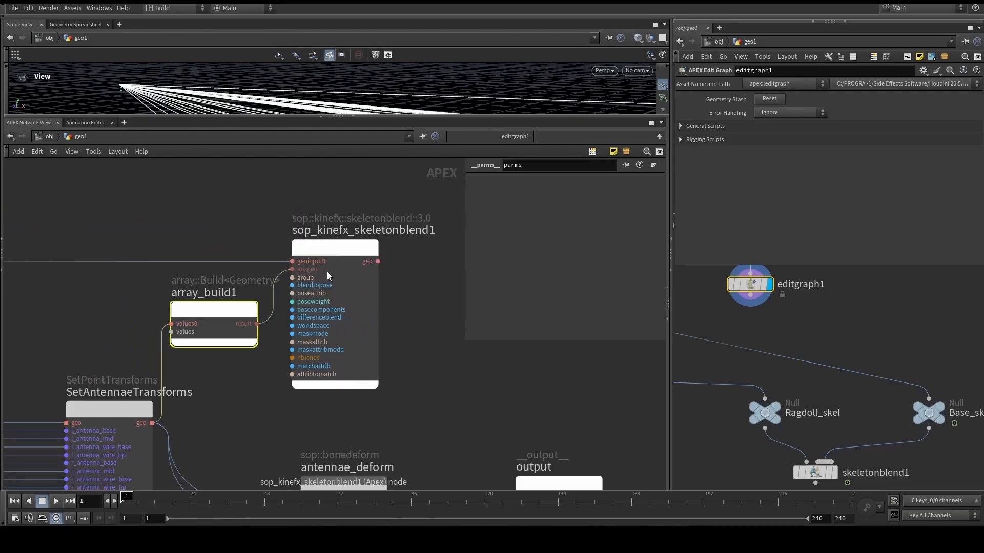
key("Tab")
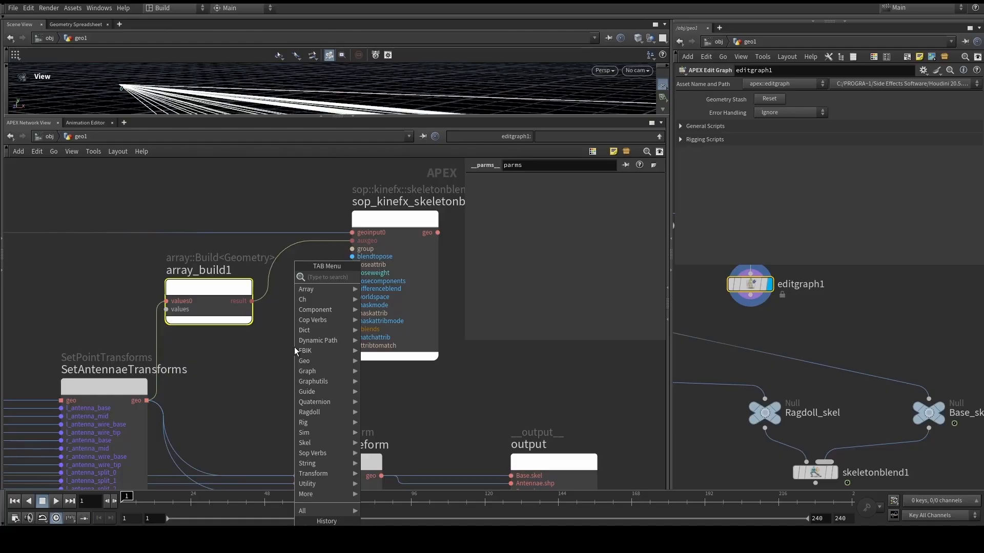
type("array buil")
key("Down")
key("Return")
left_click(294, 346)
scroll(294, 347, "up", 3)
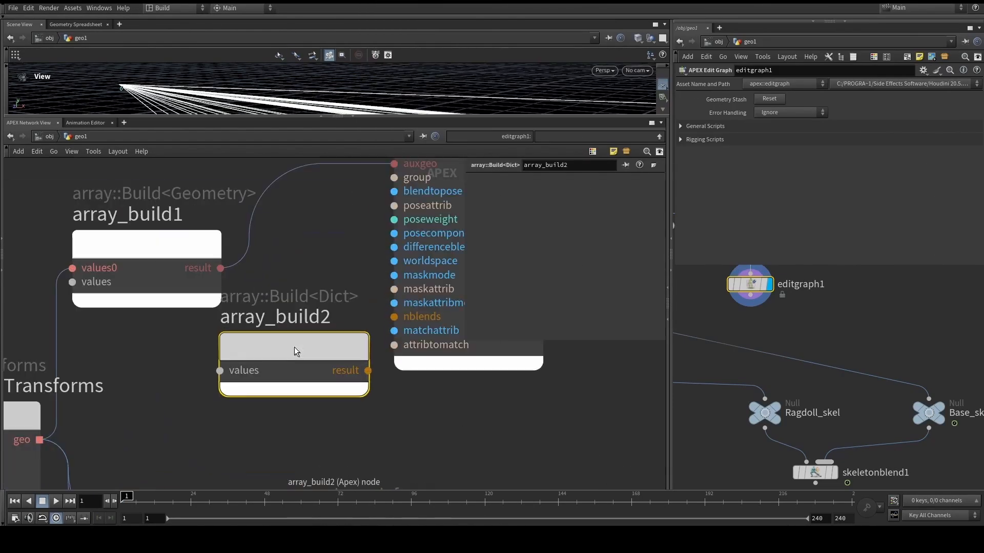
- Spread out array_build1, array_build2 and sop_kinefx_skeletonblend1 to leave free space for more nodes before array_build2
scroll(294, 346, "down", 2)
left_click_drag(291, 345, 256, 364)
scroll(286, 377, "down", 3)
left_click_drag(248, 264, 248, 220)
left_click_drag(271, 368, 253, 315)
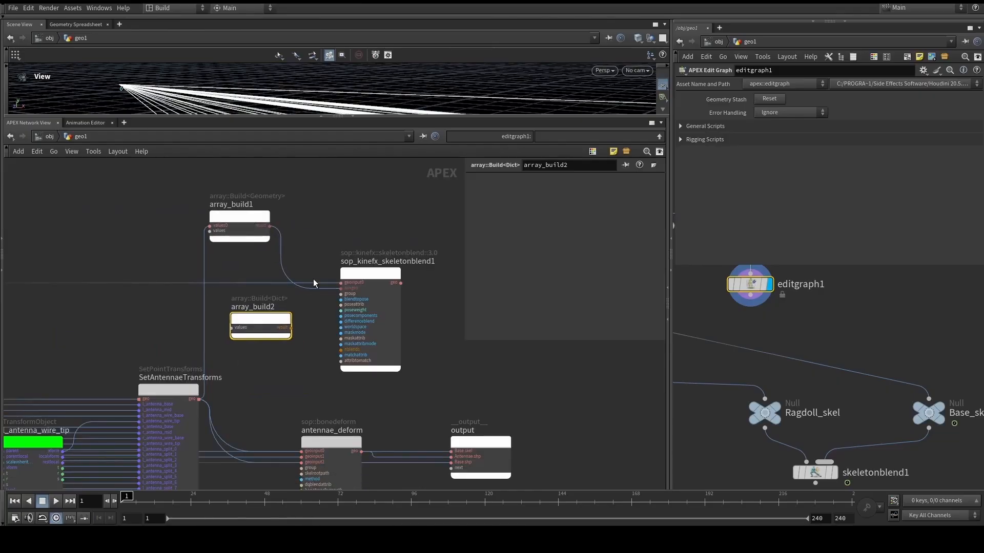
scroll(311, 279, "down", 3)
left_click_drag(337, 277, 416, 239)
scroll(274, 310, "up", 2)
left_click_drag(279, 307, 308, 301)
scroll(344, 319, "up", 2)
middle_click_drag(345, 319, 314, 310)
left_click_drag(310, 308, 345, 301)
middle_click_drag(345, 301, 315, 303)
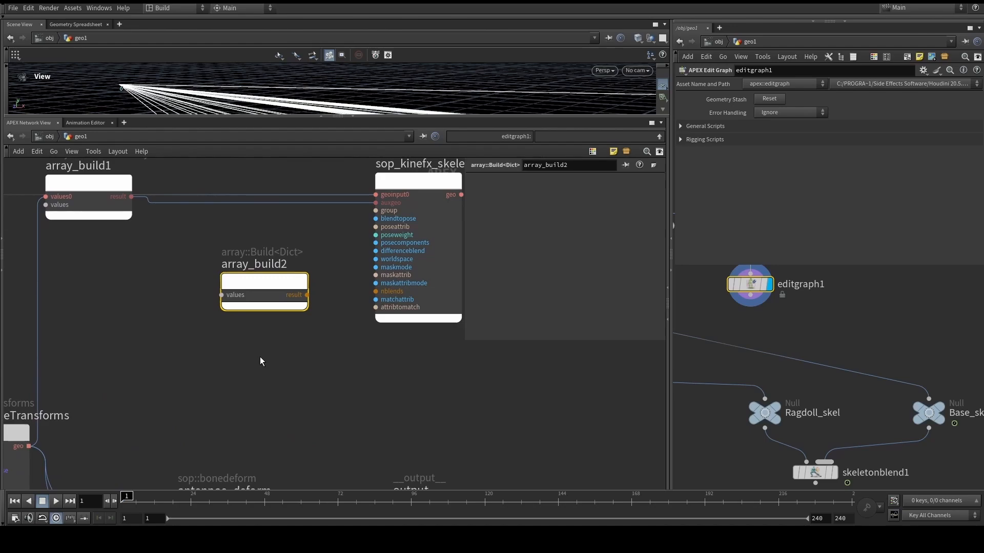
- Check the blend weight parameters on skeletonblend1, and add a dict::Build node in front of array_build2
scroll(782, 407, "down", 2)
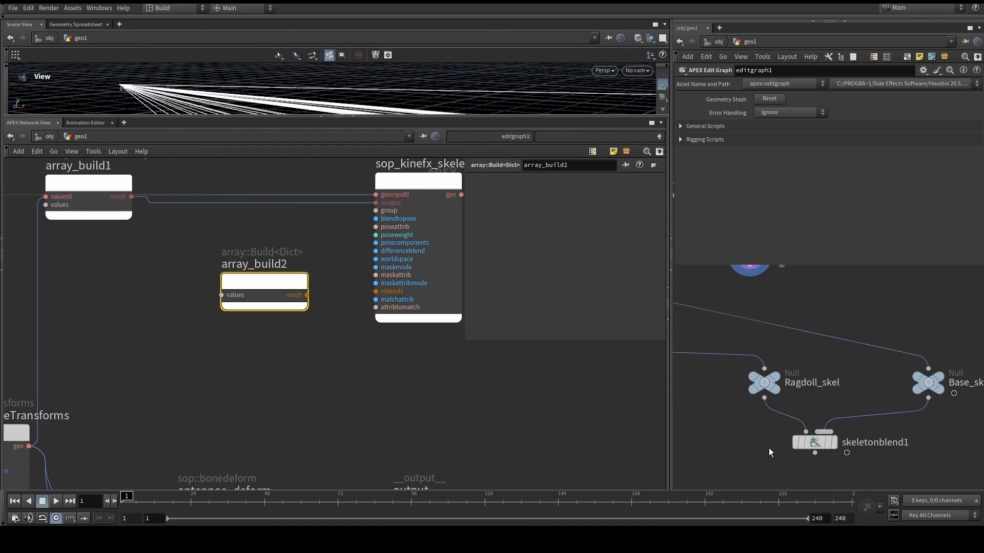
left_click(815, 441)
scroll(835, 204, "down", 1)
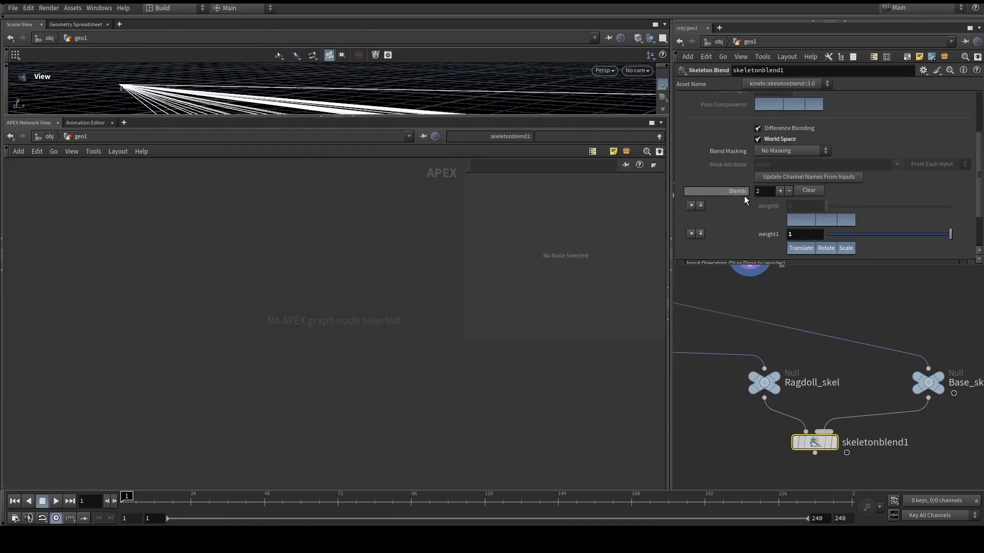
mouse_move(744, 196)
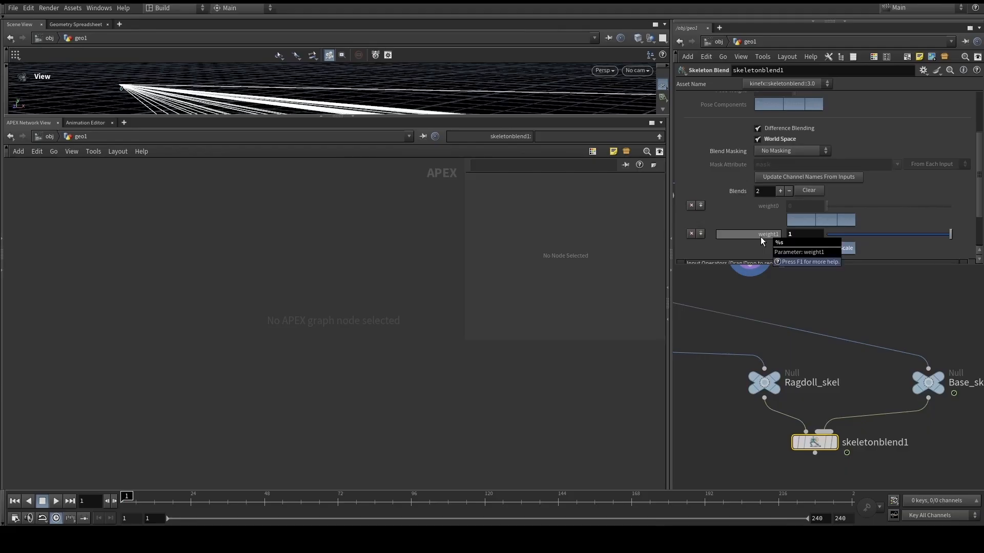
middle_click_drag(791, 303, 802, 337)
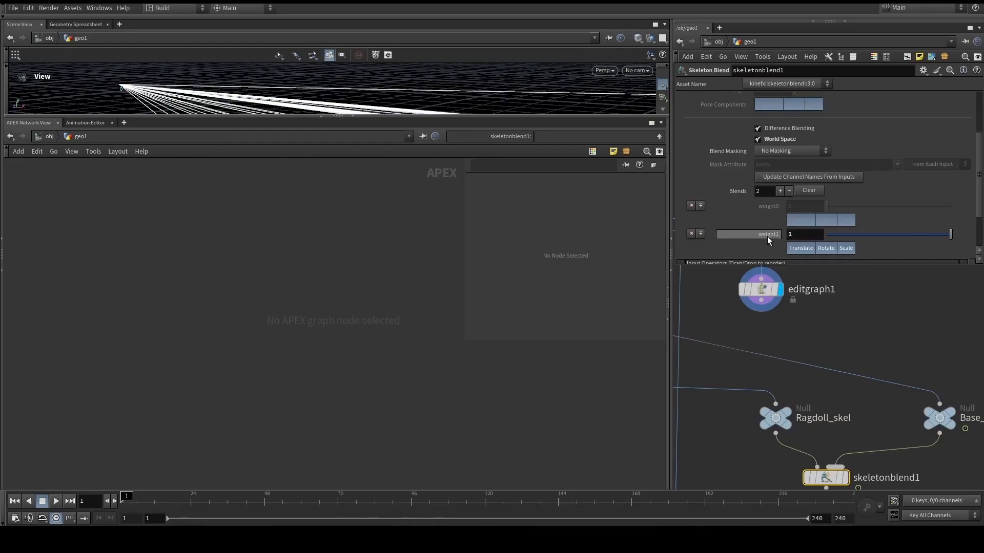
left_click(761, 289)
scroll(317, 379, "up", 3)
left_click(284, 407)
key("Tab")
type("dict build")
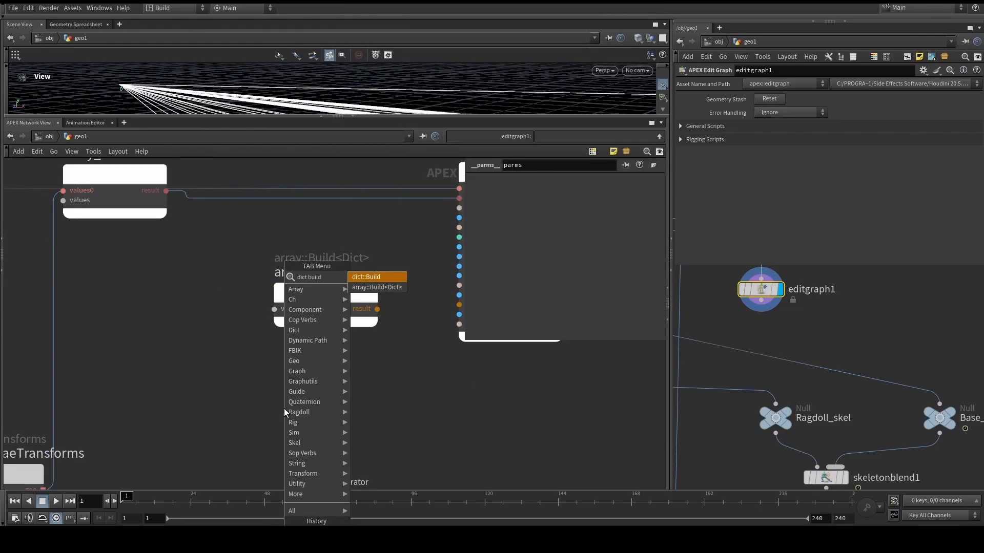
key("Return")
left_click(174, 316)
left_click_drag(176, 315, 202, 296)
left_click_drag(321, 296, 327, 296)
left_click_drag(192, 299, 197, 300)
- Add a Value<Float> node before dict_build1 and wire its value output into the dictionary's args input
middle_click_drag(222, 357, 346, 347)
left_click(296, 380)
key("Tab")
type("value flo")
key("Return")
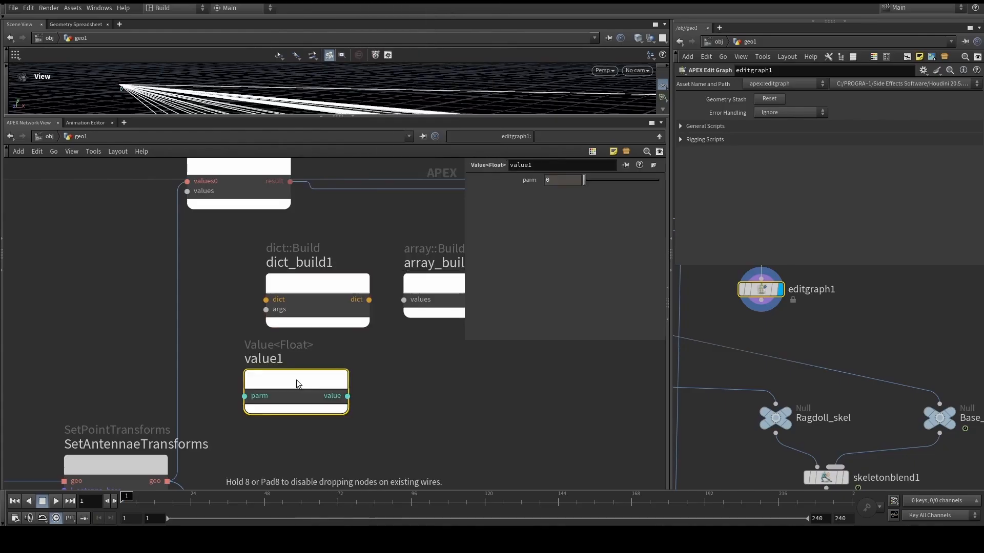
left_click(285, 373)
left_click_drag(307, 364, 161, 297)
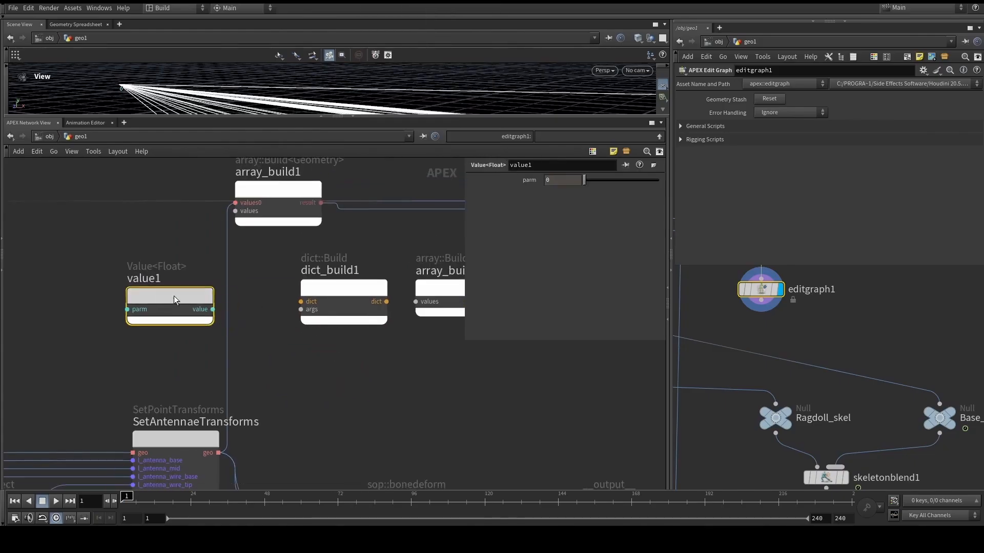
scroll(198, 297, "up", 2)
left_click(219, 315)
left_click(346, 316)
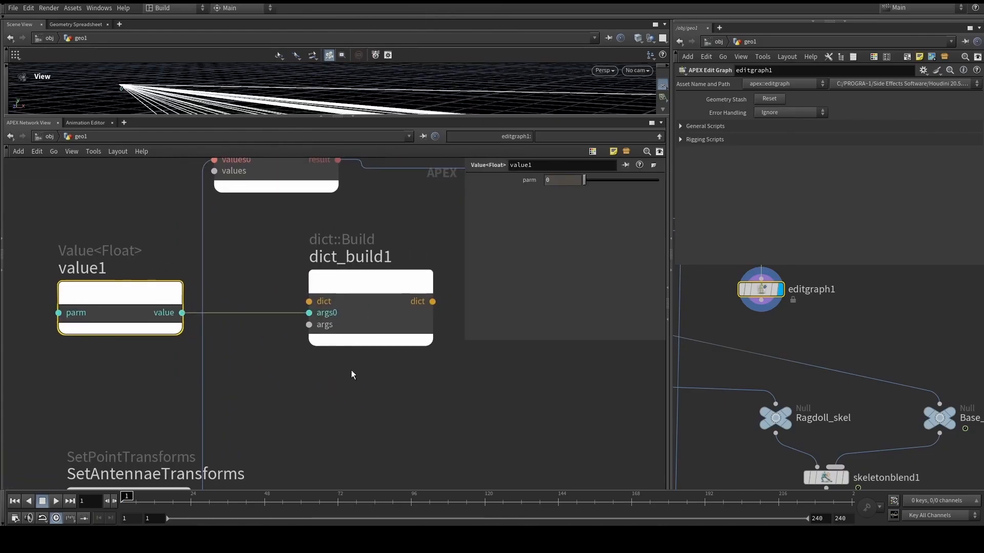
- Rename the new args input on dict_build1 as weight# and wire its dict output to the values input of array_build2
double_click(329, 313)
type("weight#")
key("Return")
middle_click_drag(413, 352, 344, 373)
left_click_drag(363, 323, 400, 326)
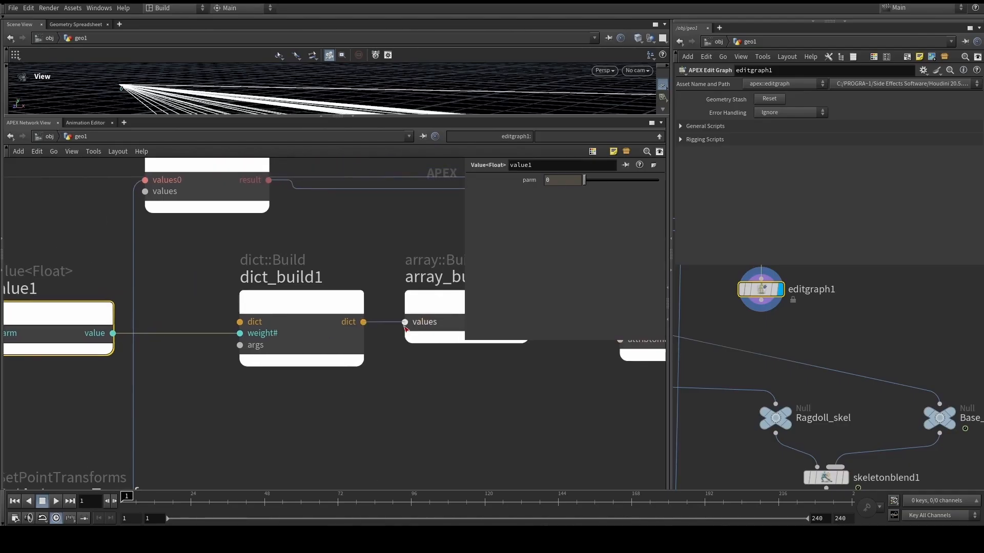
- Duplicate value1 and dict_build1 directly below the originals and set the parm of value2 to 1
scroll(395, 271, "down", 3)
middle_click_drag(395, 272, 358, 279)
left_click(367, 313)
middle_click_drag(380, 356, 333, 367)
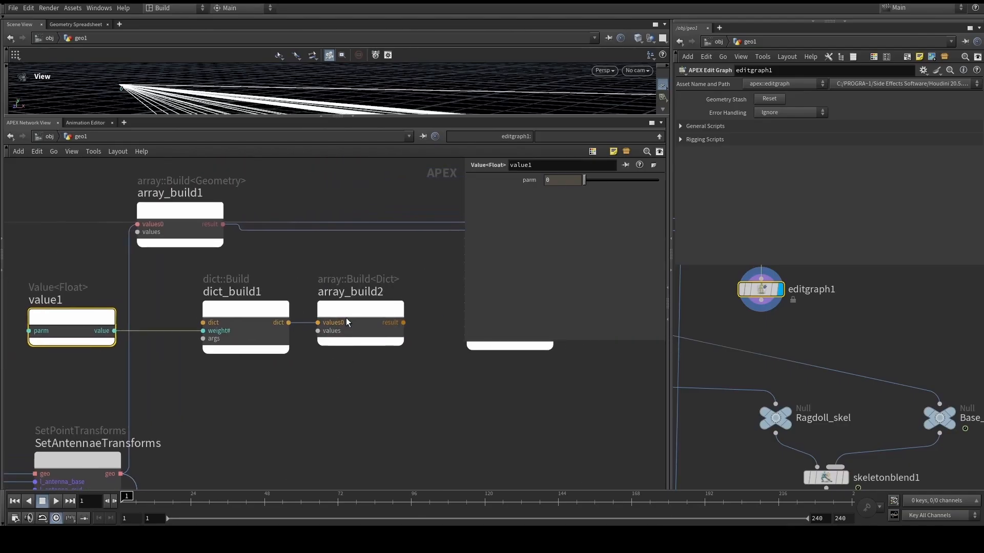
middle_click_drag(185, 368, 257, 364)
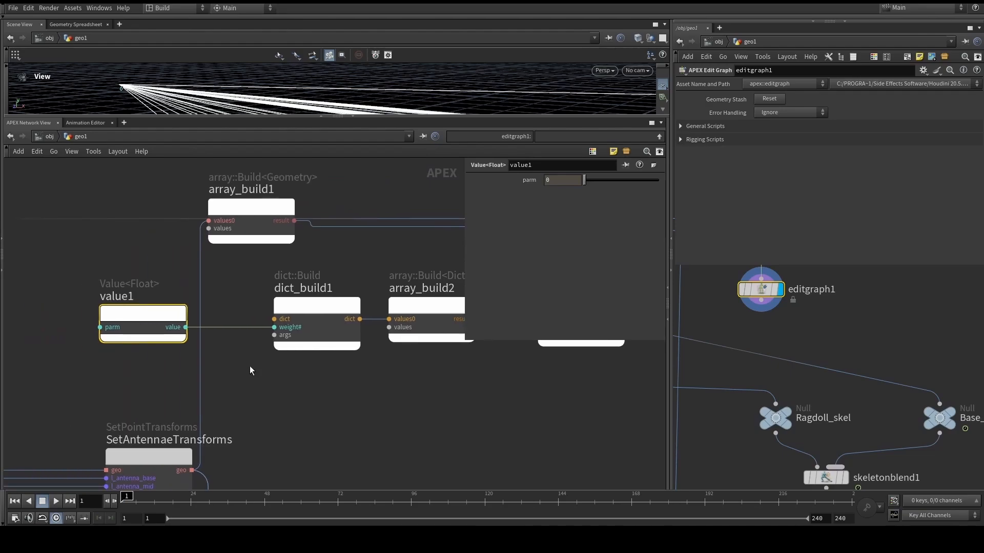
left_click(282, 312, "shift")
key("ctrl+c")
key("ctrl+v")
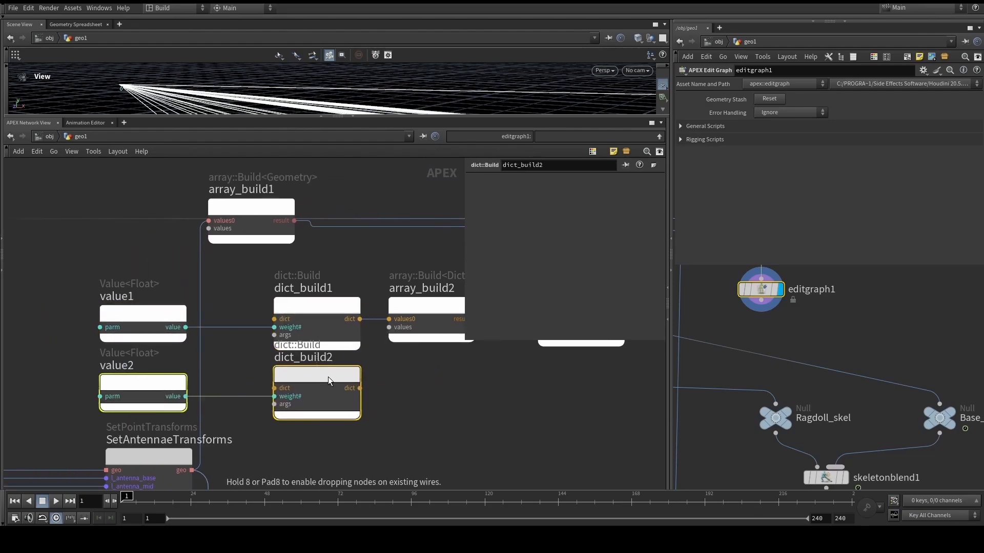
left_click(324, 385)
left_click_drag(38, 374, 129, 411)
left_click_drag(586, 181, 663, 193)
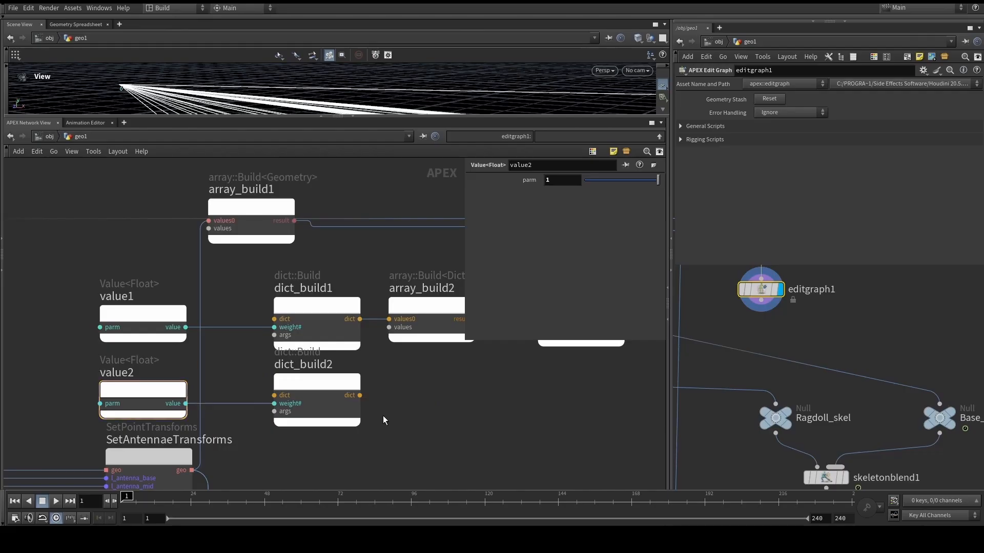
- Wire the dict output of dict_build2 into the next free values input of array_build2
scroll(384, 420, "up", 2)
left_click(211, 403)
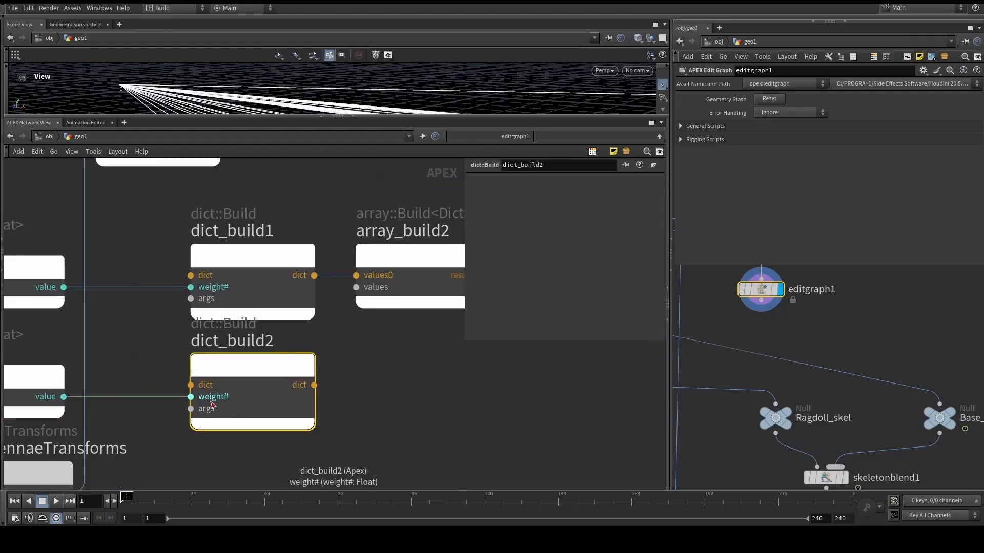
left_click(314, 385)
left_click(357, 287)
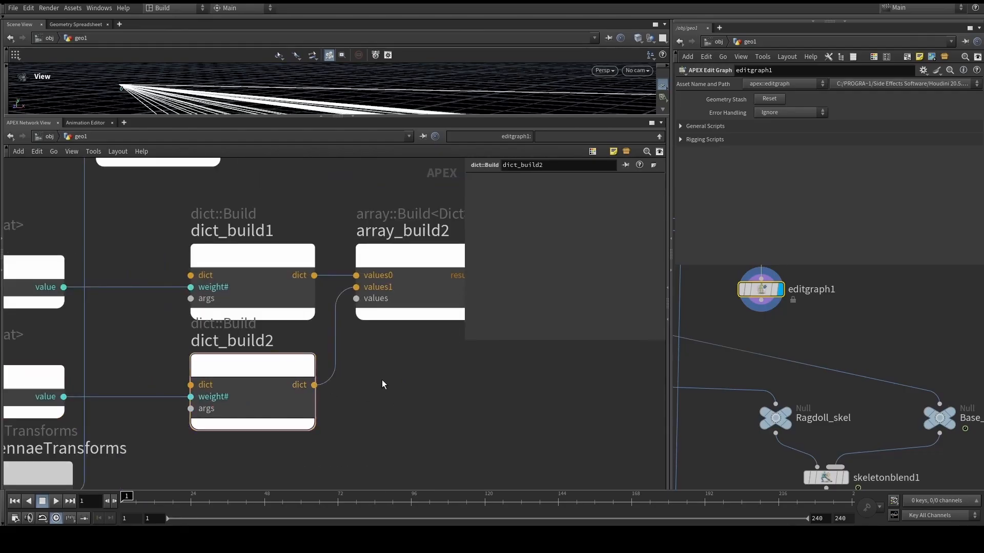
- Connect the result output of array_build2 to the nblends input of sop_kinefx_skeletonblend1
scroll(385, 382, "down", 3)
middle_click_drag(385, 382, 233, 393)
scroll(312, 325, "up", 2)
left_click(271, 323)
left_click(336, 318)
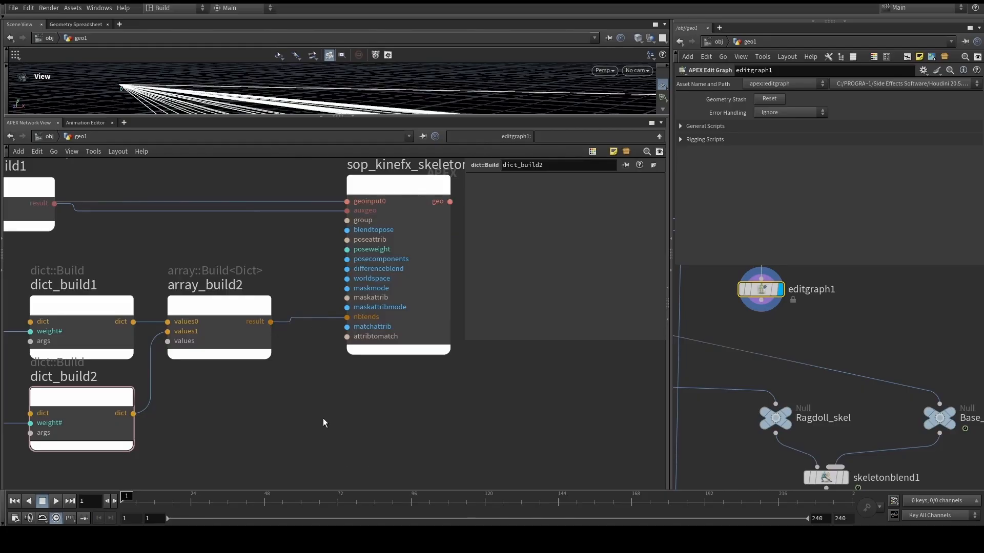
- Move the skeleton blend nodes up together, away from SetAntennaeTransforms, and shrink the parameter overlay
scroll(321, 411, "down", 3)
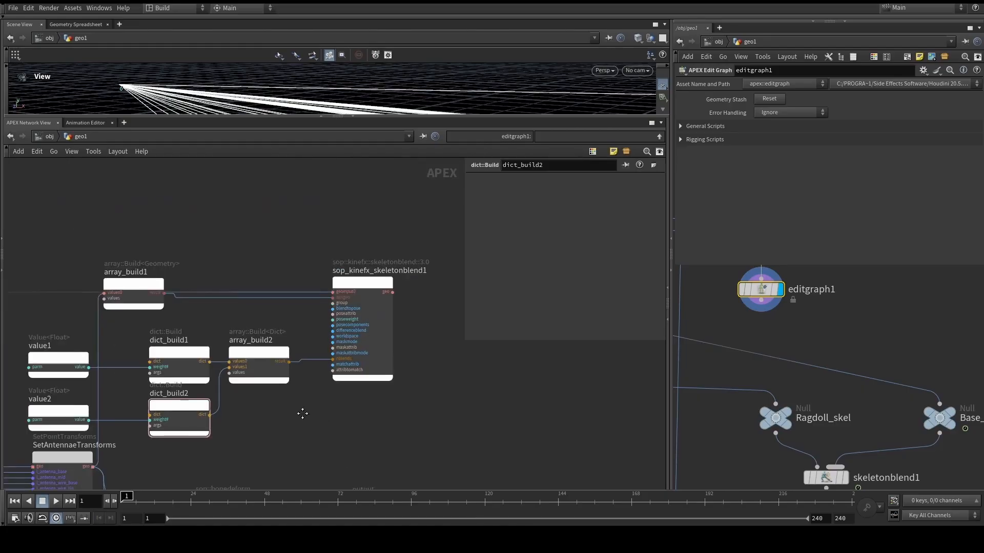
left_click_drag(63, 221, 392, 410)
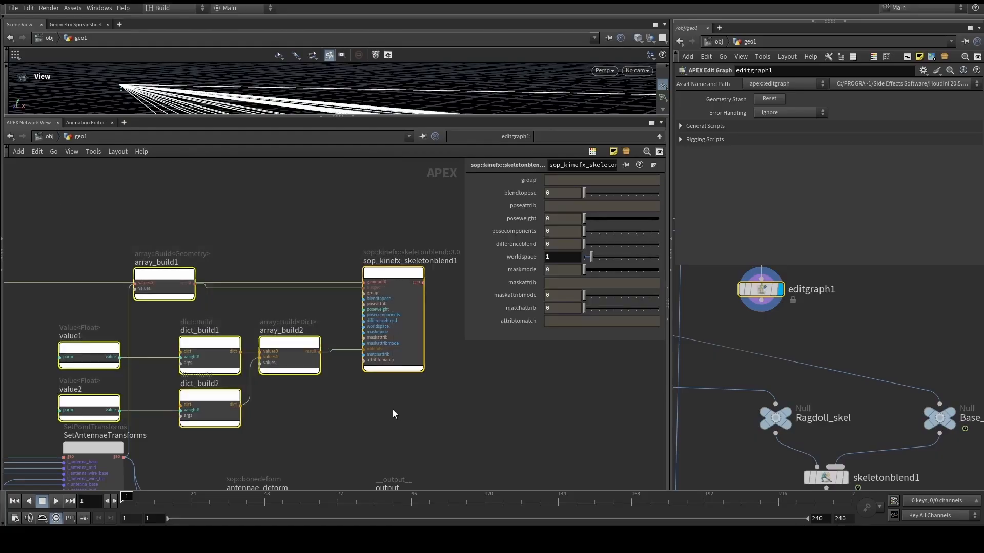
left_click_drag(398, 269, 395, 224)
left_click(401, 370)
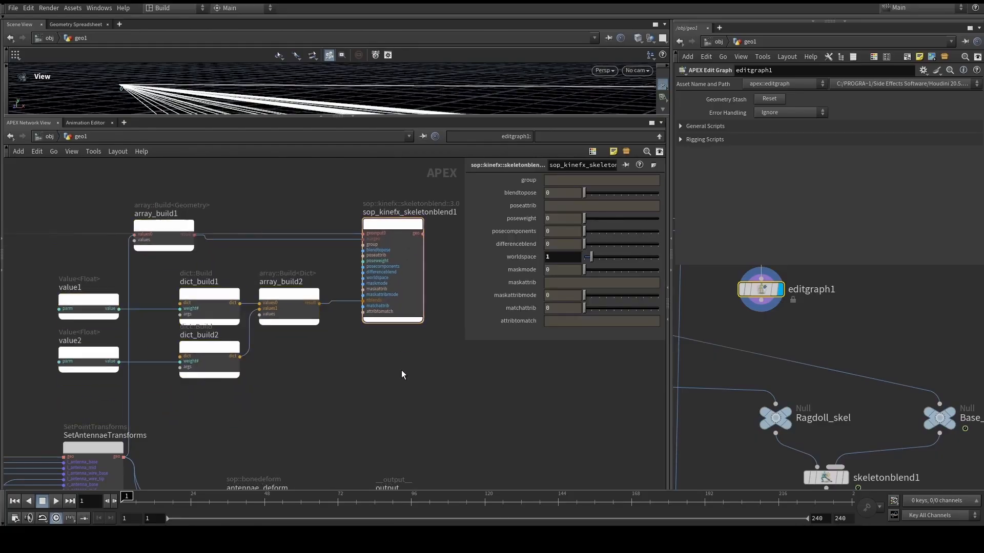
middle_click_drag(461, 336, 438, 354)
left_click_drag(465, 340, 502, 298)
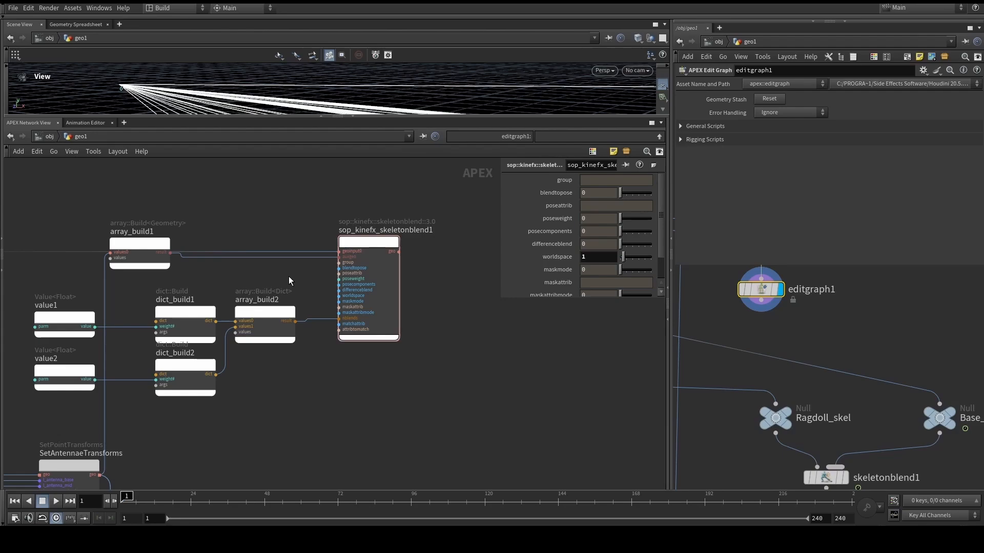
- Wire the geo output of sop_kinefx_skeletonblend1 into a new input on the output node and rename that input Ragdoll.skel
scroll(452, 318, "down", 2)
middle_click_drag(450, 322, 322, 326)
scroll(332, 245, "up", 1)
scroll(332, 245, "up", 1)
left_click(253, 365)
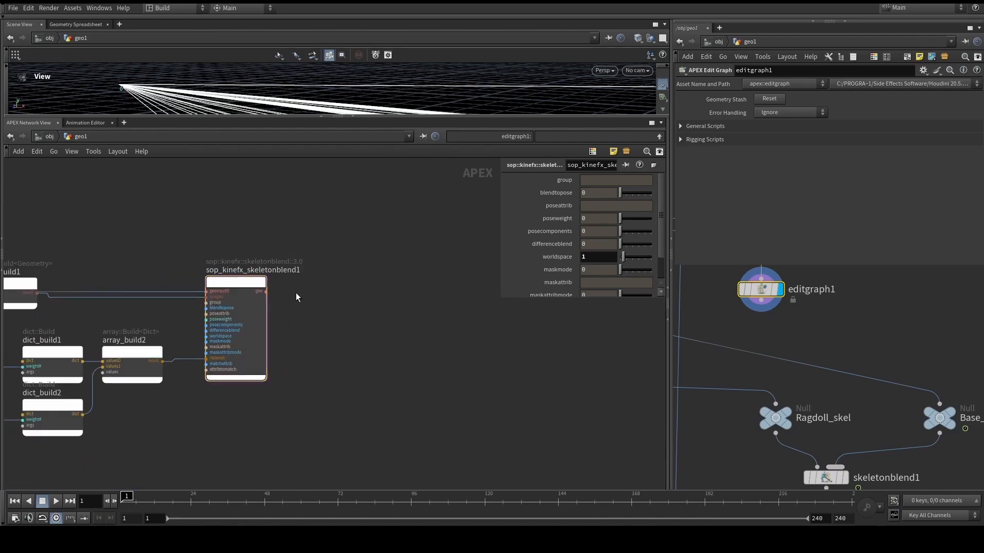
left_click(266, 291)
scroll(308, 284, "down", 3)
middle_click_drag(336, 320, 254, 263)
scroll(261, 251, "up", 6)
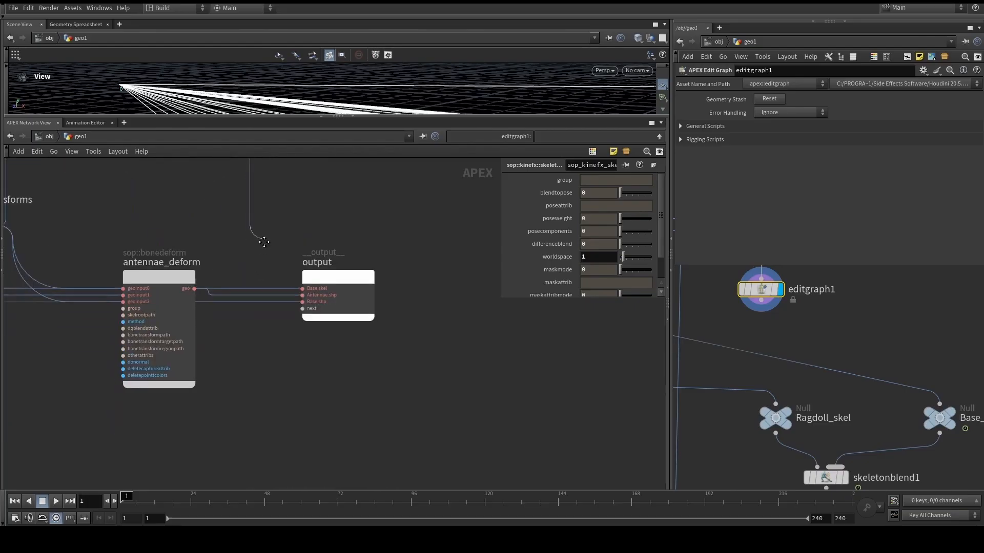
left_click(340, 351)
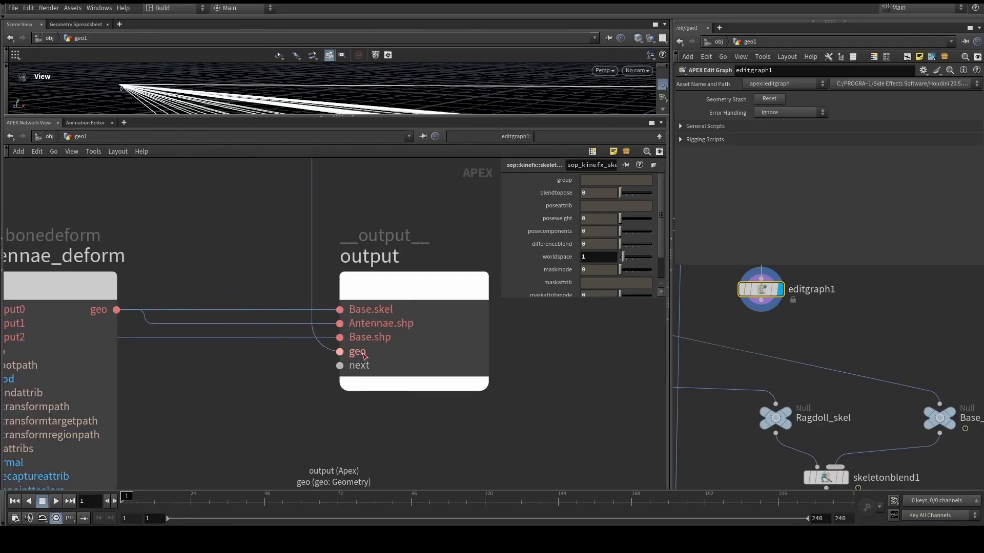
double_click(362, 353)
type("Ragdoll.skel")
key("Return")
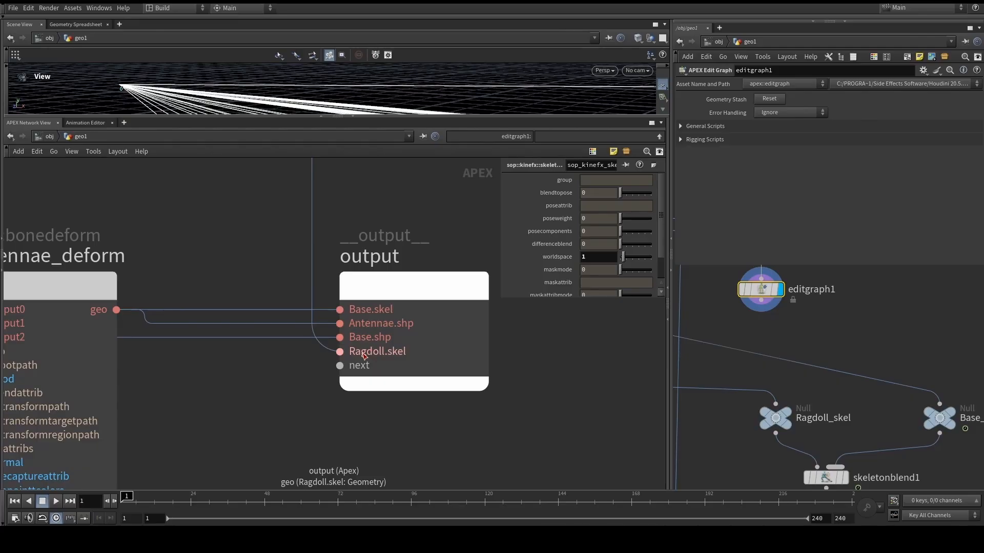
- Collapse the APEX network pane to enlarge the viewport, and shorten the parameter area to give the geo1 network more room
scroll(362, 353, "down", 5)
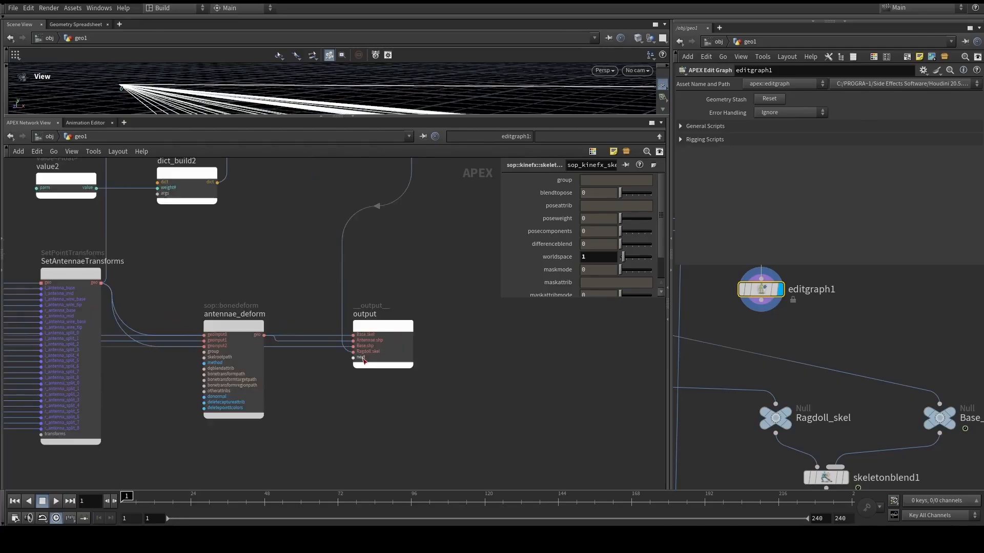
middle_click_drag(309, 161, 393, 351)
scroll(402, 216, "up", 1)
middle_click_drag(416, 211, 346, 215)
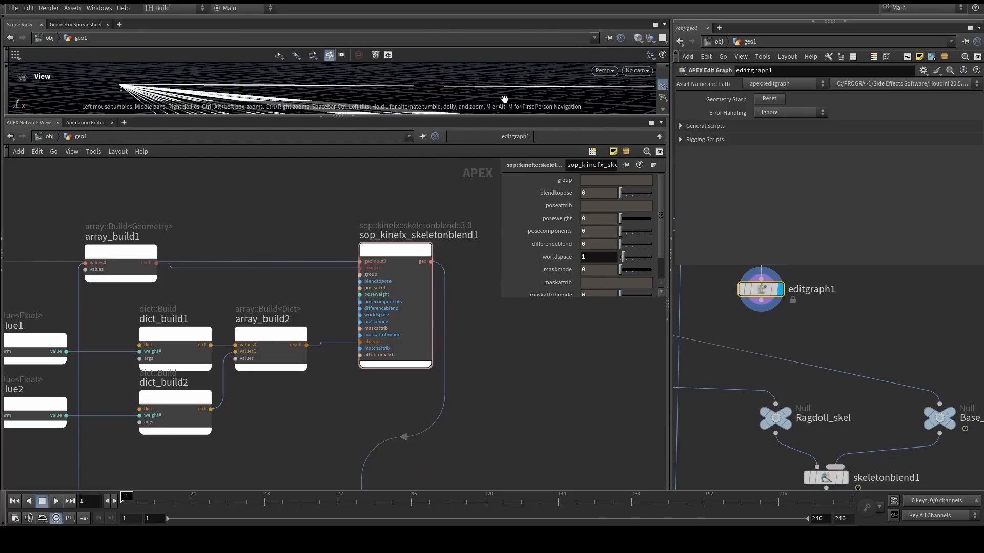
left_click(352, 117)
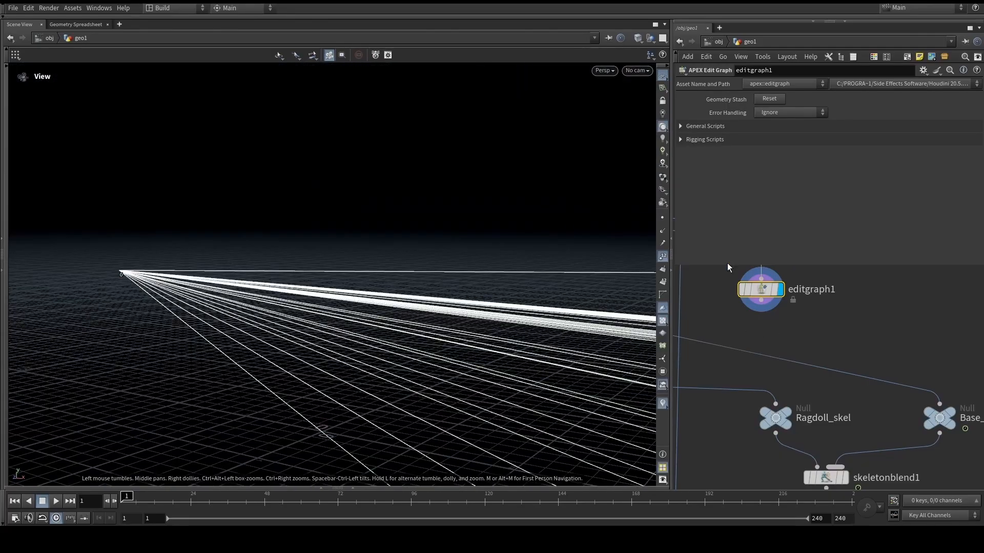
left_click_drag(705, 266, 704, 211)
- Connect the editgraph1 output to packfolder1 and display packfolder1
scroll(857, 315, "down", 1)
middle_click_drag(861, 316, 865, 346)
scroll(819, 330, "up", 2)
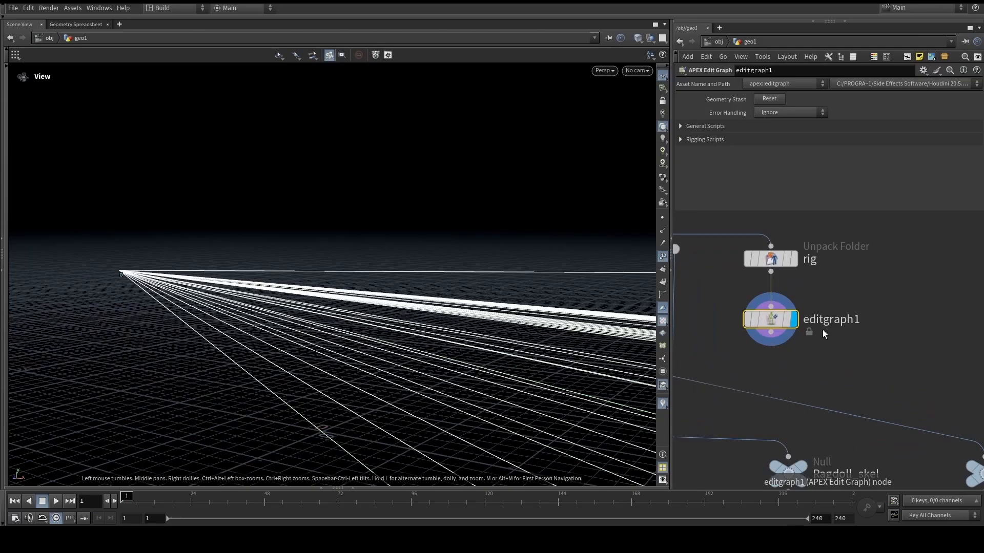
scroll(849, 354, "down", 2)
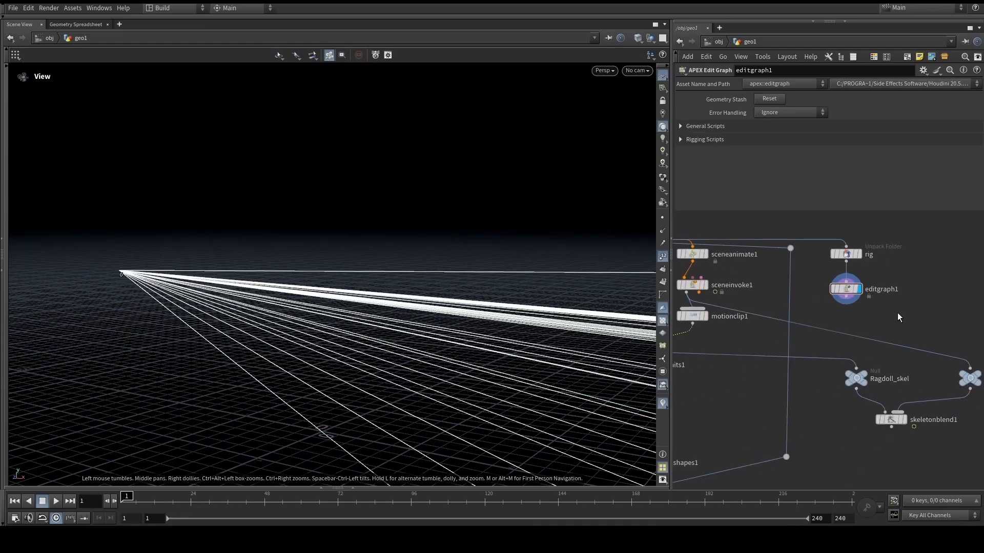
scroll(897, 312, "down", 2)
scroll(828, 344, "up", 1)
scroll(837, 348, "up", 1)
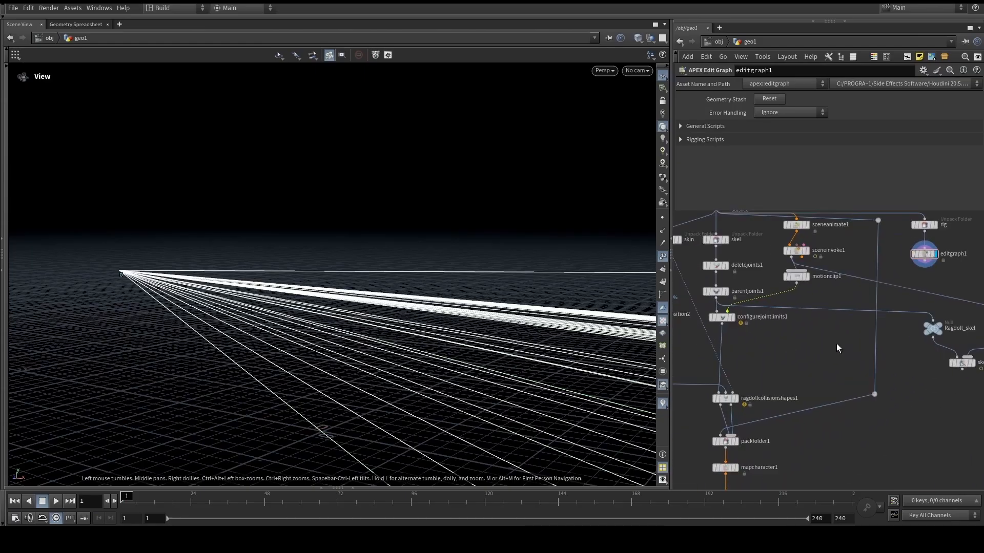
left_click(921, 277)
scroll(858, 307, "up", 2)
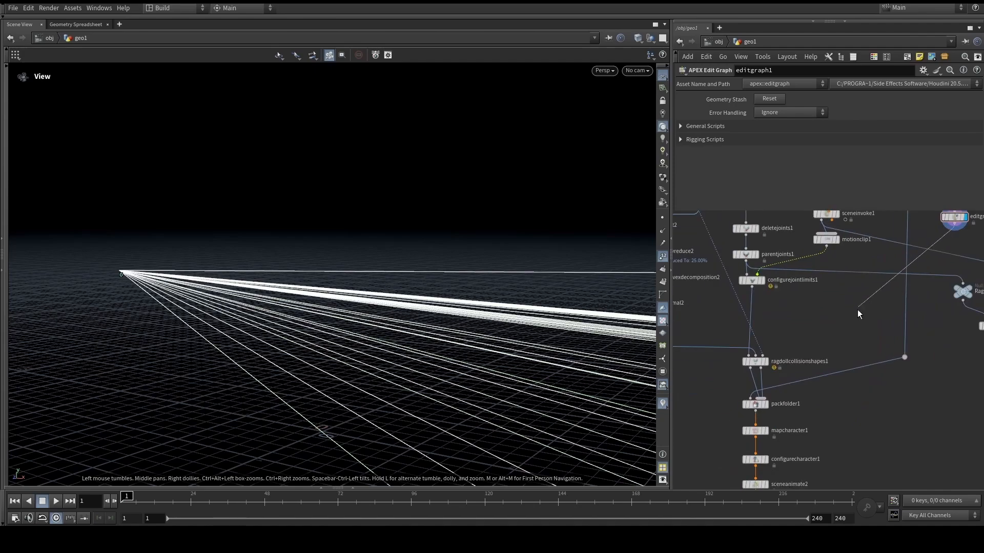
left_click(760, 414)
left_click(746, 409)
left_click(758, 410)
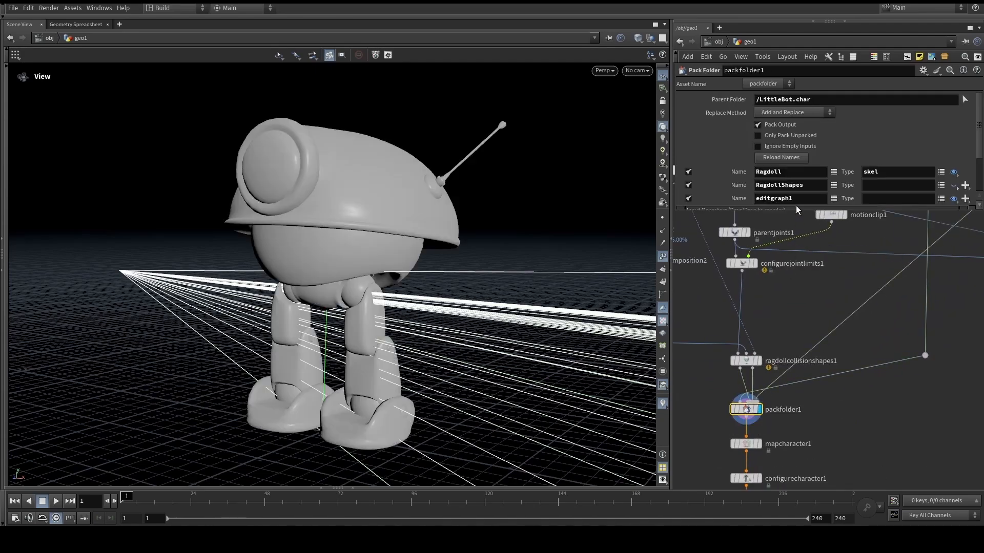
- Name the new packfolder1 entry Base with type rig and hide it from display
double_click(795, 198)
type("Base")
key("Return")
left_click(882, 199)
type("rig")
key("Return")
left_click(953, 199)
left_click(938, 218)
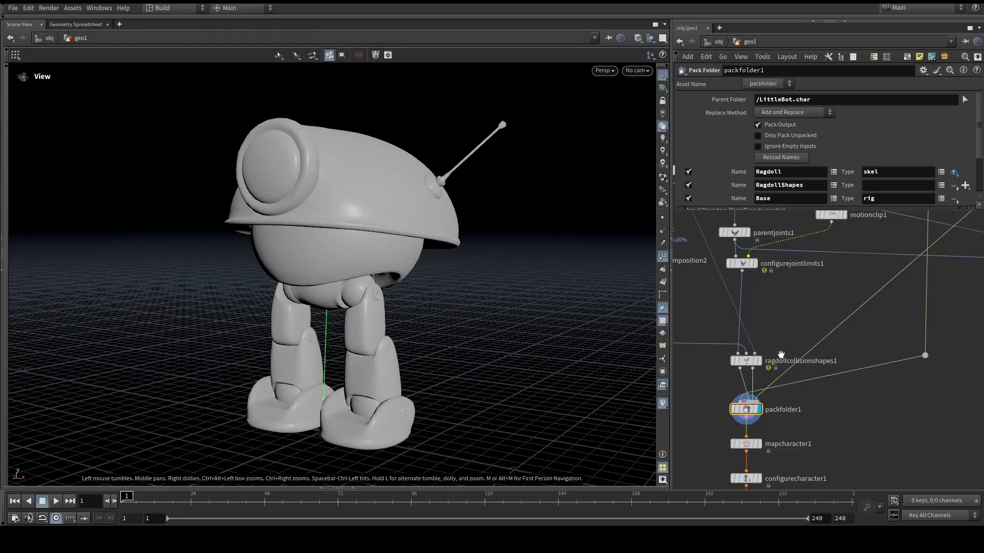
- Display configurecharacter1 and set its ragdoll Skeleton Rig Output Path to /output/Ragdoll.skel
scroll(820, 320, "down", 8)
scroll(814, 375, "up", 4)
middle_click_drag(821, 320, 885, 357)
scroll(758, 468, "up", 4)
left_click(751, 429)
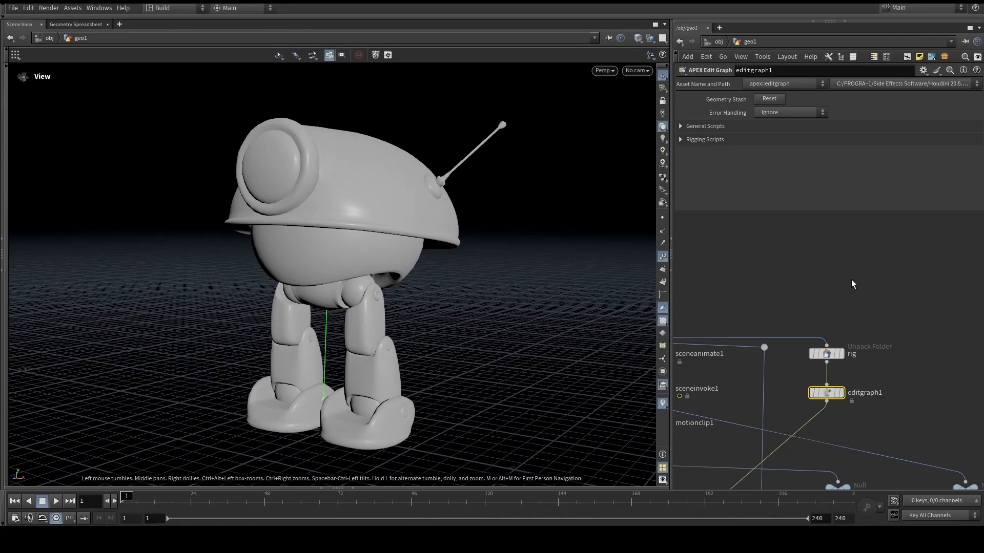
key("h")
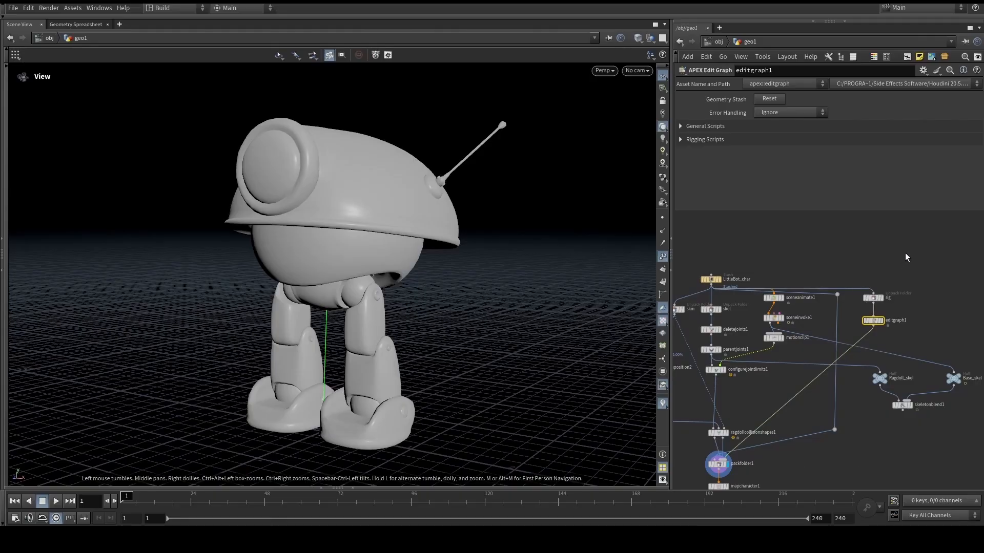
middle_click_drag(797, 382, 832, 318)
scroll(768, 381, "up", 4)
middle_click_drag(831, 436, 859, 382)
left_click_drag(839, 389, 724, 351)
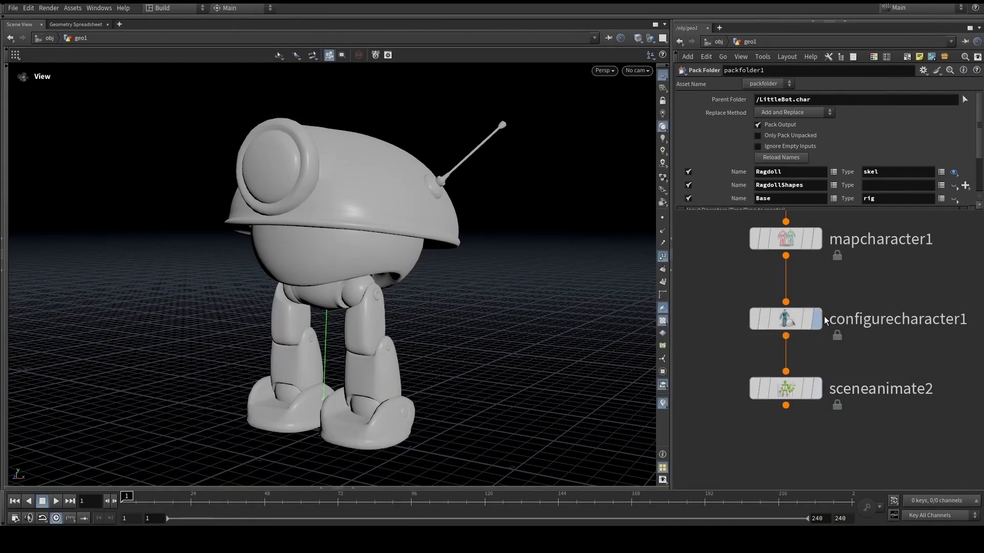
left_click(782, 328)
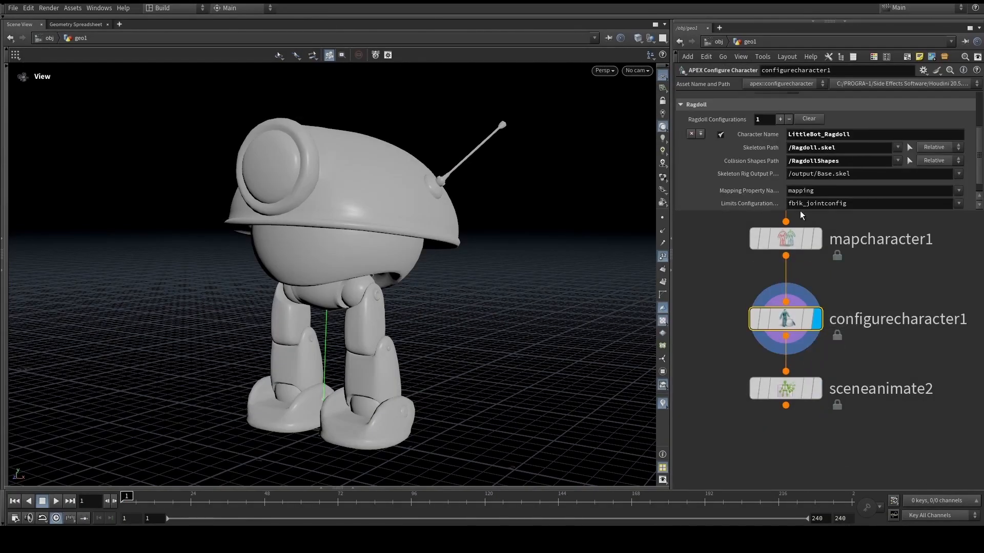
left_click(958, 173)
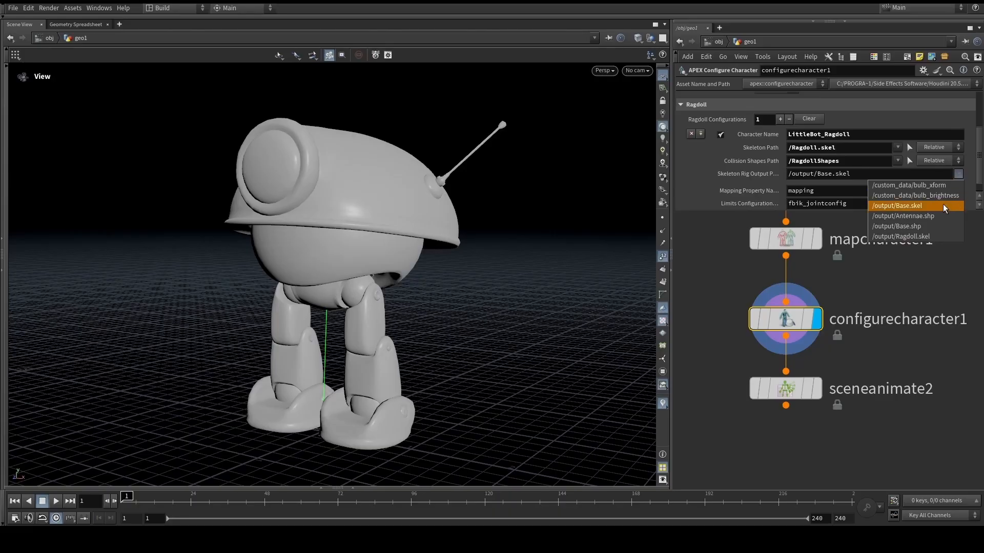
left_click(929, 237)
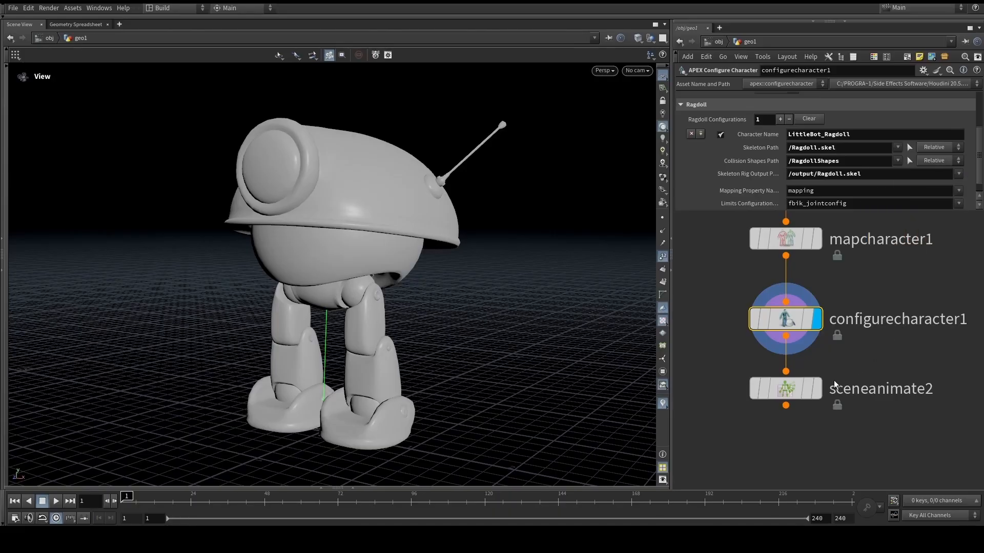
- Activate the Ragdoll tool in the Animate state of sceneanimate2 and turn off Ground Display in the ragdoll solver settings
left_click(784, 388)
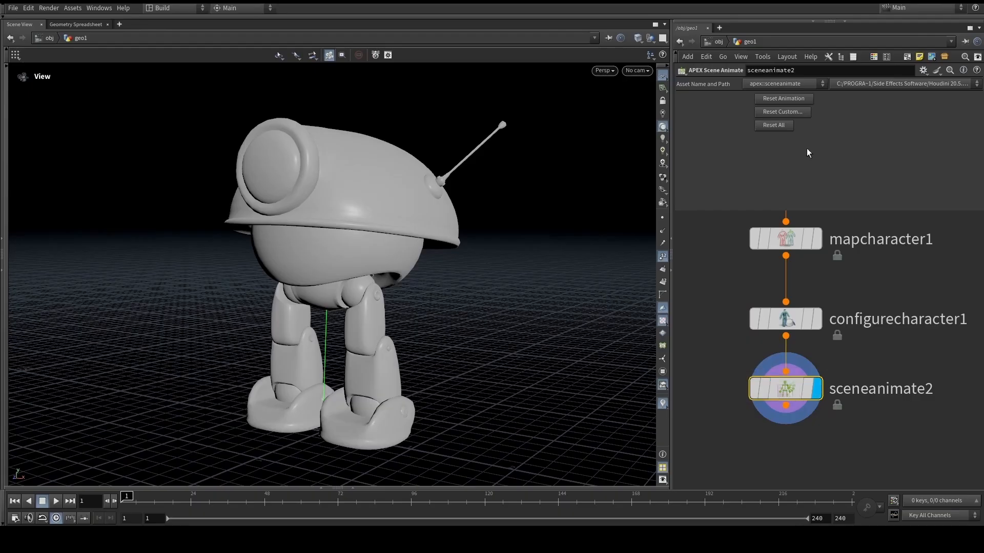
key("Return")
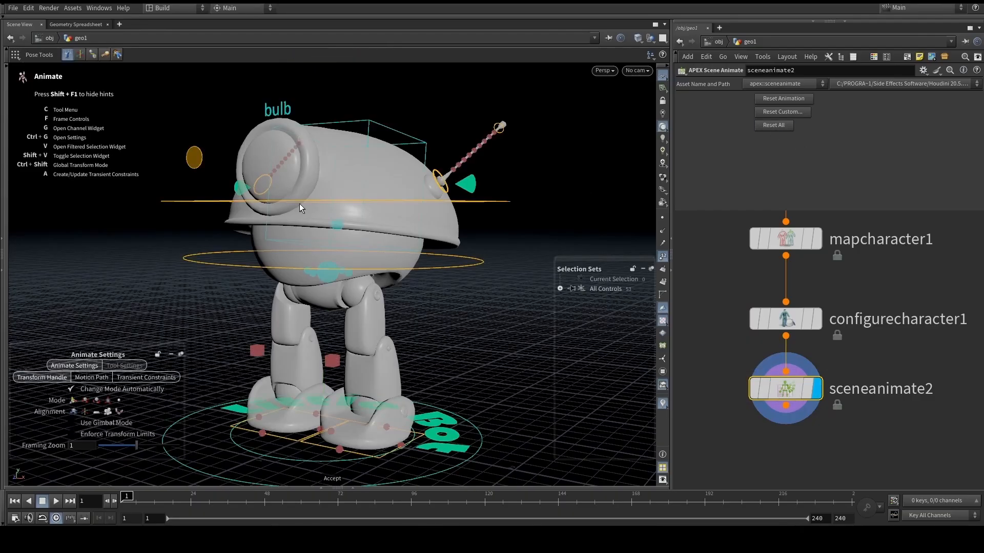
left_click(118, 54)
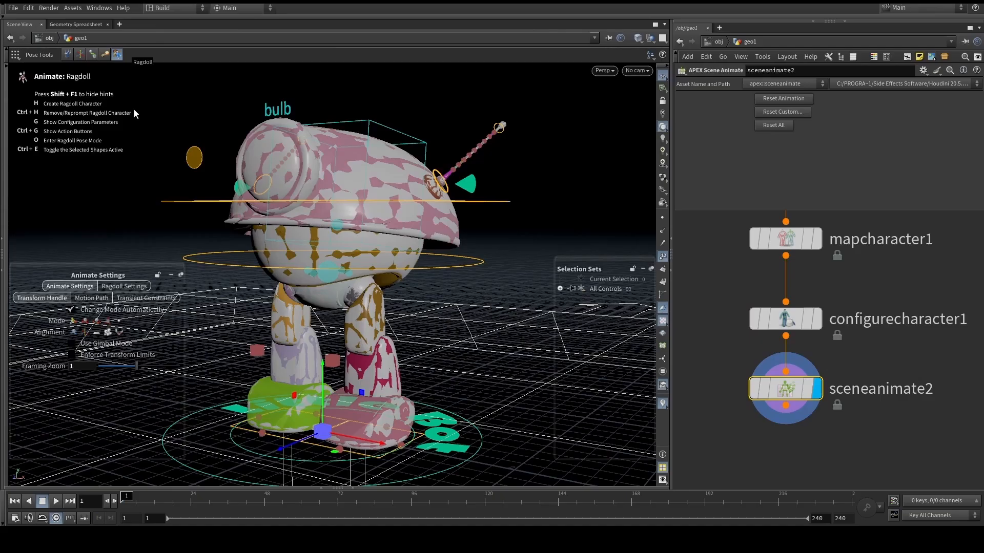
left_click(126, 287)
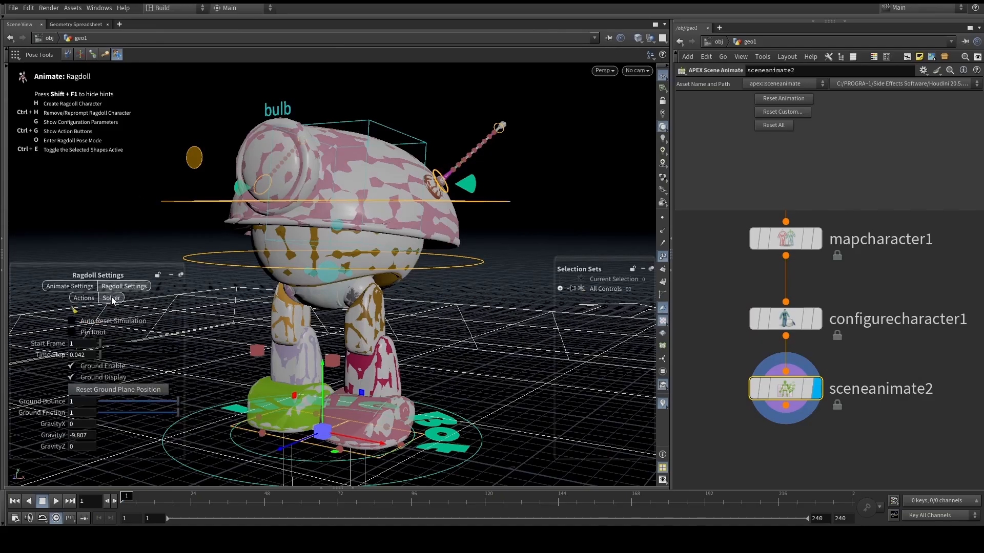
left_click(108, 376)
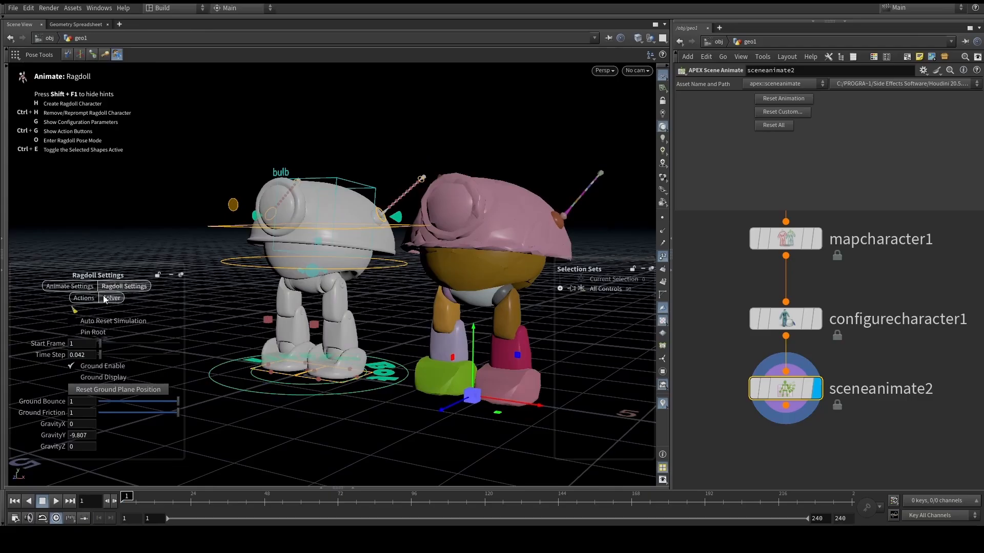
- Show the ragdoll action settings, play the simulation to watch the character collapse, and return to frame 1
left_click(83, 297)
left_click(125, 361)
left_click_drag(124, 361, 46, 495)
left_click(57, 502)
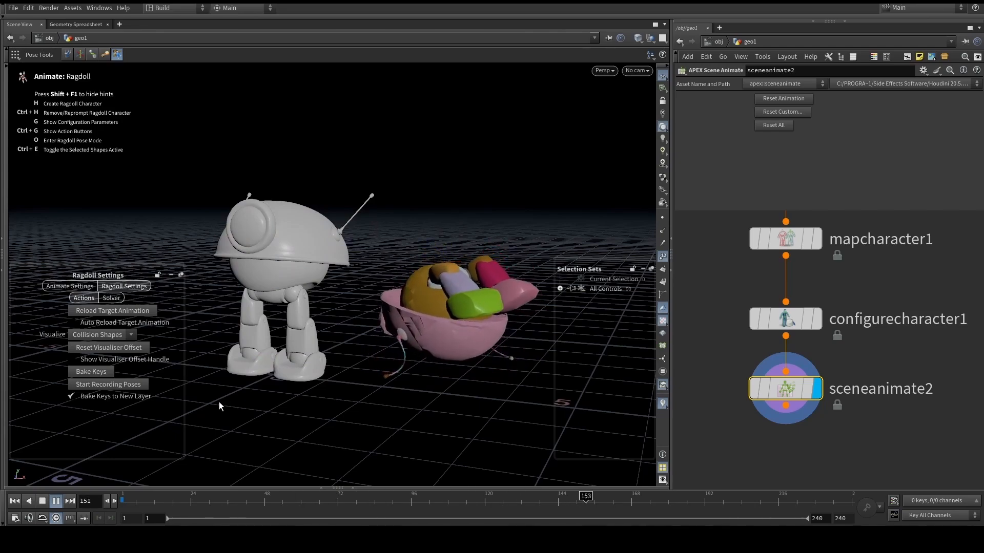
left_click(185, 498)
left_click_drag(185, 498, 115, 498)
- Select all LittleBot controls and start recording the ragdoll poses during playback from frame 1
mouse_move(430, 297)
left_mouse_down("alt")
mouse_move(448, 284)
mouse_move(435, 279)
left_mouse_up("alt")
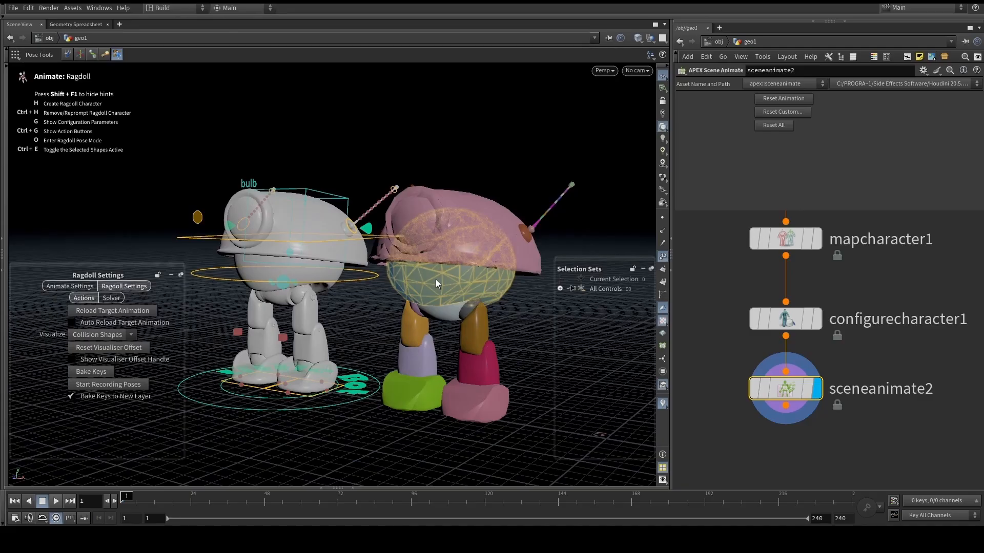
key("space")
left_click_drag(407, 239, 473, 240, "alt")
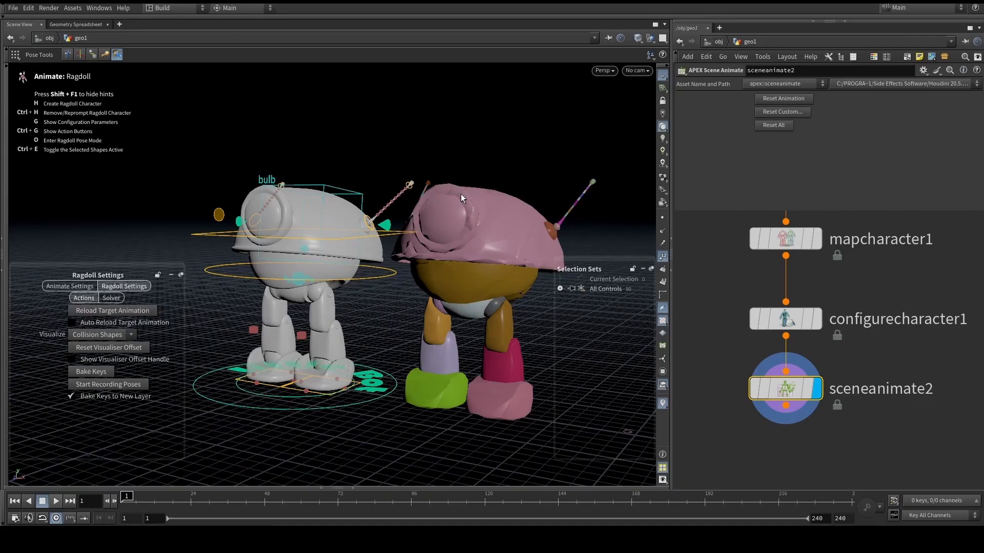
left_click(561, 288)
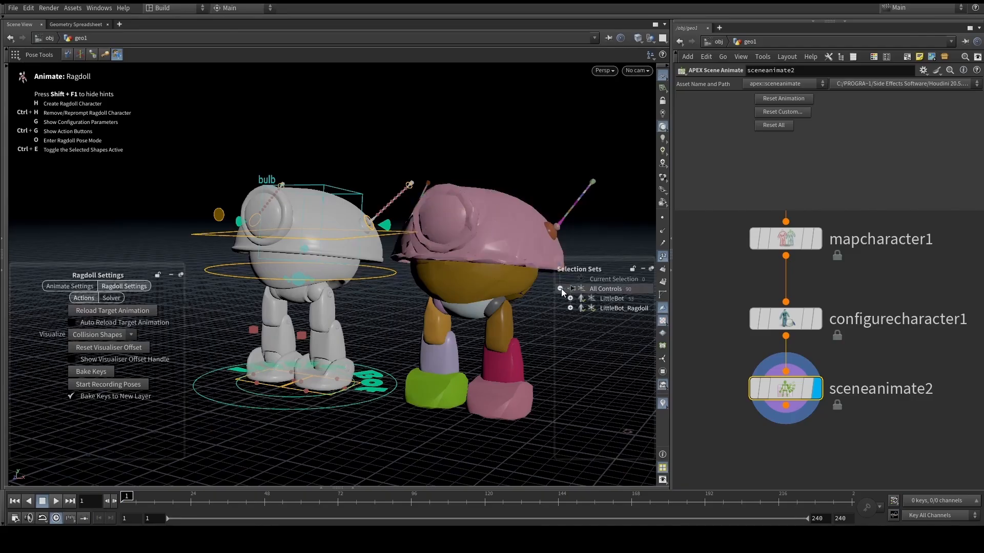
left_click(624, 299)
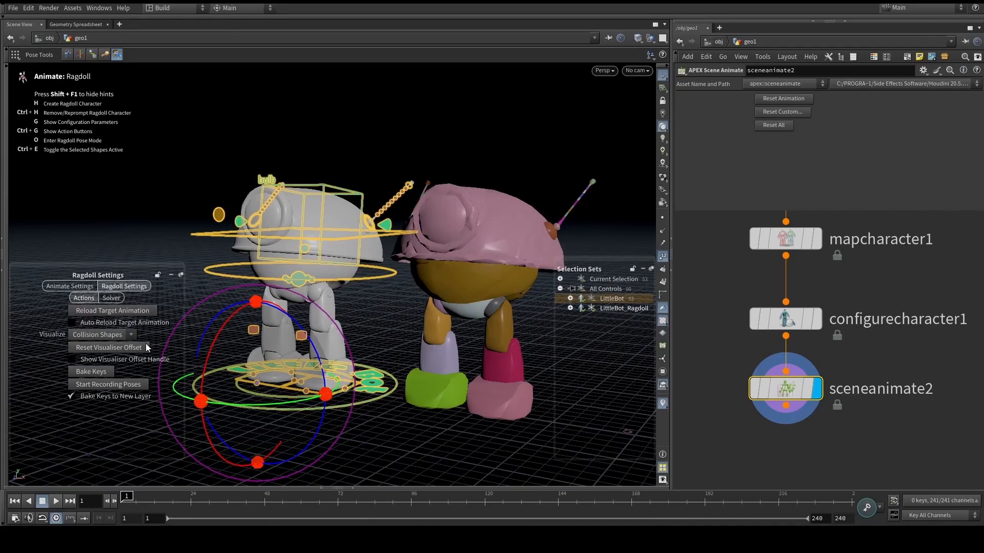
left_click(119, 385)
left_click(56, 500)
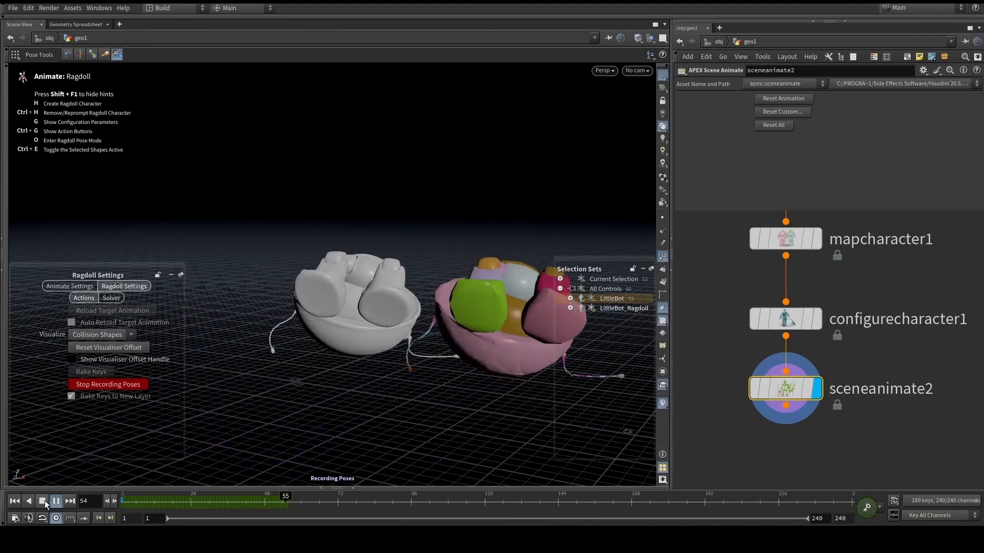
- Stop the playback and the pose recording at about frame 90, and return from the Ragdoll tool to the default Animate mode
left_click(42, 500)
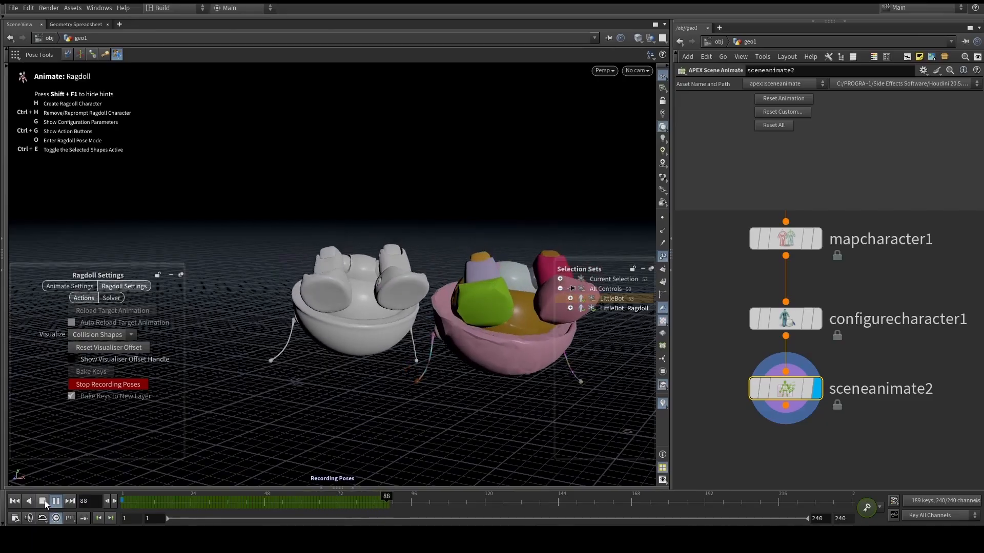
left_click(124, 383)
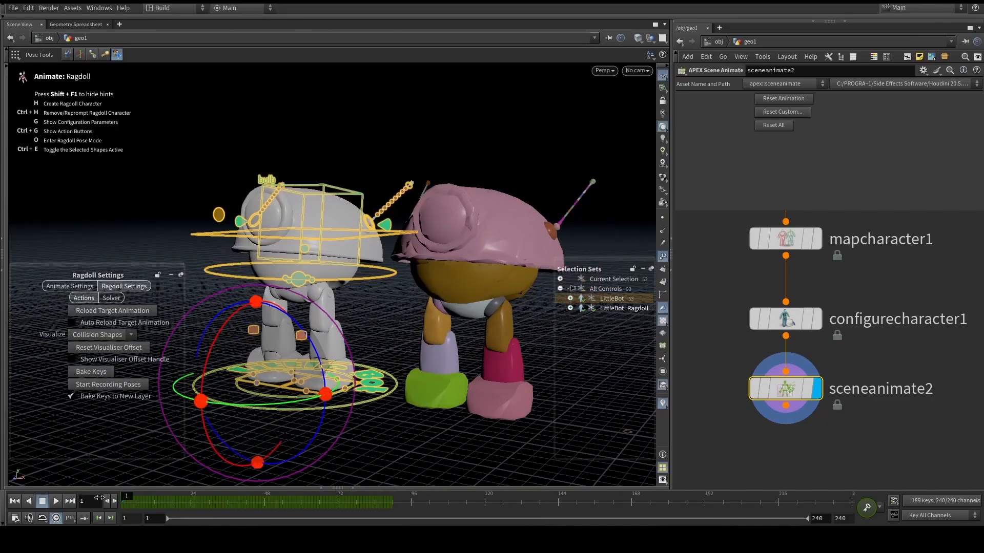
left_click(70, 55)
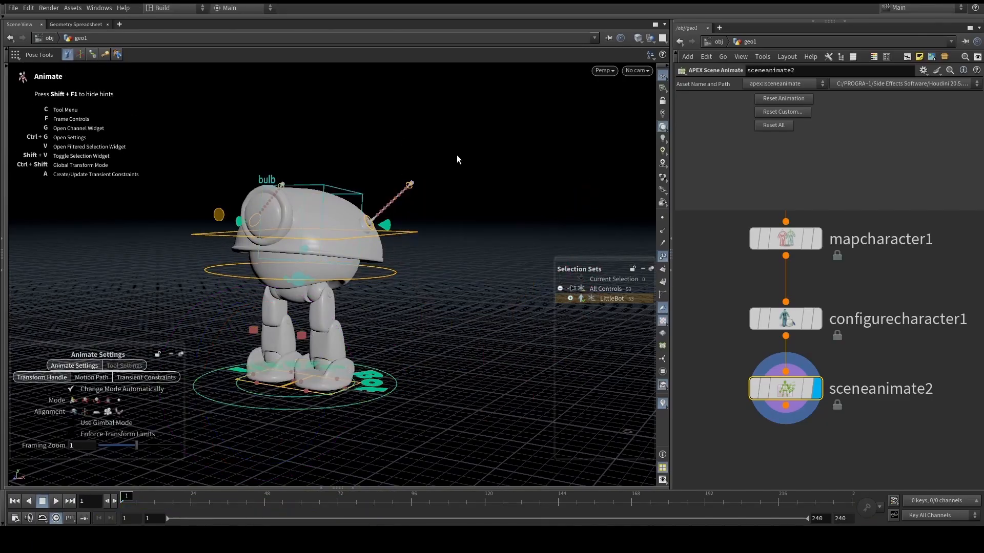